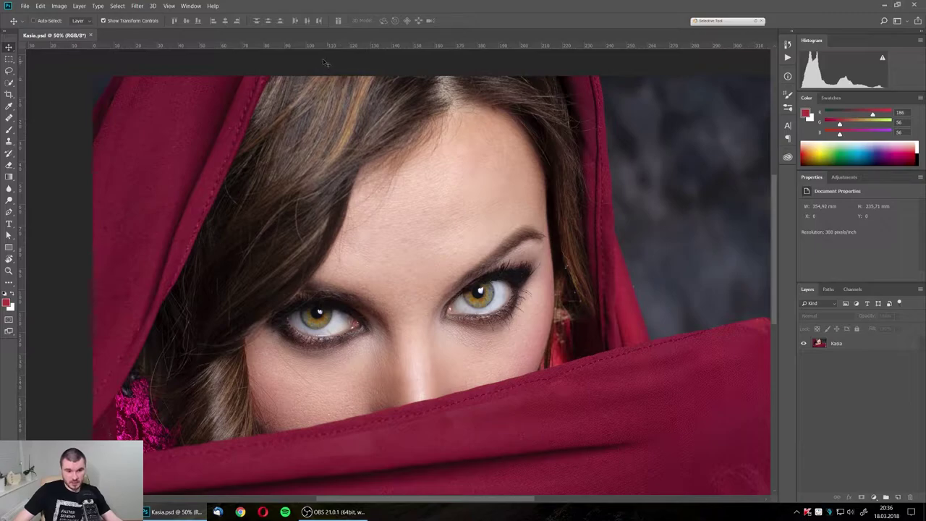
Pan the canvas down and right until the red-nailed hand gripping the veil is visible
scroll(268, 182, down, 1)
scroll(275, 165, right, 1)
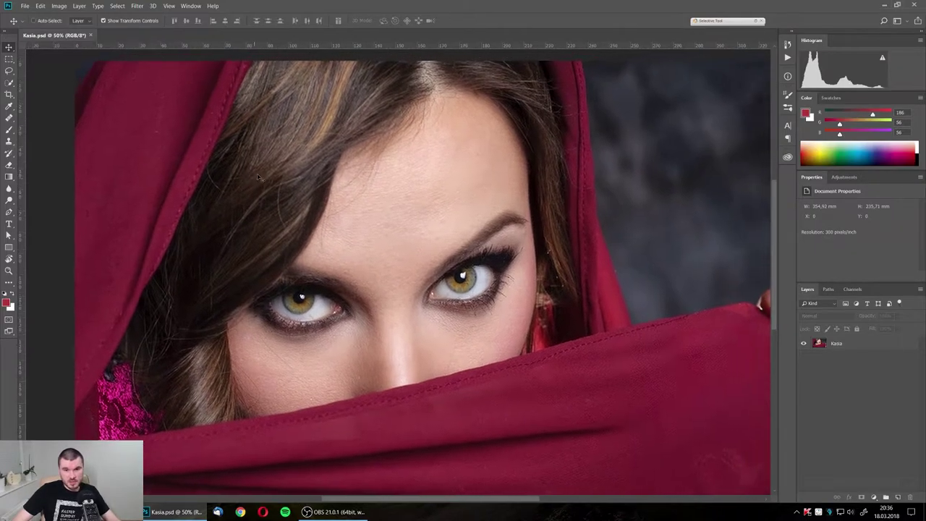
scroll(245, 126, down, 1)
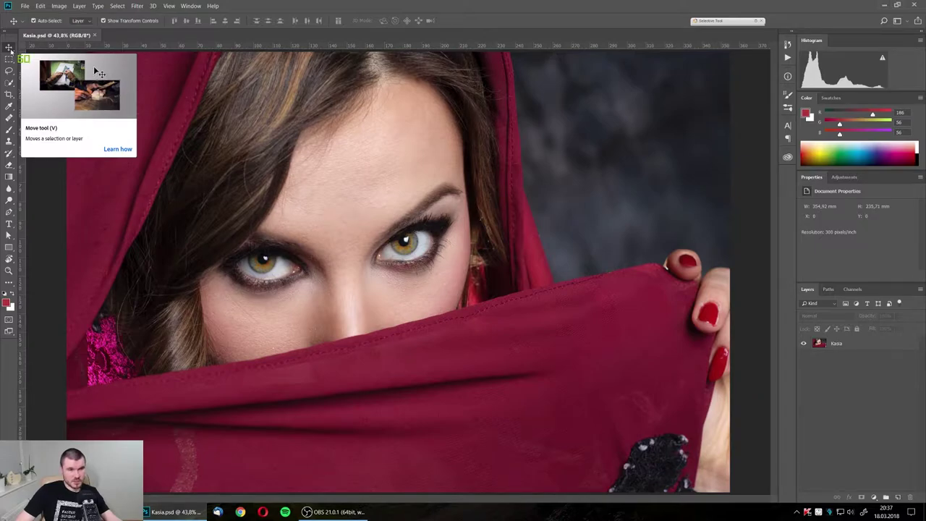
click(10, 49)
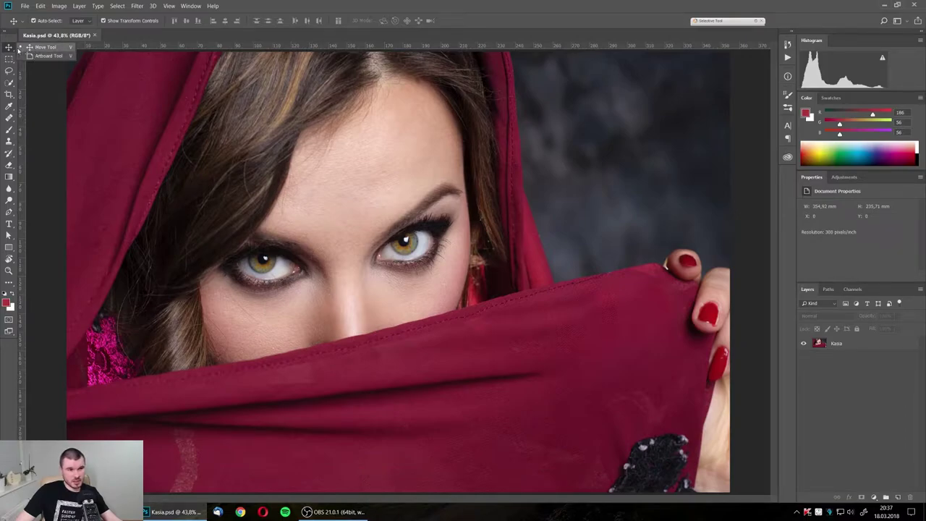
click(19, 50)
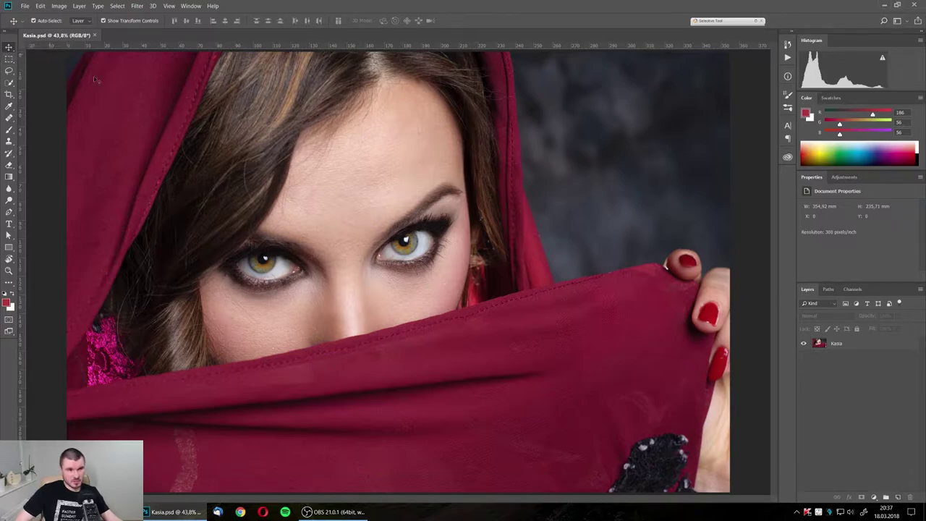
click(341, 243)
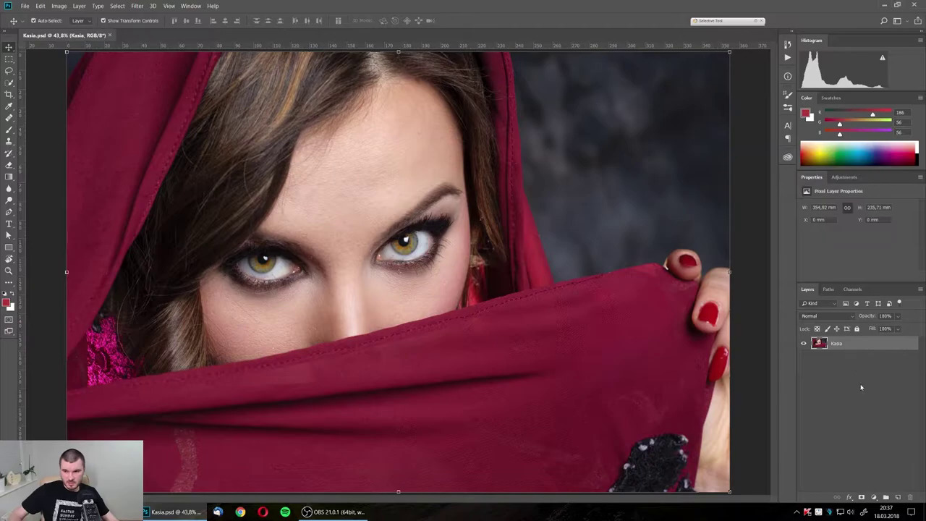
mouse_move(334, 274)
mouse_down()
mouse_move(295, 226)
mouse_move(368, 260)
mouse_up()
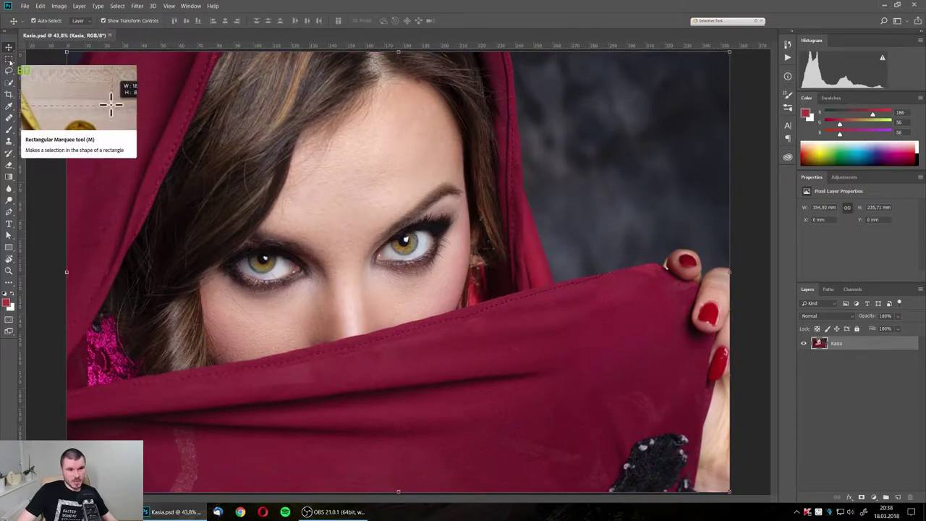
click(10, 62)
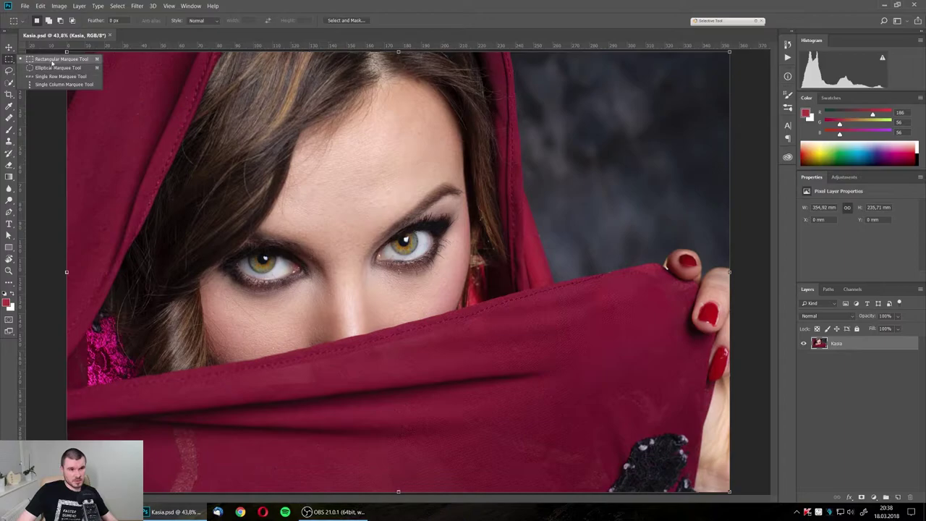
click(57, 58)
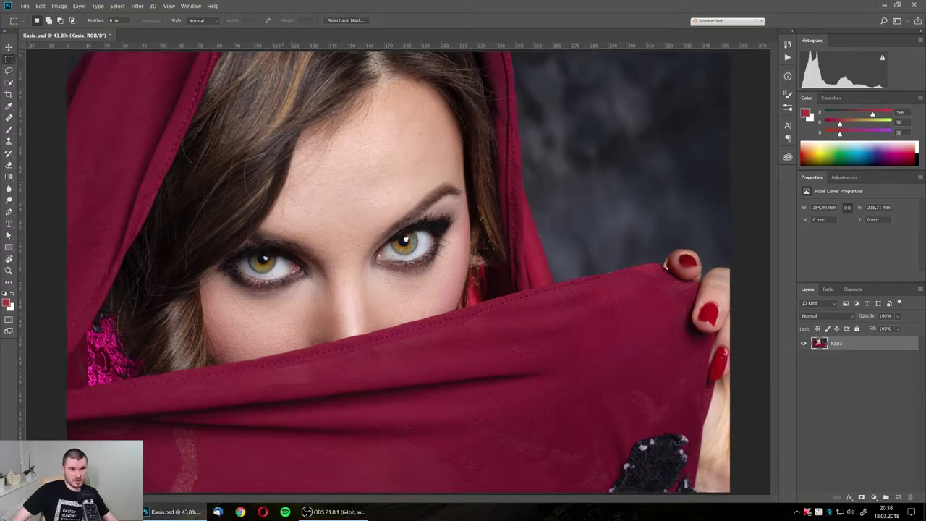
drag(260, 157, 533, 334)
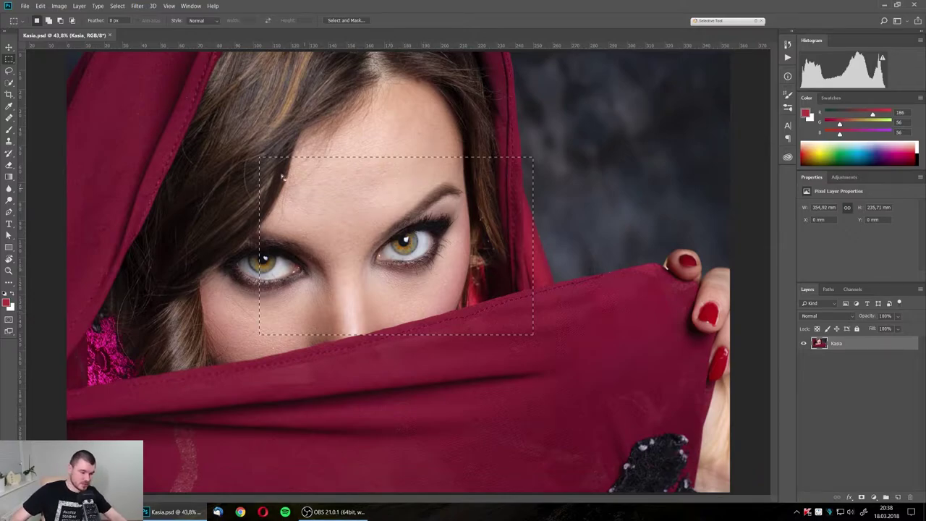
key(b)
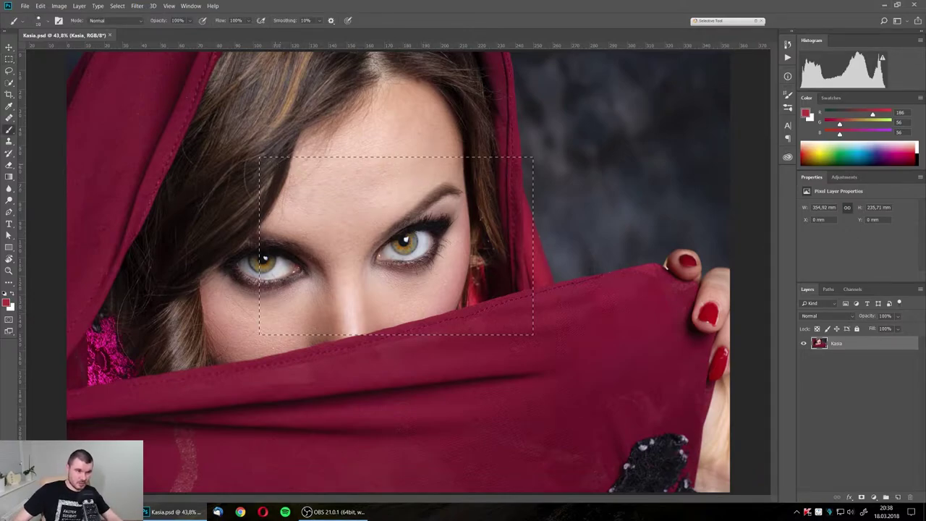
right_click(13, 131)
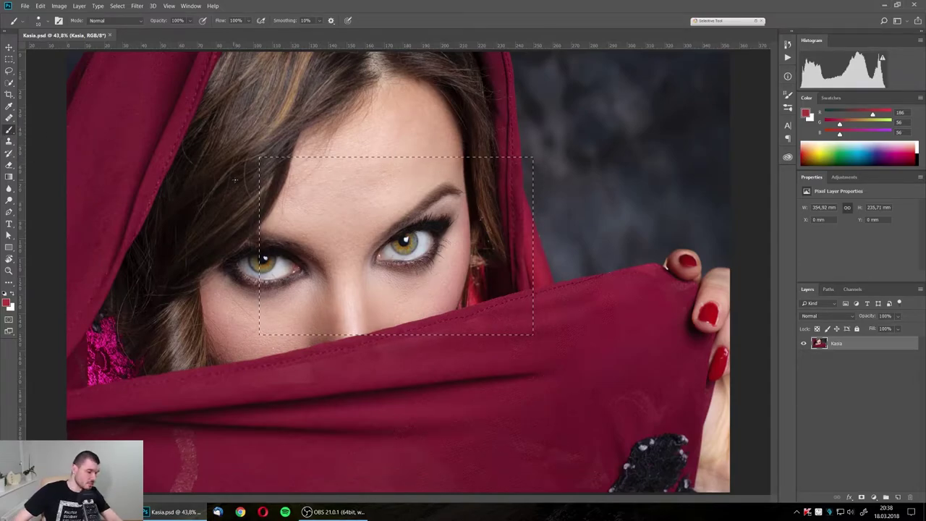
key(bracketright)
key(bracketright)
key(bracketright)
key(bracketright)
key(bracketright)
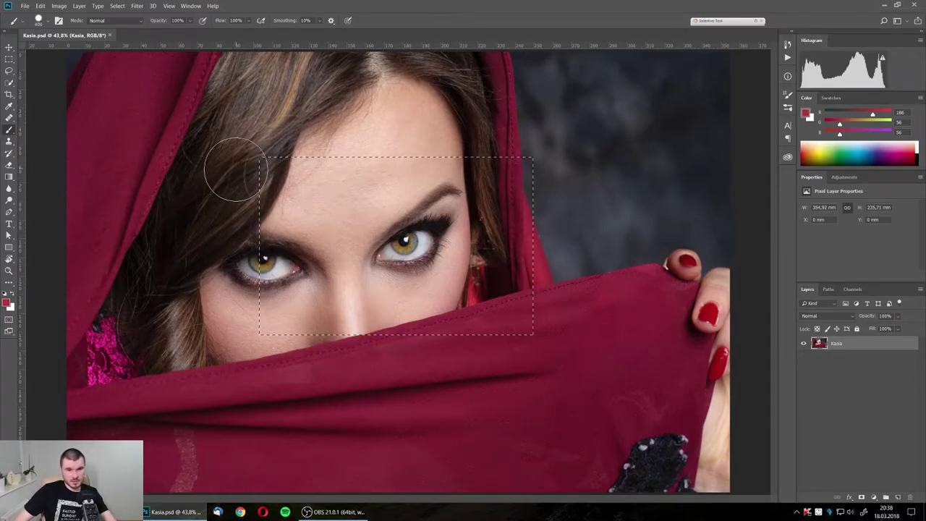
click(233, 152)
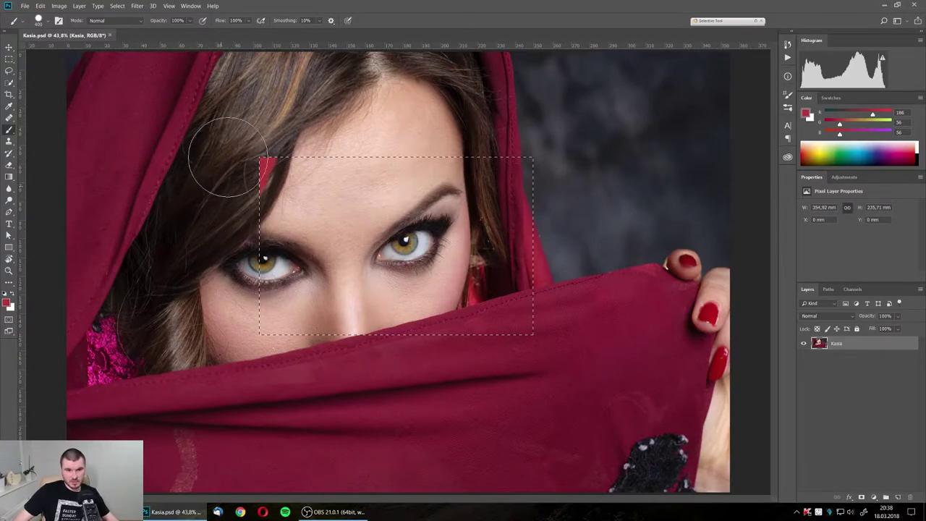
mouse_move(226, 246)
mouse_down()
mouse_move(232, 207)
mouse_move(249, 257)
mouse_move(437, 168)
mouse_up()
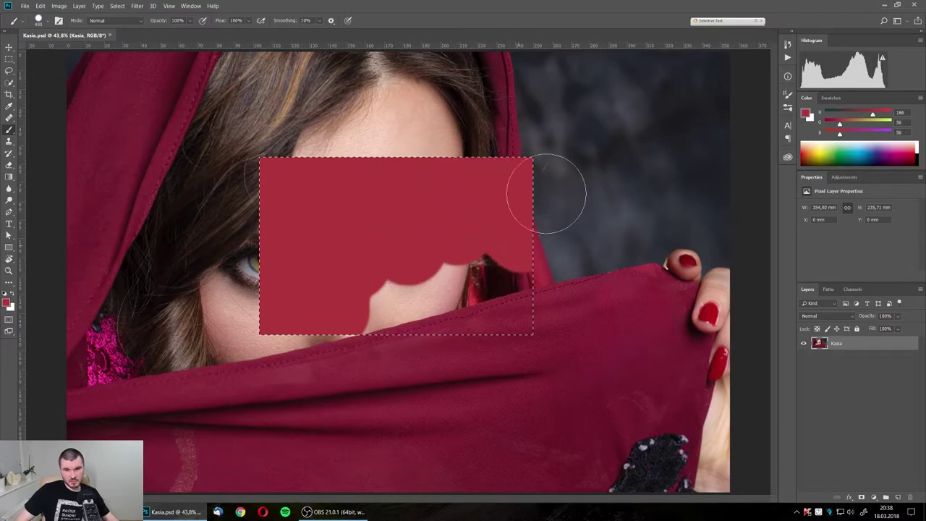
mouse_move(558, 193)
mouse_down()
mouse_move(405, 337)
mouse_move(453, 222)
mouse_up()
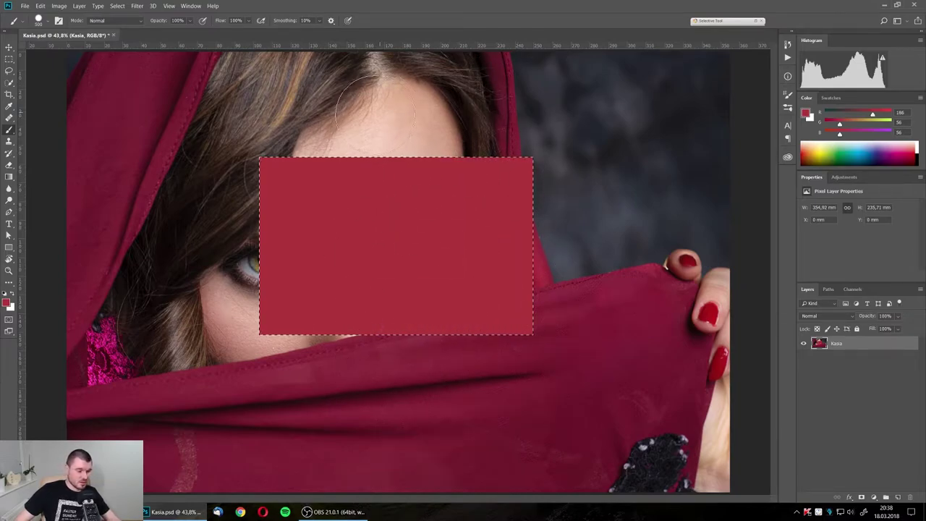
key(ctrl+d)
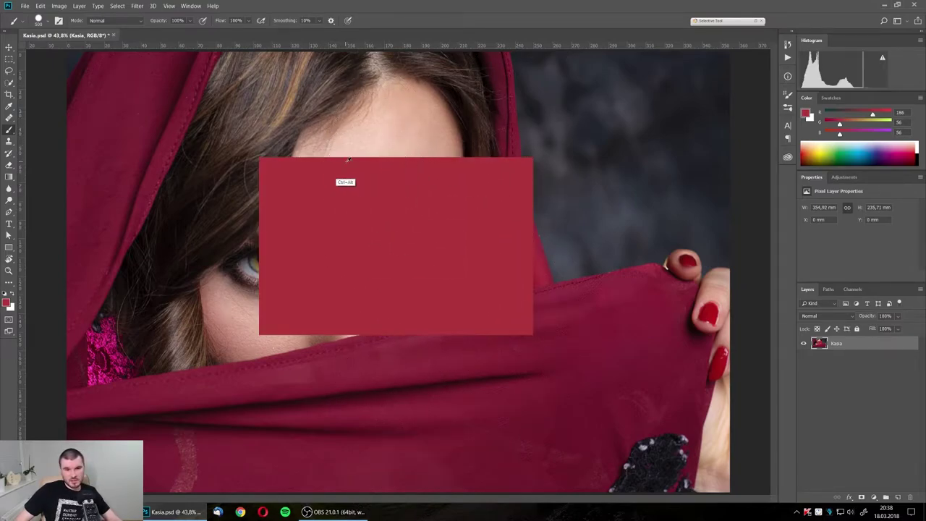
key(ctrl+alt+z)
key(ctrl+alt+z)
key(ctrl+alt+z)
key(ctrl+d)
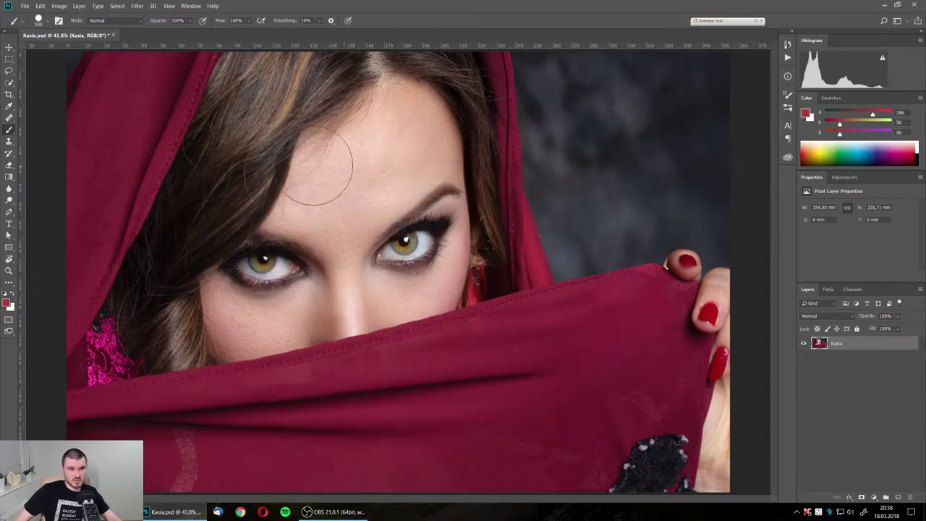
click(10, 59)
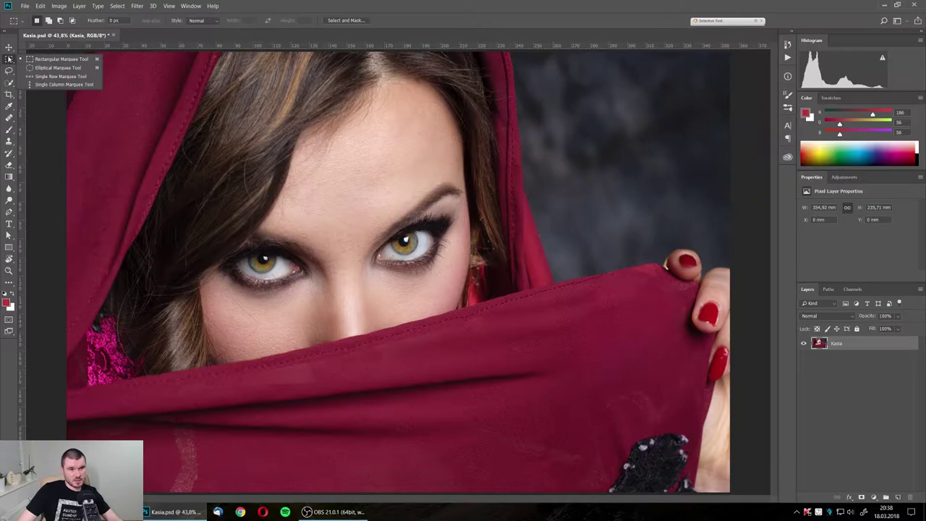
click(49, 60)
click(11, 70)
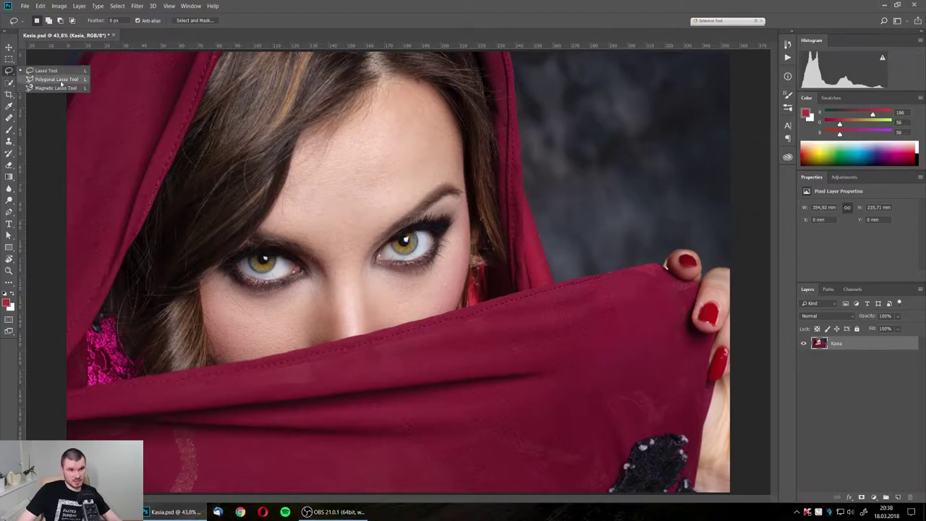
click(55, 71)
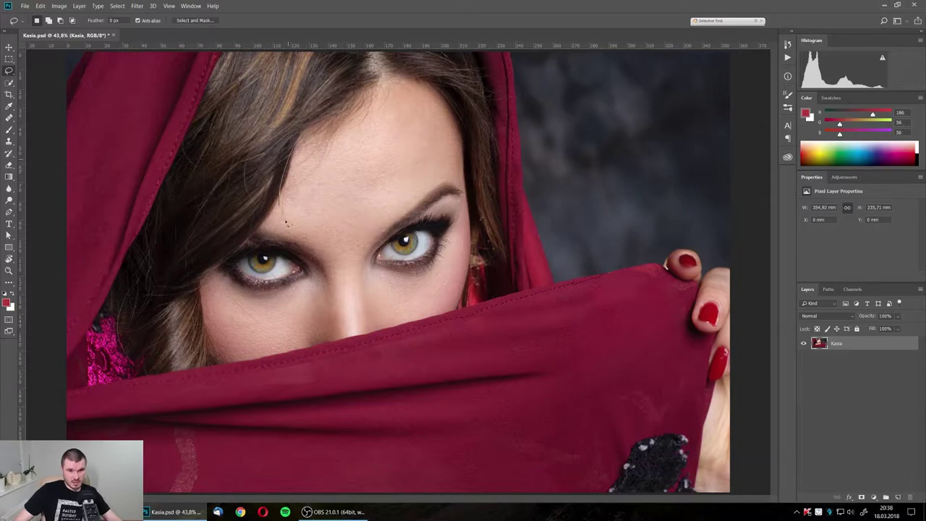
drag(286, 225, 300, 141)
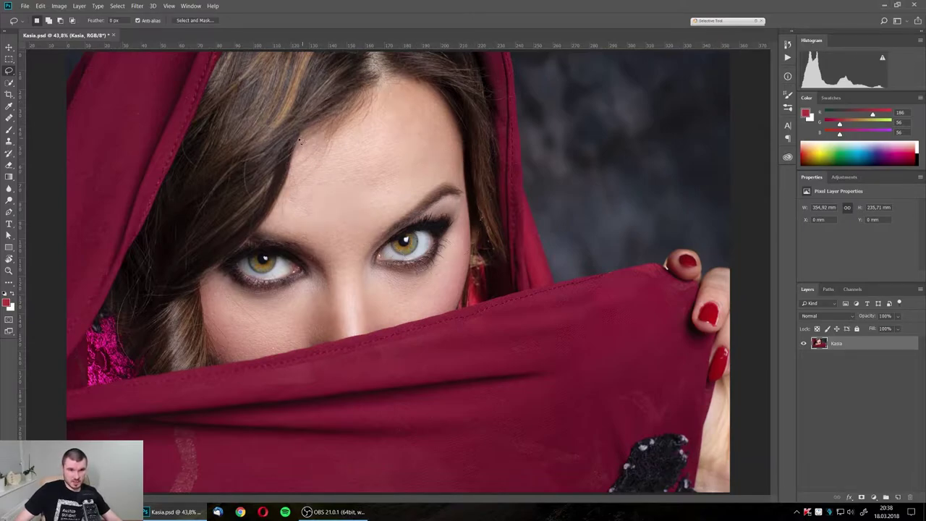
mouse_move(541, 121)
mouse_down()
mouse_move(636, 153)
mouse_move(537, 112)
mouse_up()
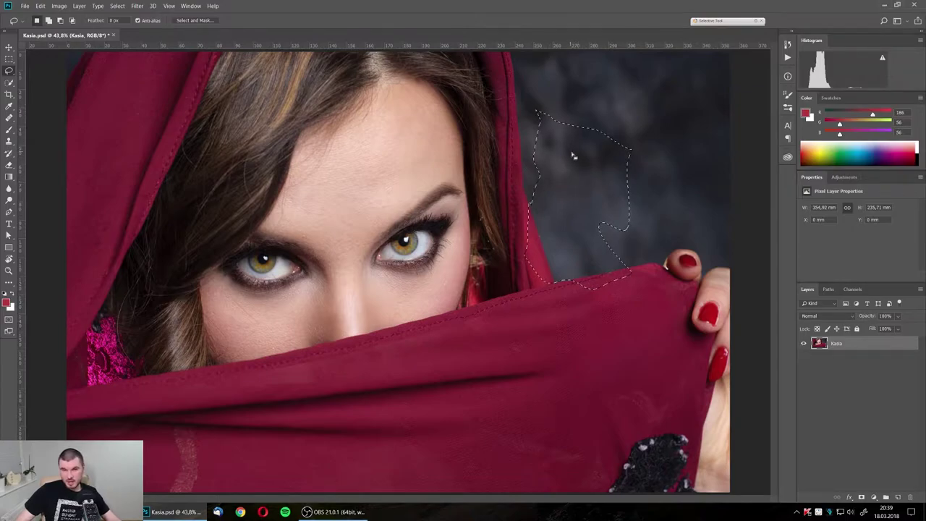
drag(588, 171, 485, 165)
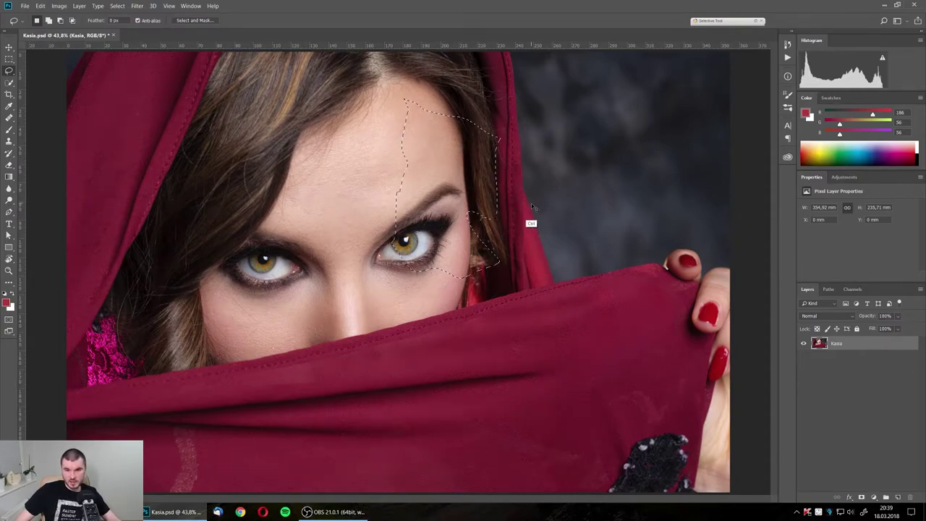
key(ctrl+j)
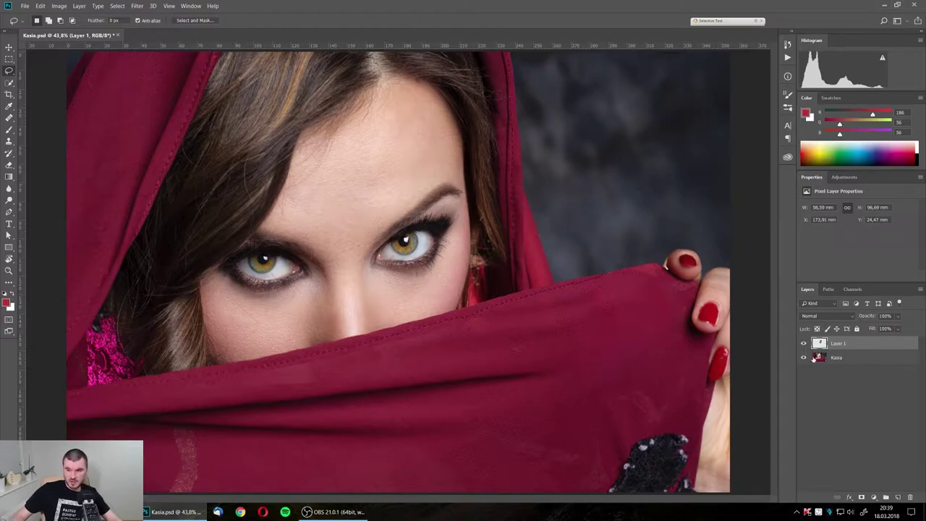
click(803, 358)
click(803, 357)
drag(854, 343, 910, 497)
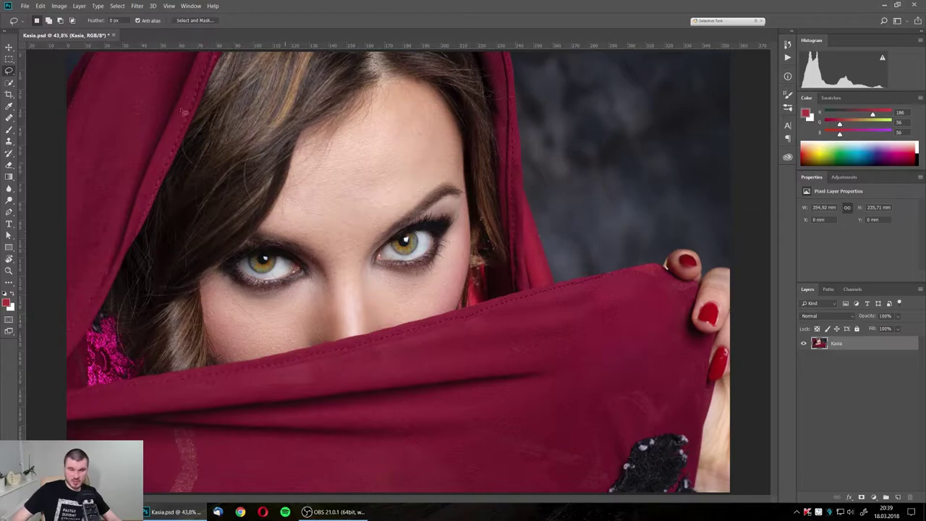
Quick-select the face from forehead to nose, subtracting the left eye
click(10, 83)
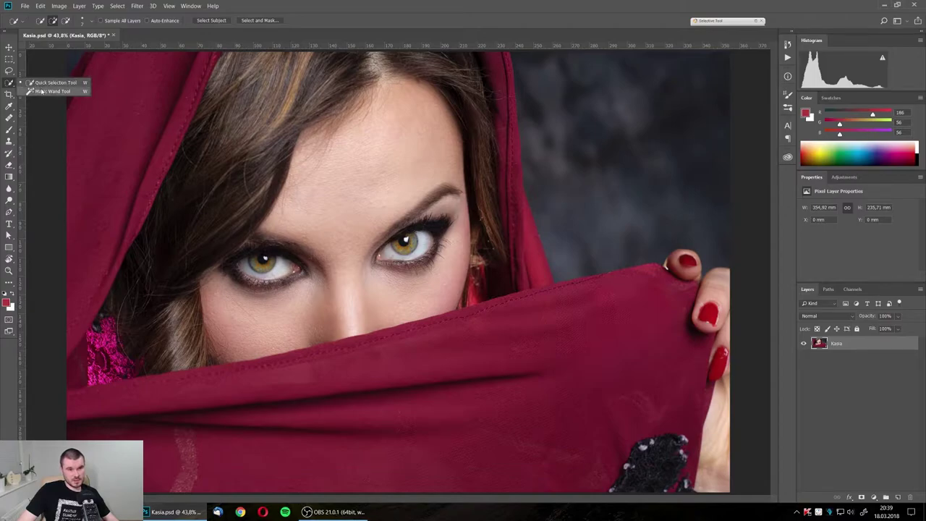
click(50, 93)
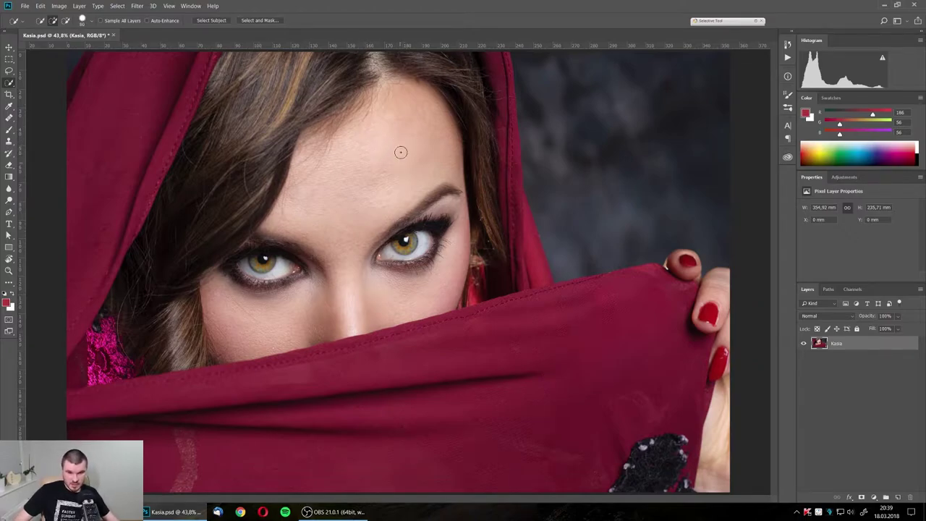
drag(412, 120, 330, 179)
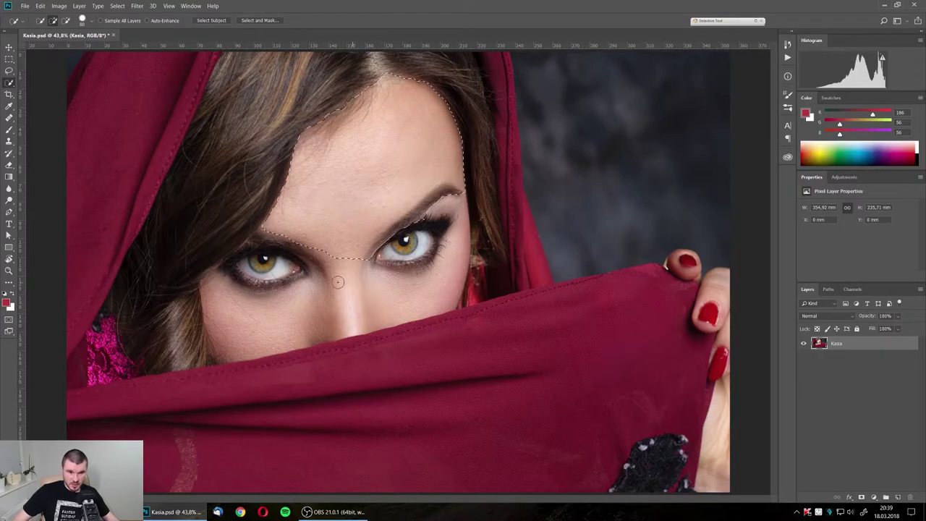
drag(333, 279, 290, 319)
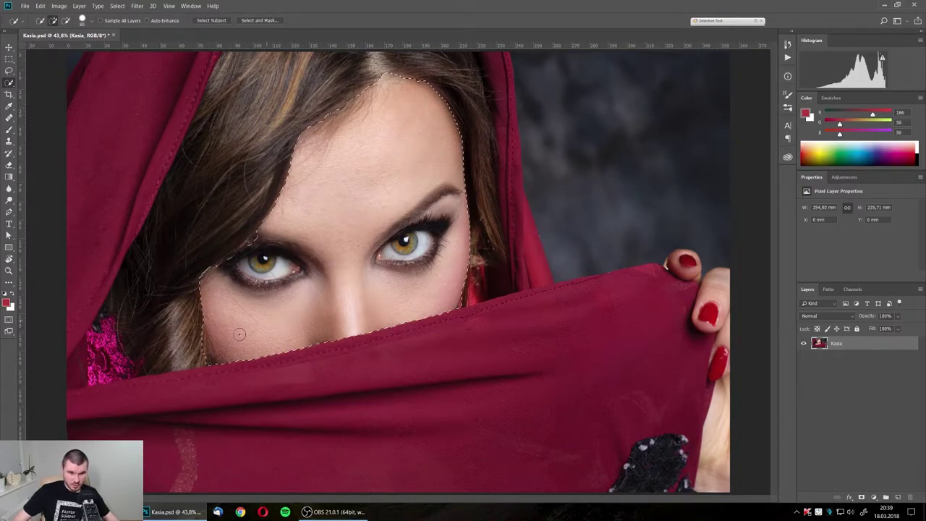
drag(244, 262, 277, 286)
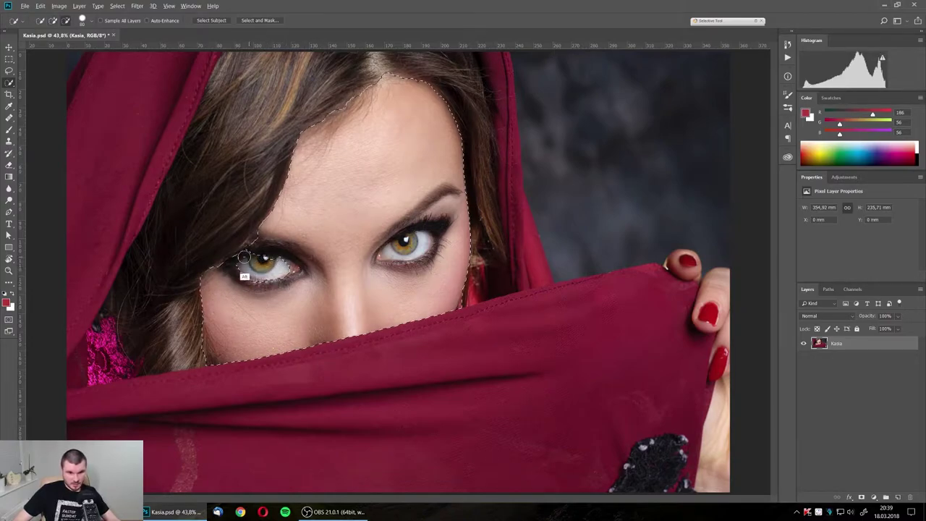
drag(244, 257, 251, 255)
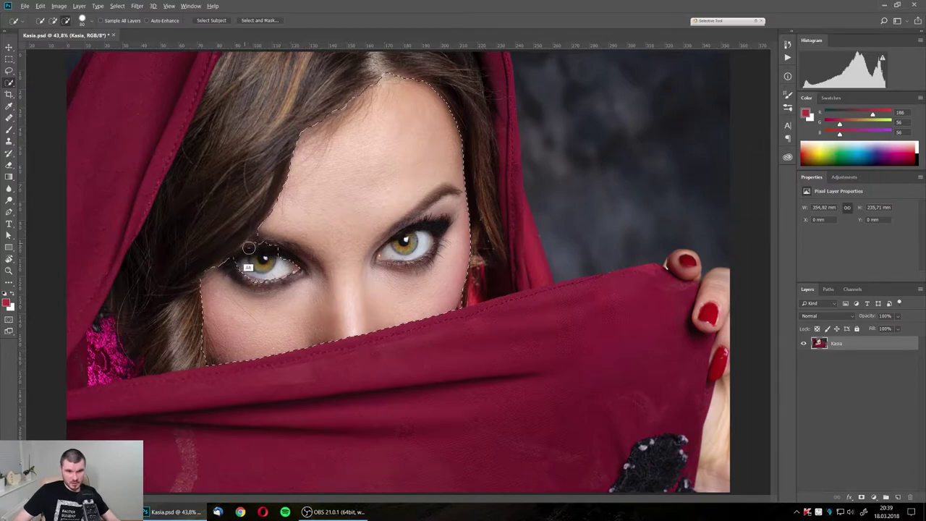
drag(248, 262, 253, 266)
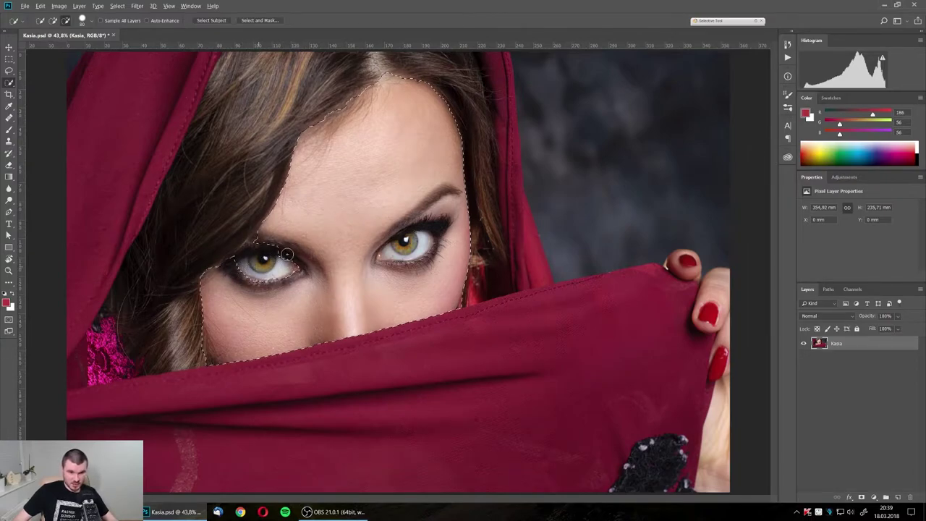
Replace it with a selection of the red scarf and upper-left hood, excluding fingertips and pink fabric
key(ctrl+d)
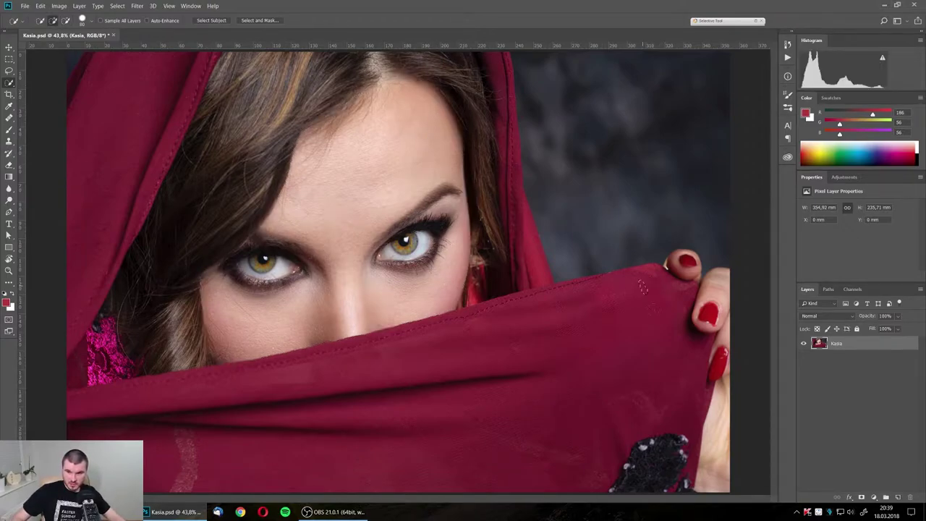
drag(655, 373, 485, 398)
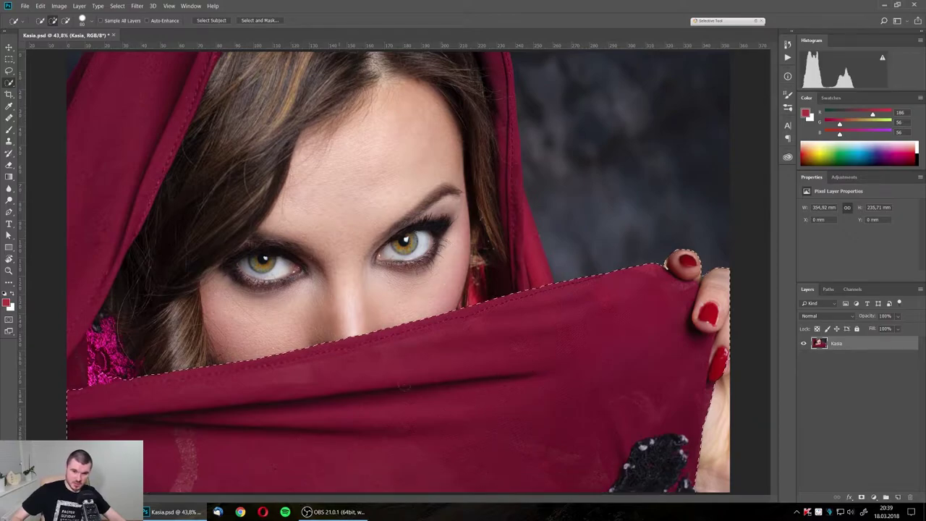
mouse_move(682, 265)
mouse_down()
mouse_move(717, 271)
mouse_move(726, 339)
mouse_move(722, 403)
mouse_up()
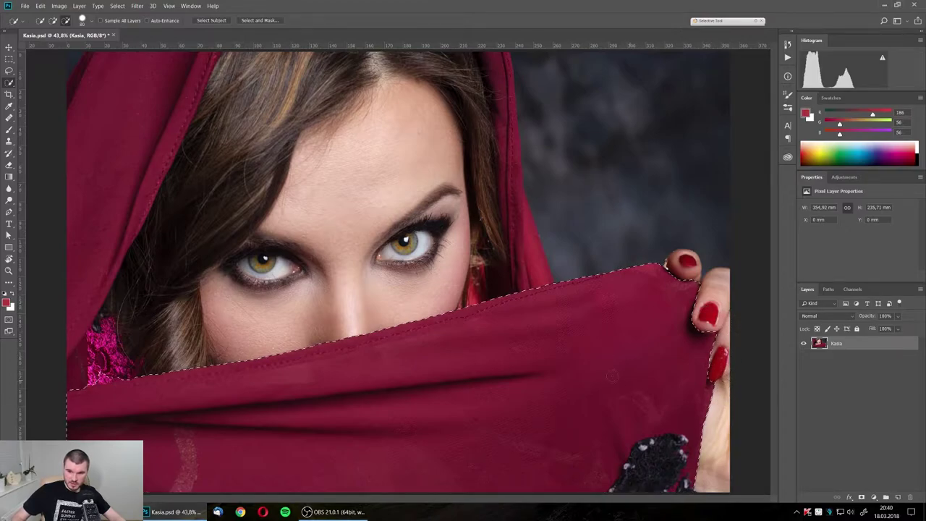
drag(130, 290, 112, 129)
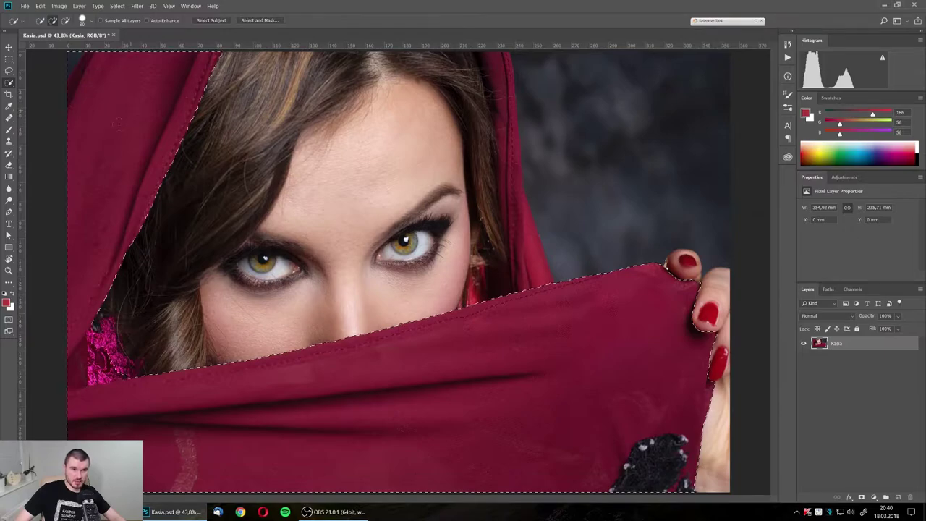
mouse_move(74, 74)
mouse_down()
mouse_move(76, 58)
mouse_move(68, 81)
mouse_up()
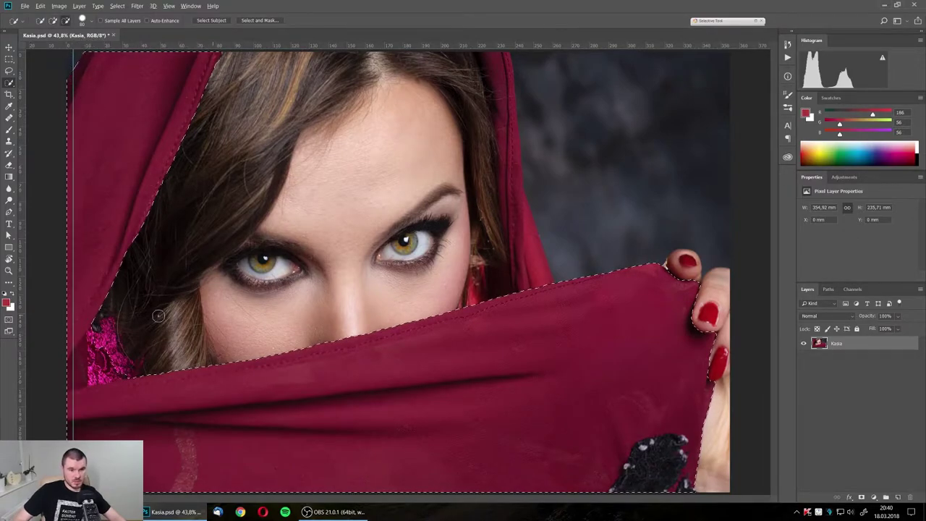
key(alt)
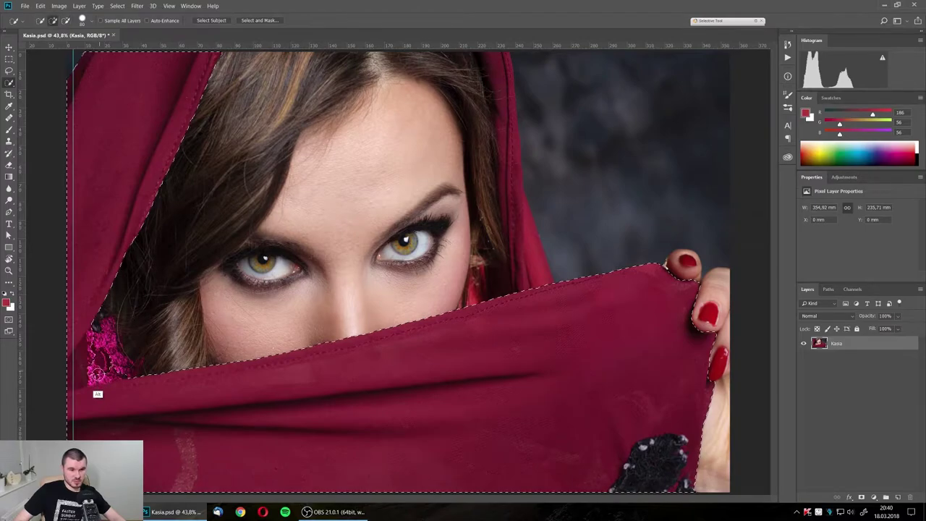
drag(92, 374, 87, 348)
drag(91, 383, 81, 375)
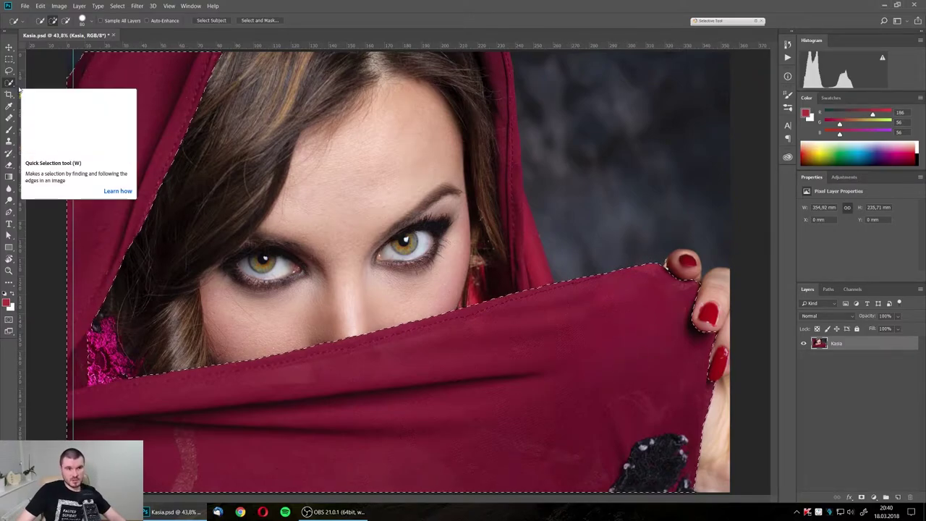
Clear that selection and Magic Wand-select the red hood at tolerance 19
key(ctrl+d)
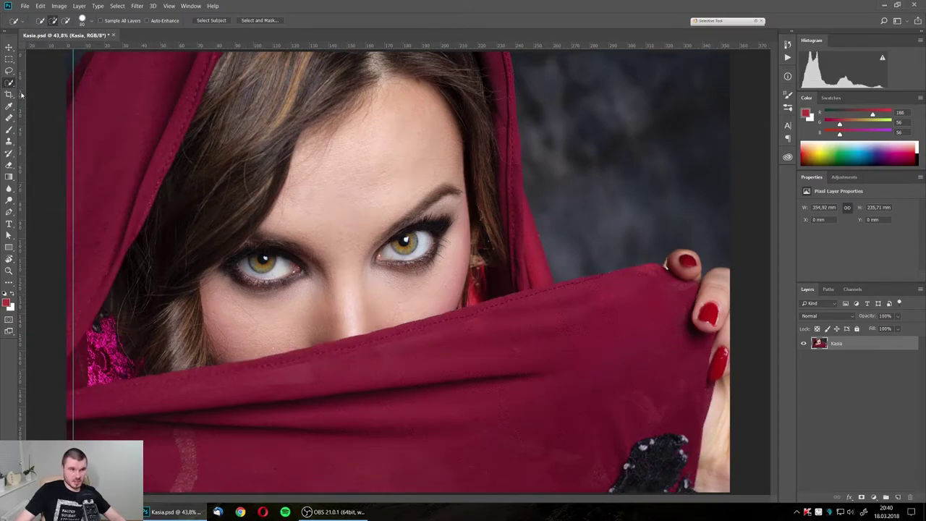
right_click(9, 83)
click(44, 94)
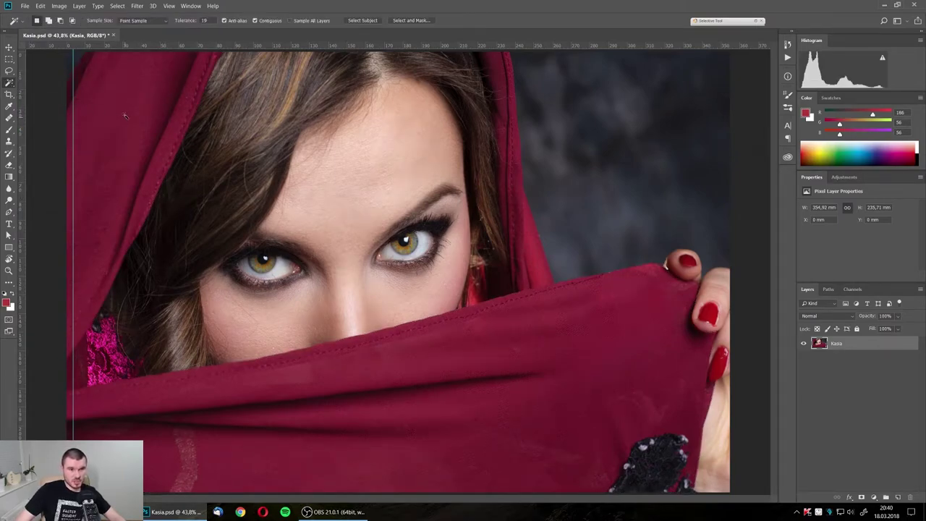
click(146, 129)
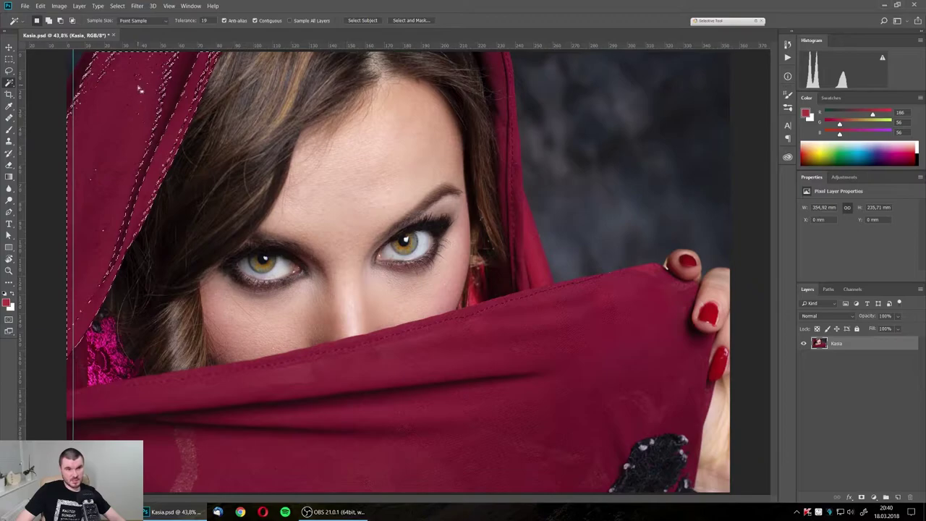
Reselect the hood with Magic Wand tolerance 76, then clear the oversized selection
click(143, 101)
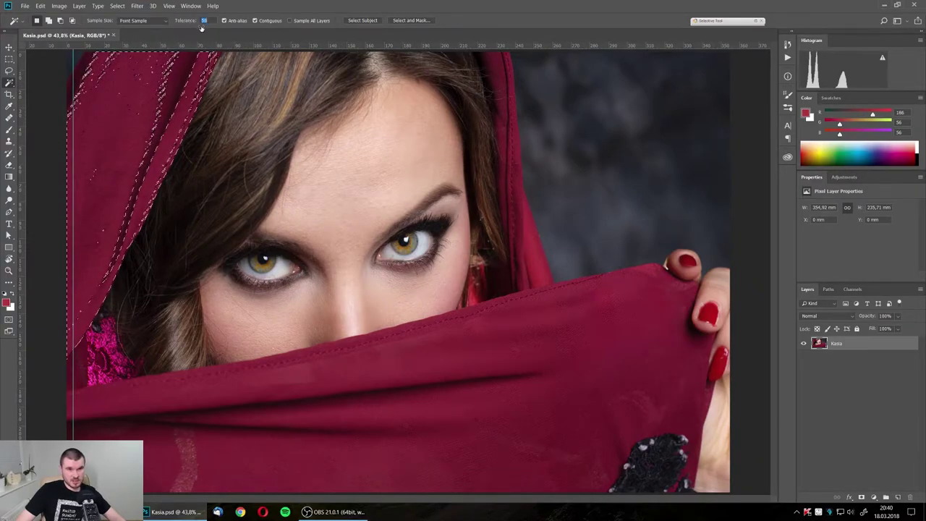
text(76)
click(134, 102)
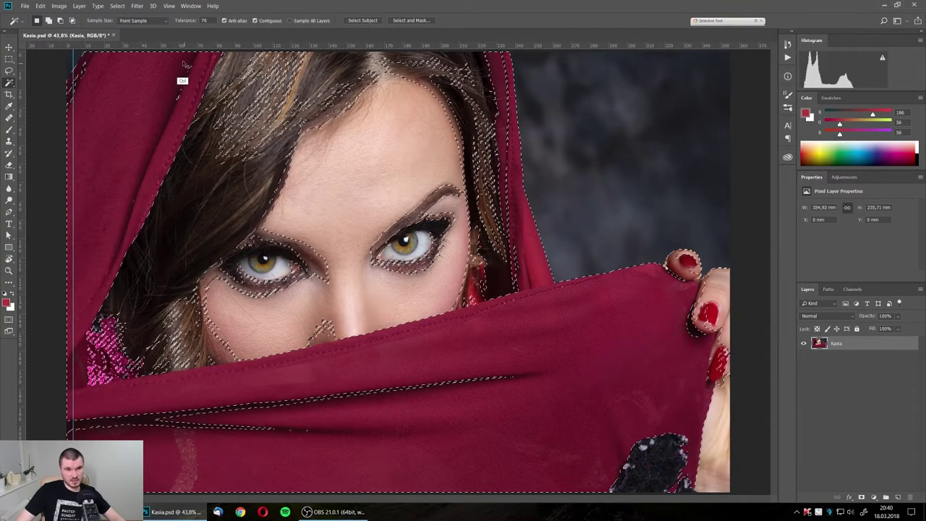
key(ctrl+d)
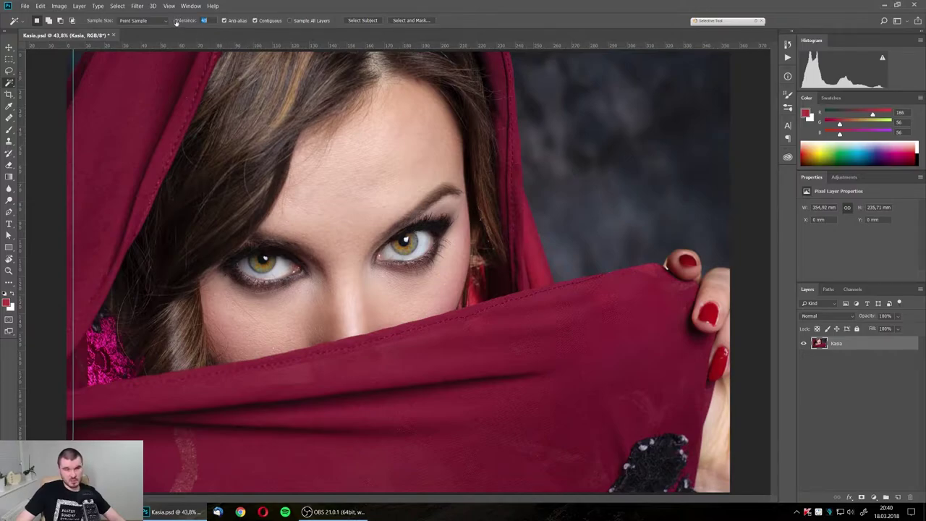
Test lower tolerances of 40 and 43 on the scarf and eye, clearing each selection
key(Return)
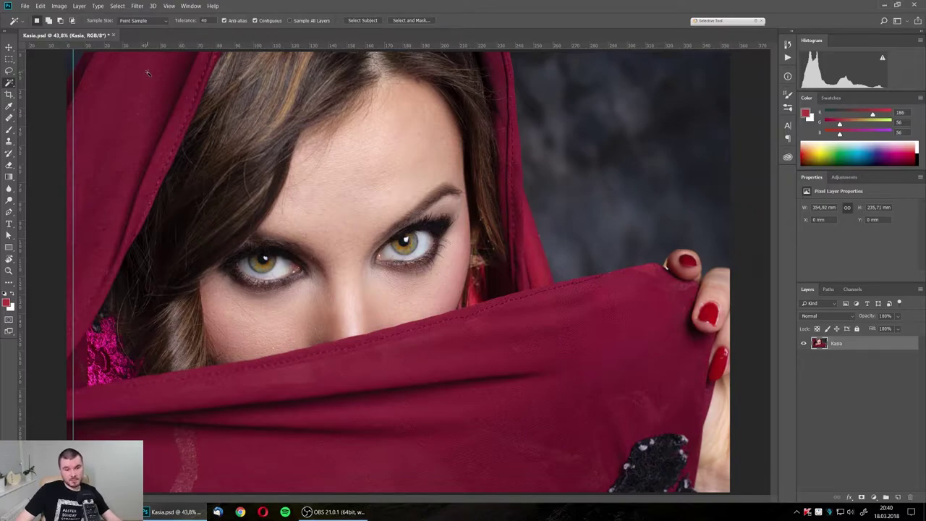
click(559, 329)
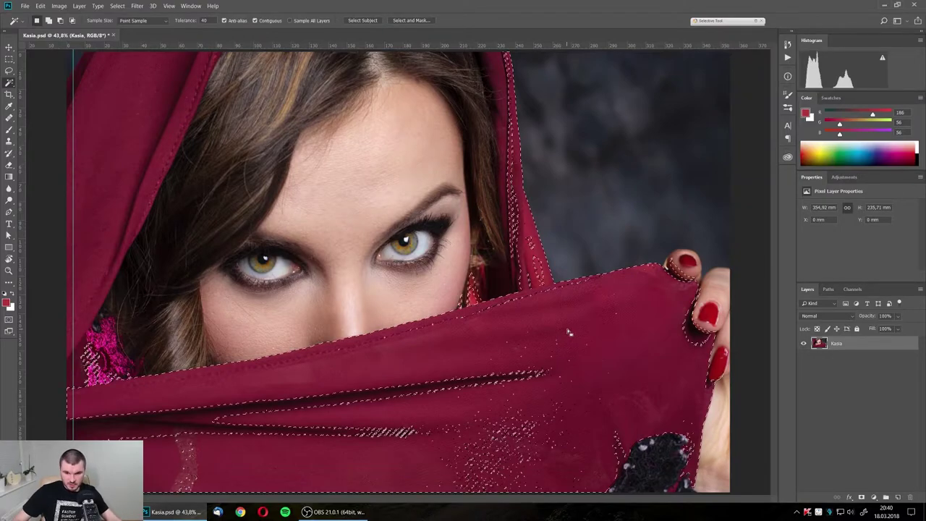
key(ctrl+d)
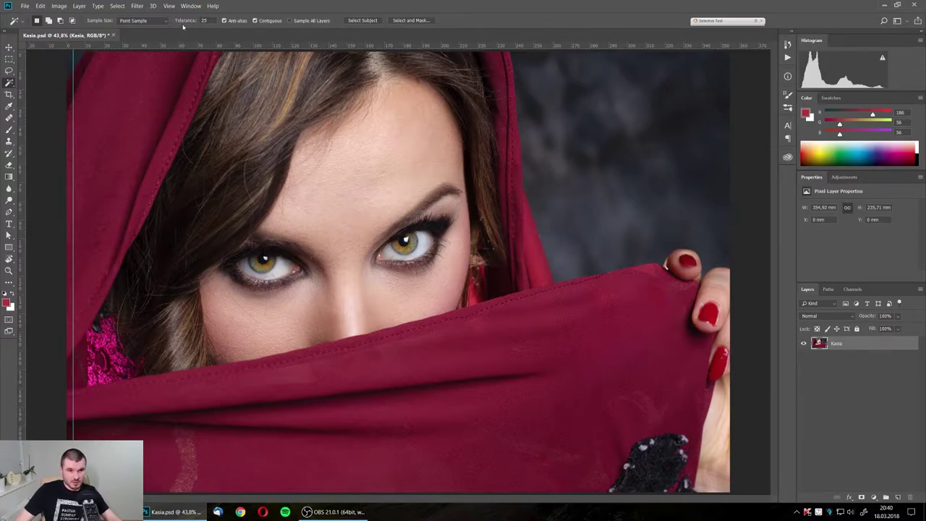
click(282, 269)
key(ctrl+d)
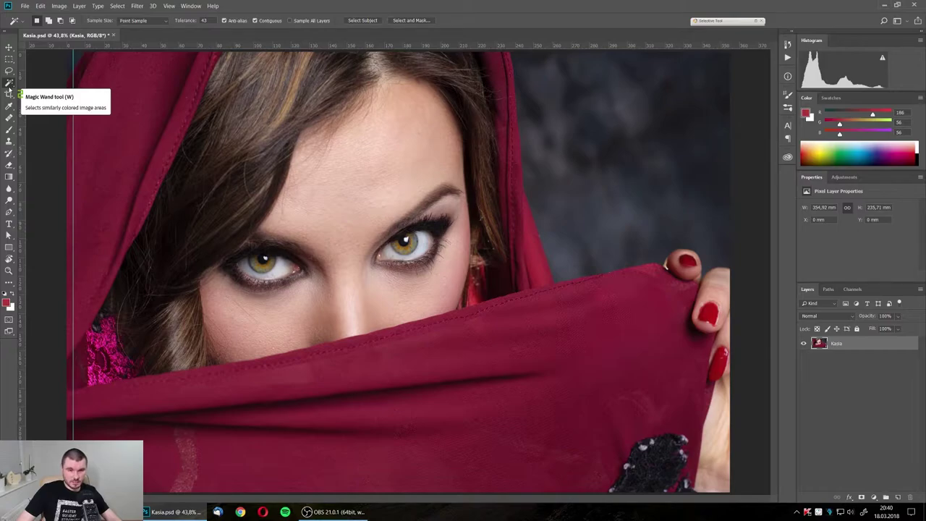
With the Crop Tool, apply a trial crop toward the eyes, then undo it
click(10, 95)
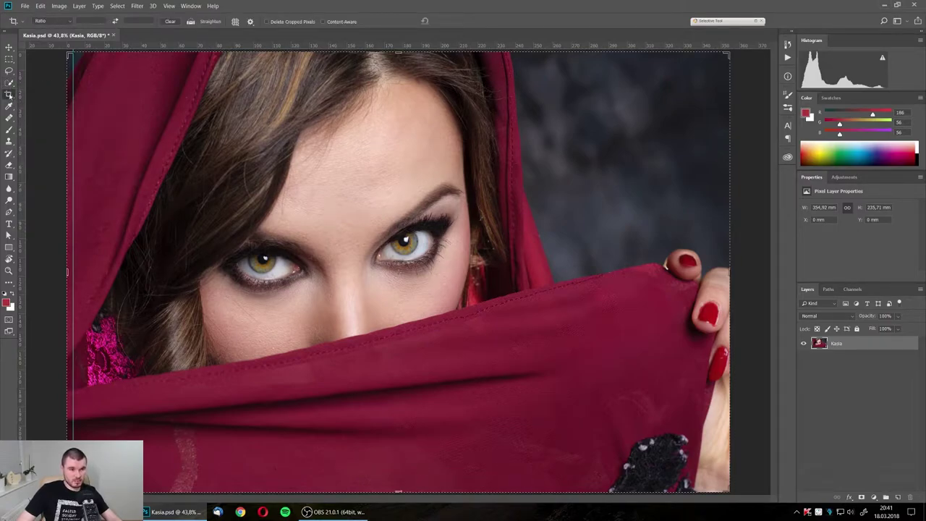
right_click(10, 95)
click(37, 97)
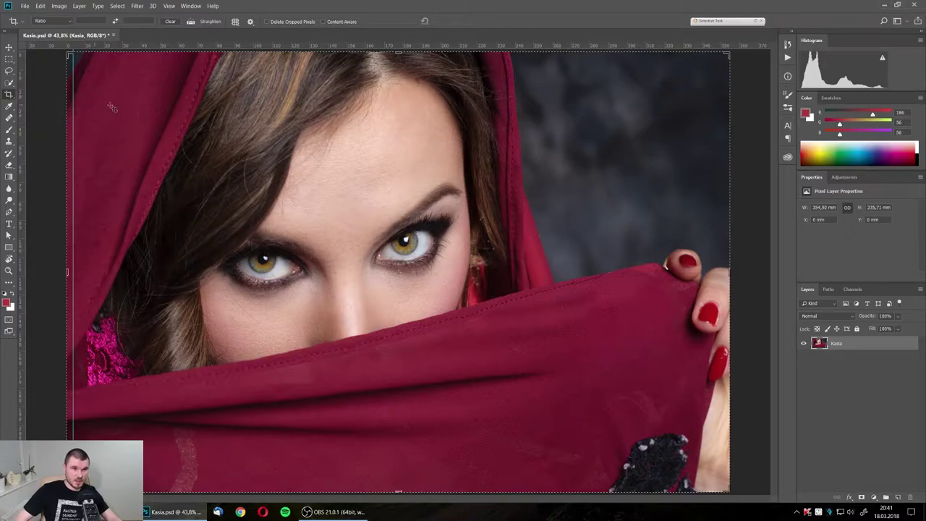
key(ctrl+minus)
key(ctrl+minus)
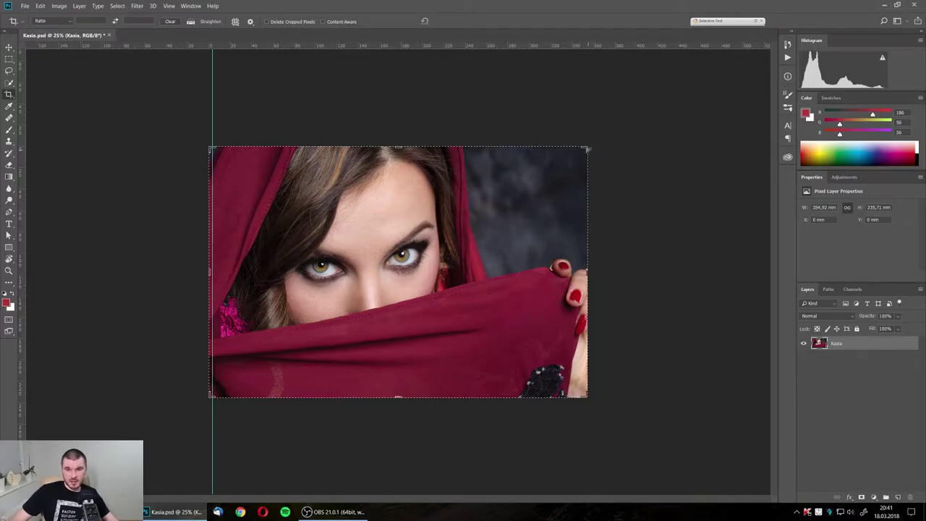
mouse_move(586, 149)
mouse_down()
mouse_move(558, 215)
mouse_move(532, 169)
mouse_up()
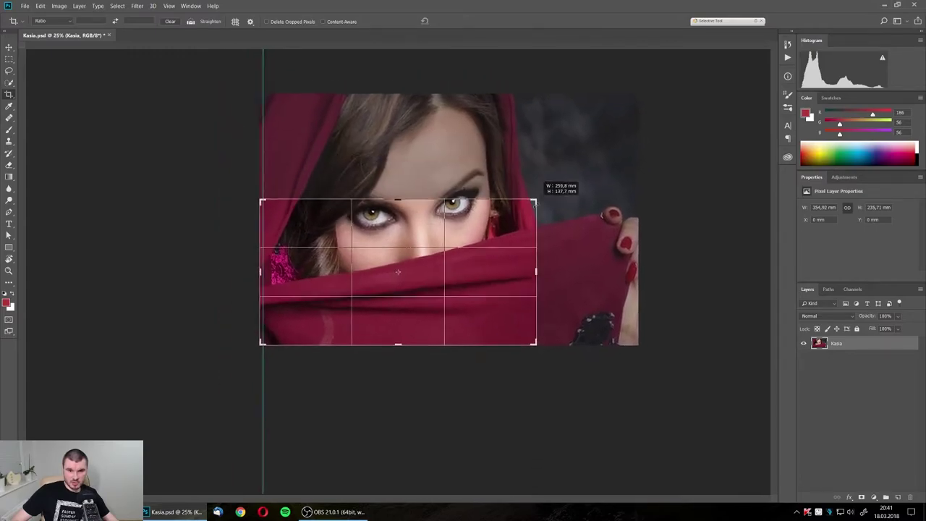
drag(532, 169, 517, 159)
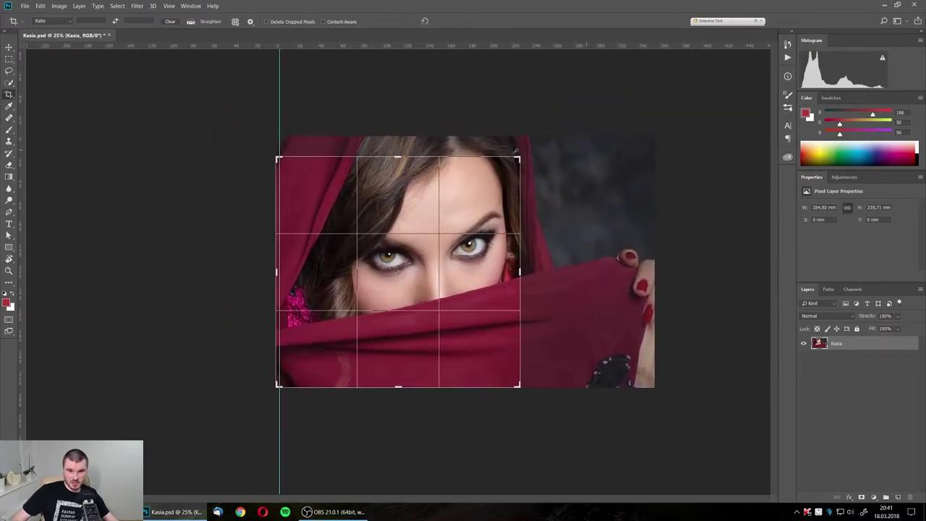
key(Return)
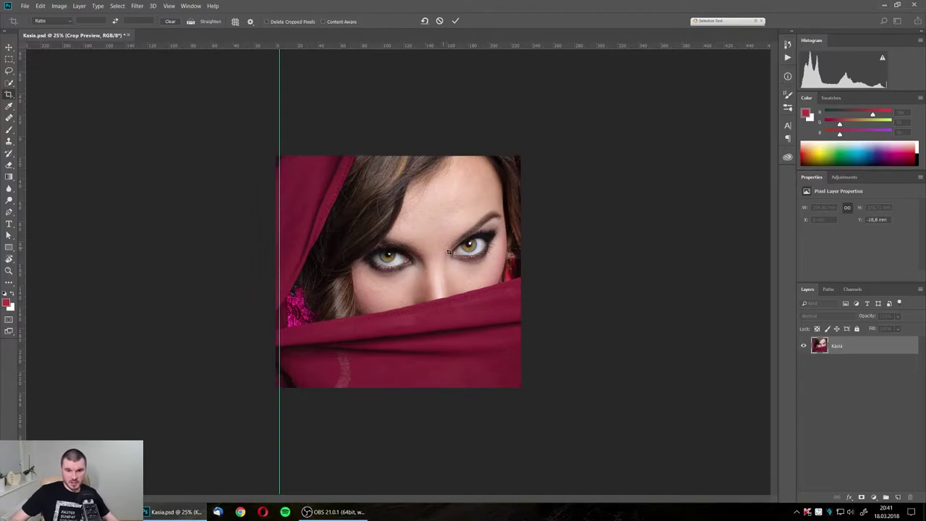
key(ctrl+z)
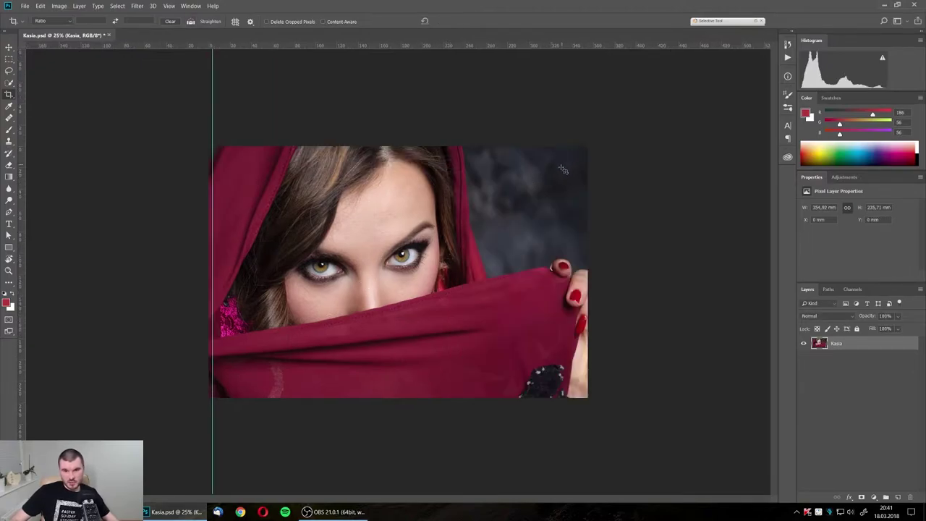
Apply a second, tighter trial crop around the face and undo it
click(542, 180)
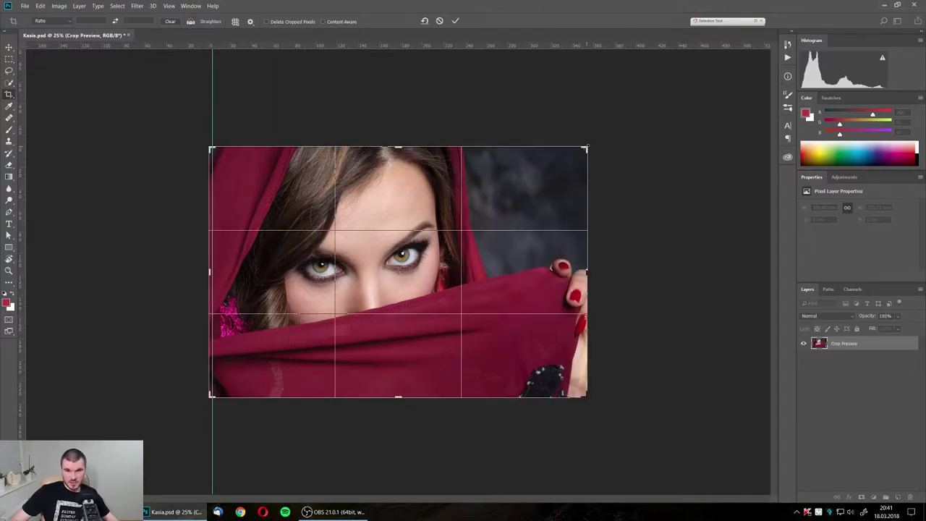
mouse_move(585, 148)
mouse_down()
mouse_move(545, 180)
mouse_move(556, 169)
mouse_move(562, 178)
mouse_up()
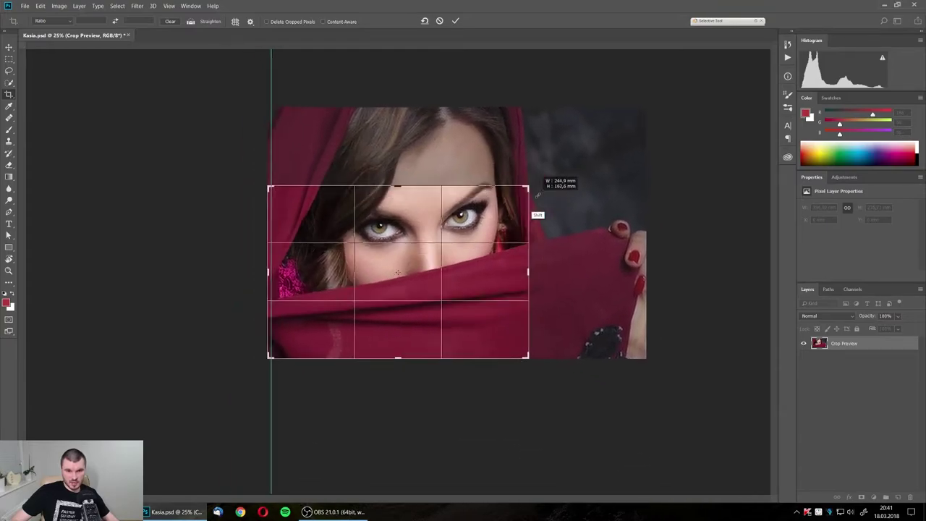
drag(562, 177, 542, 191)
mouse_move(510, 225)
mouse_down()
mouse_move(492, 265)
mouse_move(496, 253)
mouse_up()
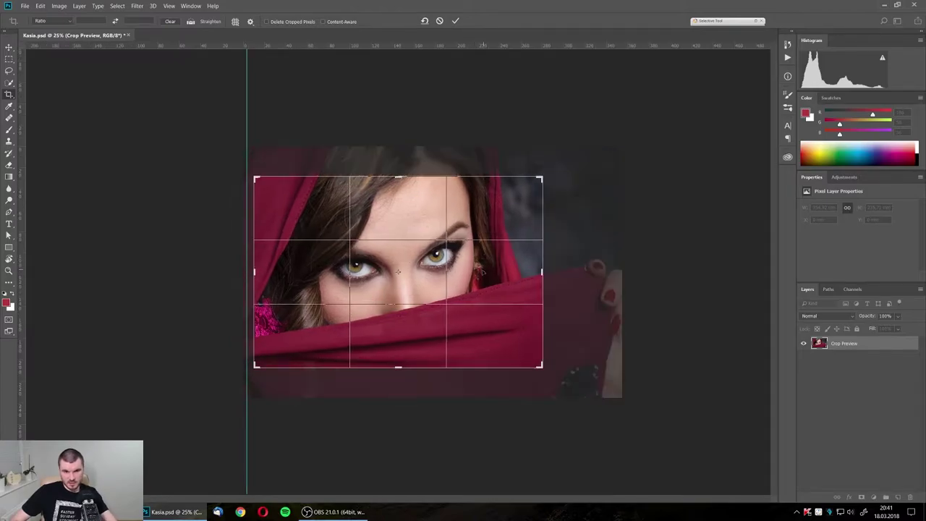
key(Return)
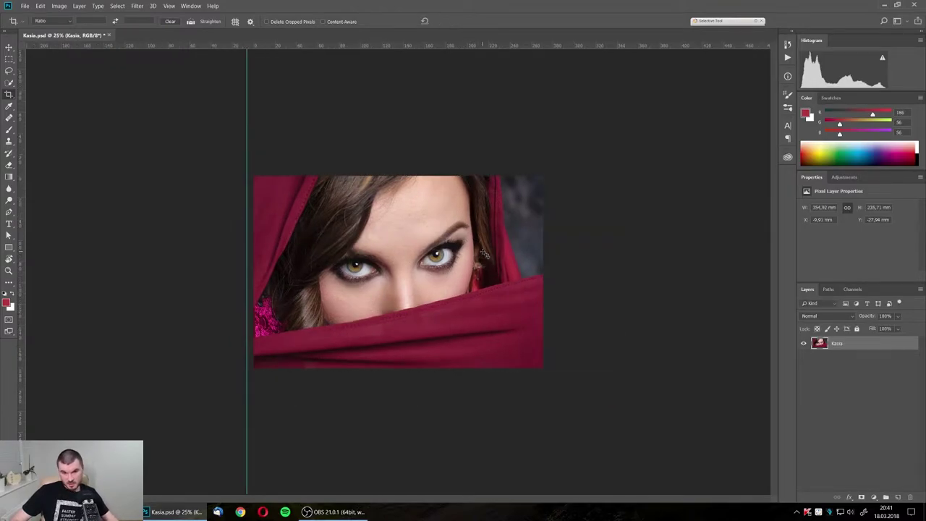
key(ctrl+z)
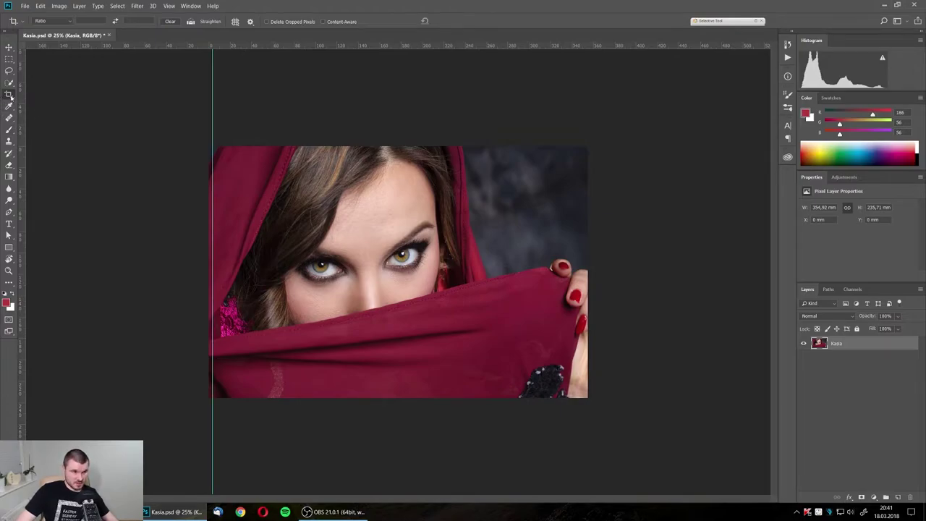
Browse the Crop tool variants, then switch to the Eyedropper tool group
right_click(10, 96)
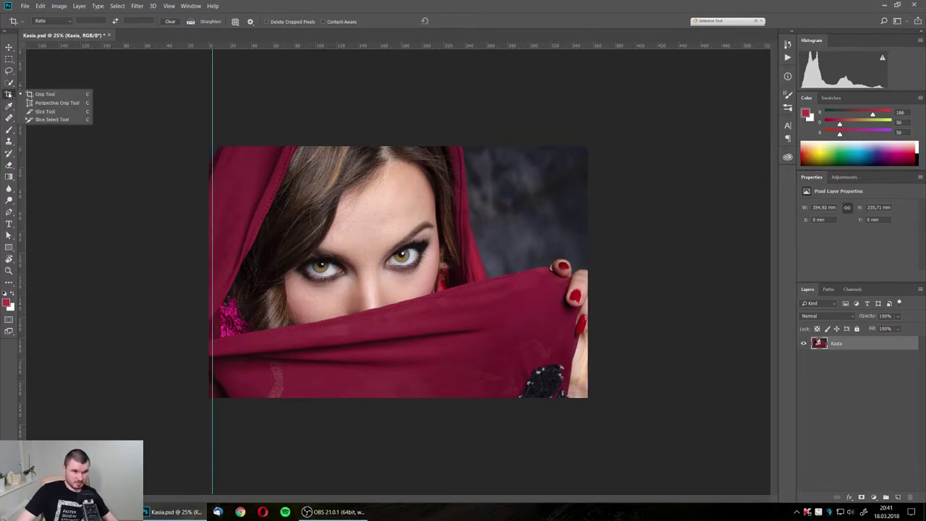
click(9, 96)
right_click(10, 95)
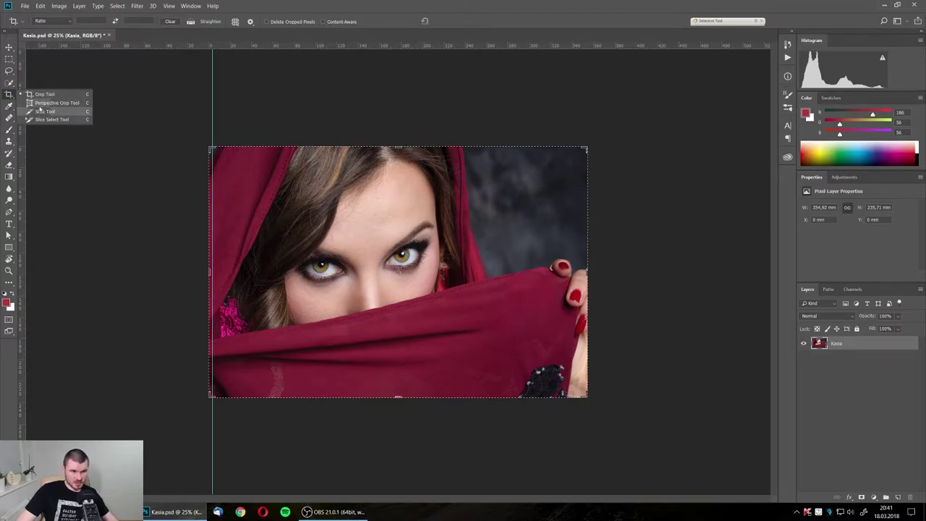
click(9, 96)
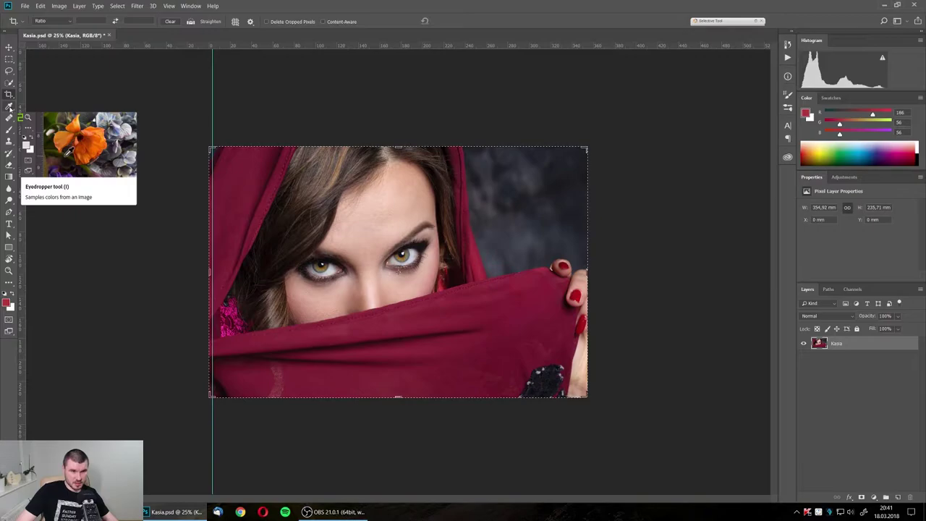
click(10, 107)
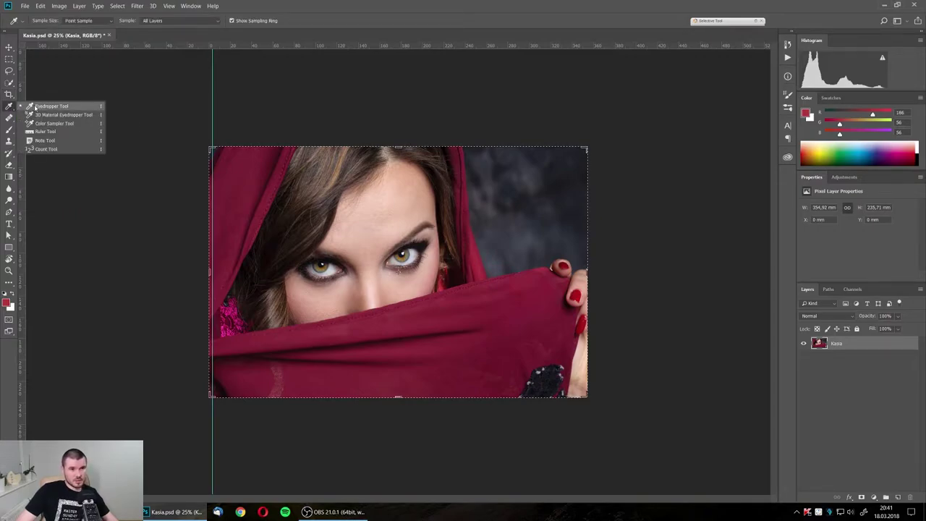
Sample colours with the Eyedropper from the forehead, across the eyes, and the dark scarf
click(38, 107)
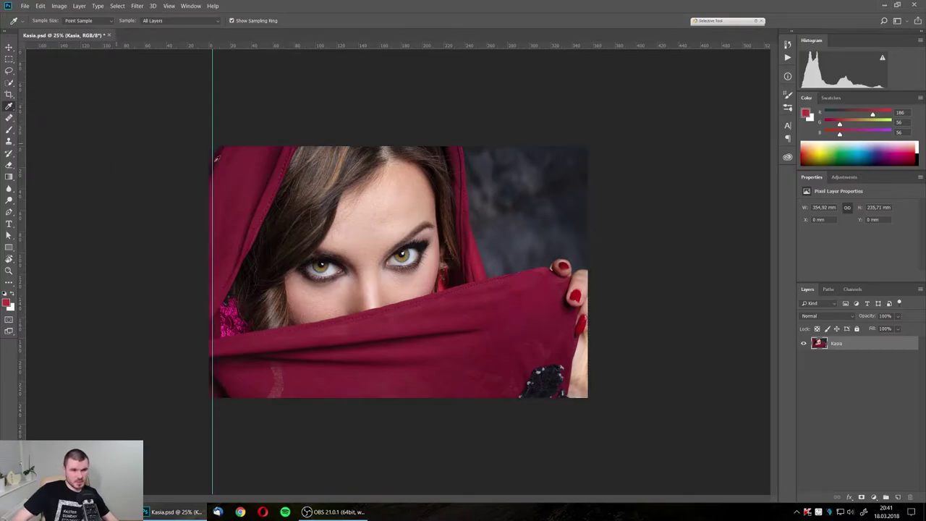
click(393, 205)
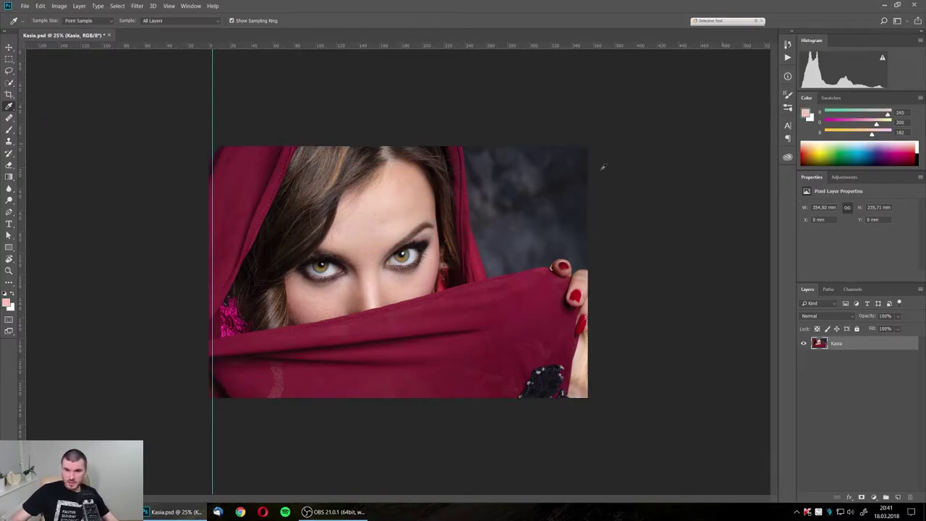
click(387, 239)
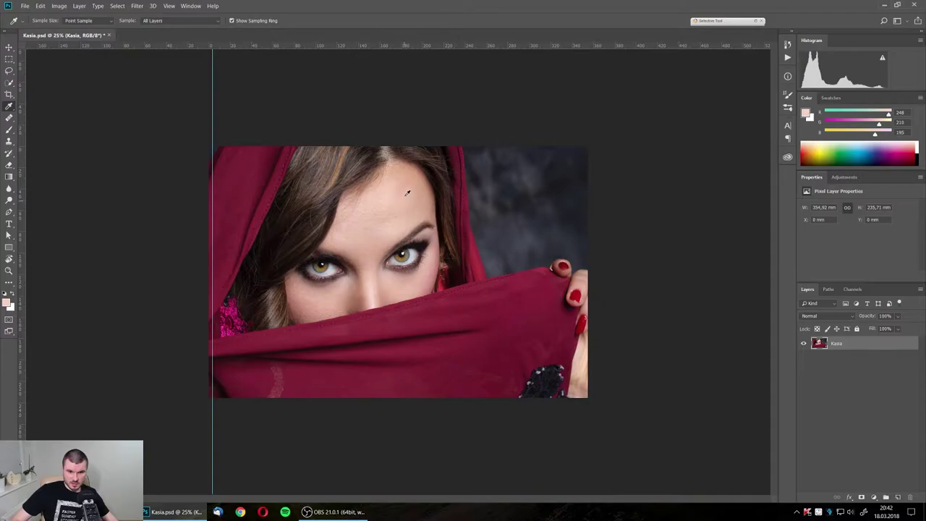
click(405, 202)
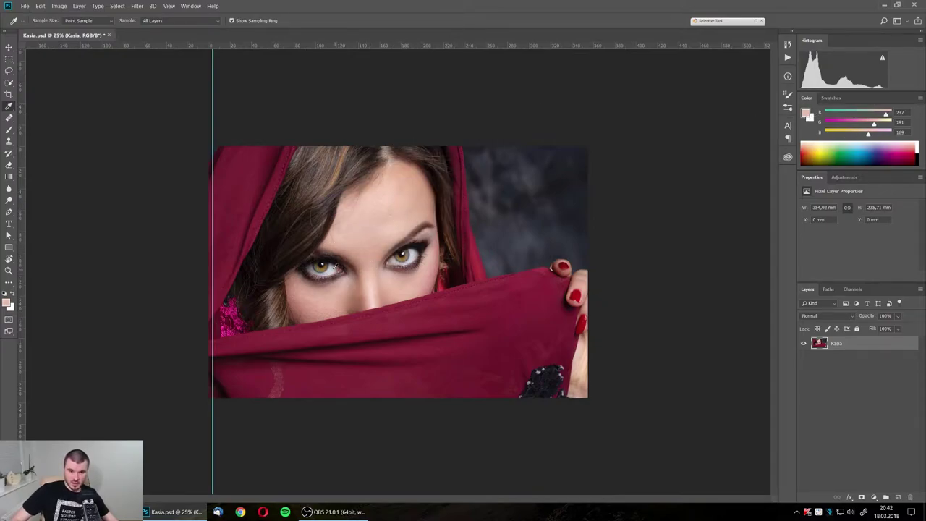
mouse_move(331, 259)
mouse_down()
mouse_move(400, 246)
mouse_move(393, 182)
mouse_up()
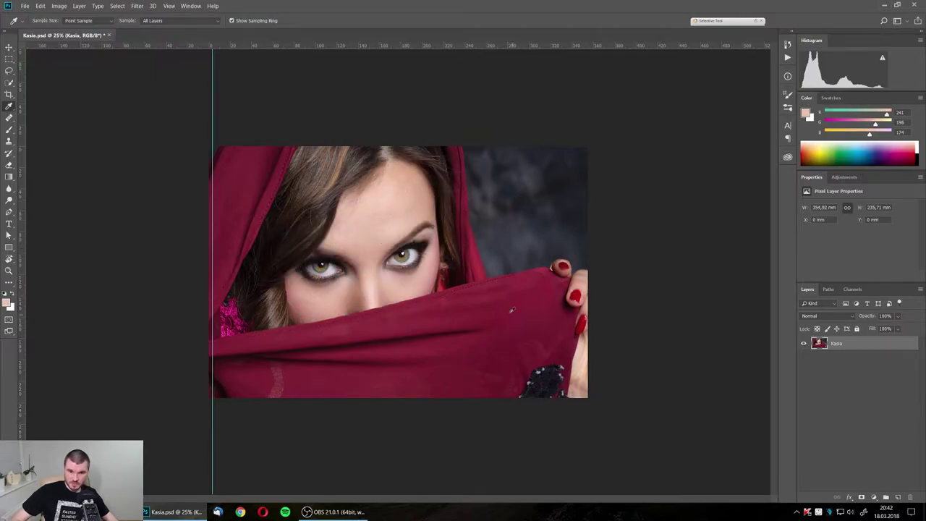
click(513, 315)
Show the Color panel as CMYK Sliders and resample a forehead skin tone
click(920, 99)
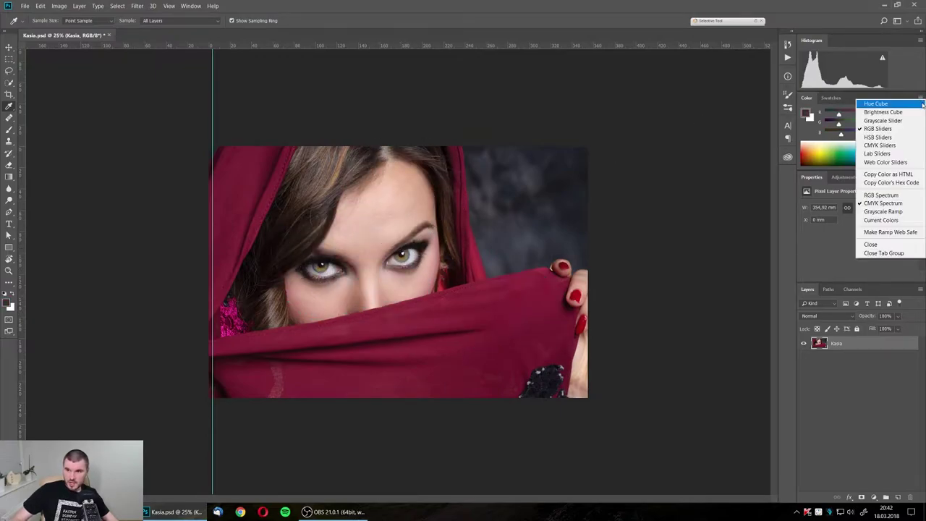
click(908, 144)
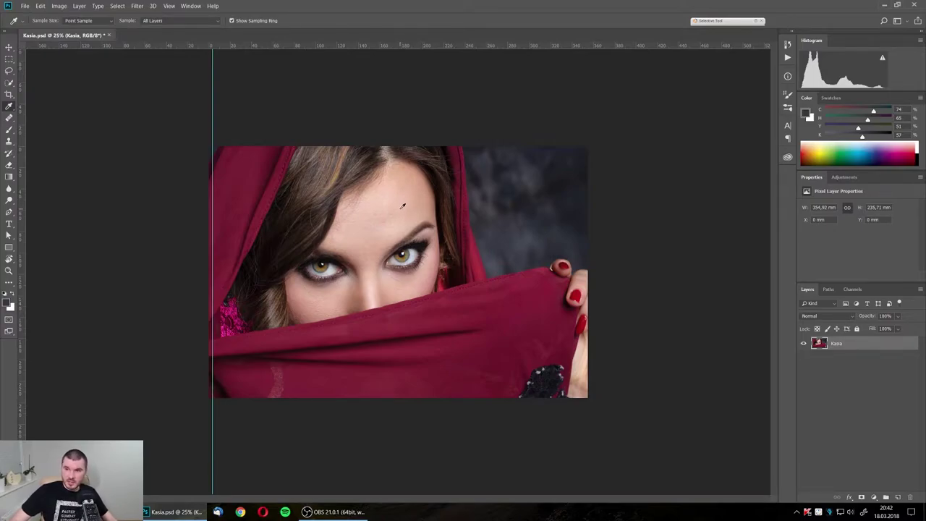
drag(399, 208, 406, 257)
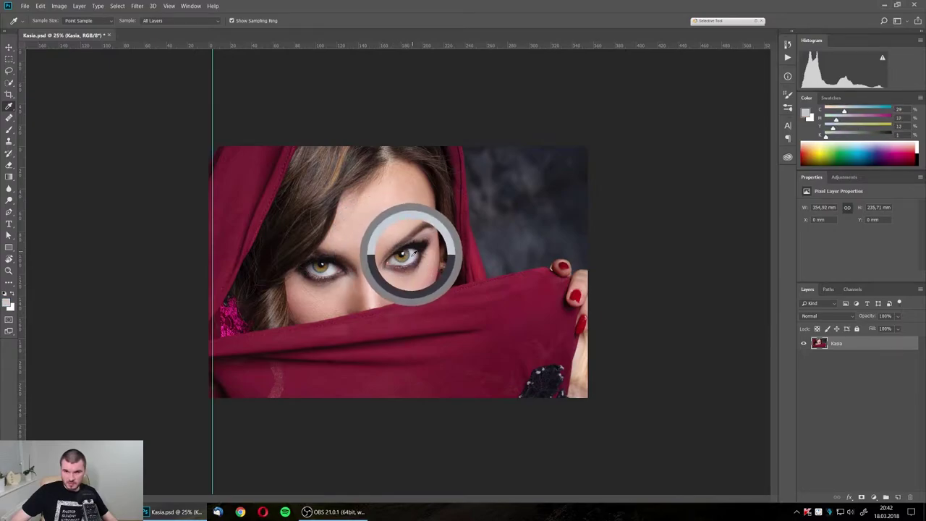
drag(407, 256, 410, 256)
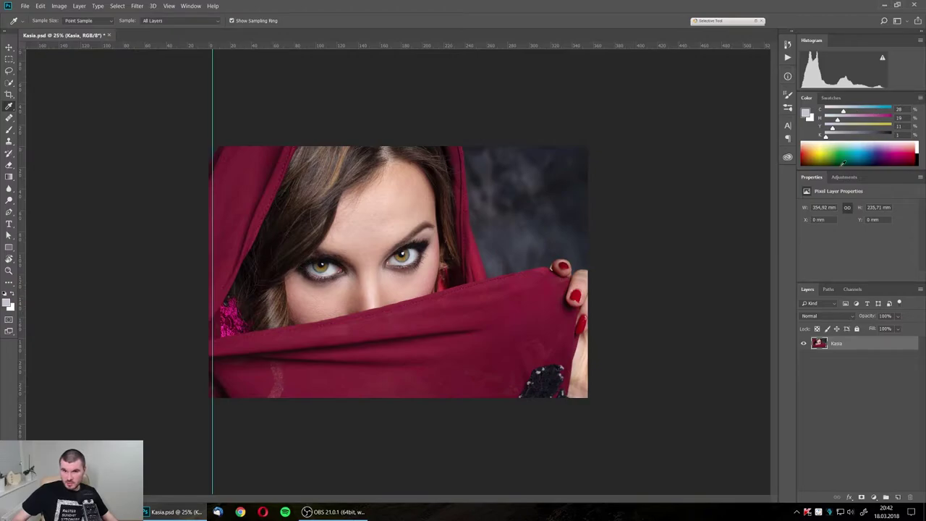
click(380, 209)
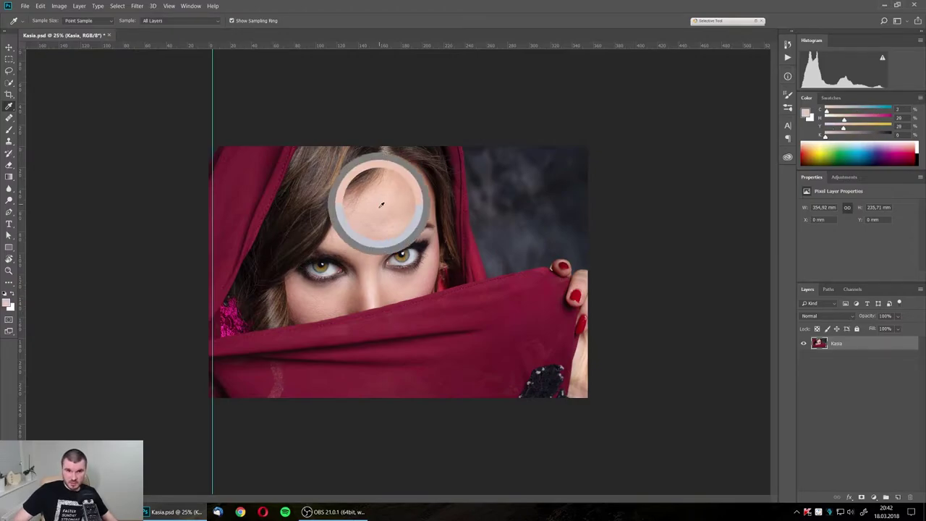
click(93, 21)
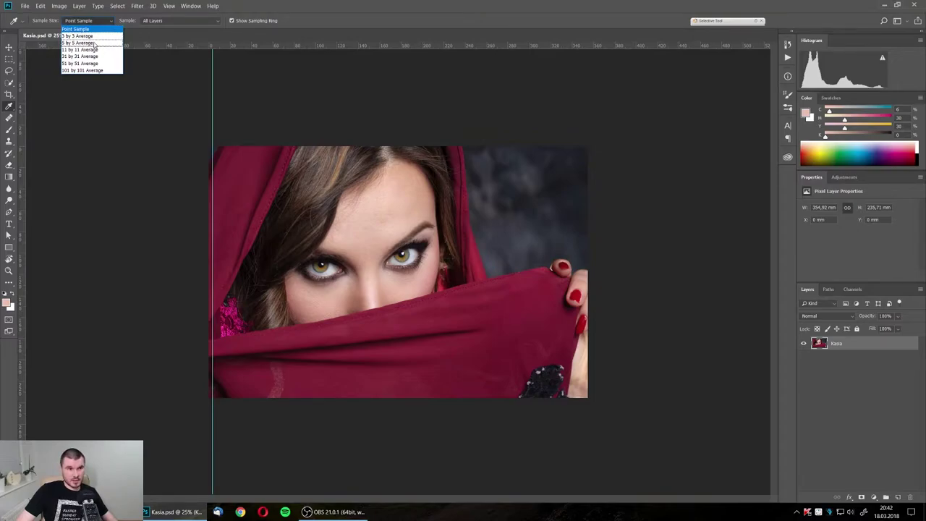
Set Sample Size to 5 by 5 Average and sample the forehead skin and olive-brown iris
click(78, 43)
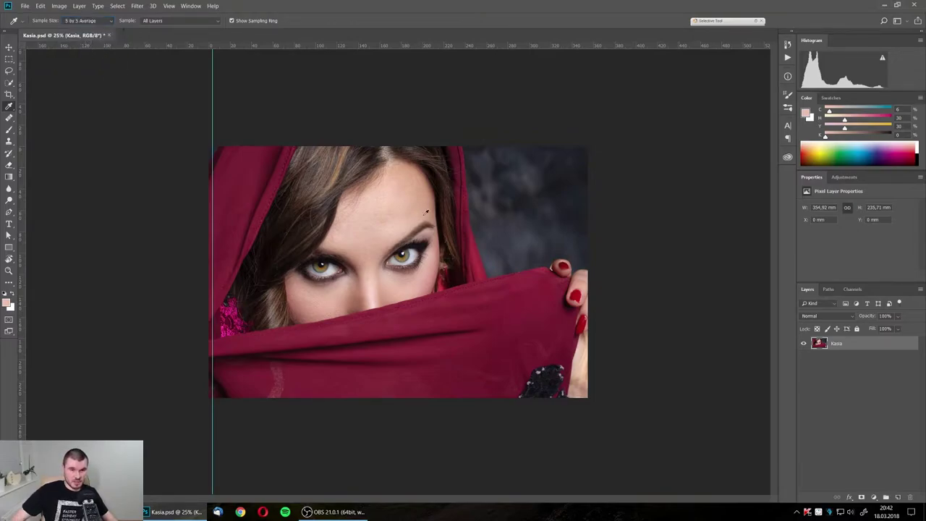
drag(403, 207, 400, 214)
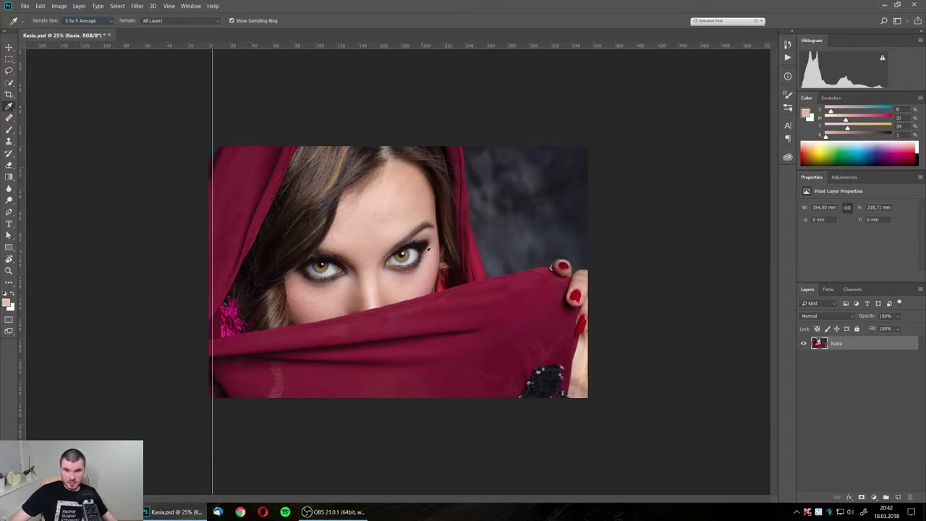
scroll(382, 217, up, 1)
scroll(383, 217, up, 4)
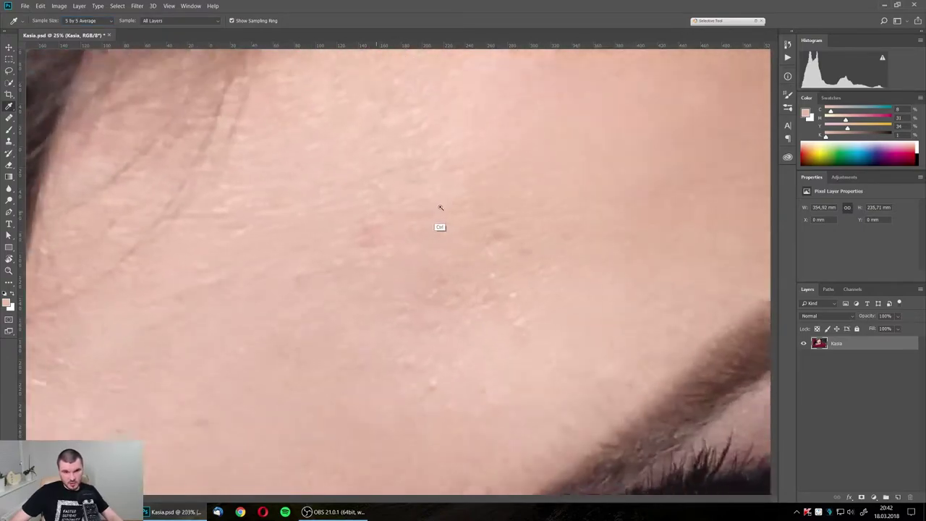
click(384, 225)
drag(384, 226, 377, 236)
scroll(448, 319, down, 8)
scroll(448, 319, right, 6)
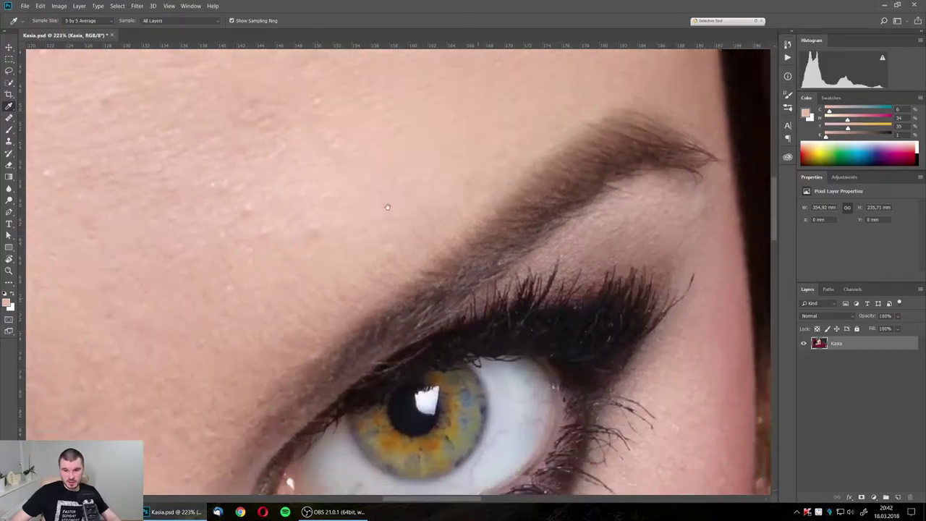
click(404, 351)
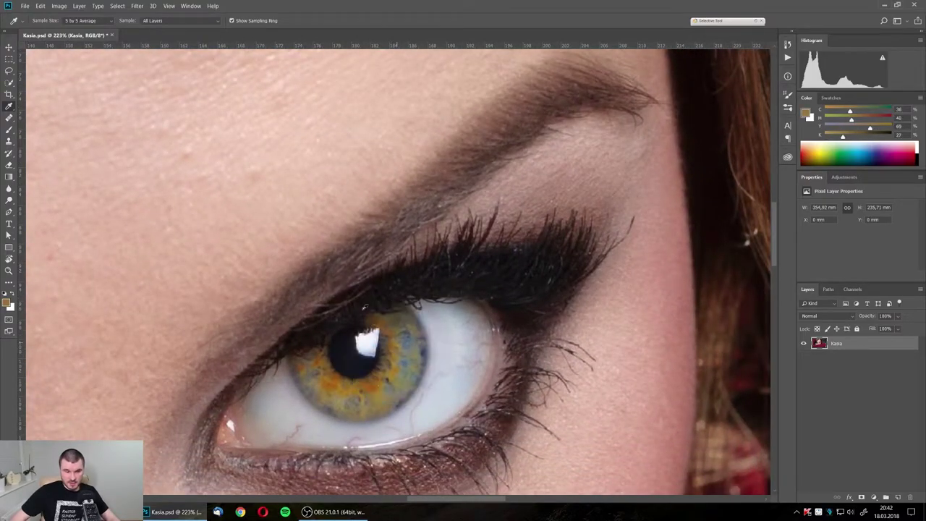
Return to Point Sample, sample the light grey eye white, and switch to the Healing Brush
click(83, 21)
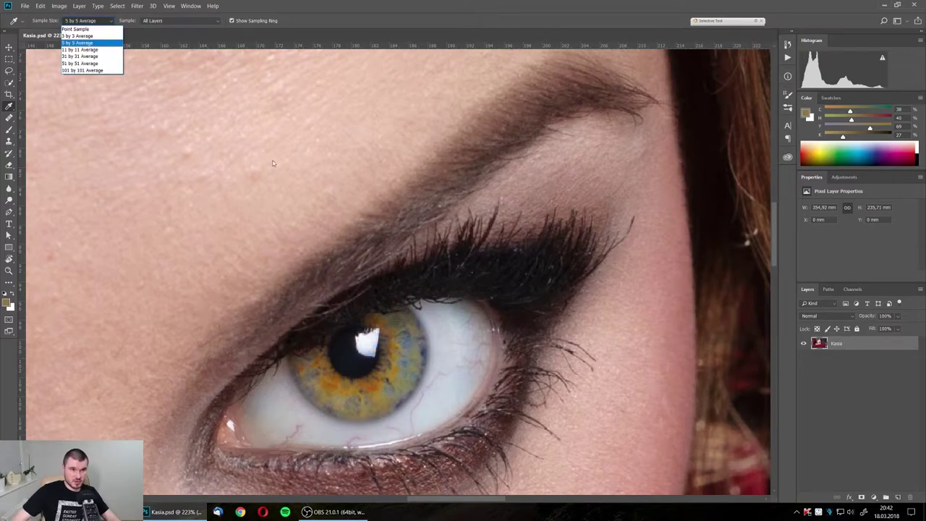
click(75, 29)
click(443, 335)
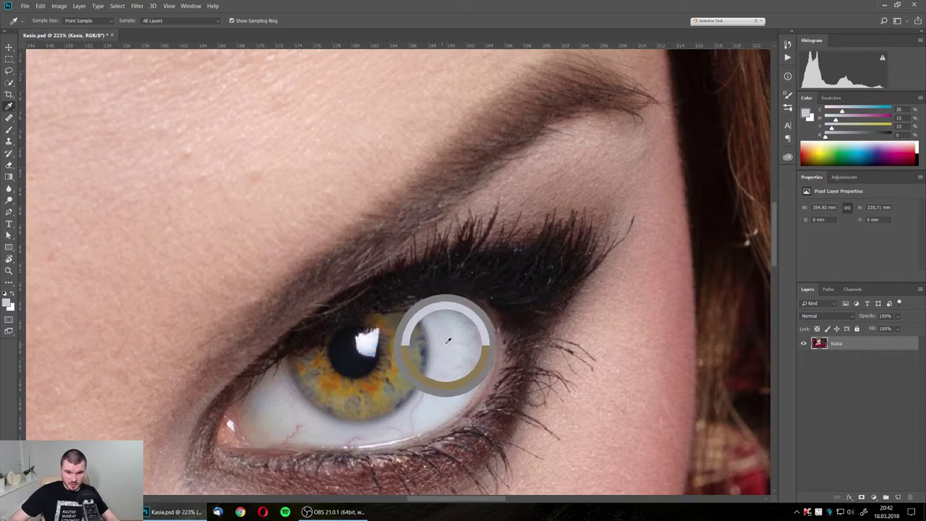
scroll(441, 347, down, 10)
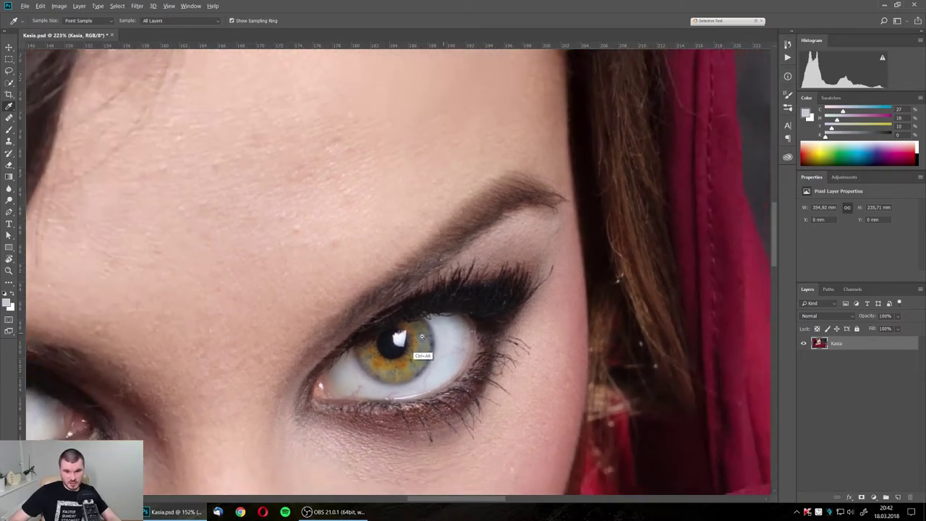
drag(396, 273, 416, 234)
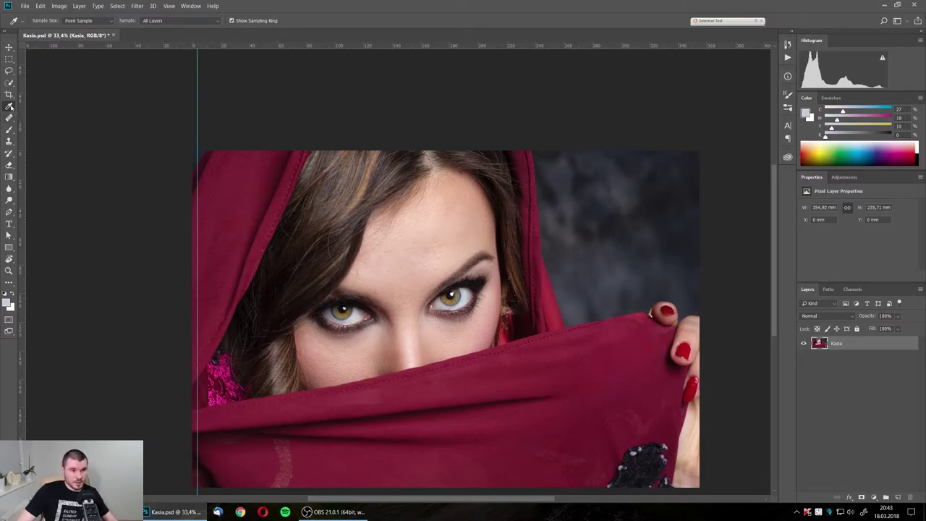
right_click(10, 106)
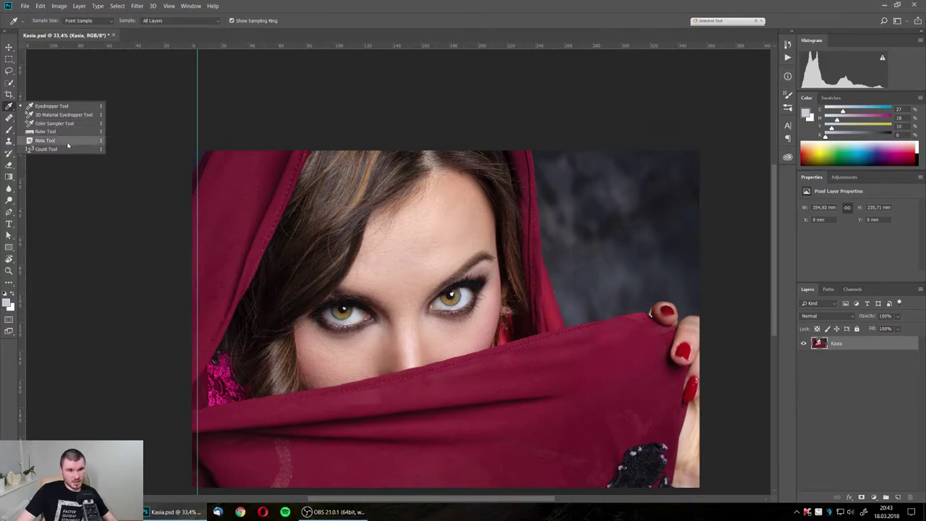
click(54, 107)
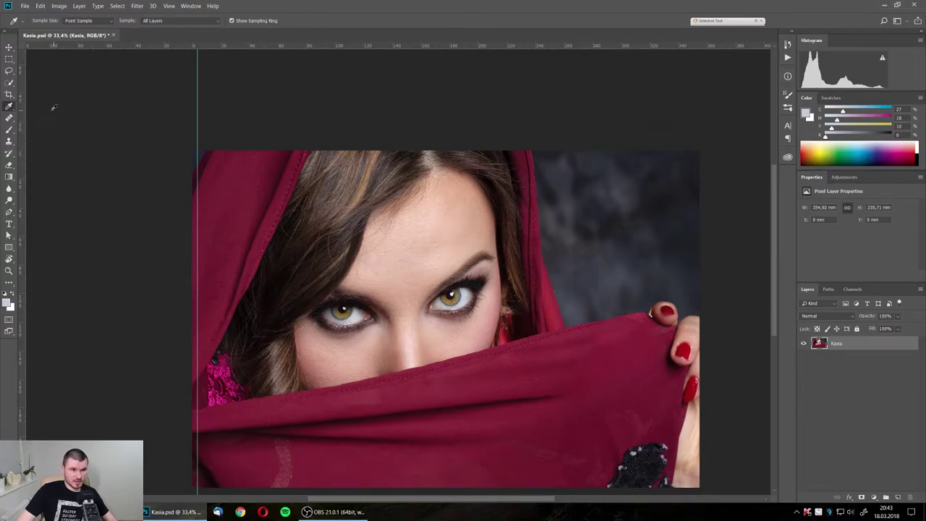
click(11, 123)
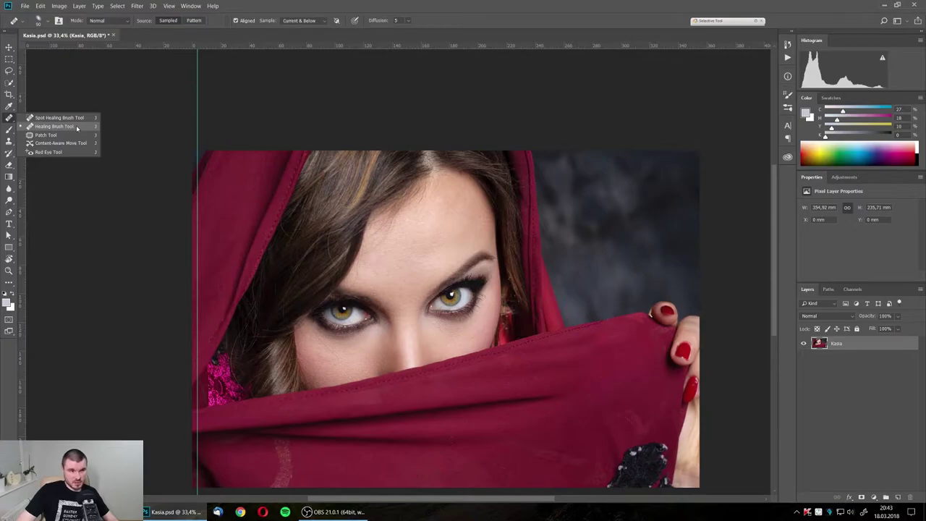
click(76, 127)
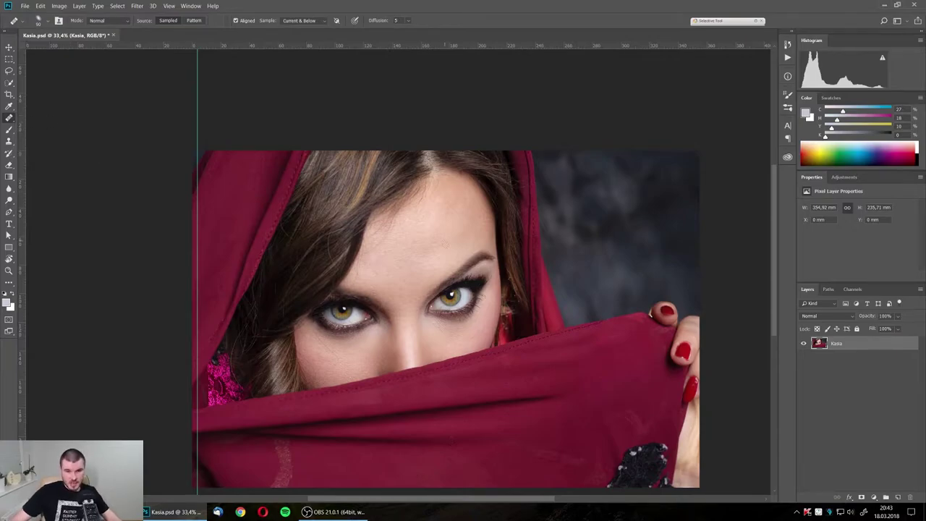
drag(424, 248, 457, 228)
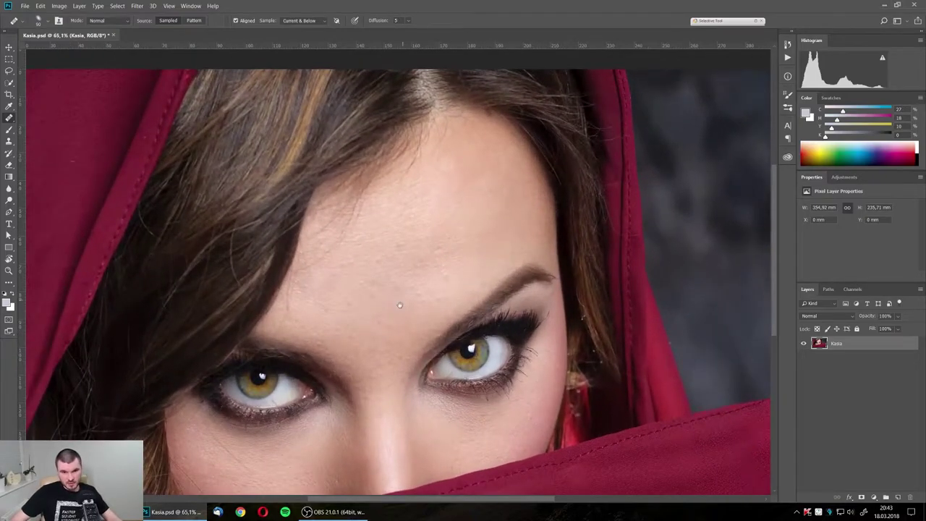
scroll(449, 235, down, 2)
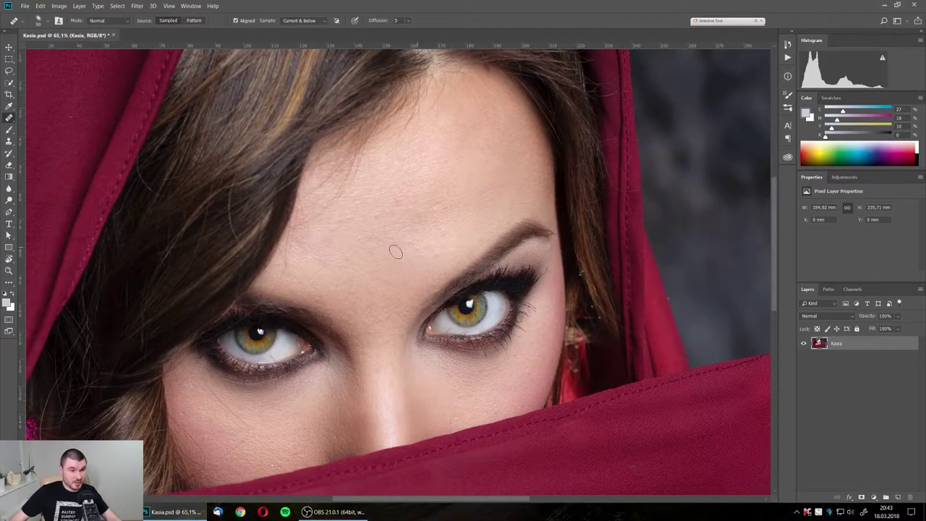
scroll(412, 274, down, 2)
scroll(410, 232, down, 2)
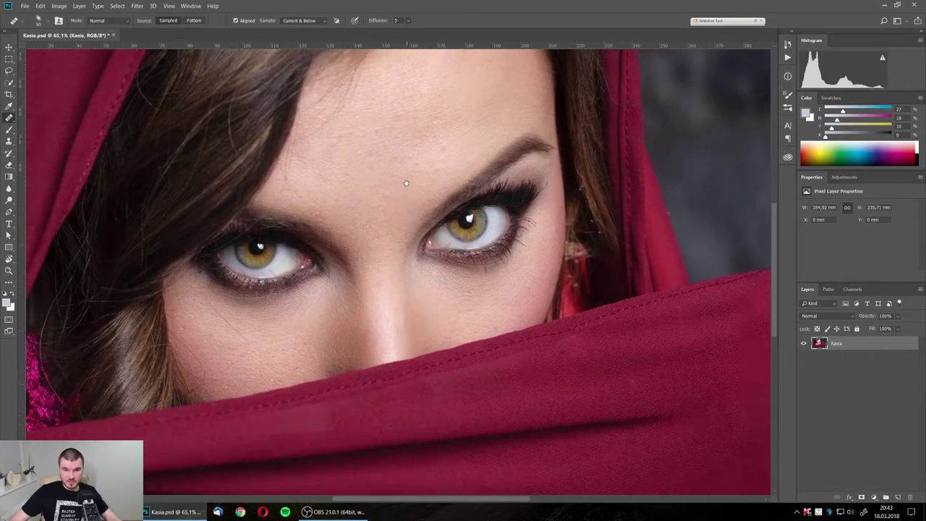
drag(405, 181, 425, 187)
scroll(425, 187, up, 2)
scroll(431, 210, up, 2)
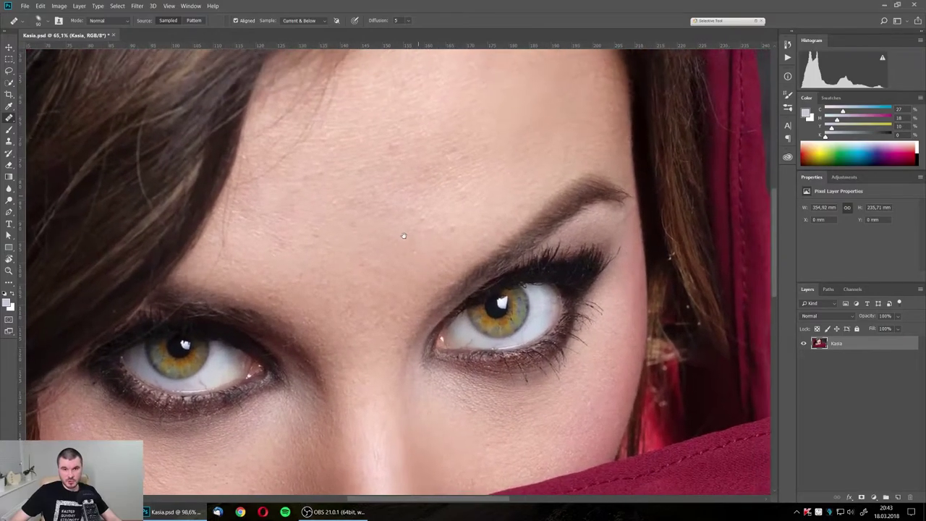
key(bracketleft)
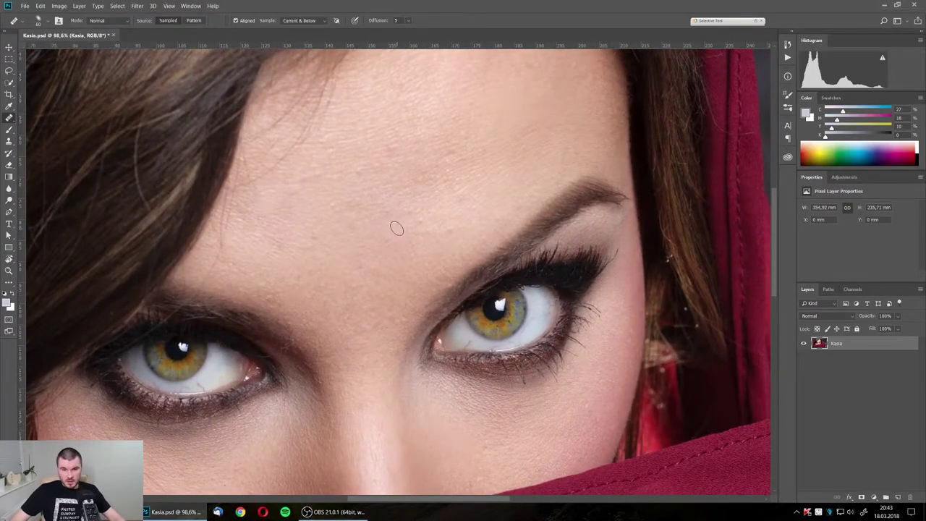
key(alt)
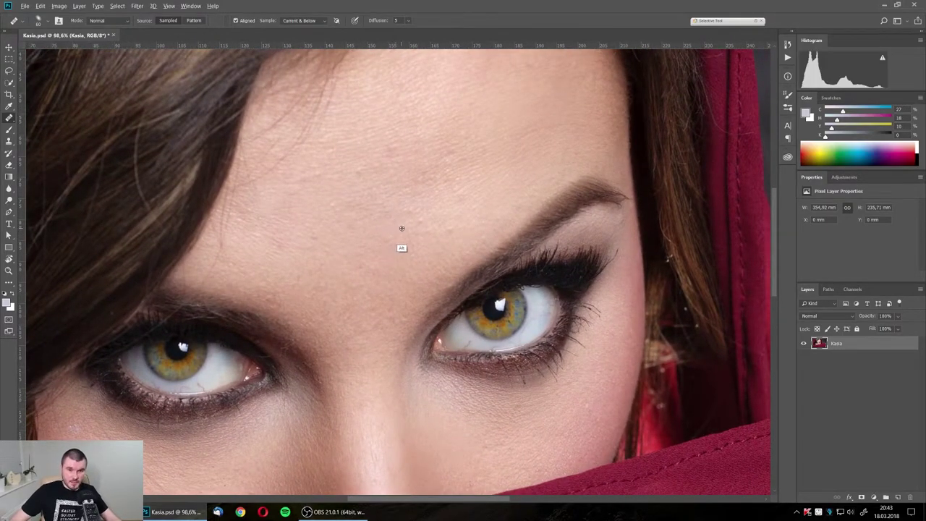
alt+click(402, 228)
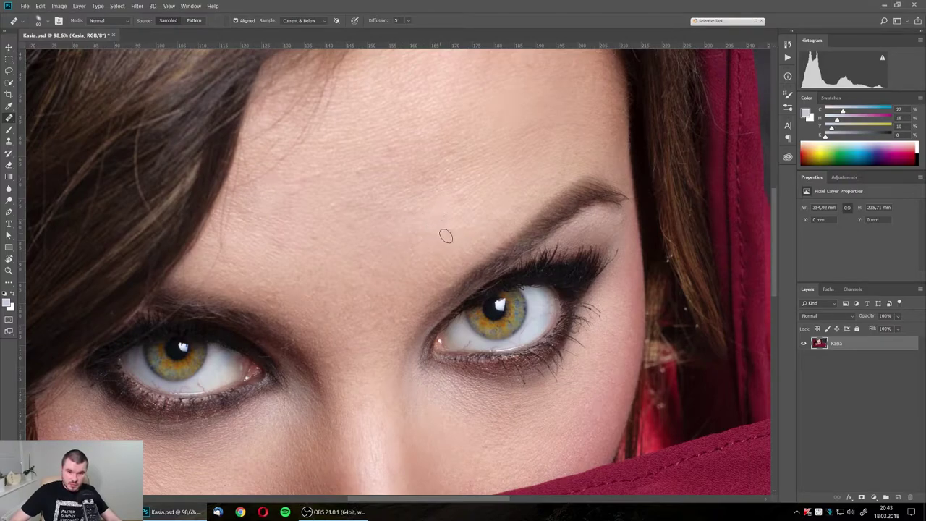
scroll(311, 241, up, 5)
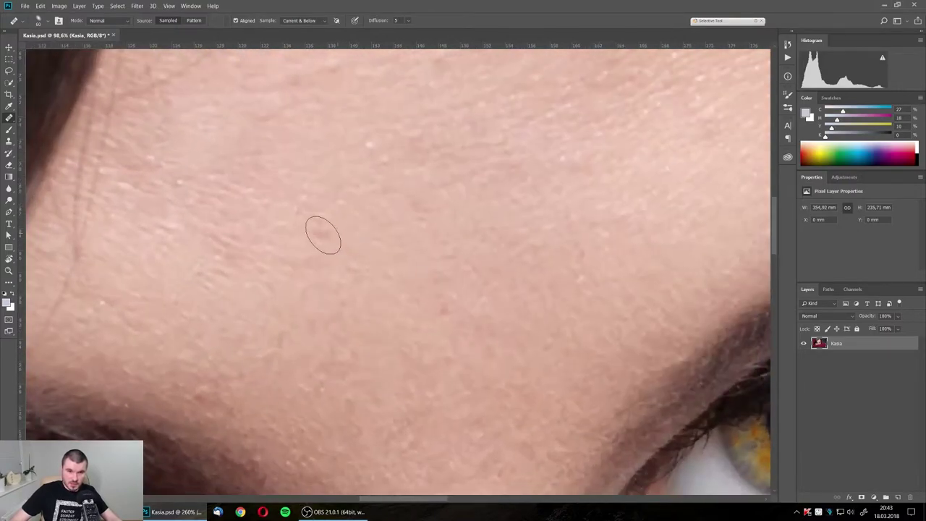
scroll(322, 227, down, 3)
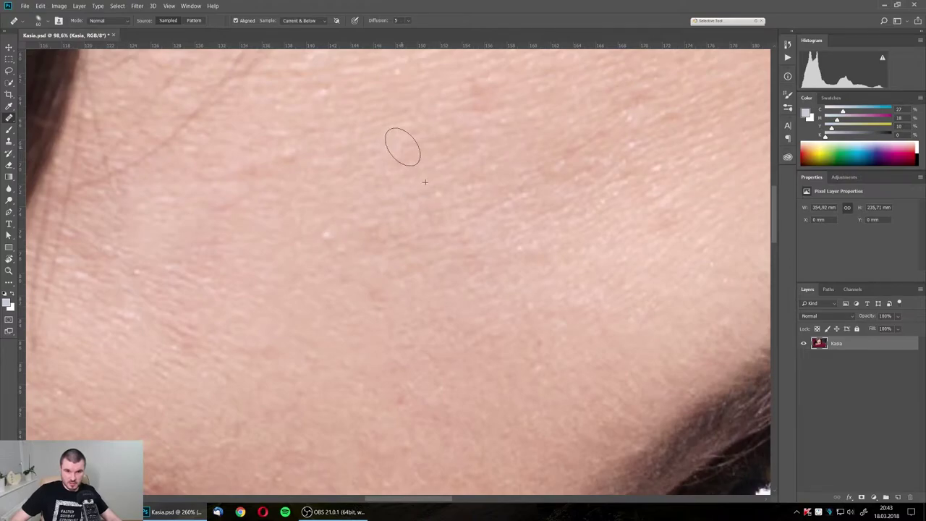
scroll(387, 235, down, 2)
scroll(387, 235, down, 1)
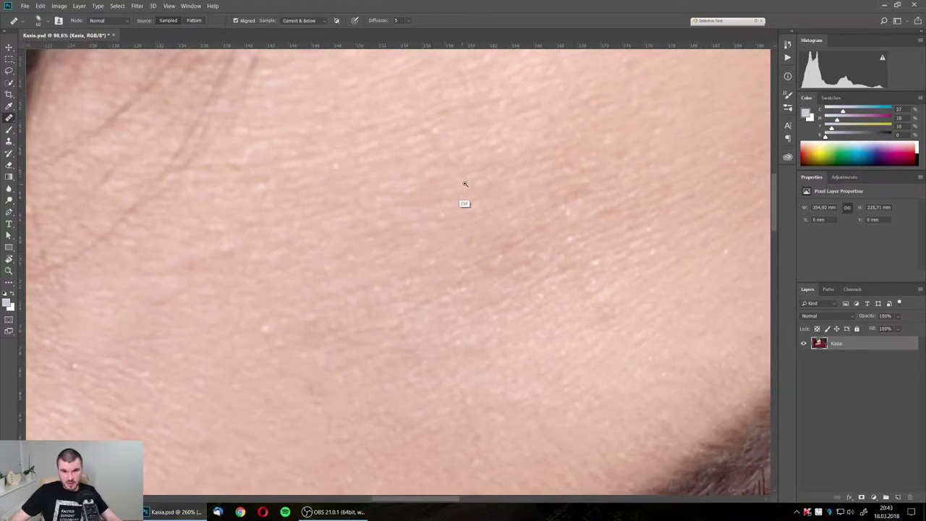
scroll(439, 144, down, 1)
scroll(441, 159, up, 1)
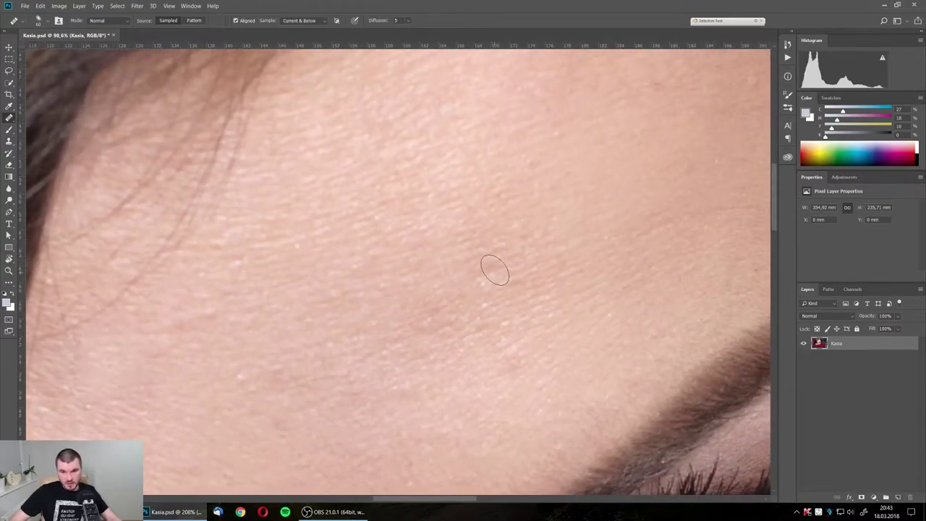
scroll(439, 253, down, 2)
scroll(397, 261, down, 1)
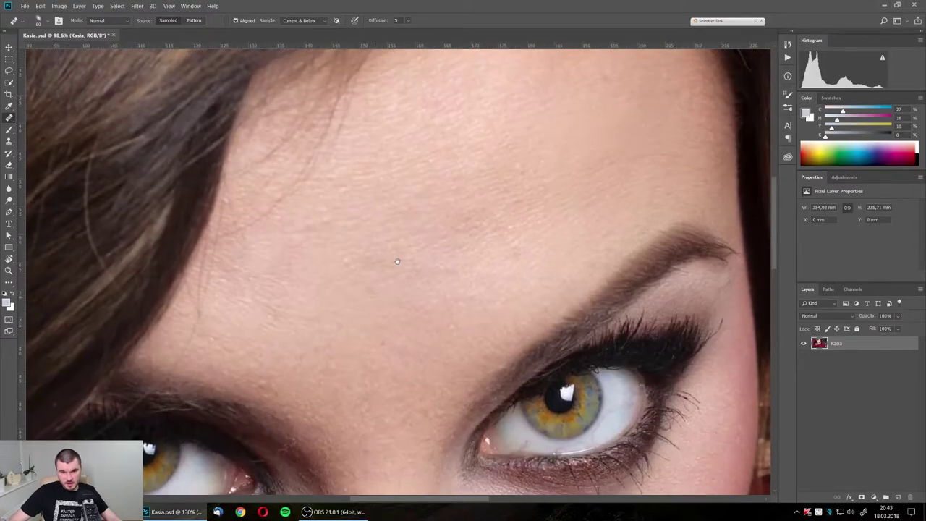
key(bracketright)
key(bracketright)
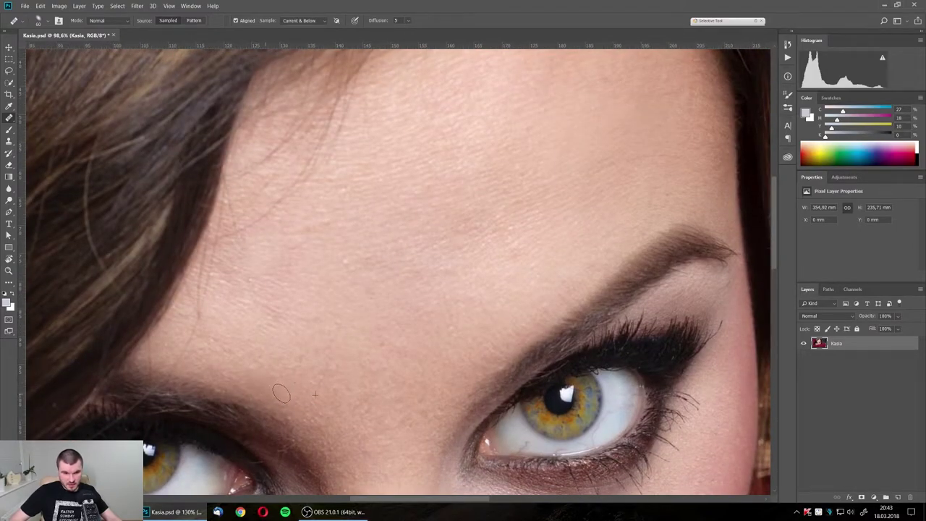
drag(319, 384, 271, 279)
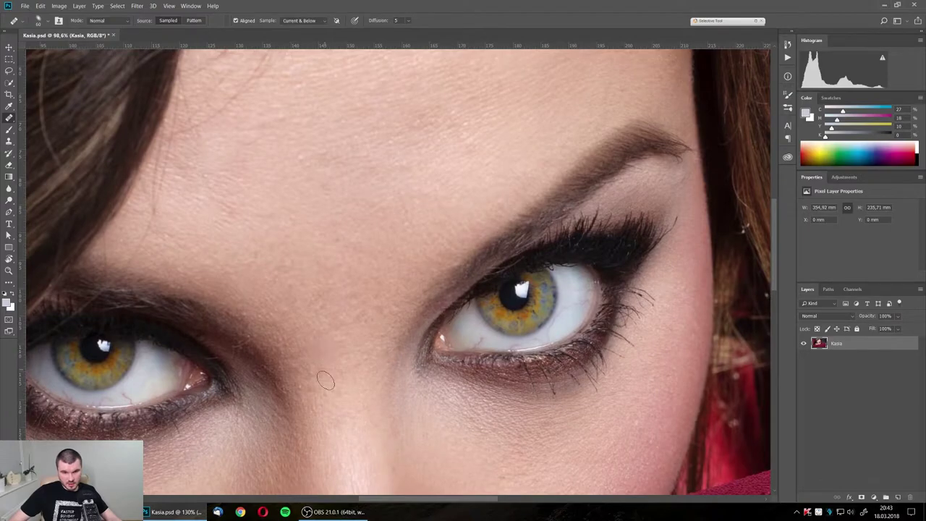
mouse_move(325, 381)
mouse_down()
mouse_move(312, 354)
mouse_move(367, 253)
mouse_up()
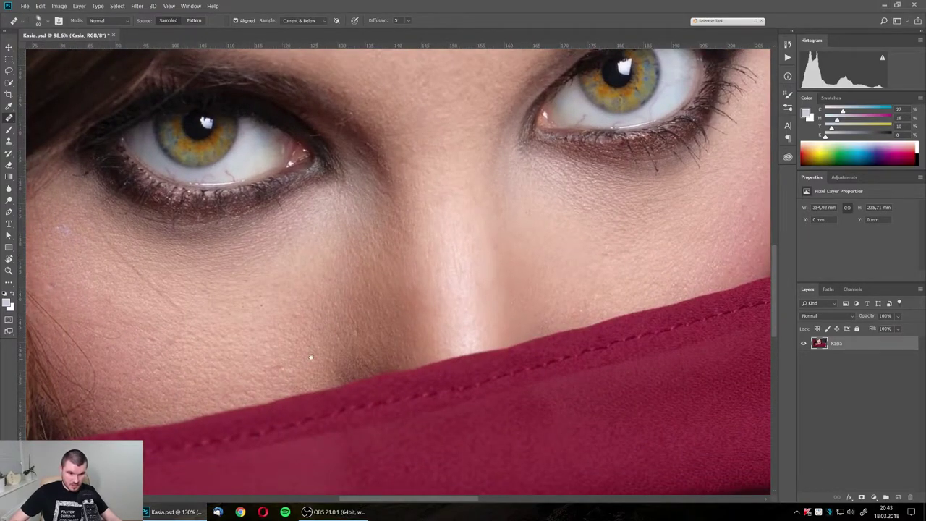
drag(311, 356, 245, 254)
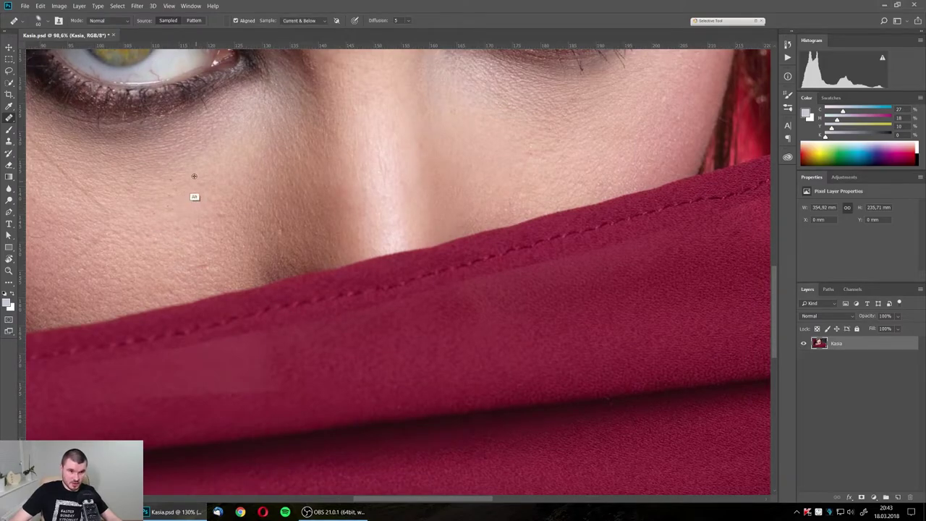
scroll(171, 202, down, 2)
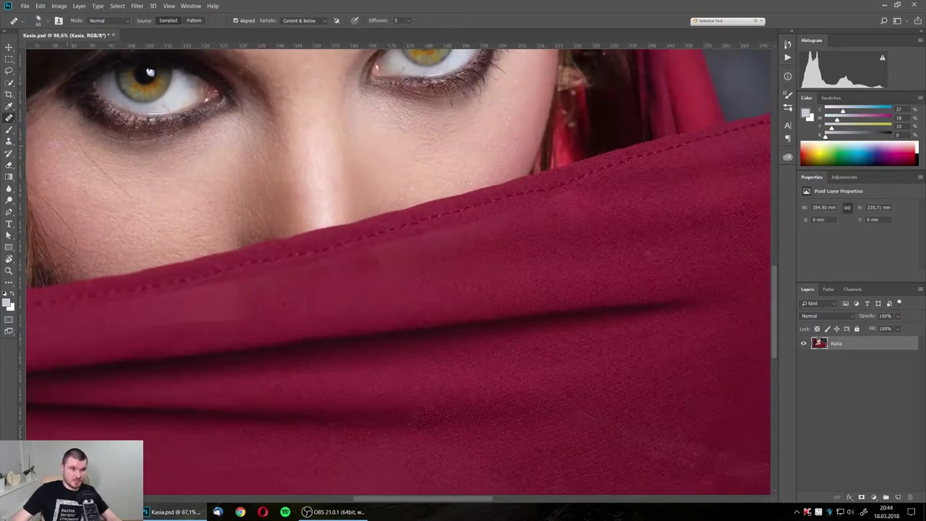
Keep the Healing Brush Tool and reset its brush tip to round
right_click(9, 118)
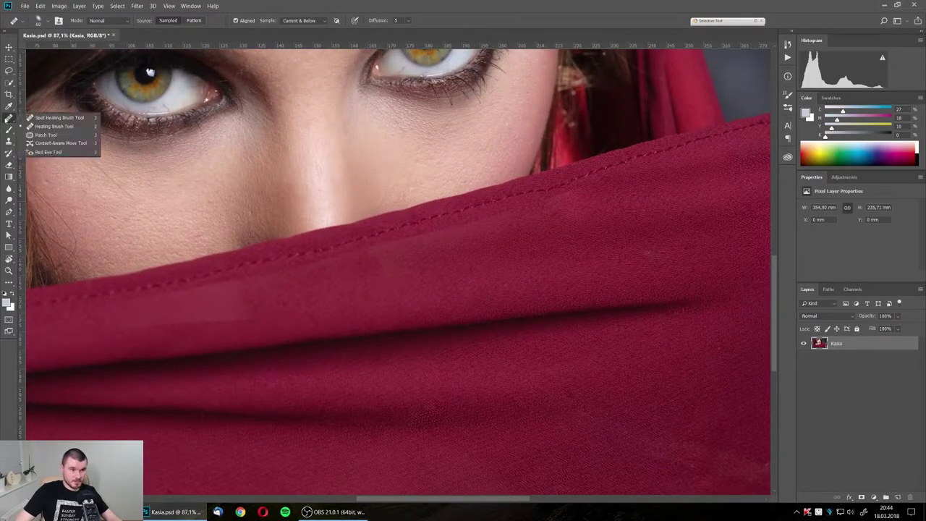
click(51, 126)
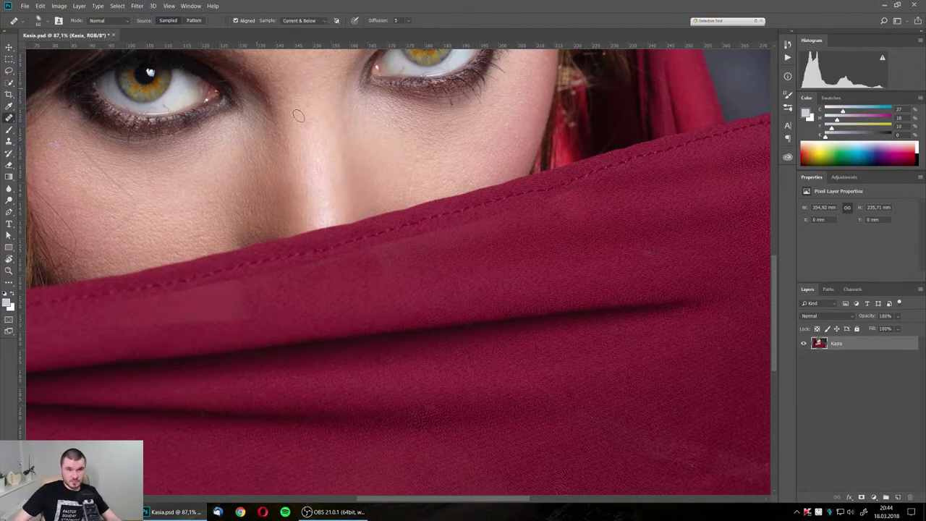
scroll(335, 141, down, 3)
scroll(332, 145, up, 1)
scroll(332, 150, up, 1)
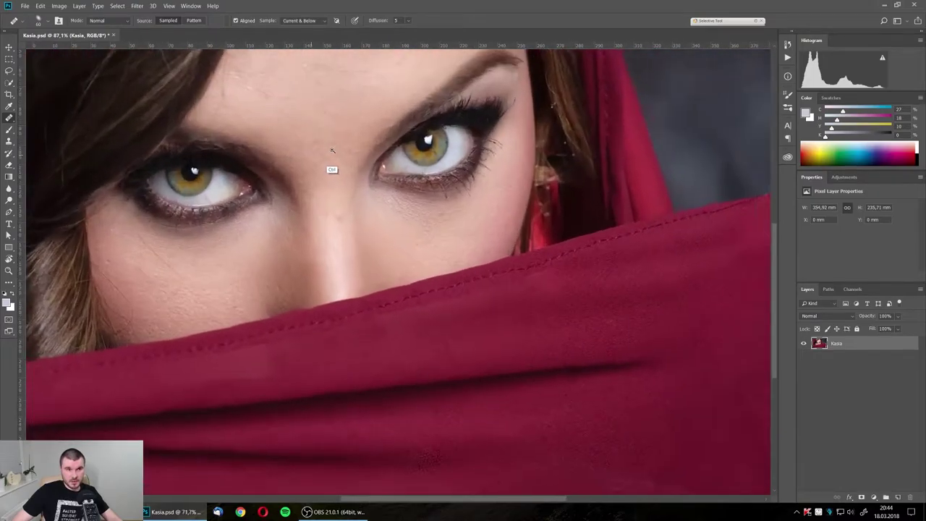
scroll(332, 150, up, 1)
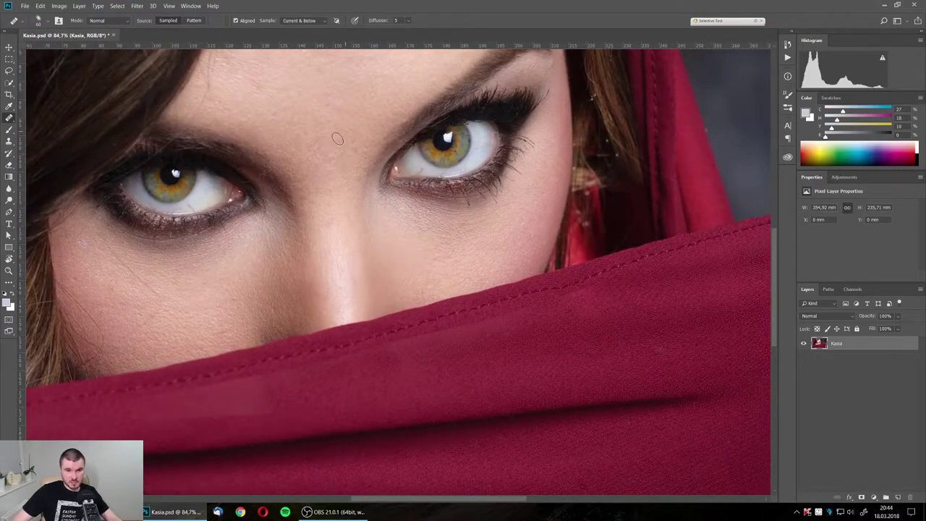
scroll(338, 139, up, 1)
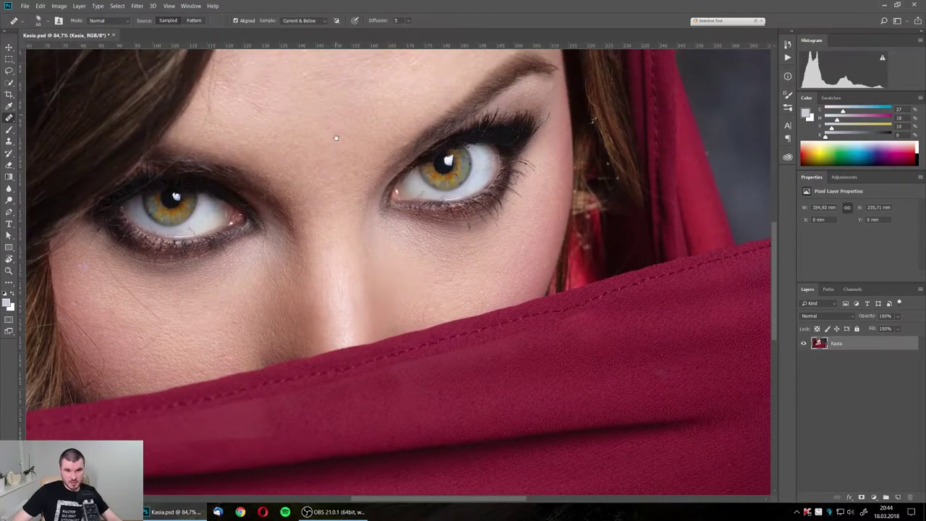
click(47, 22)
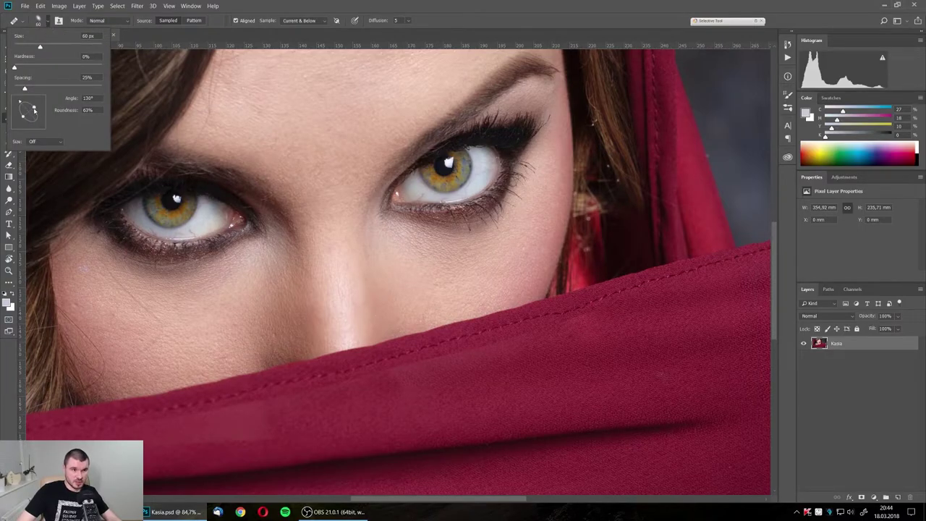
click(313, 116)
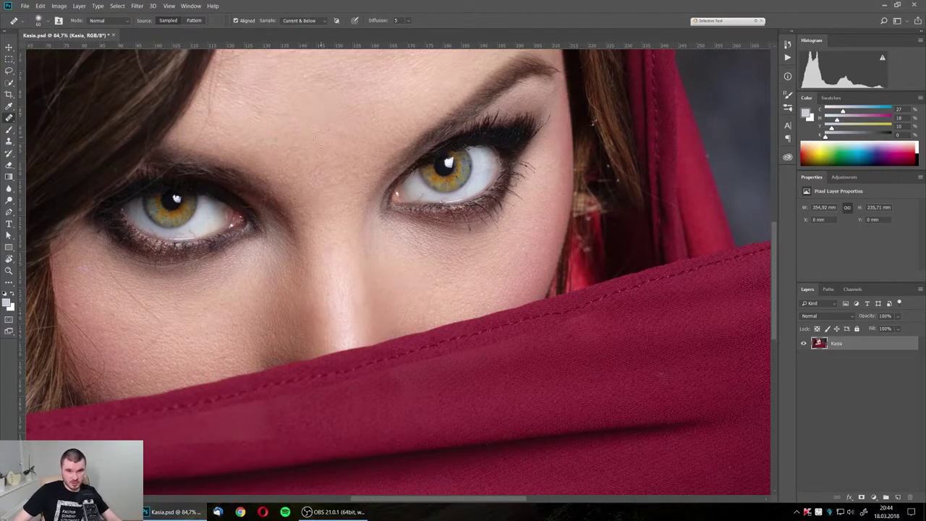
Alt-sample the eye and paint a trial healing stroke of iris onto the forehead
scroll(326, 145, up, 1)
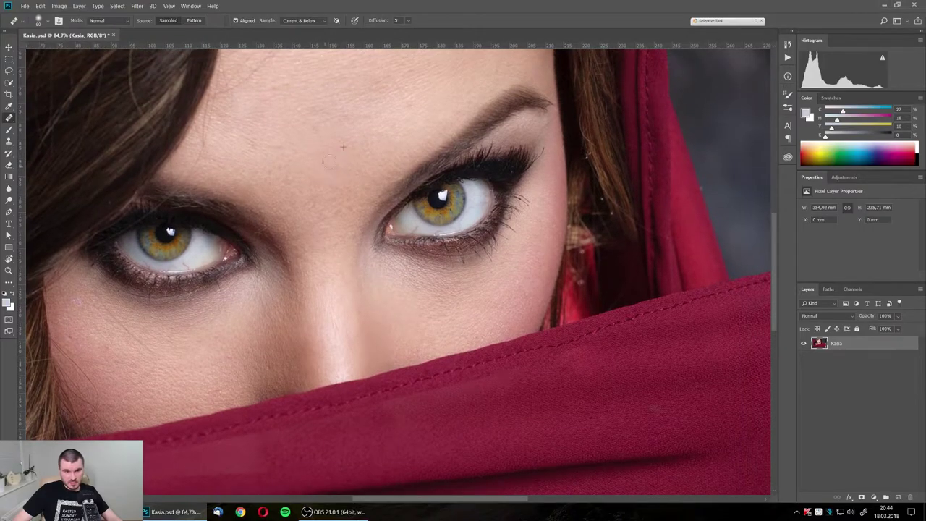
key(alt)
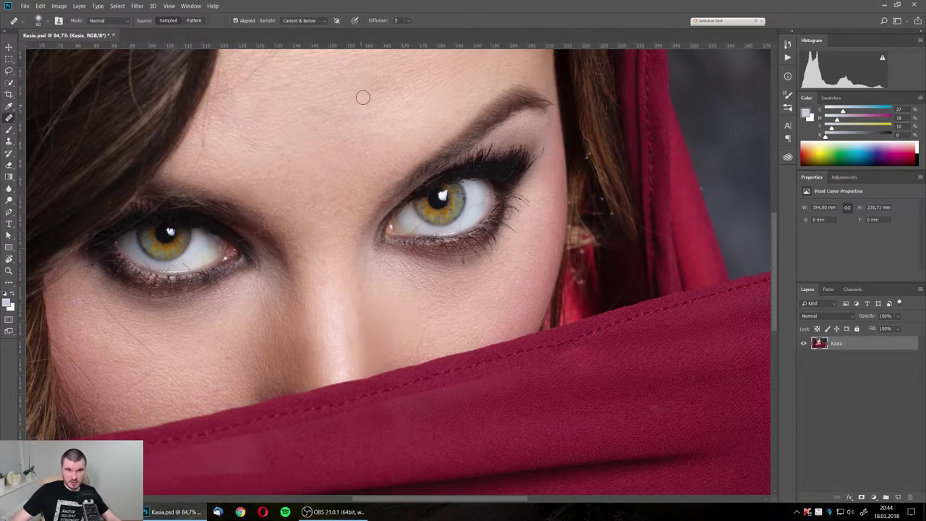
mouse_move(364, 98)
mouse_down()
mouse_move(343, 87)
mouse_move(353, 86)
mouse_up()
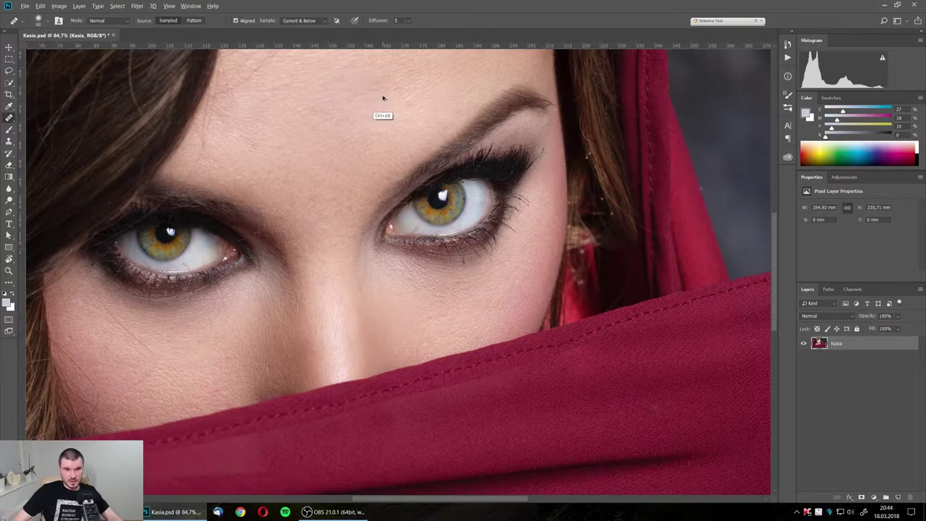
drag(312, 187, 334, 192)
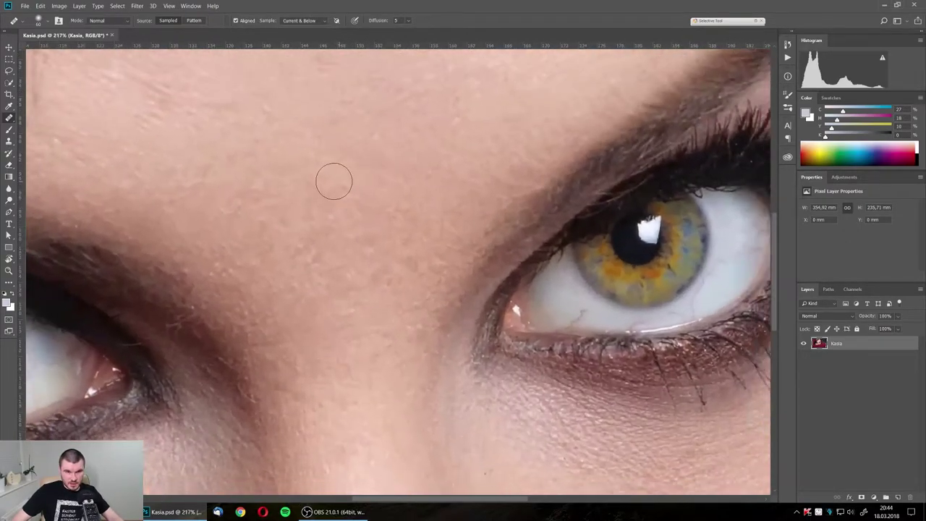
key(alt)
alt+click(281, 334)
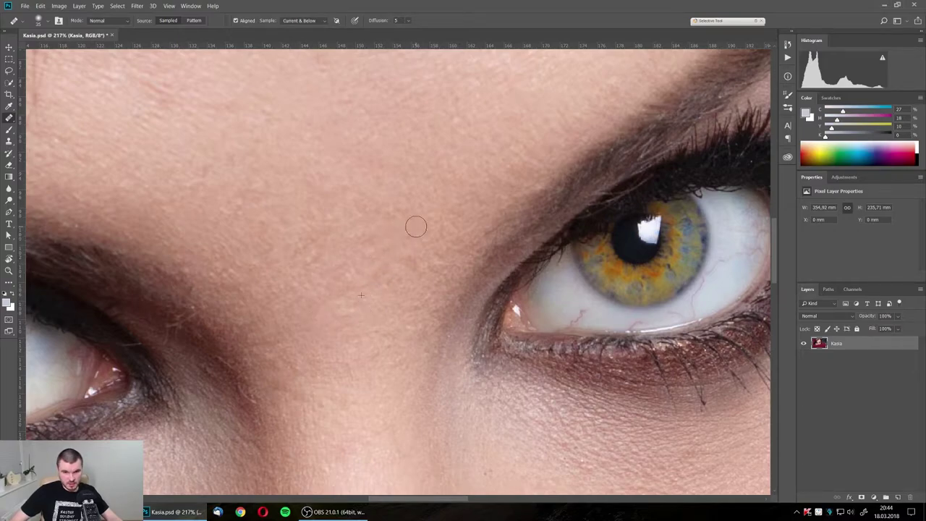
scroll(384, 253, down, 5)
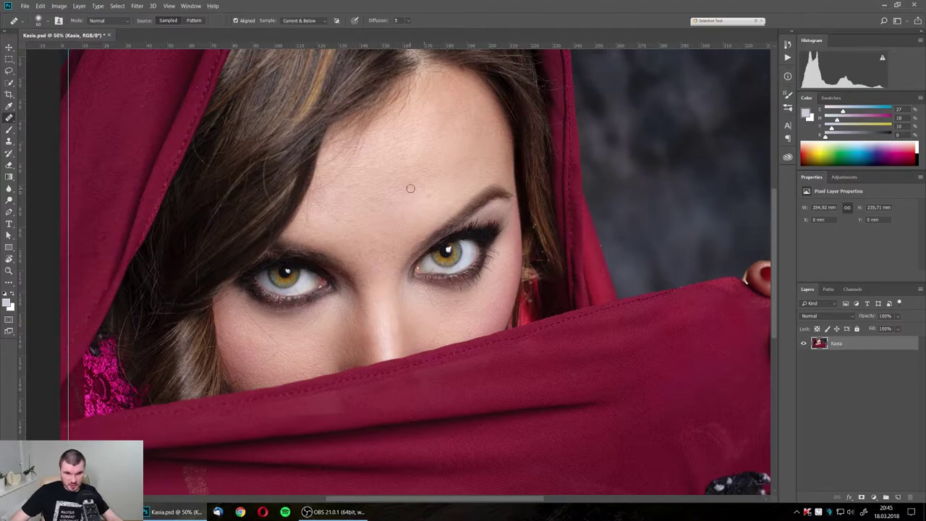
drag(409, 178, 409, 183)
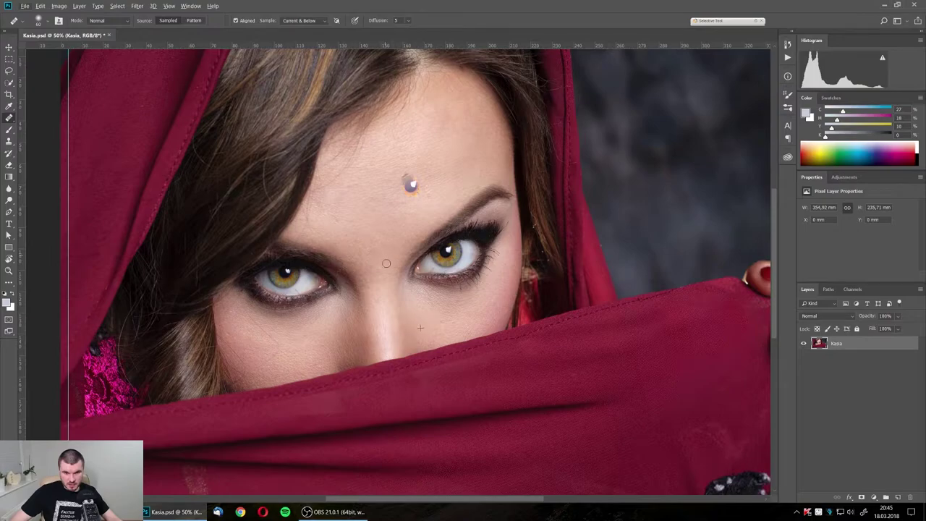
click(409, 183)
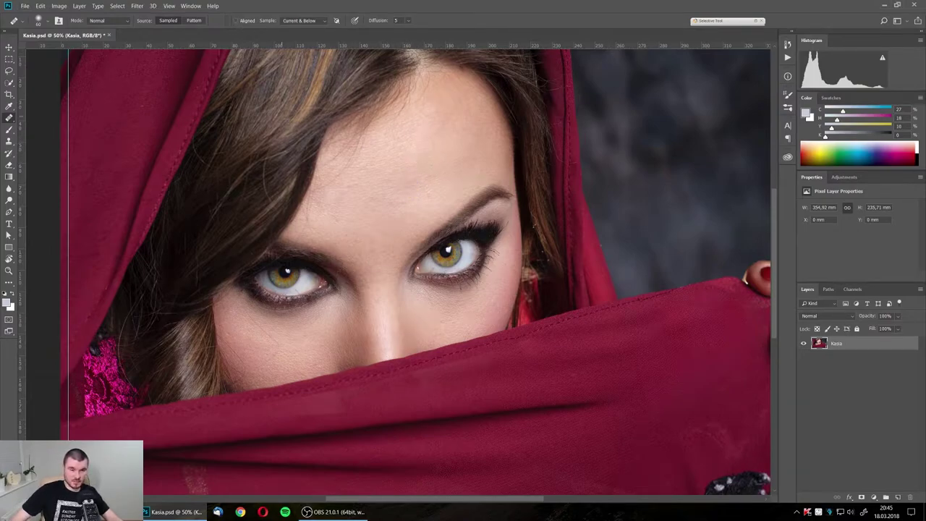
click(396, 173)
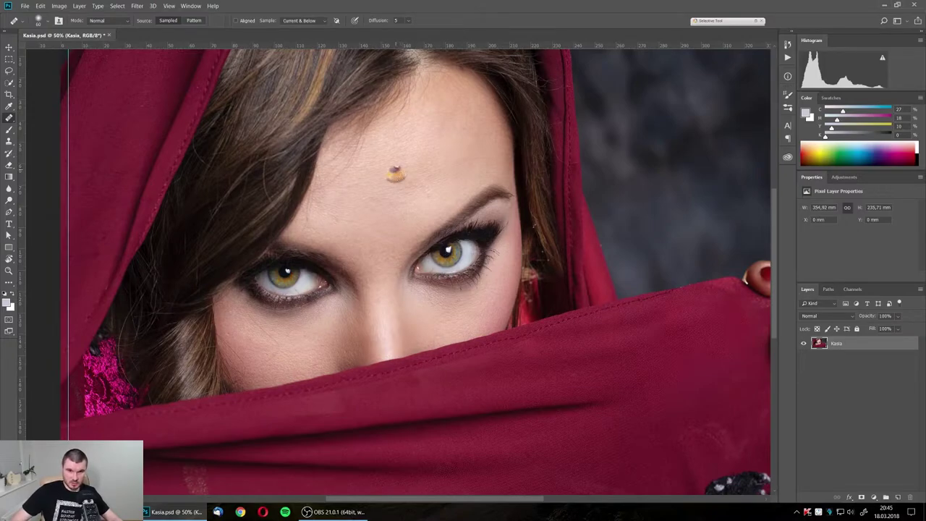
click(367, 250)
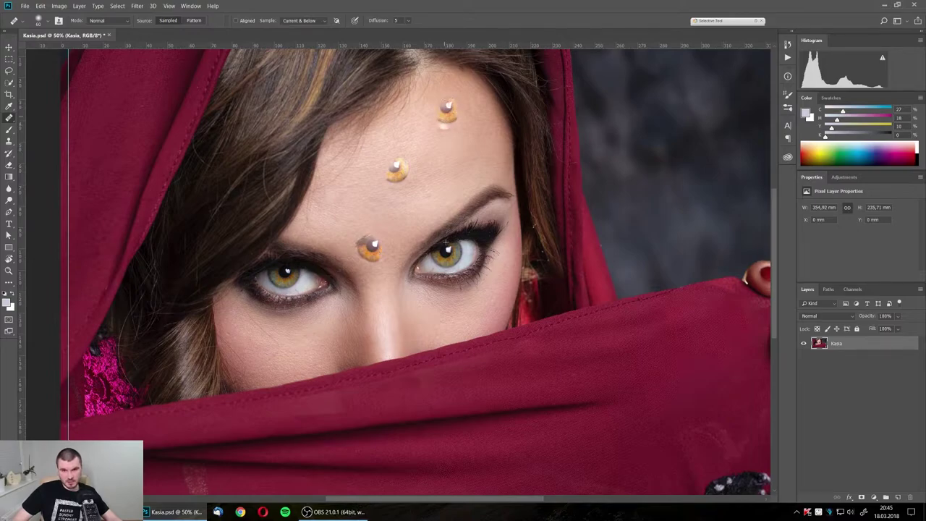
key(ctrl+alt+z)
key(ctrl+alt+z)
key(ctrl+alt+z)
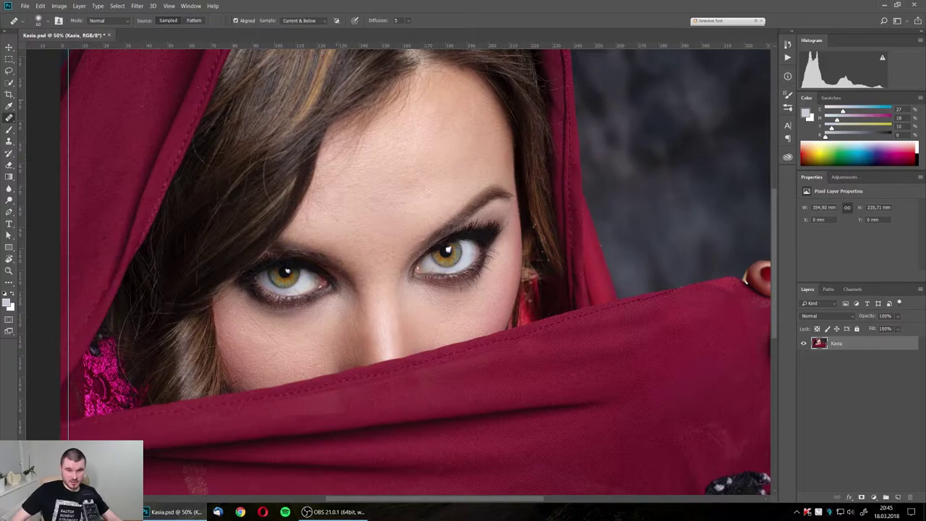
scroll(410, 157, up, 2)
scroll(410, 157, up, 2)
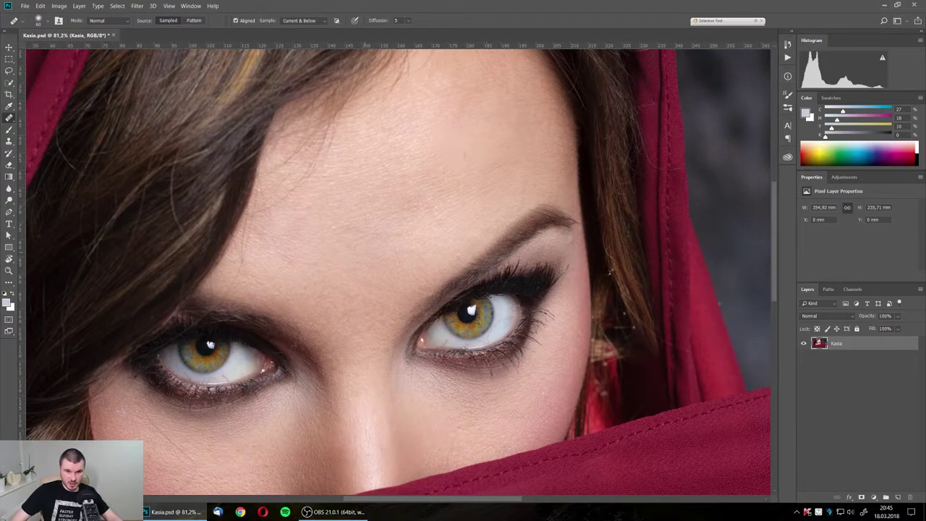
scroll(245, 177, down, 1)
scroll(261, 222, down, 3)
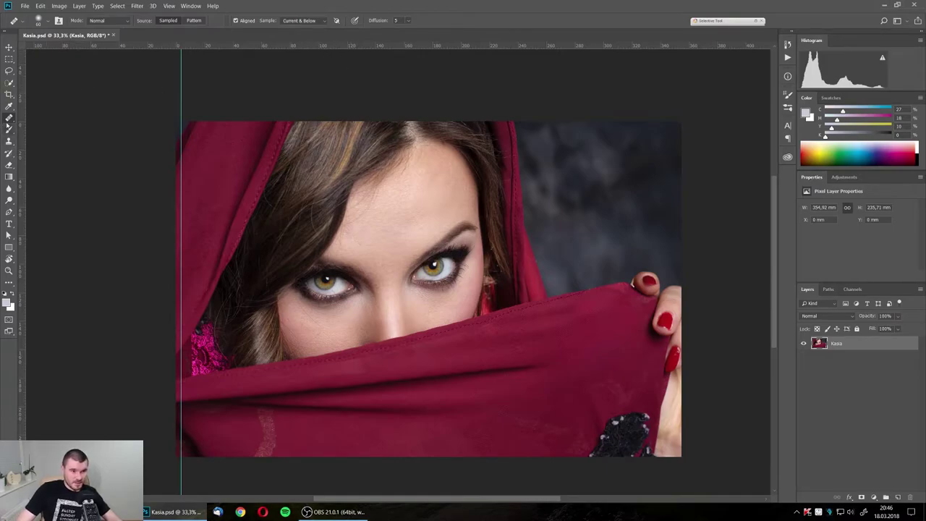
Select the Brush Tool, adjust its size with [ and ], and reset colour to black
right_click(9, 117)
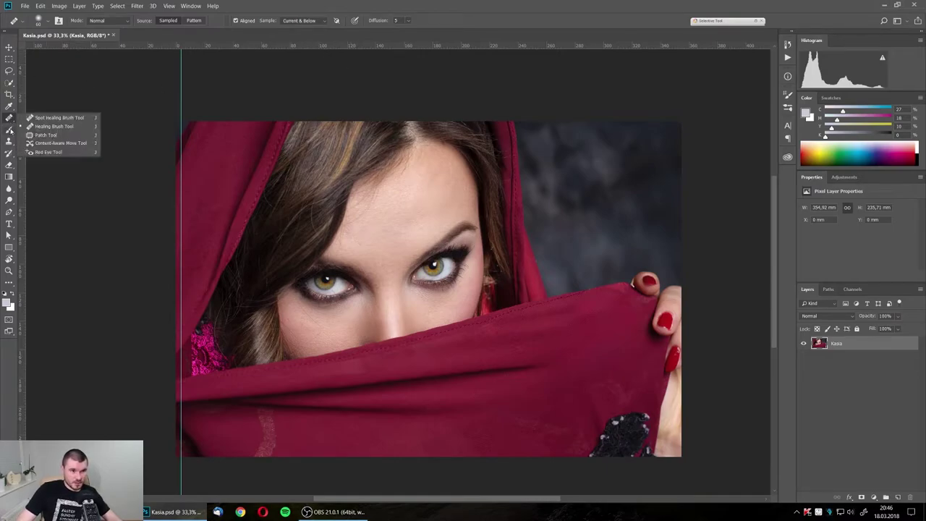
click(10, 130)
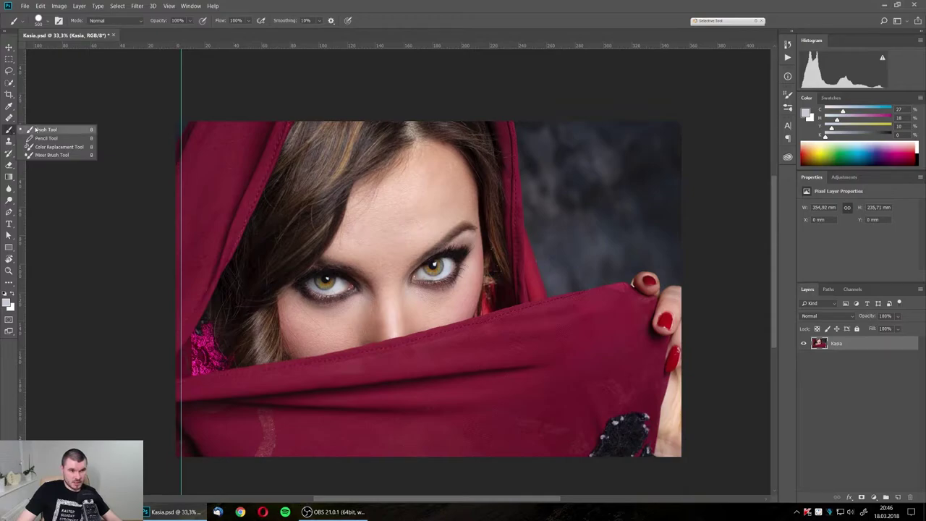
click(37, 130)
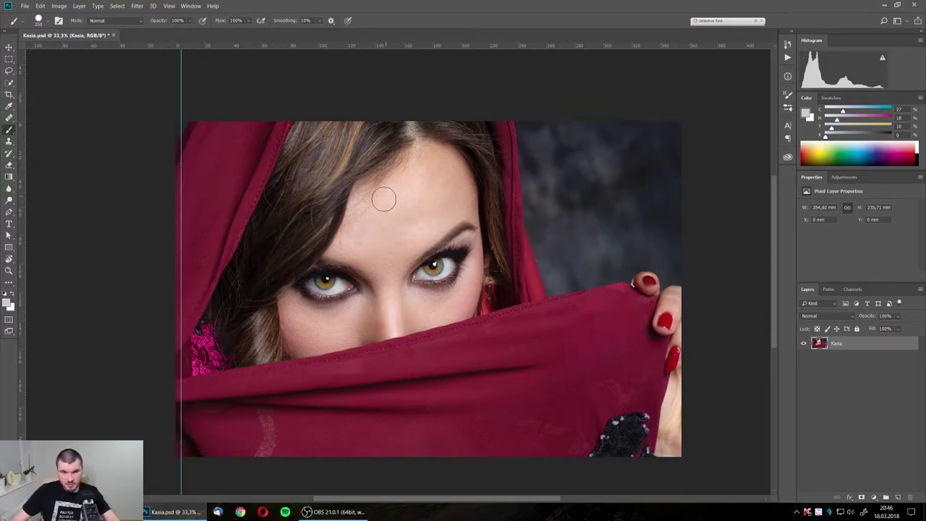
key(bracketleft)
key(bracketleft)
key(bracketleft)
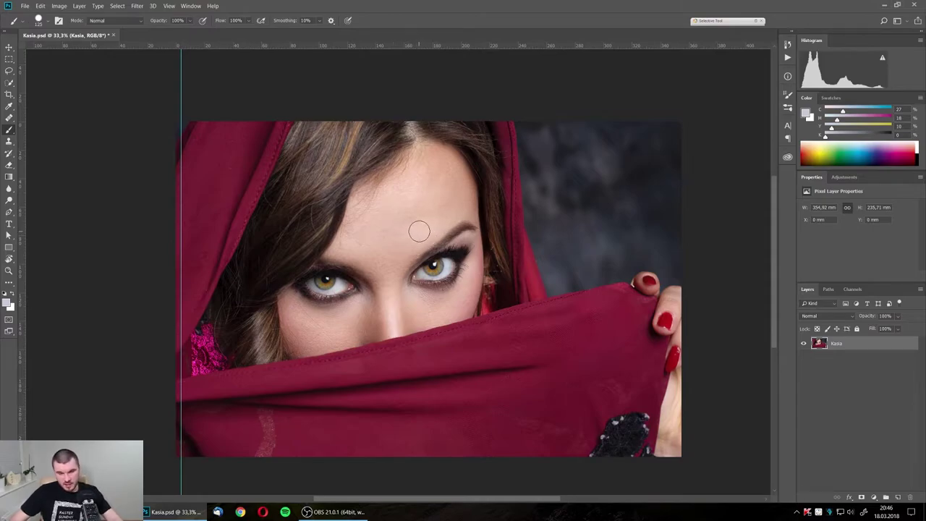
key(bracketright)
key(bracketright)
key(bracketright)
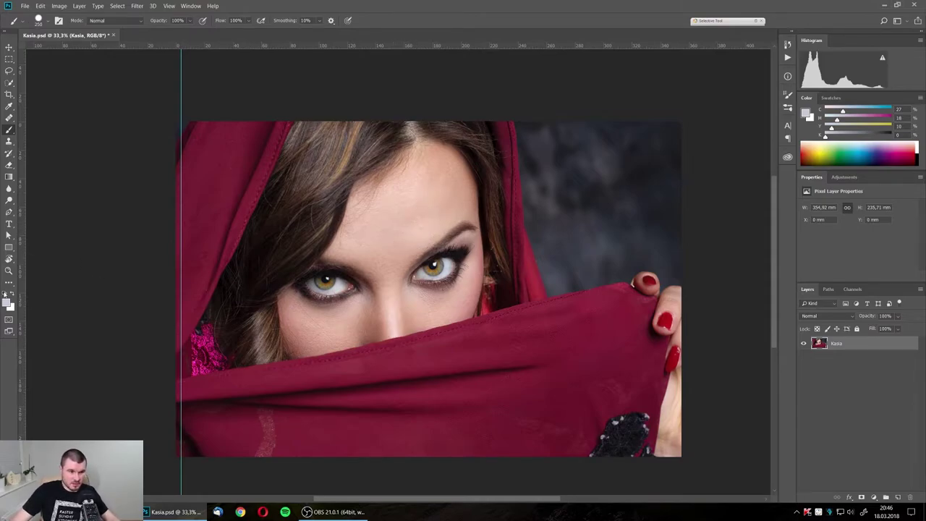
key(d)
Paint trial black strokes over forehead, eyes, hood and background, then undo them all
drag(444, 216, 382, 239)
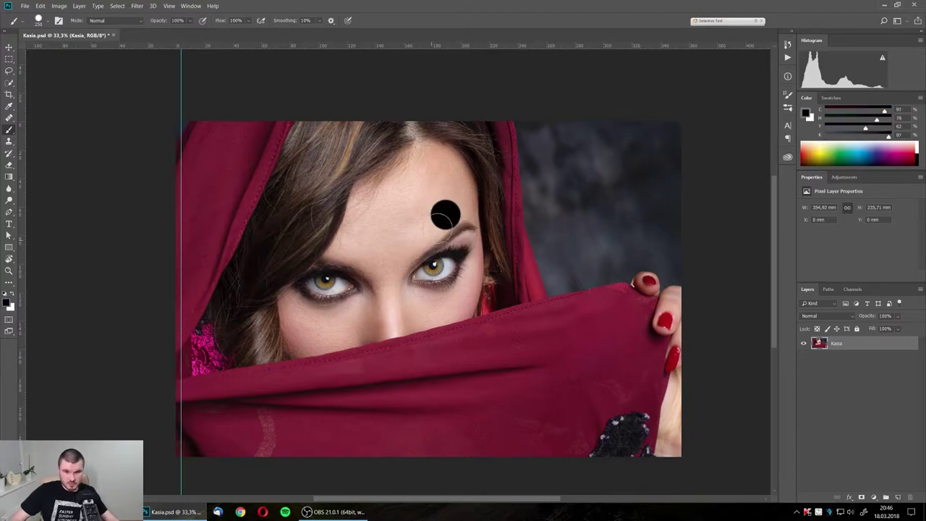
drag(364, 277, 445, 257)
drag(606, 136, 553, 298)
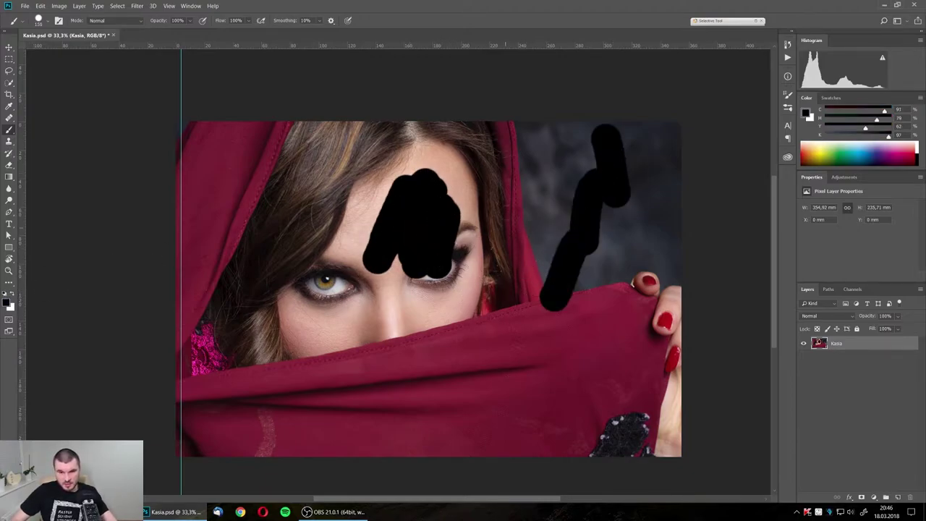
drag(510, 189, 489, 278)
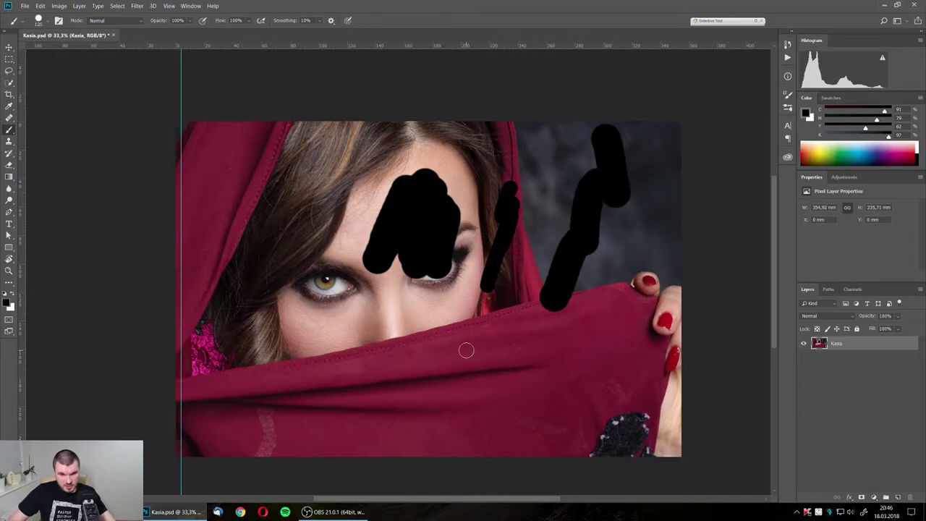
key(bracketright)
key(bracketright)
key(bracketright)
key(bracketright)
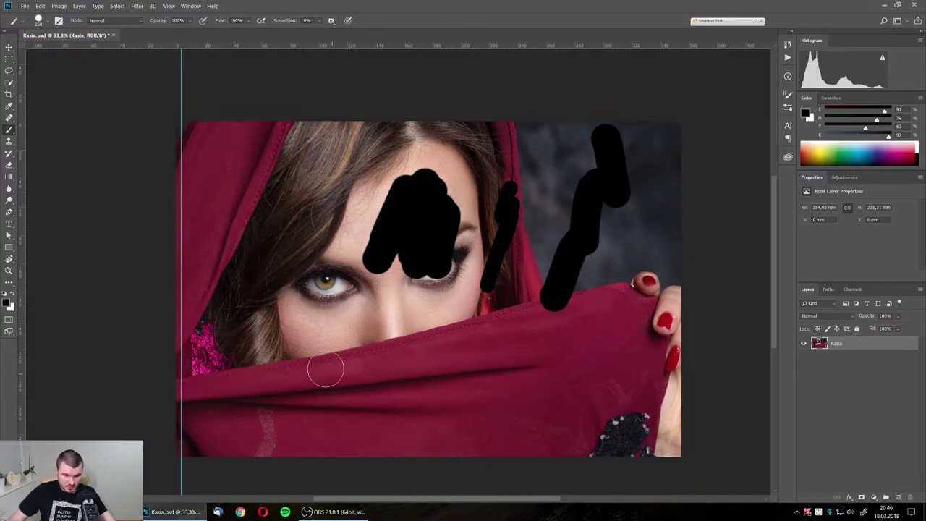
mouse_move(335, 301)
mouse_down()
mouse_move(322, 285)
mouse_move(329, 231)
mouse_move(417, 212)
mouse_up()
key(ctrl+alt+z)
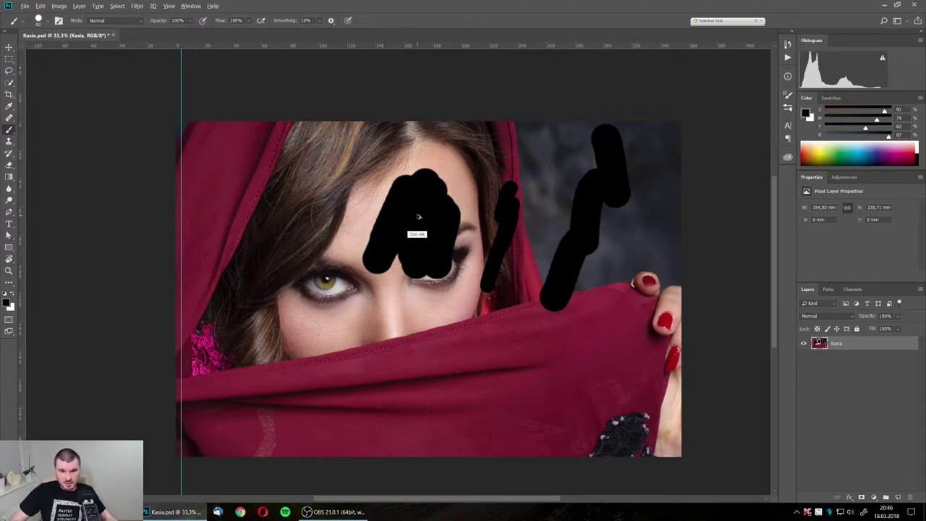
key(ctrl+alt+z)
key(ctrl+alt+z)
key(ctrl+alt+z)
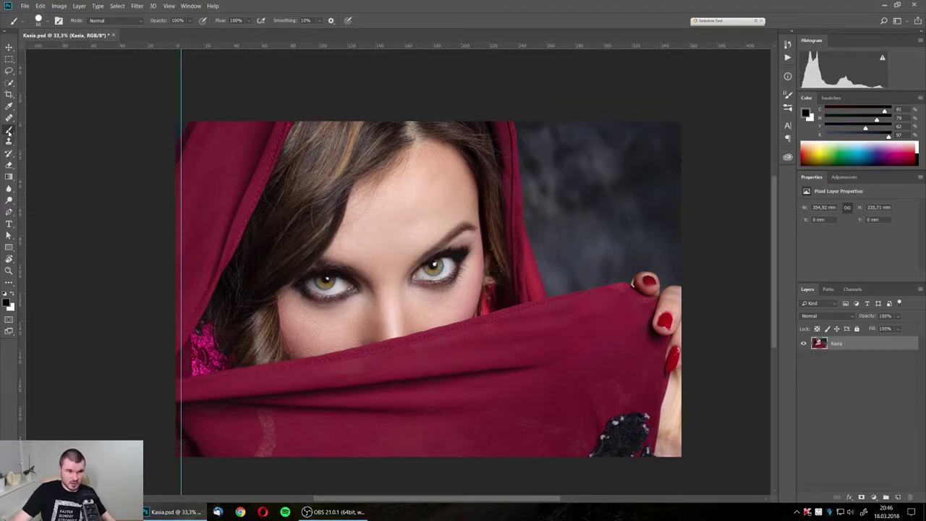
Try the Clone Stamp Tool, then switch back to the Healing Brush Tool
right_click(10, 130)
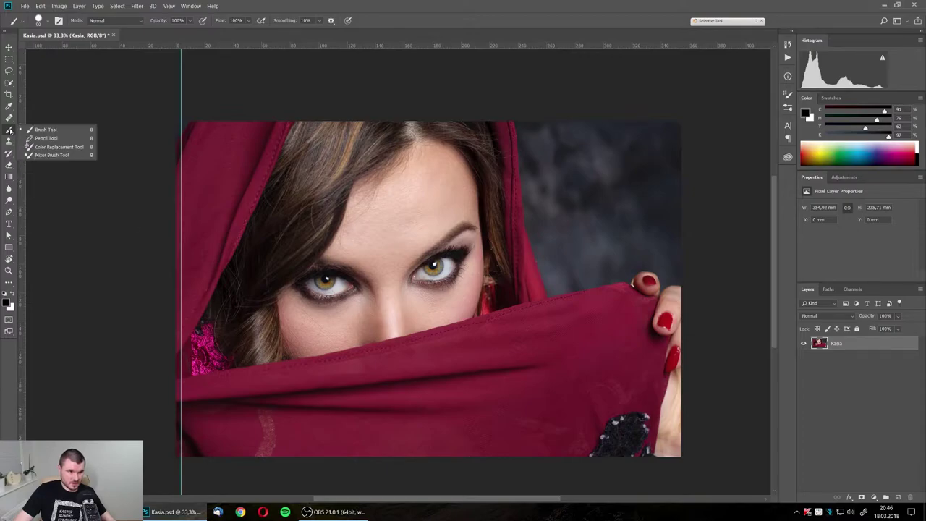
click(10, 142)
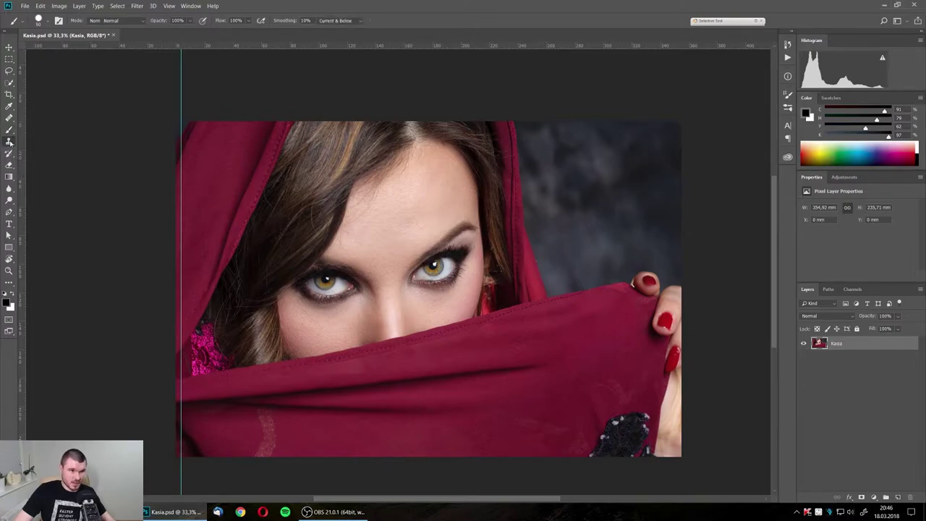
click(37, 143)
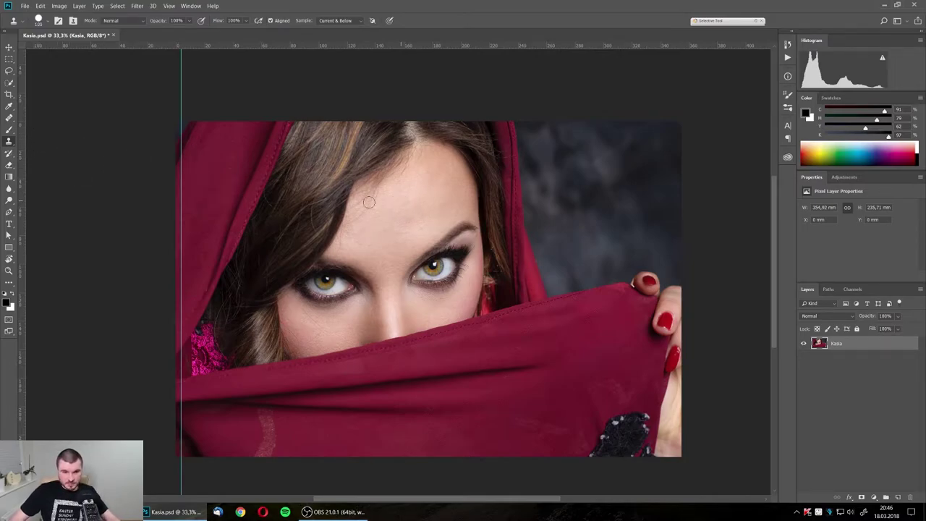
click(9, 117)
right_click(10, 117)
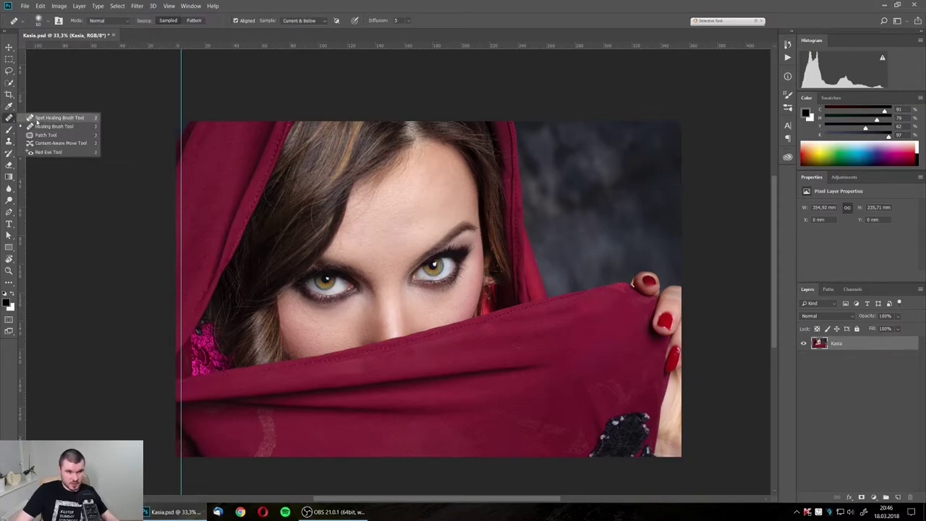
click(40, 126)
Zoom to the forehead and Alt-click clean skin as the healing source point
scroll(434, 215, up, 5)
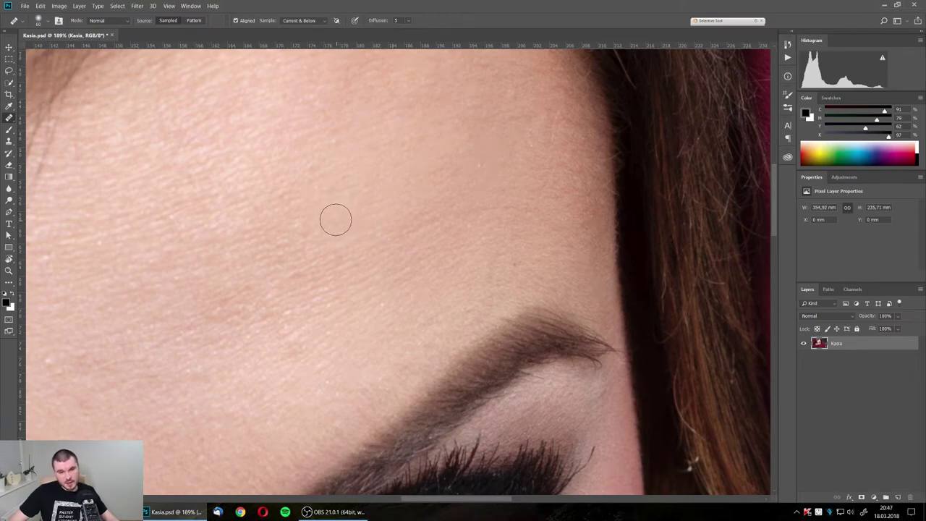
key(alt)
alt+click(324, 228)
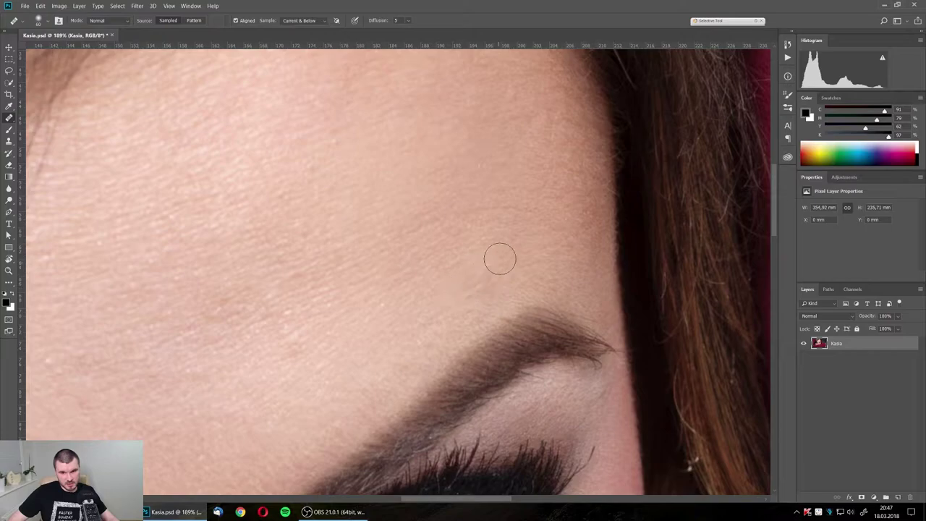
key(ctrl+alt)
scroll(393, 206, up, 2)
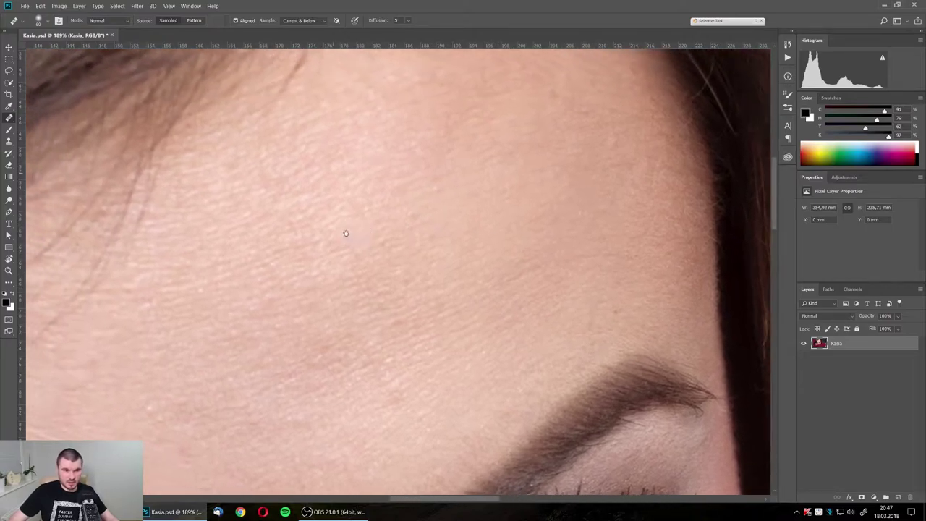
scroll(341, 235, left, 3)
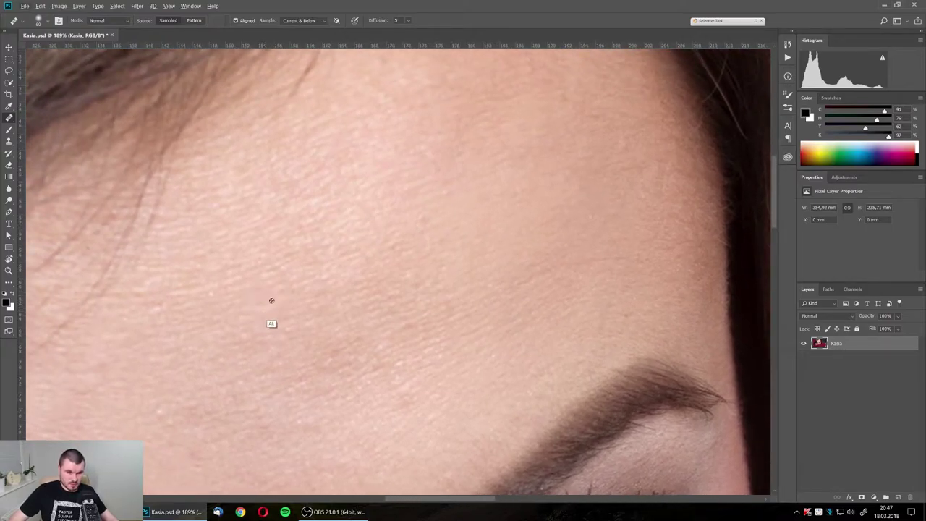
scroll(217, 297, left, 3)
scroll(304, 282, up, 2)
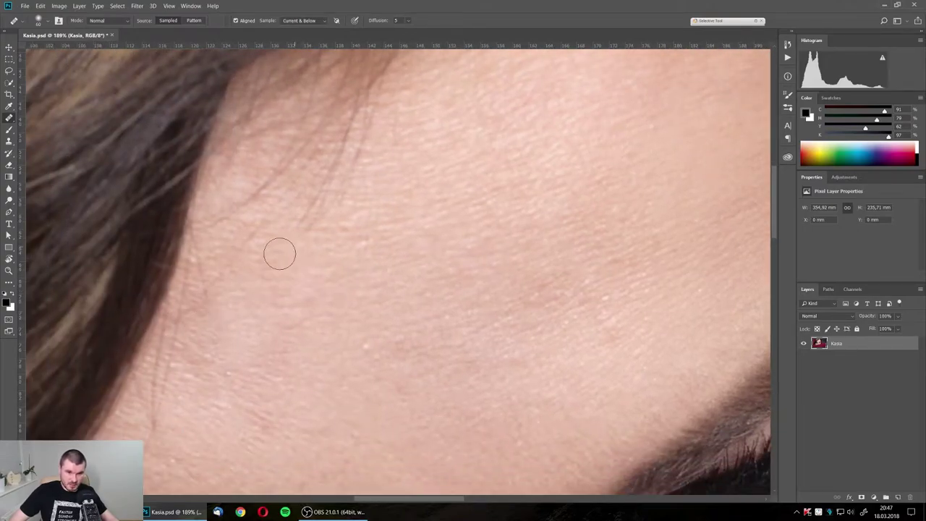
Heal the skin on the nose bridge with the Healing Brush
scroll(390, 247, down, 3)
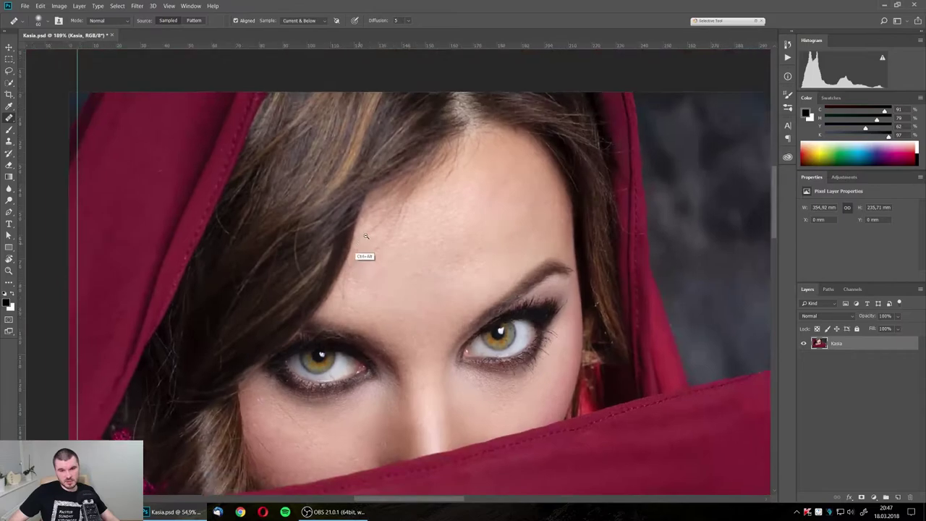
scroll(365, 251, down, 2)
scroll(445, 264, up, 2)
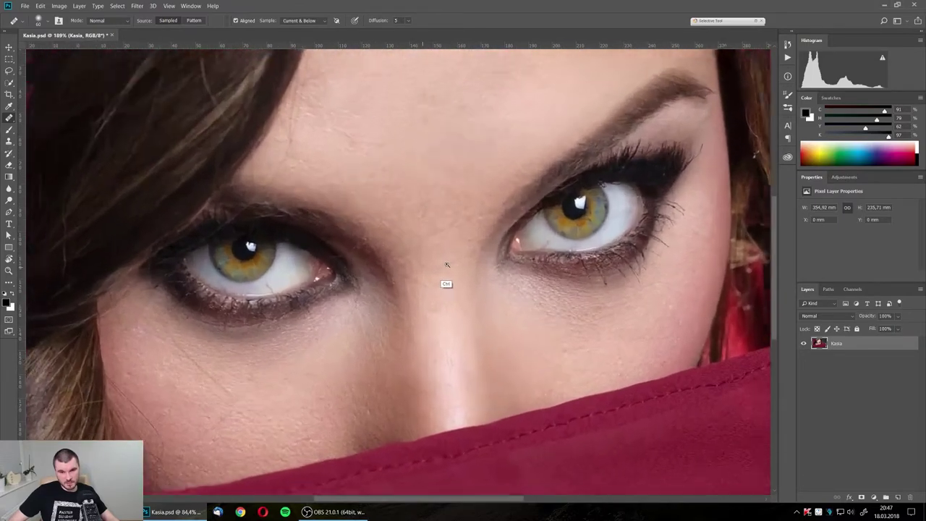
alt+click(434, 295)
drag(419, 293, 408, 279)
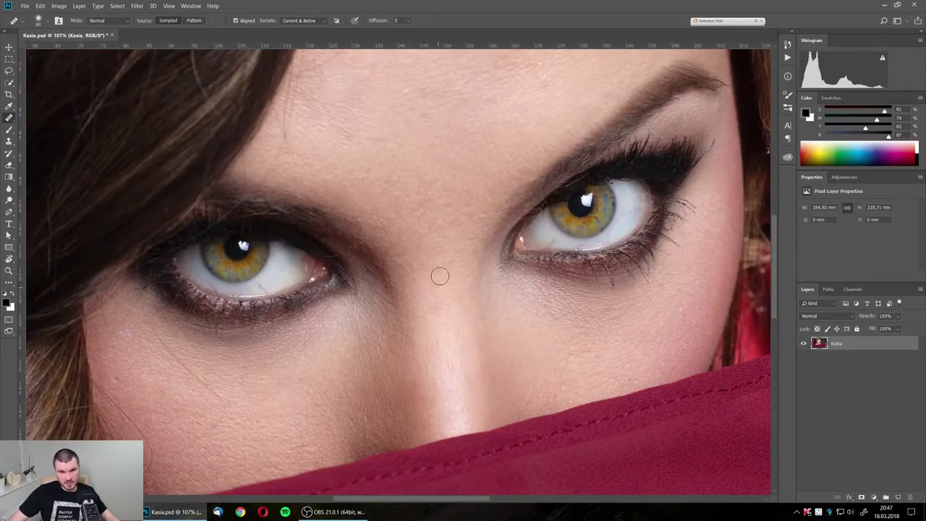
Sample nearby skin with the Clone Stamp and clone a soft patch under the left eye
click(14, 141)
click(35, 142)
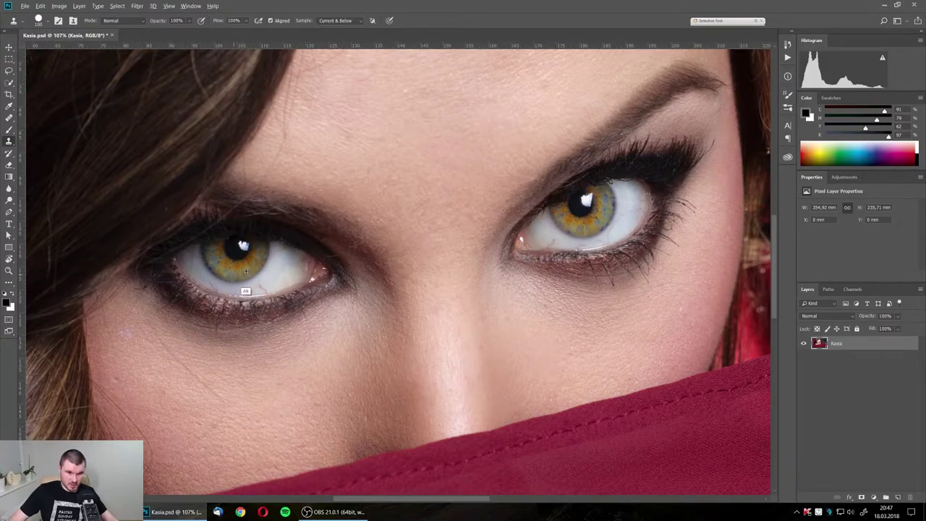
alt+click(171, 348)
click(237, 350)
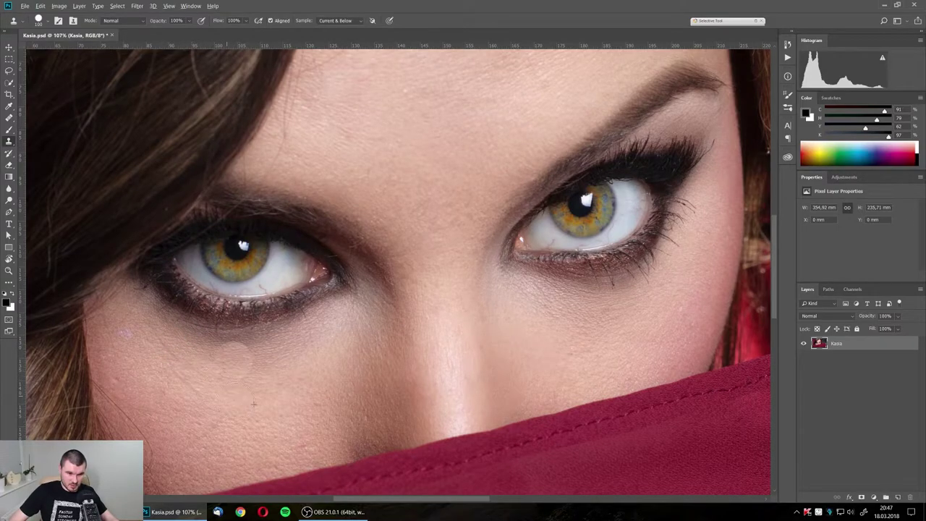
scroll(407, 196, up, 2)
scroll(538, 137, right, 5)
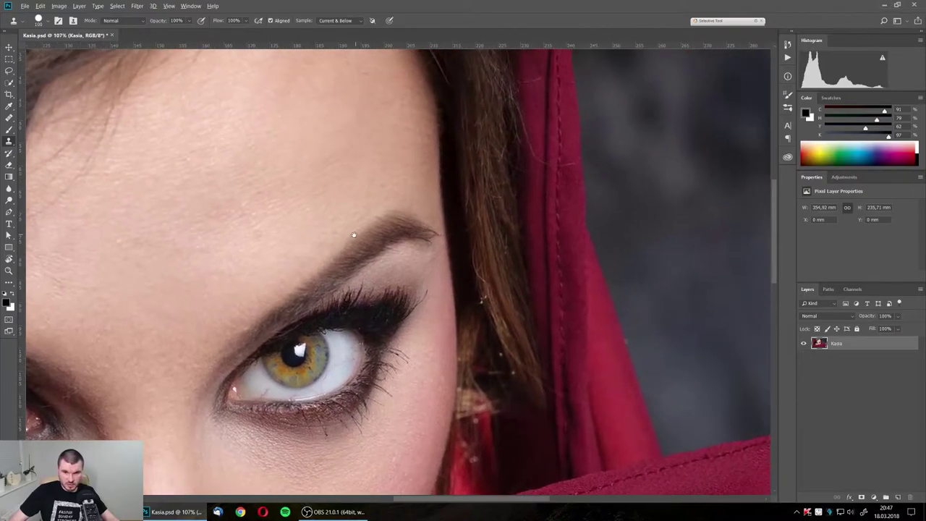
scroll(515, 192, up, 2)
scroll(515, 192, right, 3)
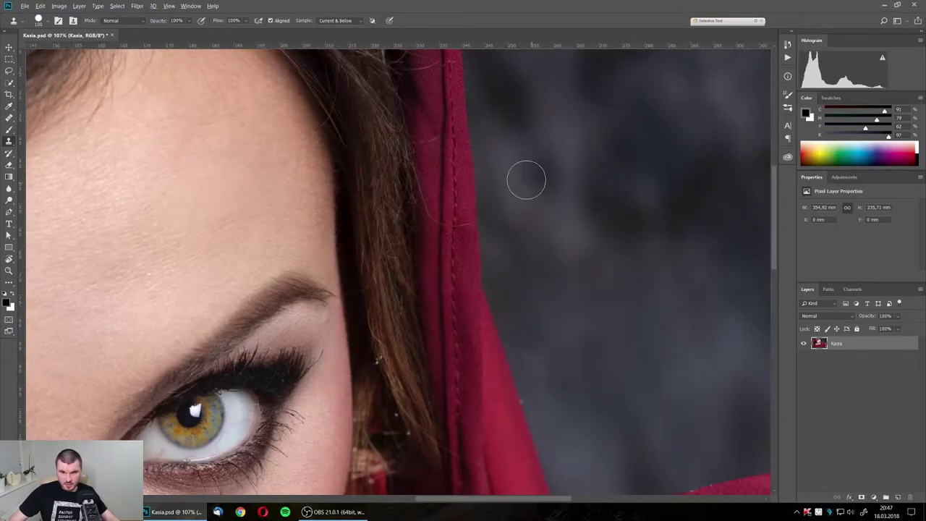
alt+scroll(450, 208, down, 1)
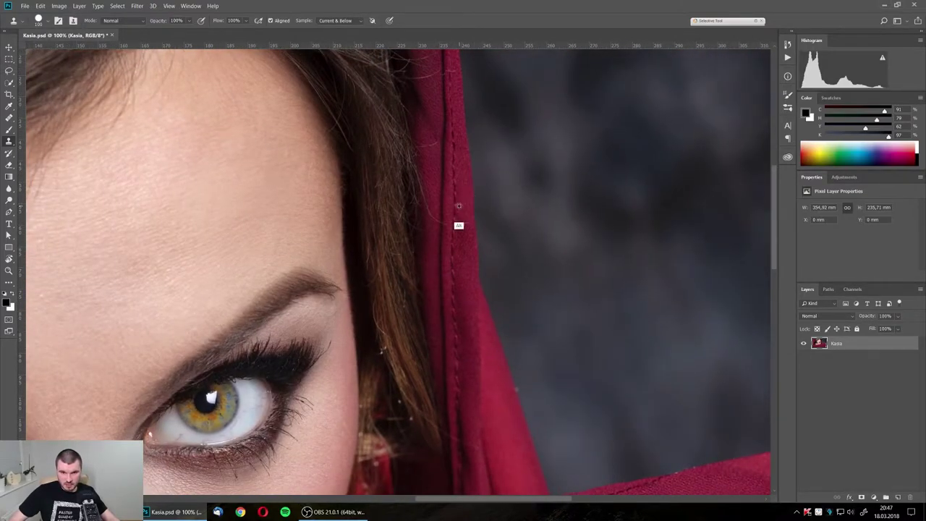
Clone a red hood strip onto the dark background, stamping with a smaller brush
mouse_move(553, 153)
mouse_down()
mouse_move(560, 213)
mouse_move(555, 123)
mouse_move(542, 182)
mouse_move(560, 264)
mouse_move(571, 271)
mouse_move(535, 236)
mouse_move(521, 203)
mouse_move(507, 215)
mouse_move(550, 318)
mouse_move(524, 120)
mouse_up()
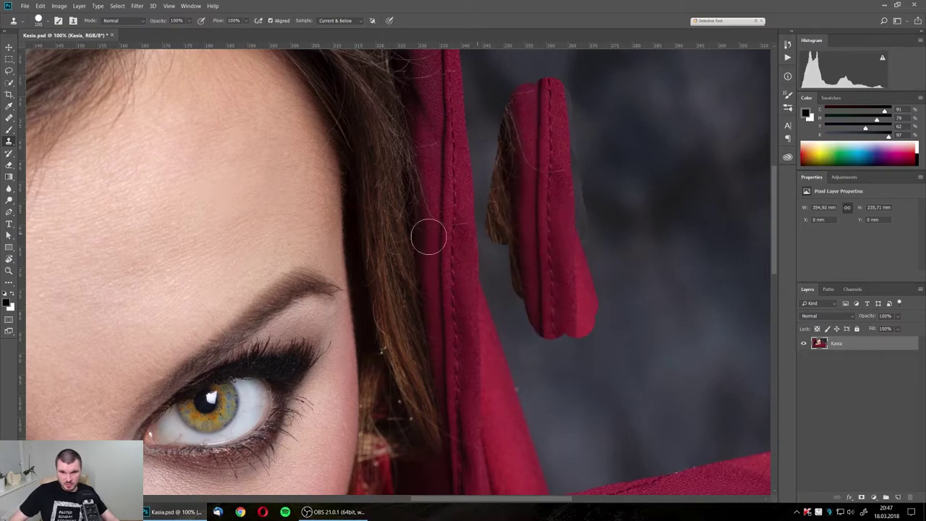
mouse_move(582, 190)
mouse_down()
mouse_move(537, 149)
mouse_move(527, 161)
mouse_move(531, 155)
mouse_up()
alt+click(535, 155)
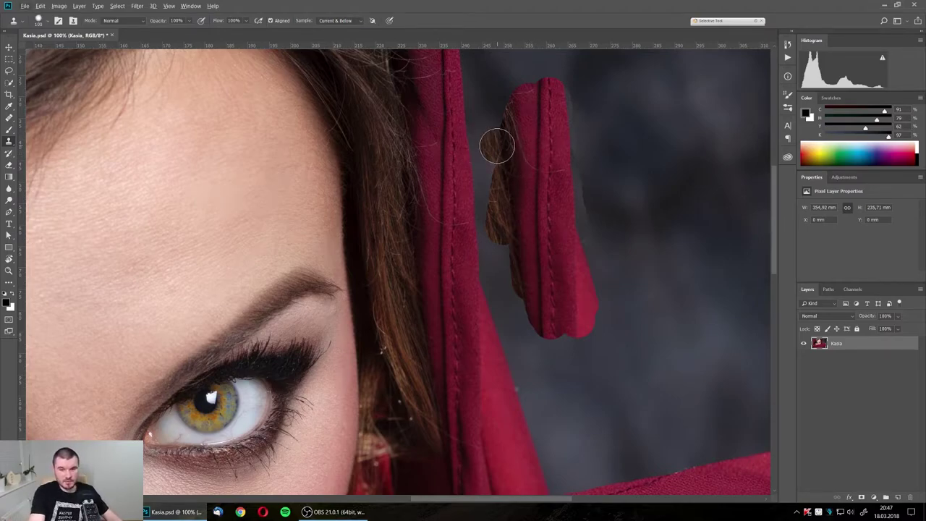
key(bracketleft)
key(bracketleft)
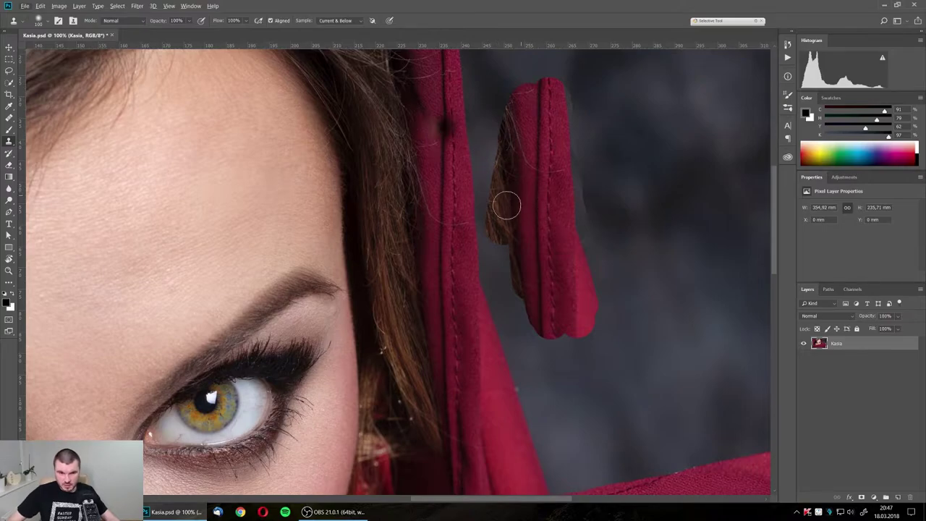
click(457, 251)
Undo the cloned red cloth patches so the background is plain again
key(ctrl+z)
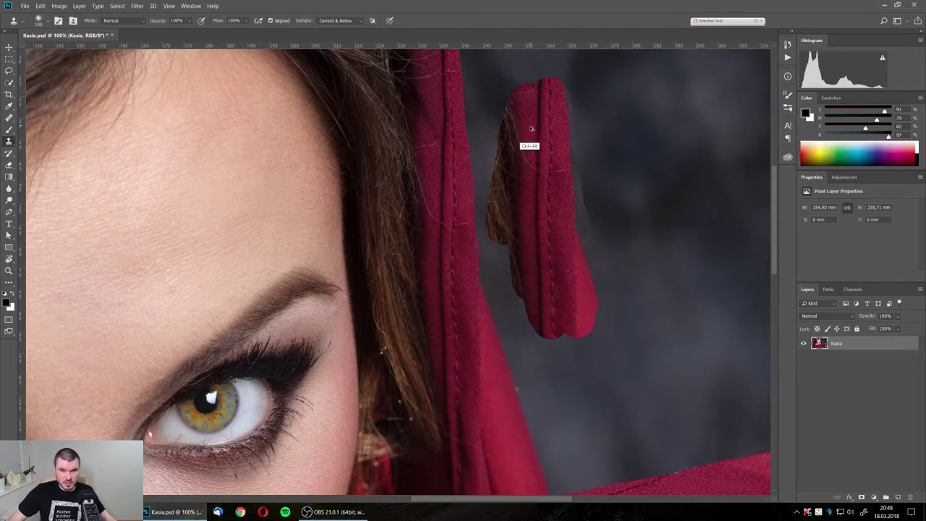
key(ctrl+z)
key(ctrl+alt+z)
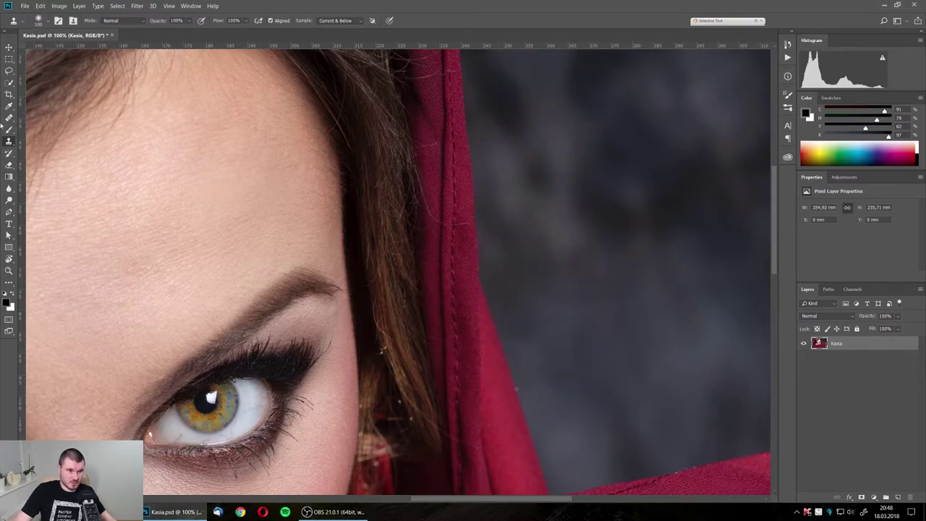
Heal trial streaks across the grey background using sampled Healing Brush sources
right_click(9, 118)
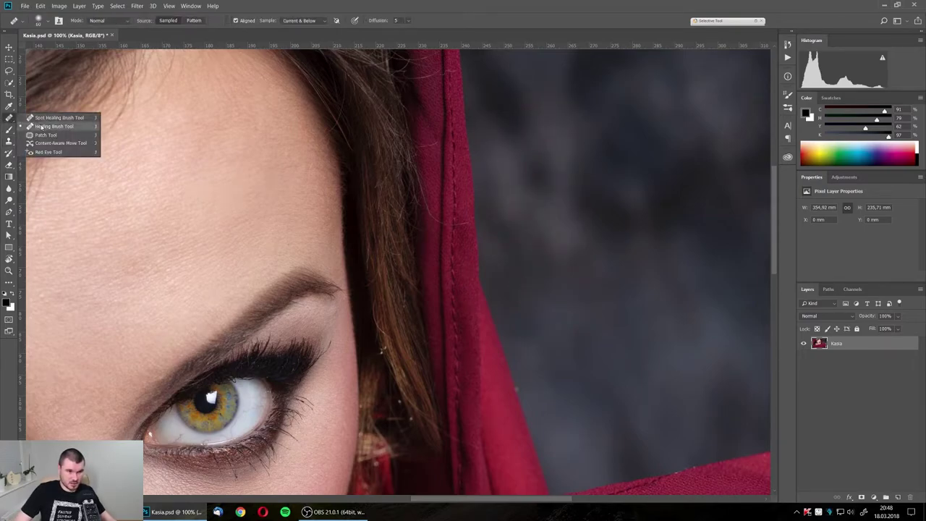
click(43, 125)
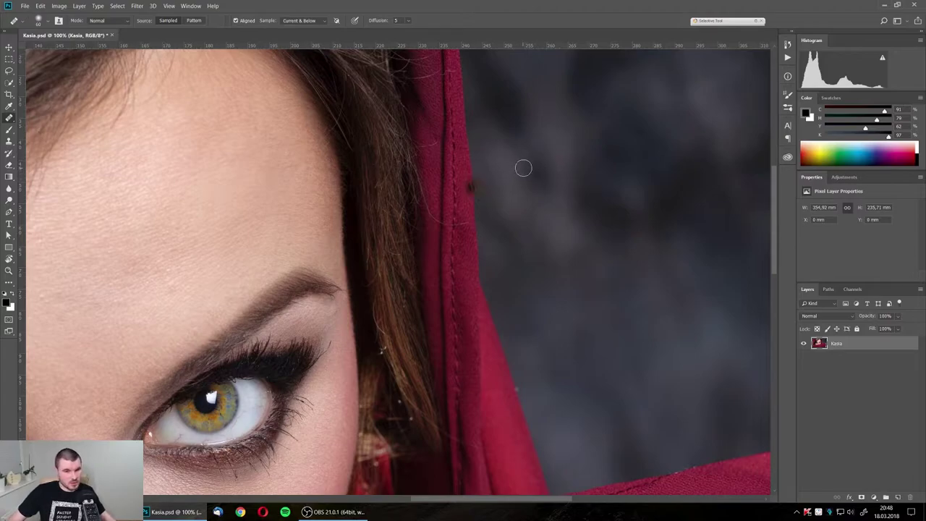
alt+click(447, 197)
drag(503, 201, 522, 186)
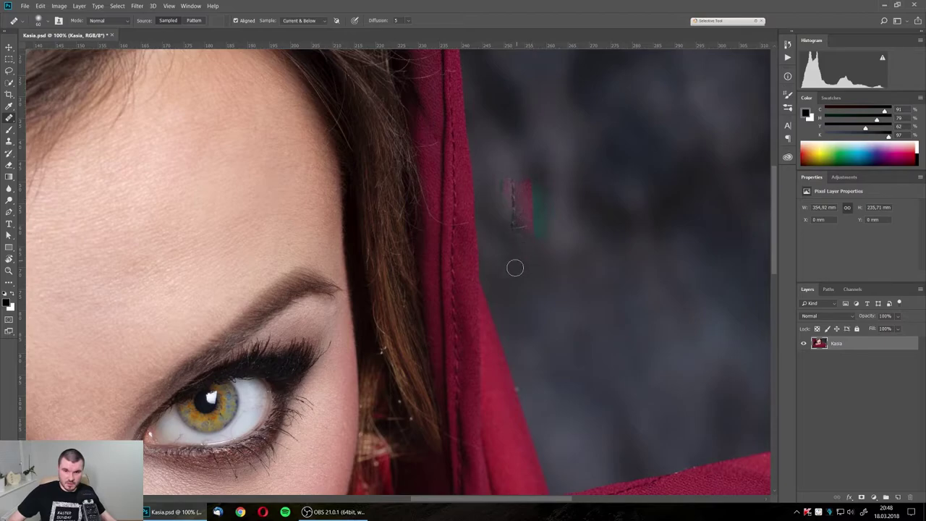
alt+click(449, 282)
drag(529, 277, 541, 323)
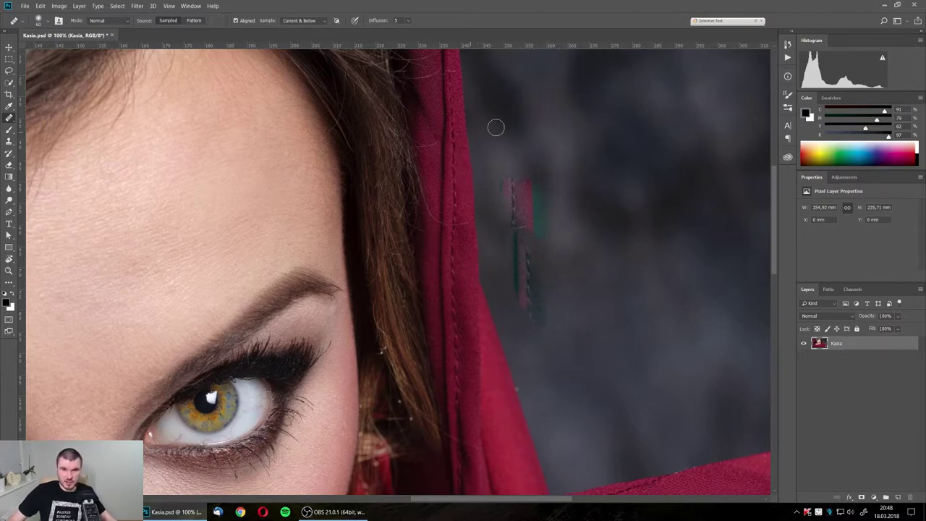
drag(495, 127, 513, 203)
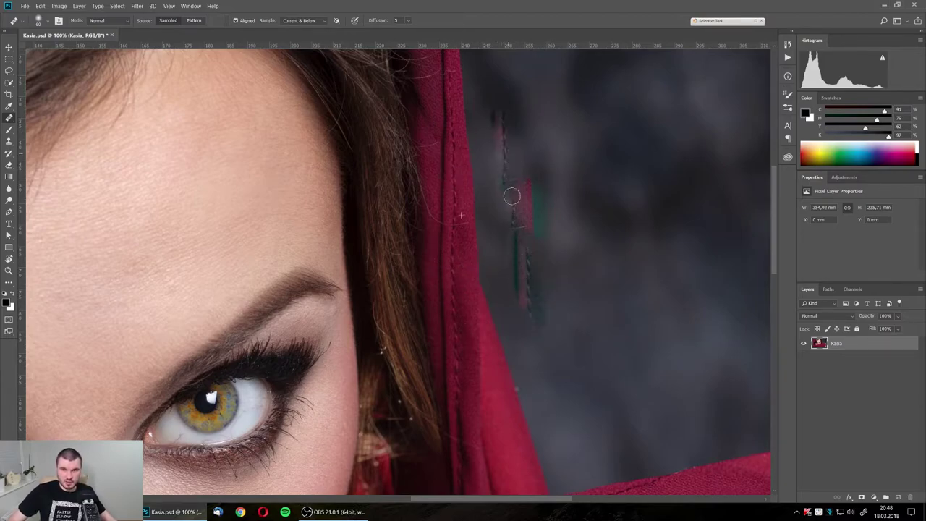
Clone a copy of the red hood onto the background
key(s)
click(502, 258)
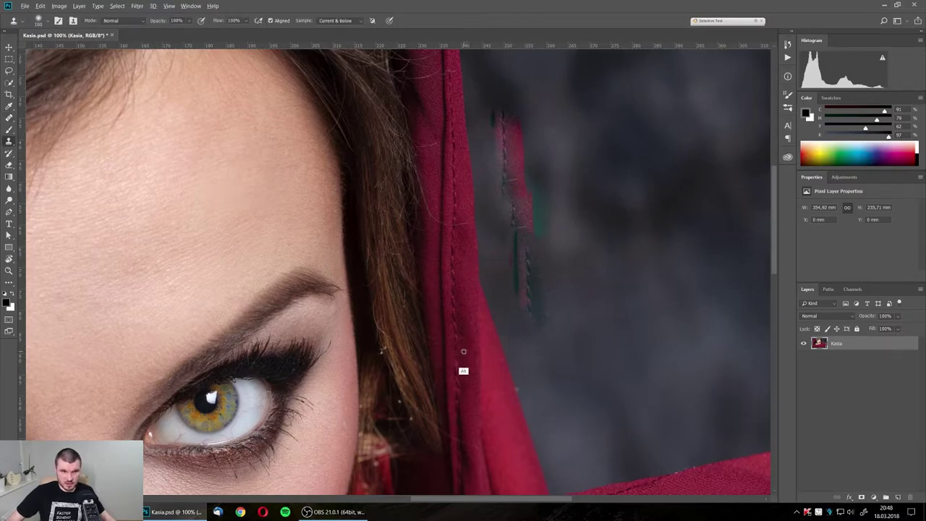
alt+click(463, 354)
mouse_move(530, 352)
mouse_down()
mouse_move(578, 375)
mouse_move(591, 427)
mouse_move(554, 424)
mouse_move(587, 453)
mouse_move(555, 439)
mouse_move(513, 330)
mouse_move(536, 316)
mouse_move(523, 316)
mouse_move(543, 263)
mouse_up()
Undo all test clone and healing strokes, then select the Gradient tool showing the whole image
key(ctrl+alt+z)
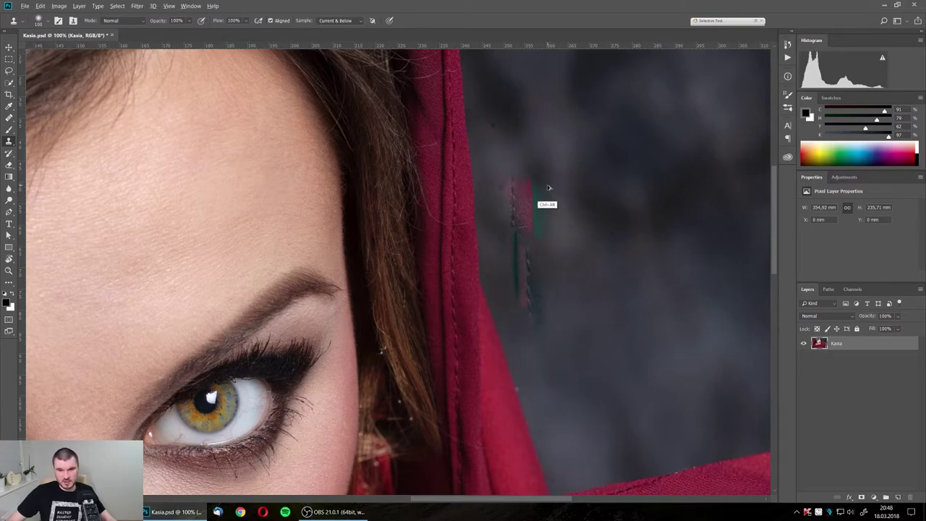
key(ctrl+alt+z)
key(ctrl+alt+z)
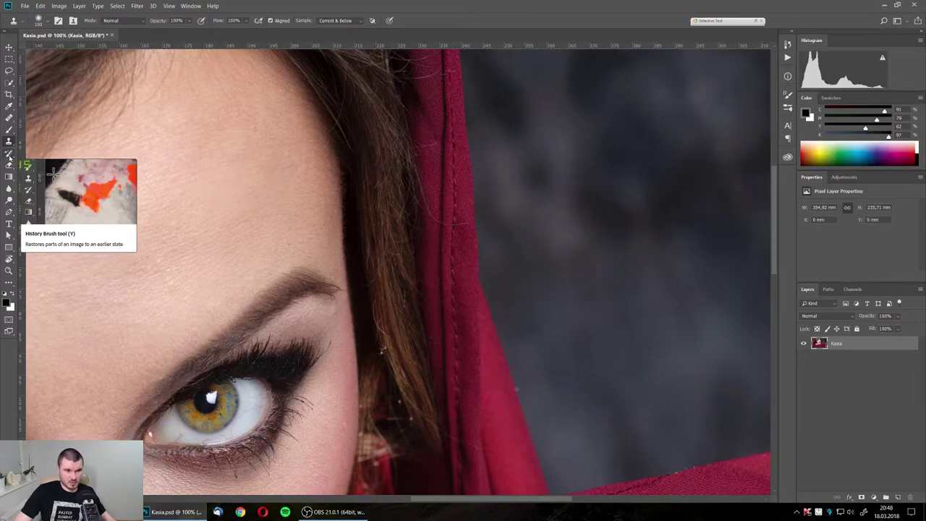
click(10, 178)
key(ctrl+minus)
key(ctrl+minus)
key(ctrl+minus)
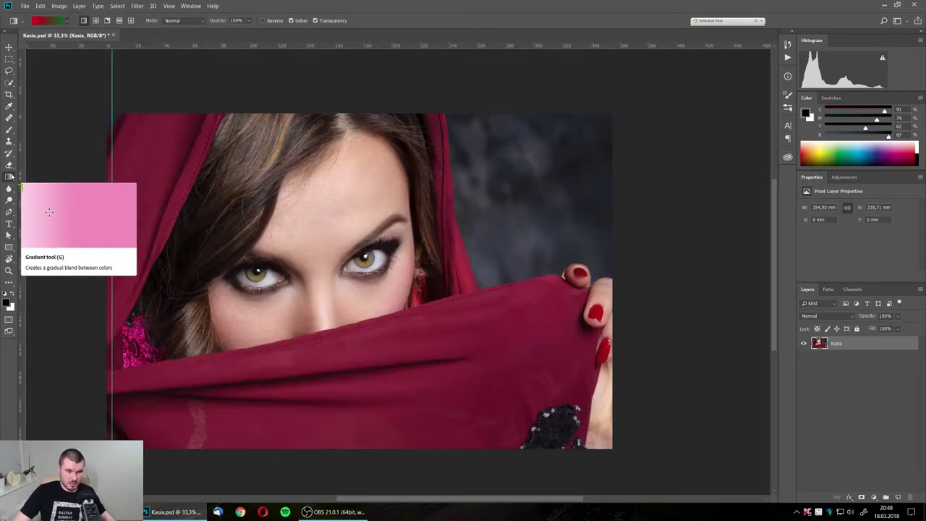
drag(385, 146, 385, 222)
key(ctrl+z)
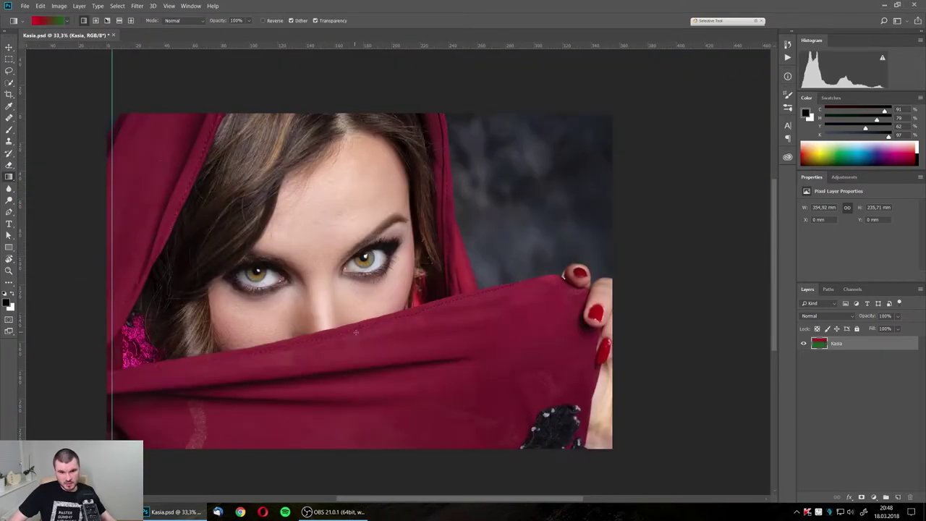
drag(355, 332, 356, 188)
key(ctrl+z)
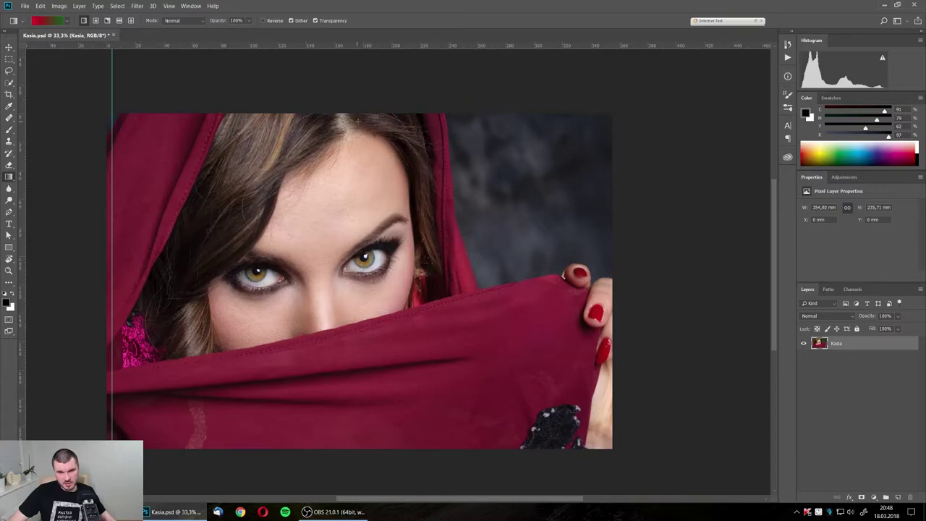
drag(372, 342, 371, 343)
key(ctrl+z)
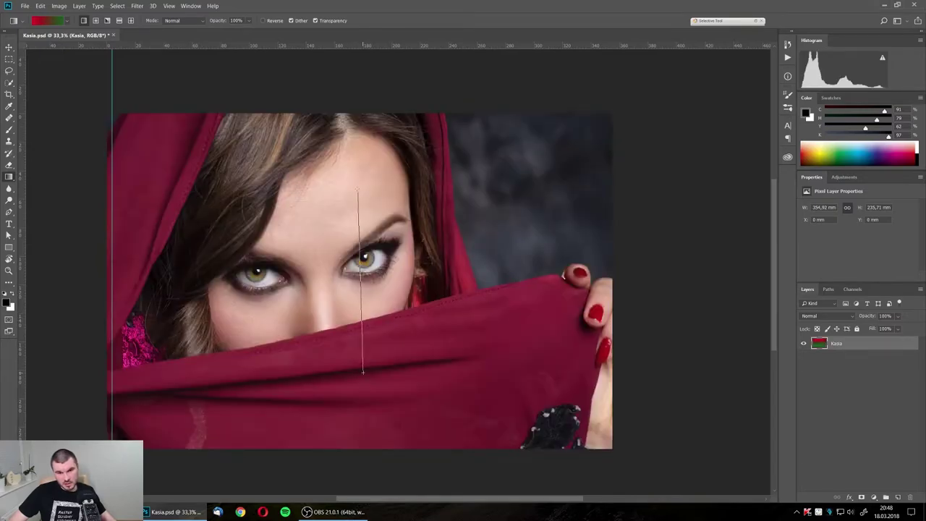
drag(365, 375, 347, 196)
key(ctrl+z)
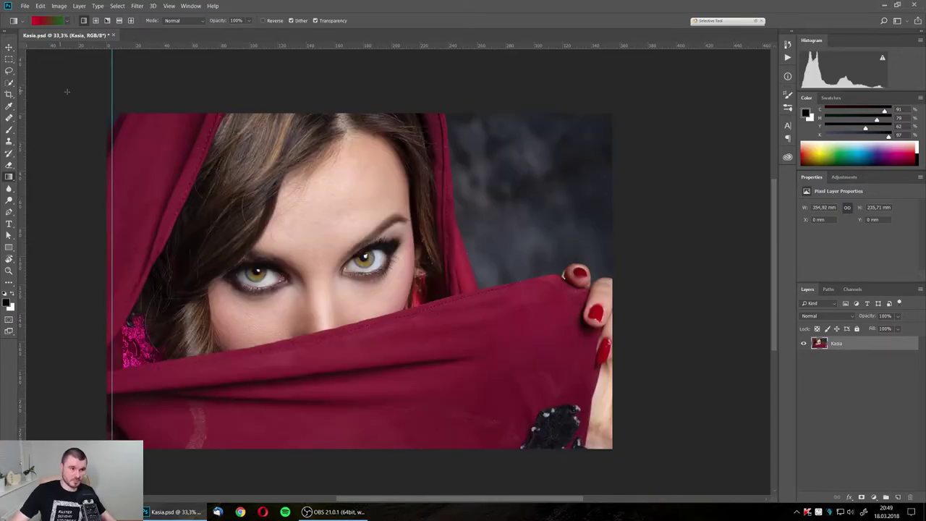
click(44, 21)
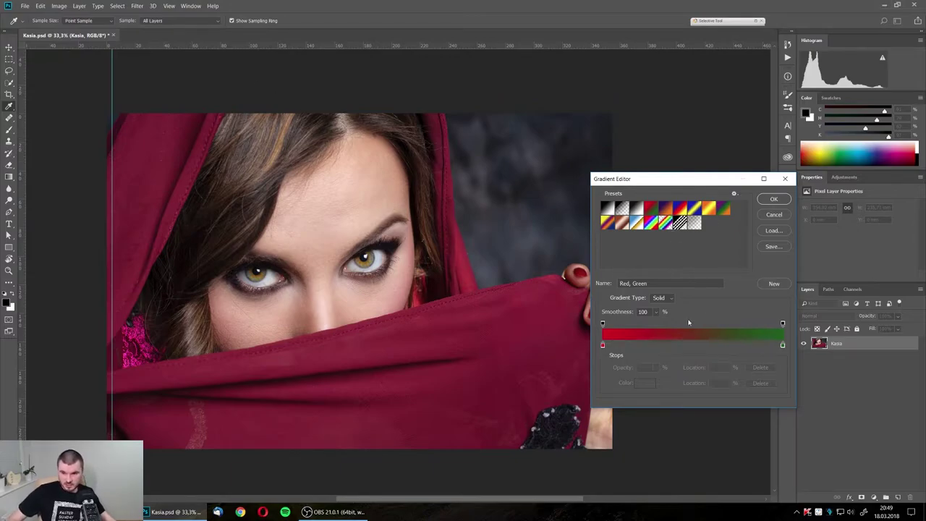
click(773, 215)
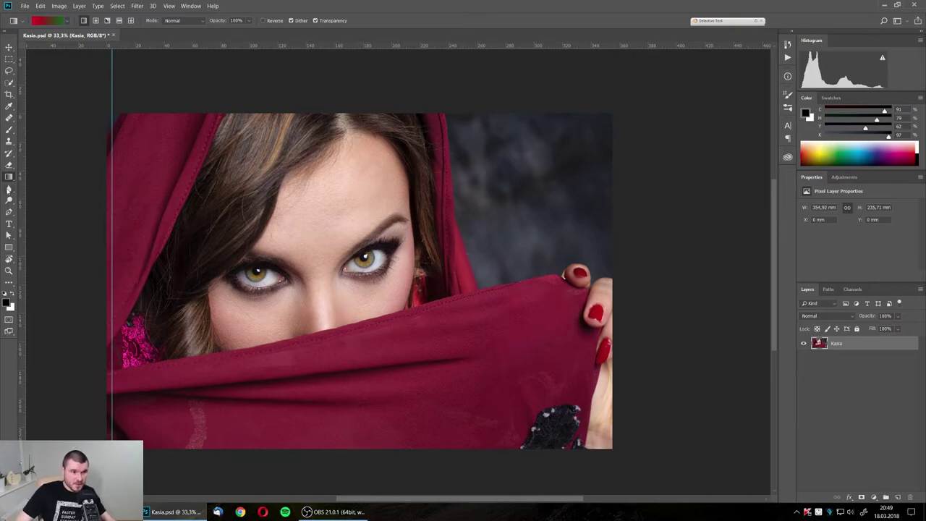
click(8, 188)
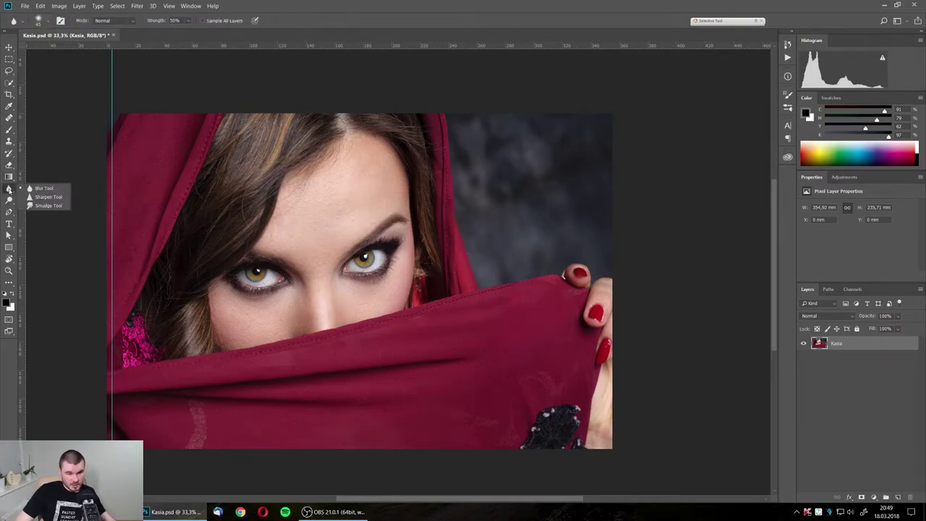
click(10, 200)
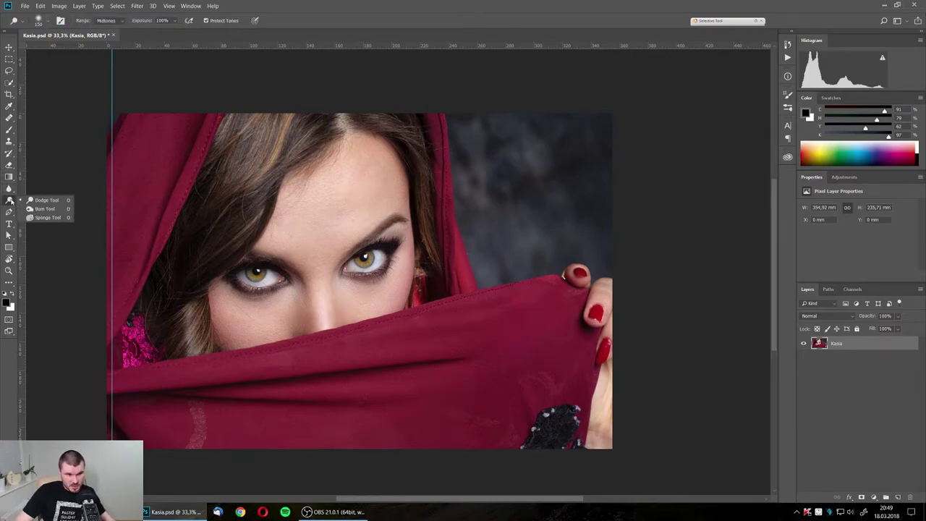
click(9, 188)
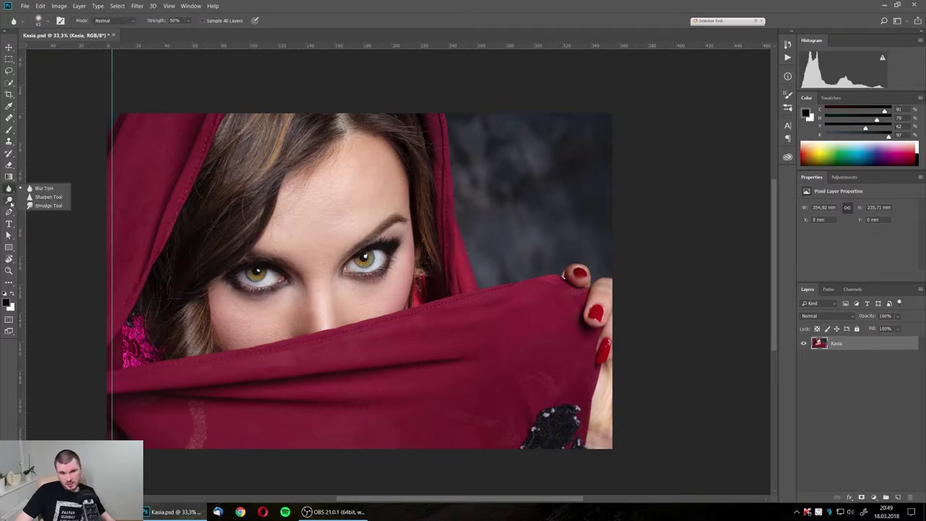
click(9, 200)
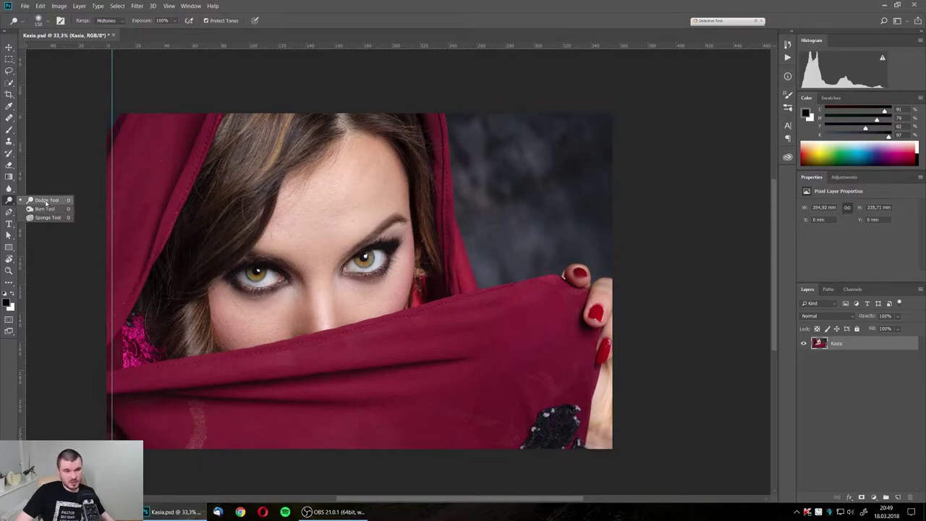
click(46, 203)
right_click(11, 208)
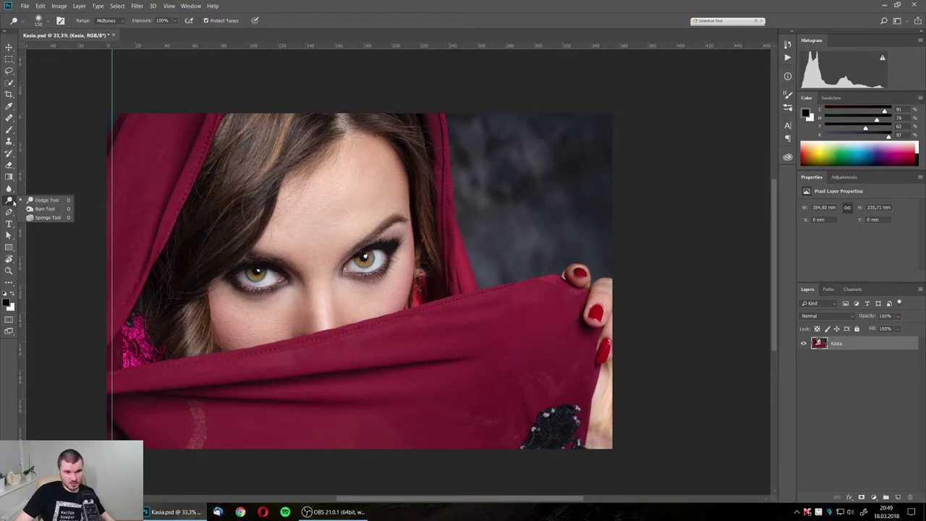
click(11, 204)
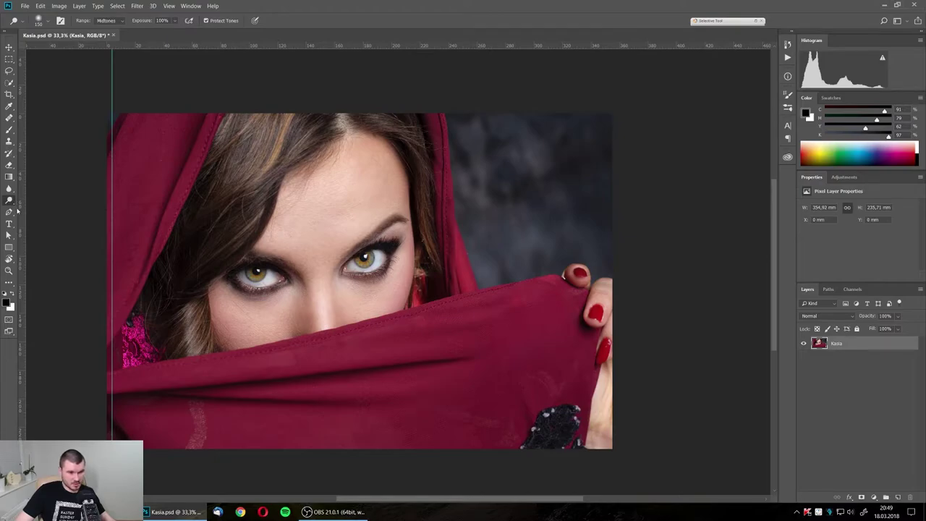
click(10, 212)
Draw a closed pentagon pen path over the forehead
right_click(9, 211)
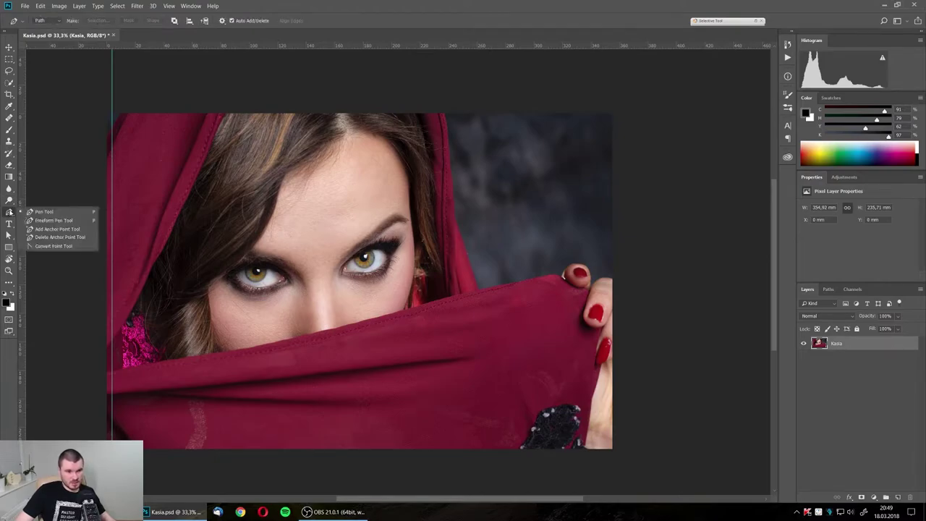
click(41, 212)
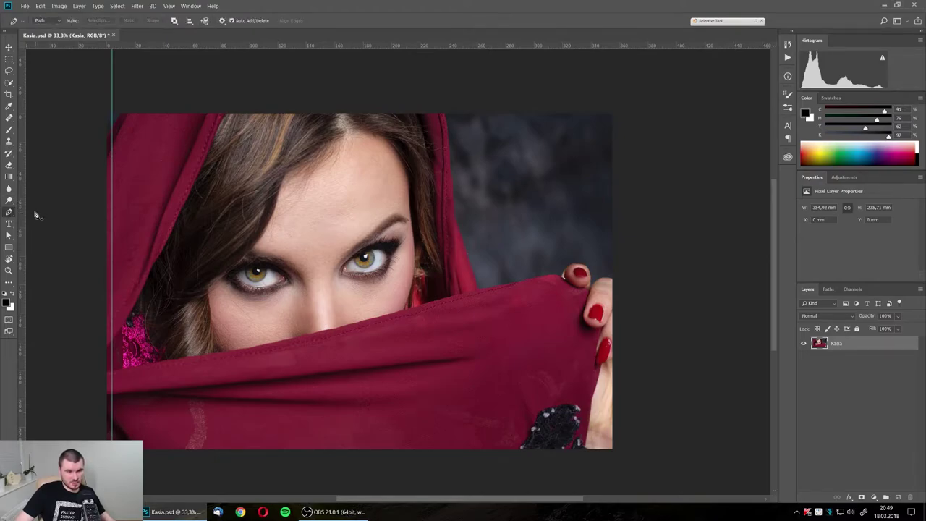
click(378, 188)
click(368, 206)
click(383, 213)
scroll(411, 213, up, 5)
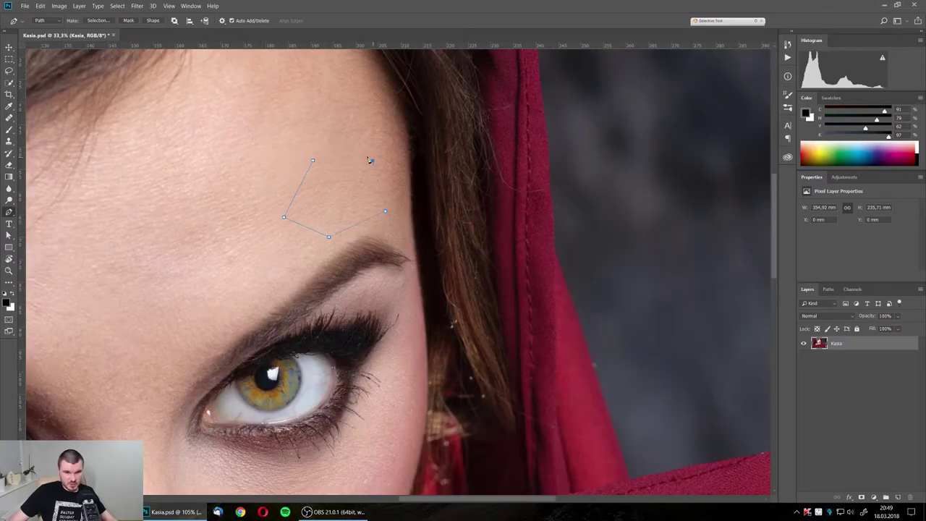
click(314, 161)
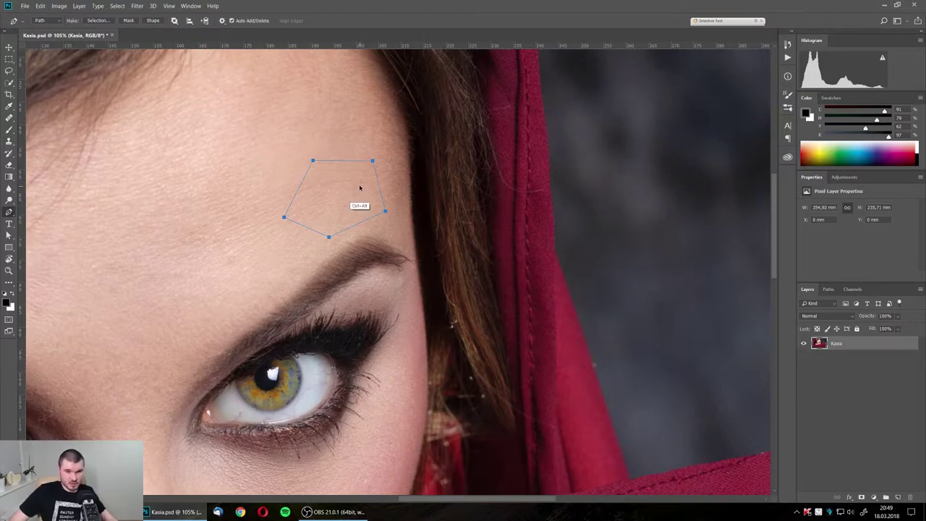
Drag the pentagon's corner anchors outward to reshape the path
key(a)
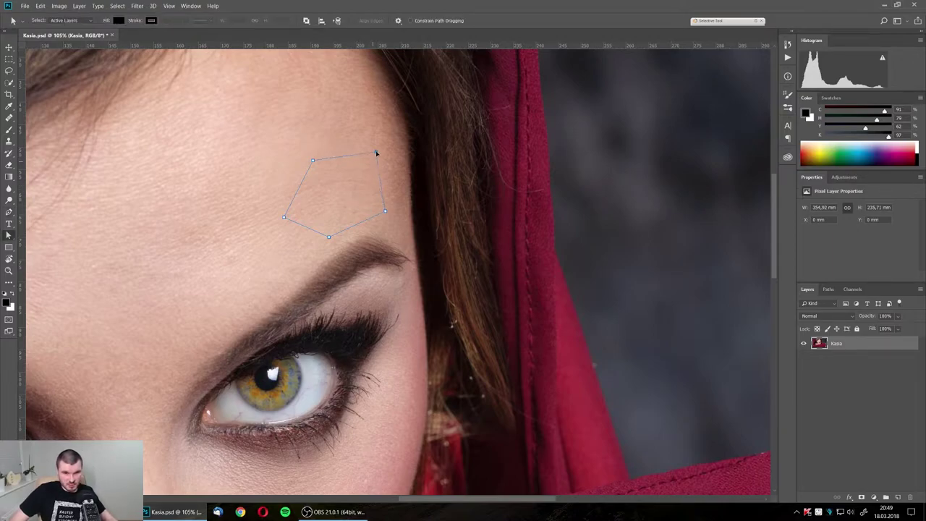
drag(373, 162, 383, 124)
drag(314, 163, 292, 125)
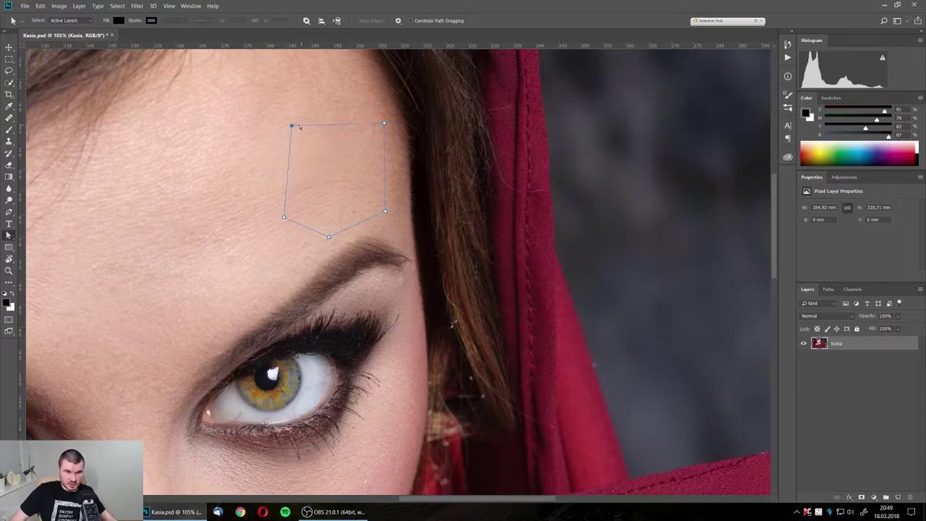
drag(392, 219, 401, 213)
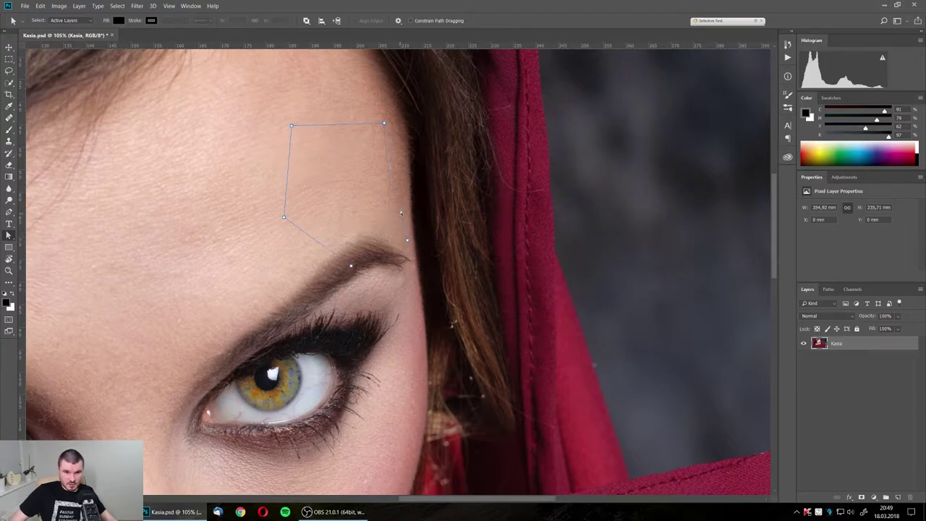
drag(352, 268, 321, 273)
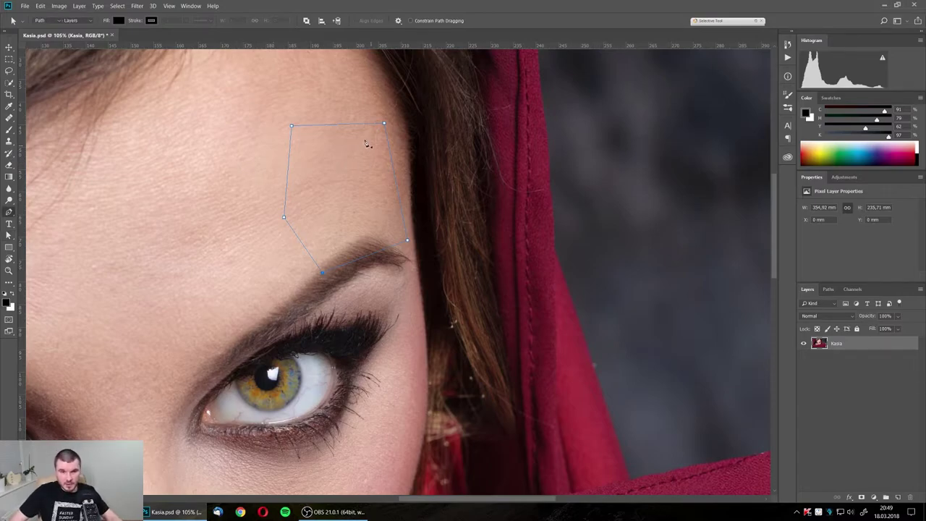
Delete an anchor and add curved anchors to bend the forehead path
key(p)
click(384, 123)
drag(459, 184, 442, 207)
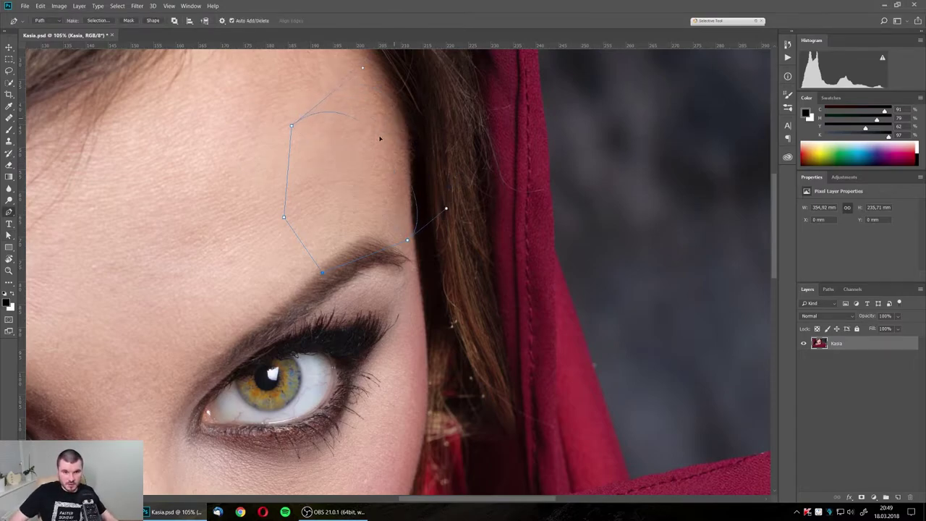
drag(359, 70, 361, 88)
scroll(375, 94, up, 2)
mouse_move(307, 148)
mouse_down()
mouse_move(313, 127)
mouse_move(335, 110)
mouse_move(370, 147)
mouse_up()
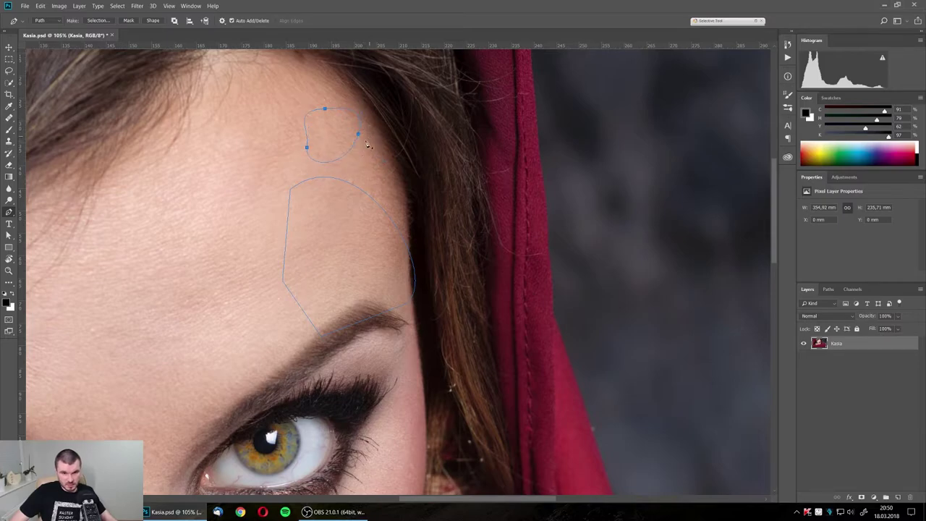
Select and delete all the forehead paths
key(a)
drag(248, 115, 450, 342)
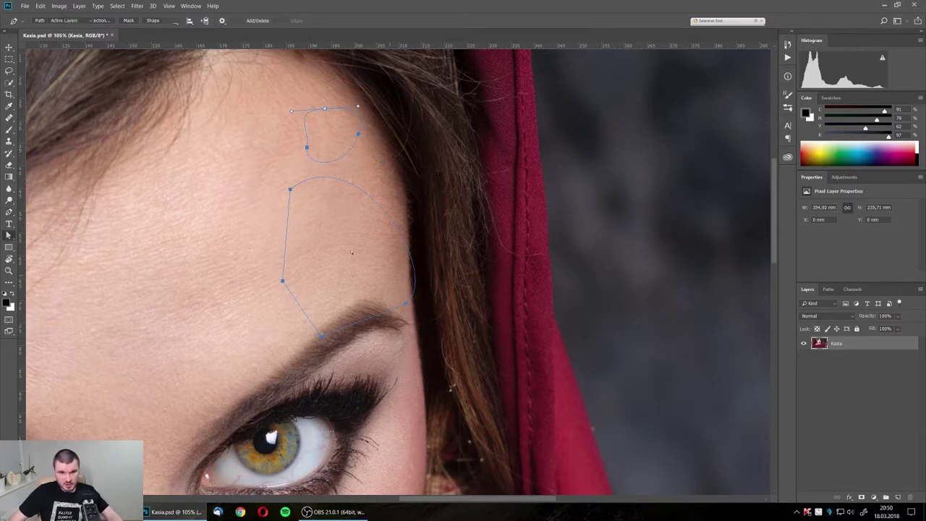
key(Delete)
key(p)
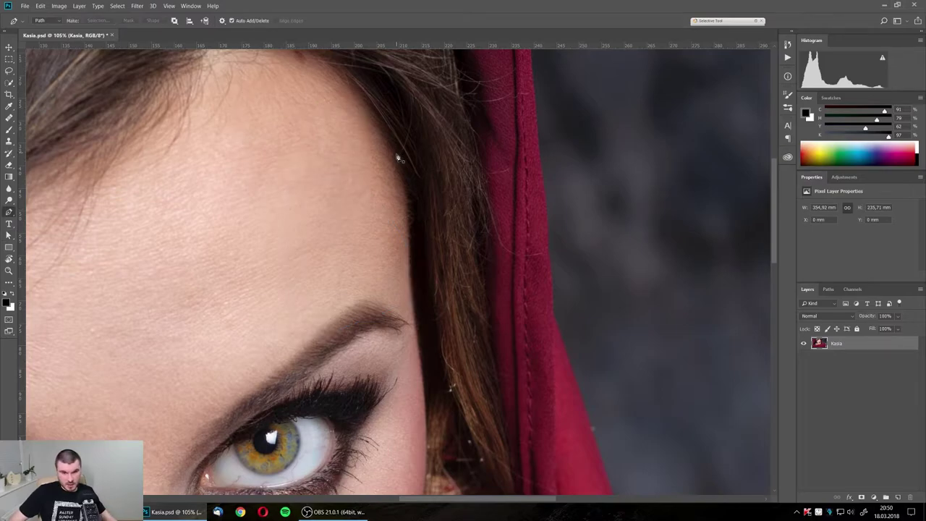
Zoom in and trace a pen path up the hood's outer edge
scroll(478, 256, up, 2)
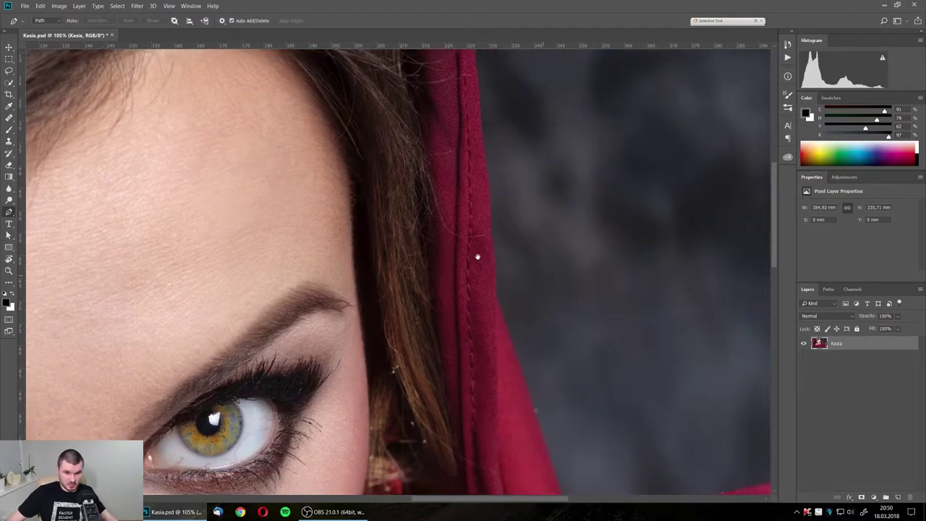
scroll(483, 290, up, 1)
scroll(511, 294, up, 2)
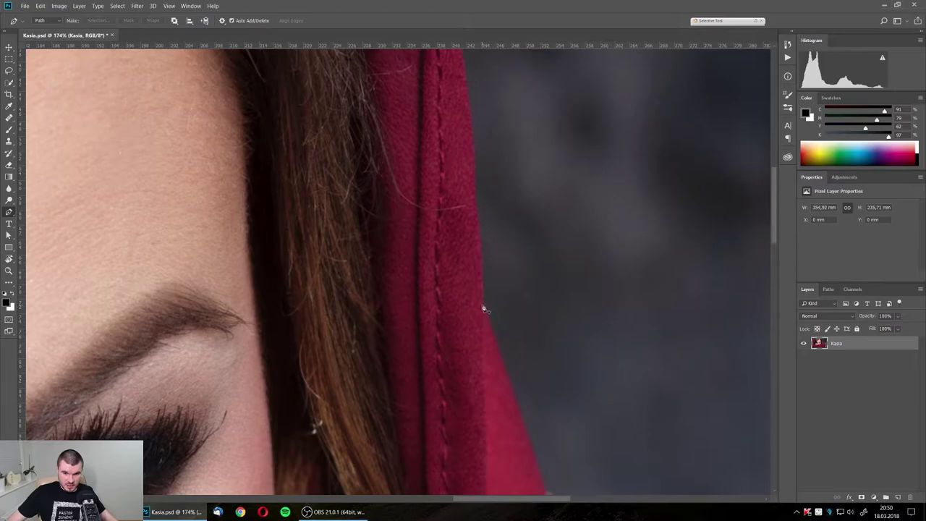
click(482, 304)
drag(477, 235, 477, 218)
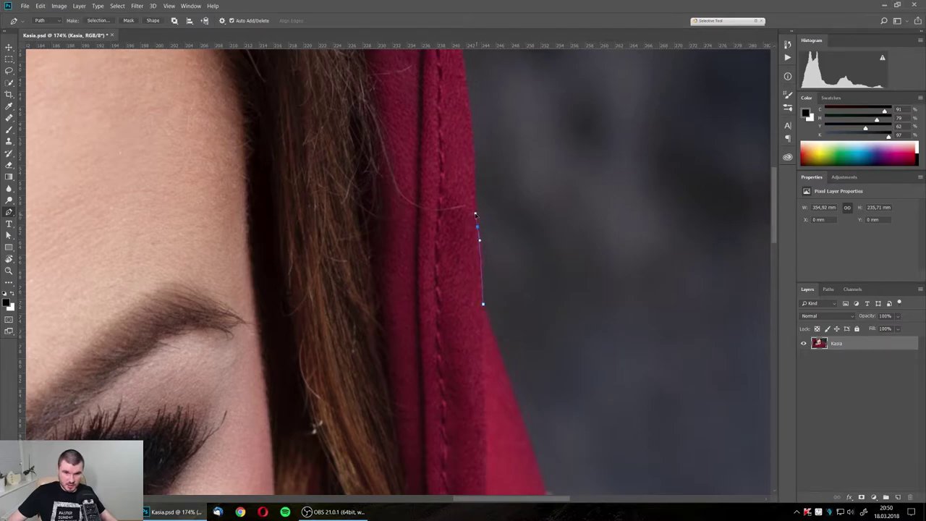
mouse_move(476, 180)
mouse_down()
mouse_move(473, 163)
mouse_move(473, 205)
mouse_up()
click(471, 141)
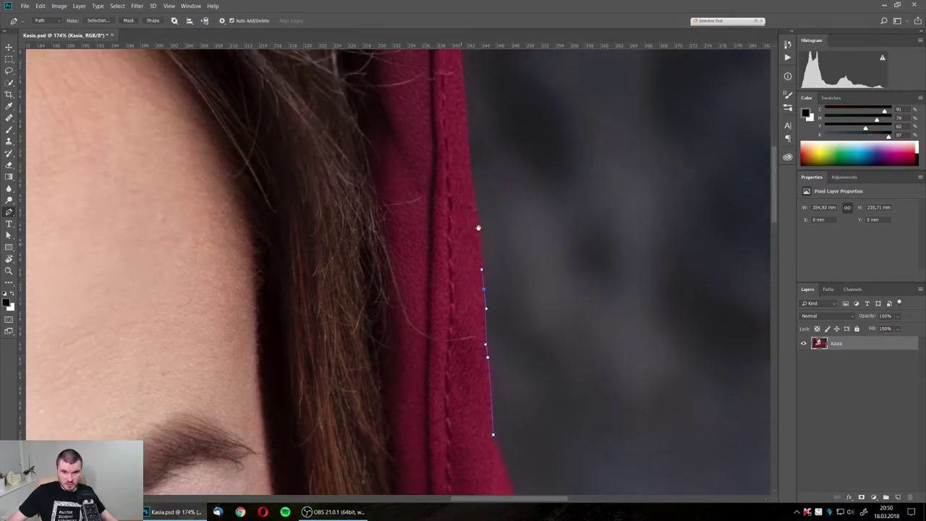
click(471, 190)
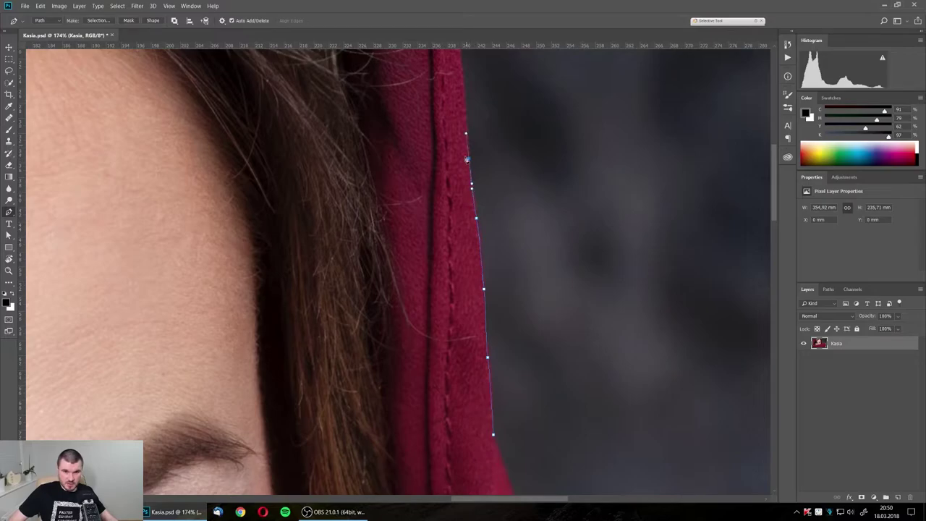
scroll(440, 257, down, 2)
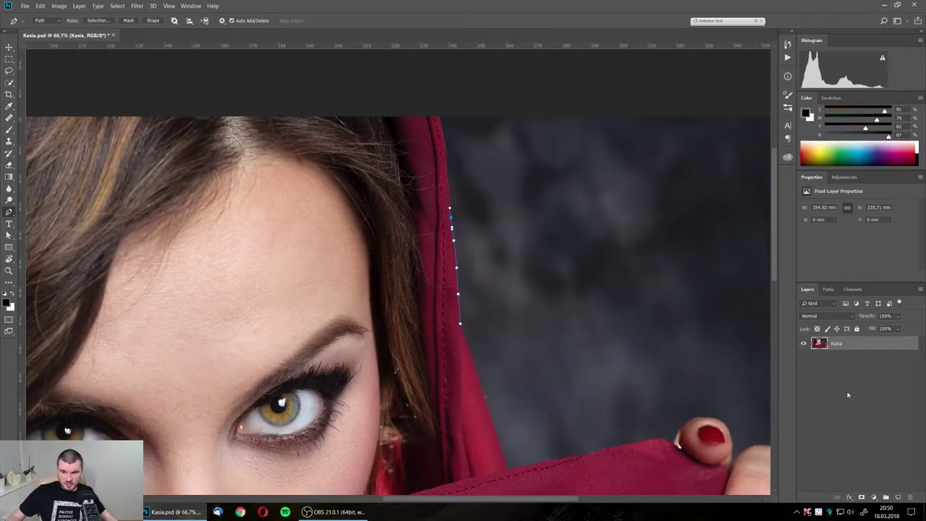
Run the path down the hood's inner edge, close it, and apply it as a vector mask
click(427, 207)
click(407, 227)
click(396, 255)
click(401, 293)
click(414, 320)
click(438, 333)
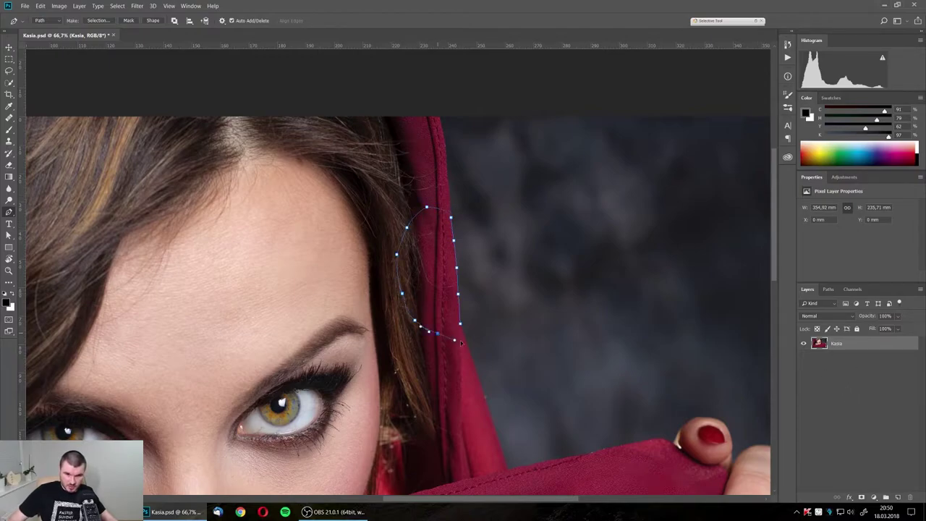
click(460, 323)
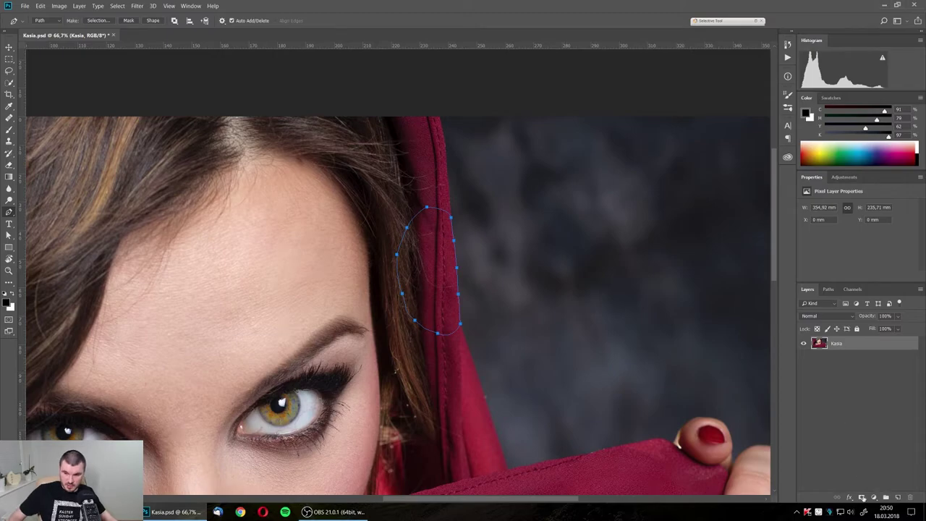
click(862, 498)
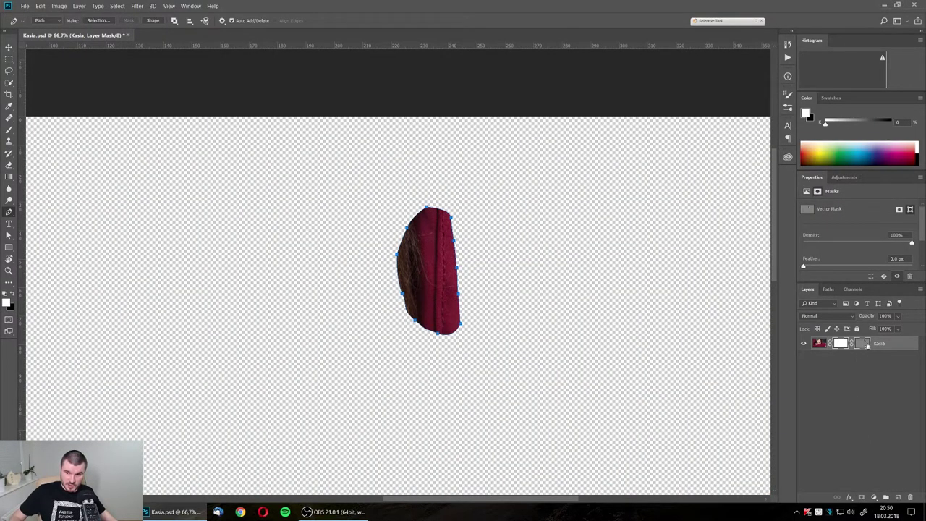
Stretch the vector mask by dragging its top anchor and left notch anchor
click(863, 343)
key(a)
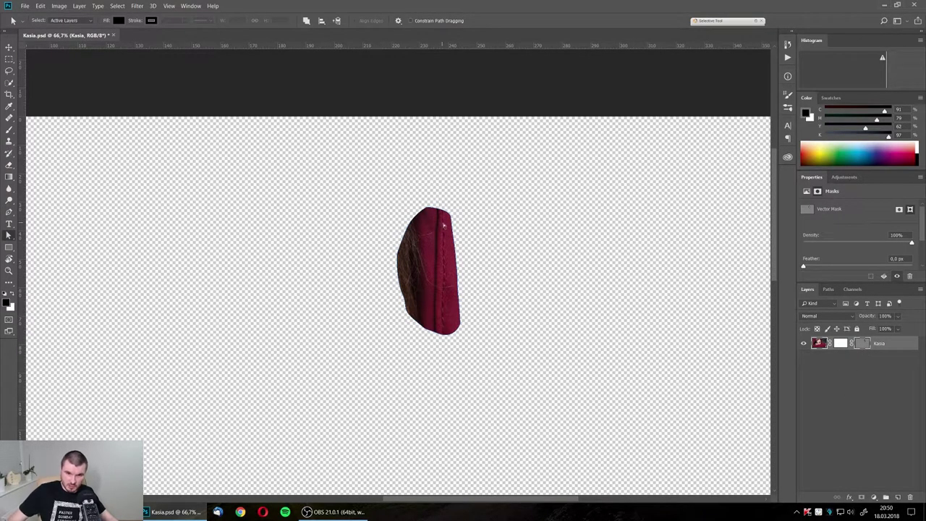
click(452, 207)
drag(452, 207, 359, 230)
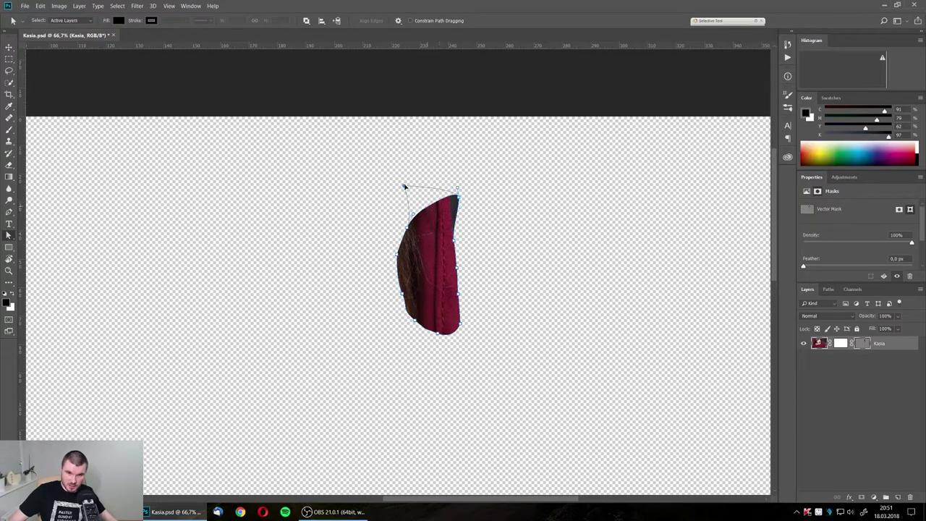
click(402, 286)
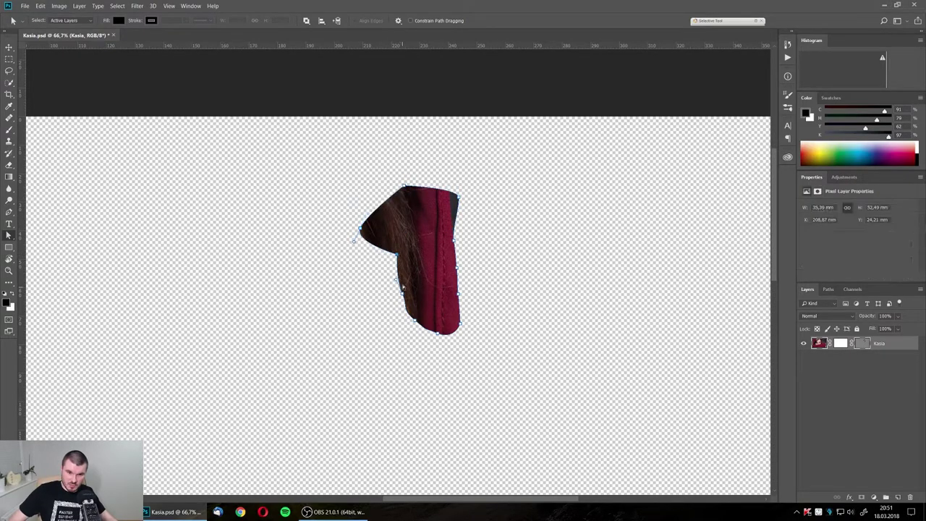
drag(398, 256, 396, 323)
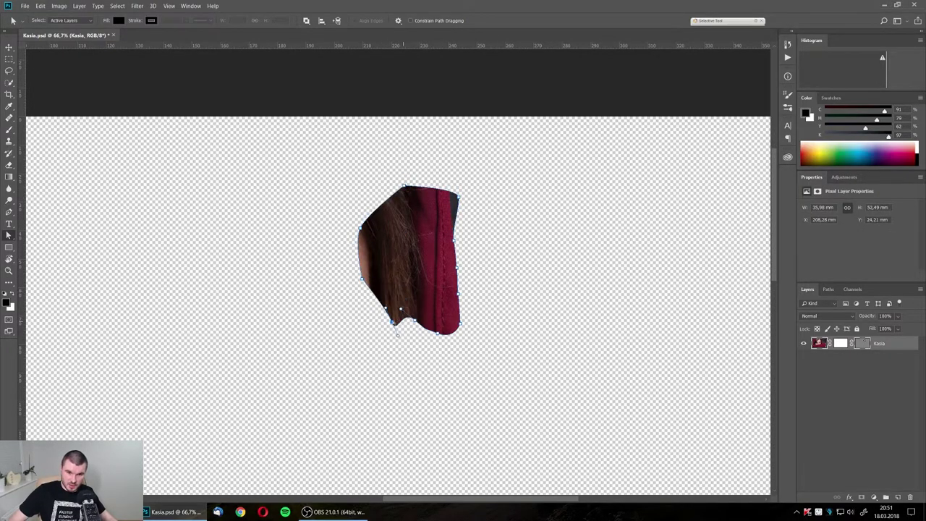
Step back through history until the vector mask and path outline are gone
key(ctrl+alt+z)
key(ctrl+alt+z)
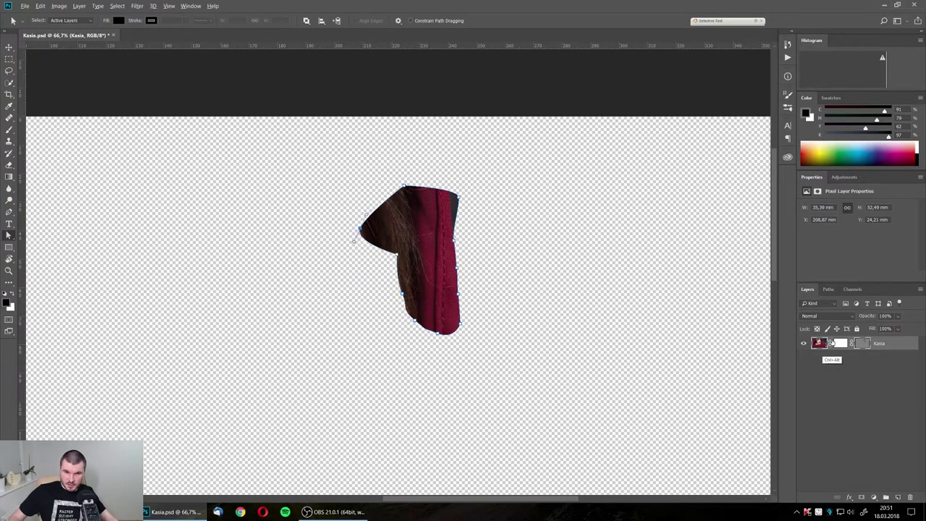
key(ctrl+alt+z)
key(ctrl+alt+z)
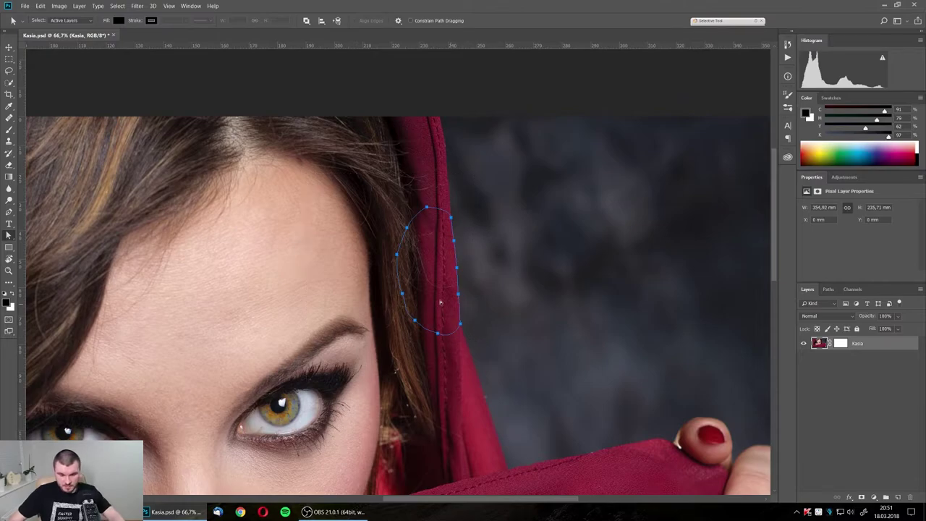
key(ctrl+alt+z)
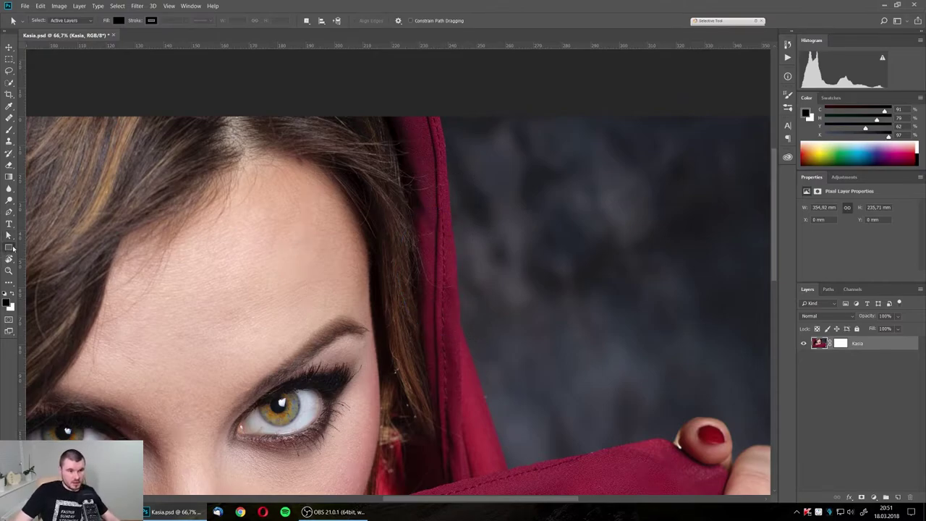
Draw a black rounded rectangle with 10 px radius across the forehead and upper face
click(13, 248)
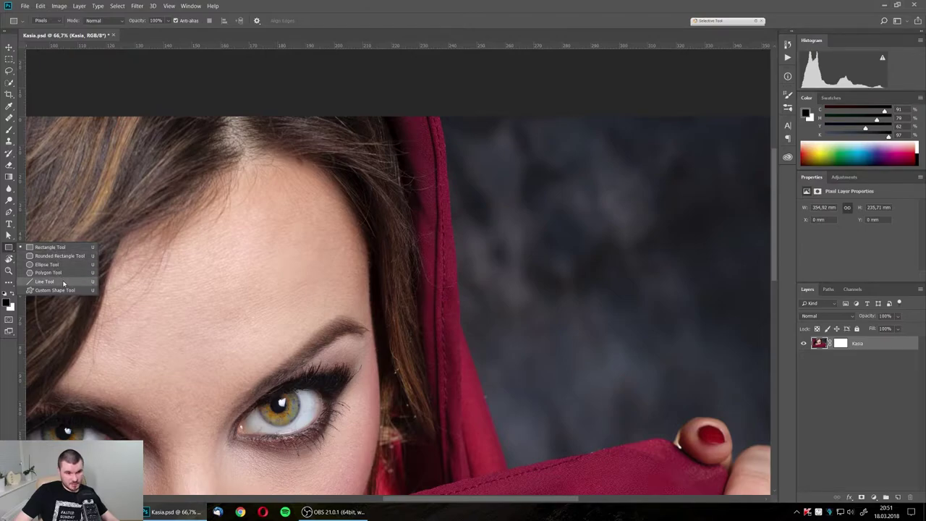
click(58, 256)
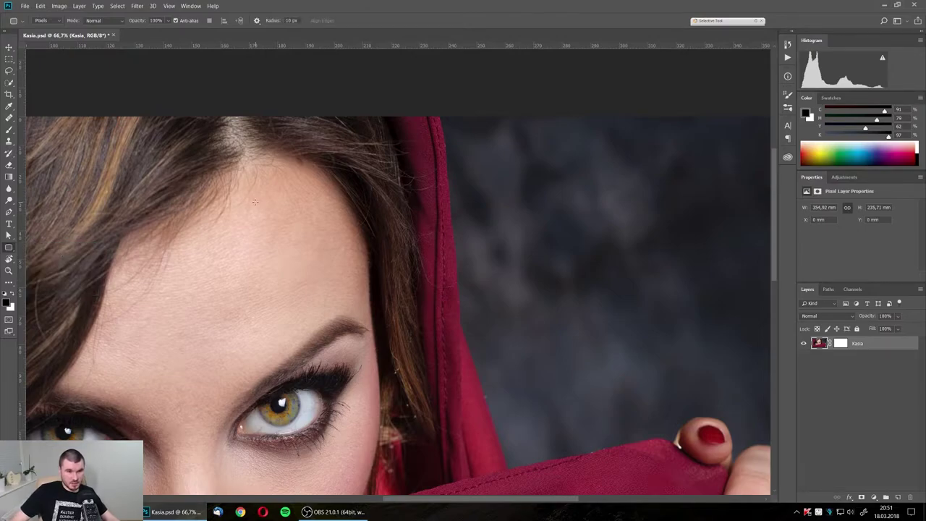
drag(222, 187, 611, 386)
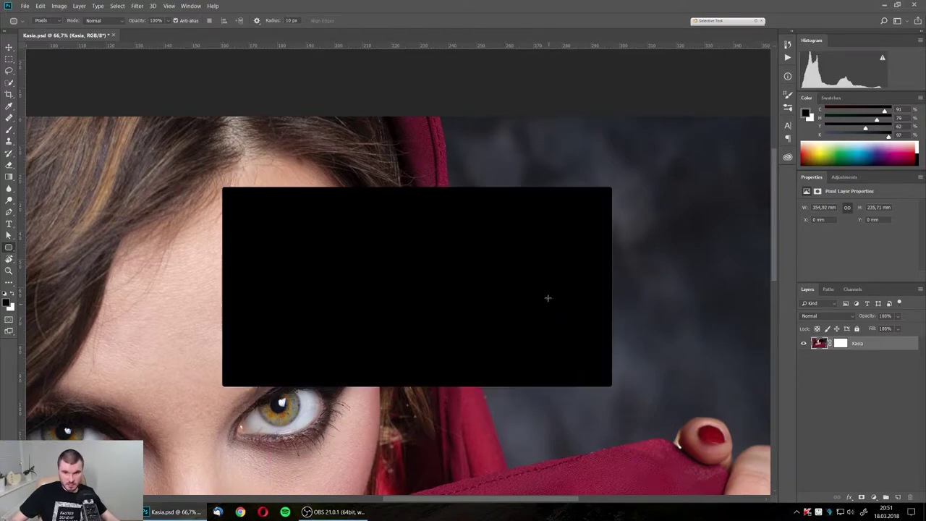
Undo the rounded rectangle and draw a black Pixels-mode rectangle over the upper face
key(ctrl+z)
click(43, 20)
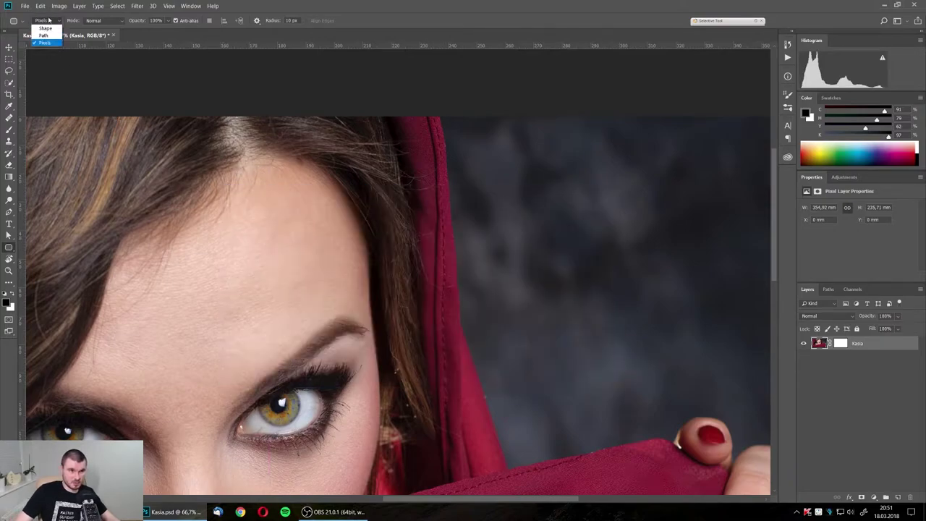
click(51, 22)
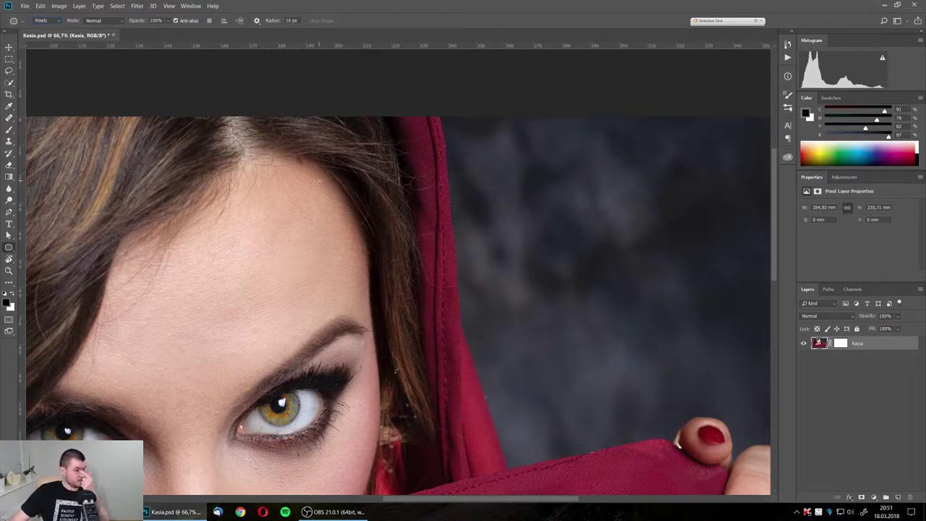
mouse_move(306, 143)
mouse_down()
mouse_move(541, 256)
mouse_move(606, 318)
mouse_up()
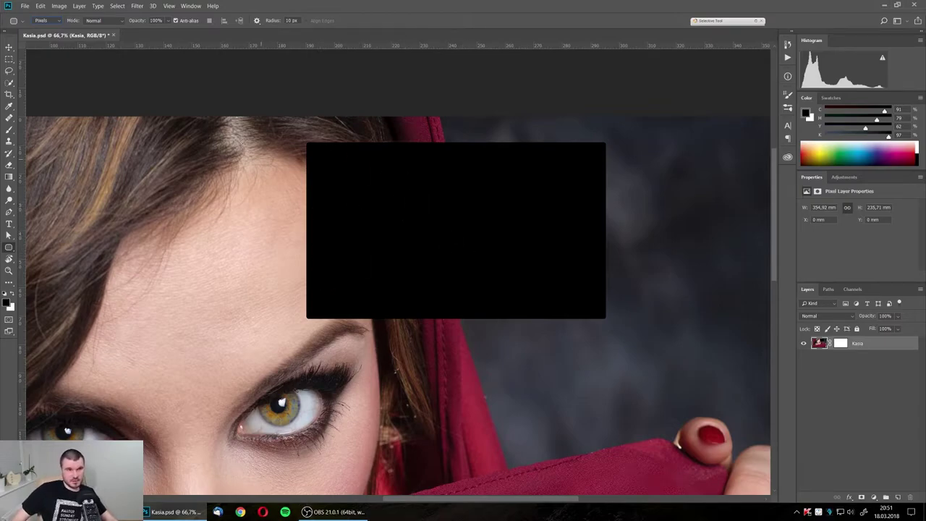
Set the foreground to pure red (ff0000), draw an overlapping red rectangle, then undo it
click(8, 304)
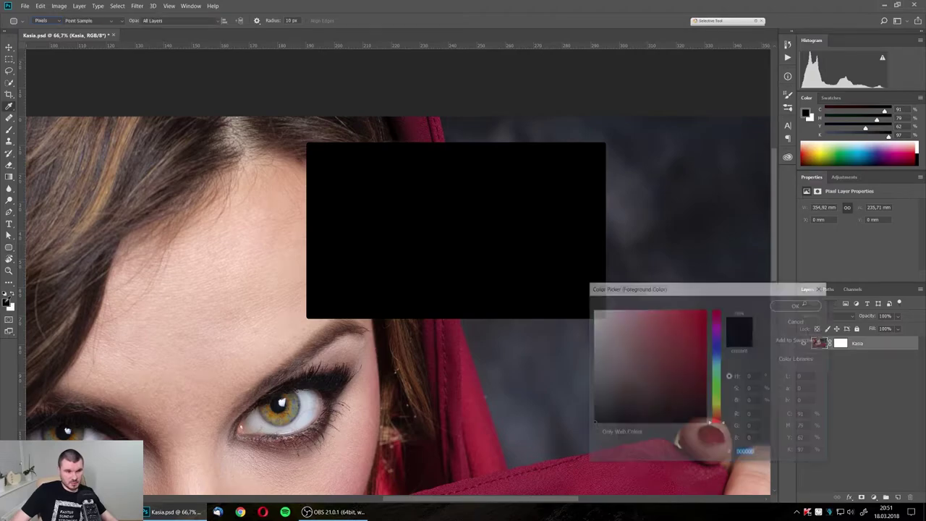
click(707, 324)
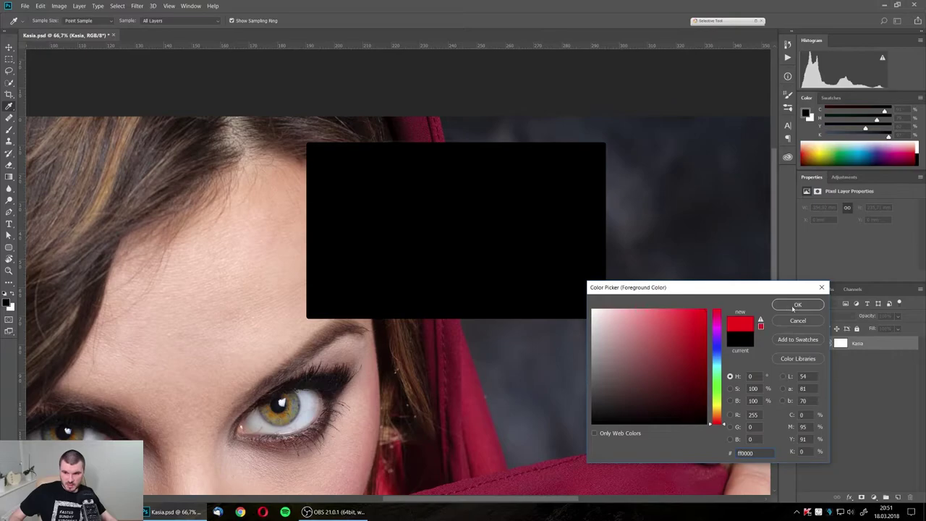
key(Return)
key(u)
mouse_move(184, 200)
mouse_down()
mouse_move(282, 233)
mouse_move(437, 348)
mouse_up()
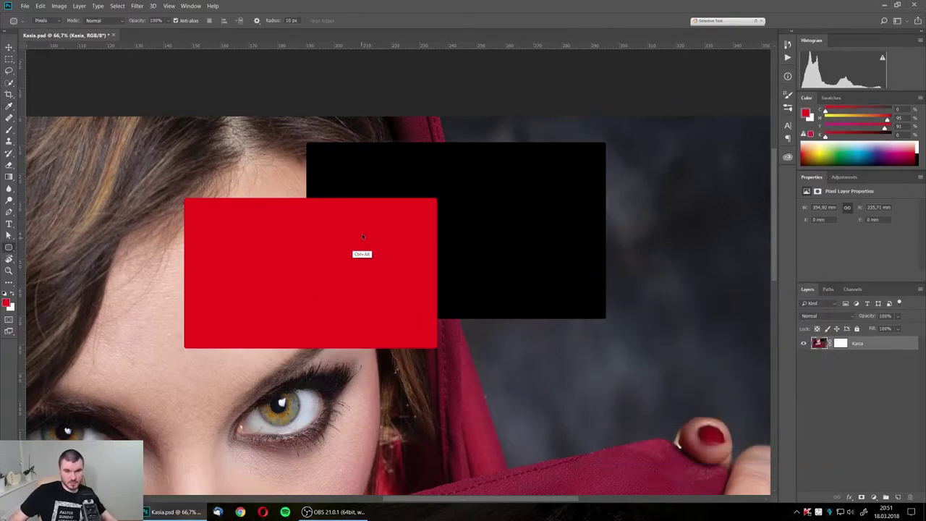
key(ctrl+z)
key(ctrl+z)
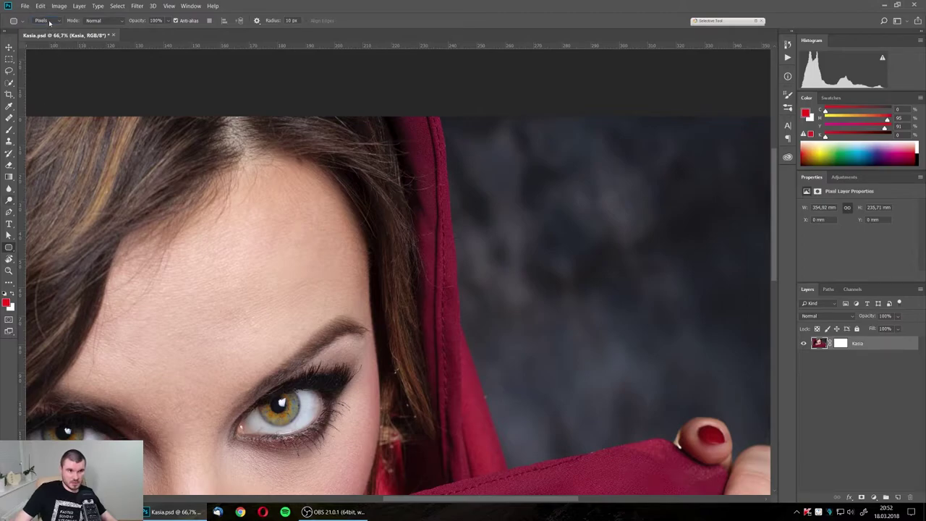
click(49, 23)
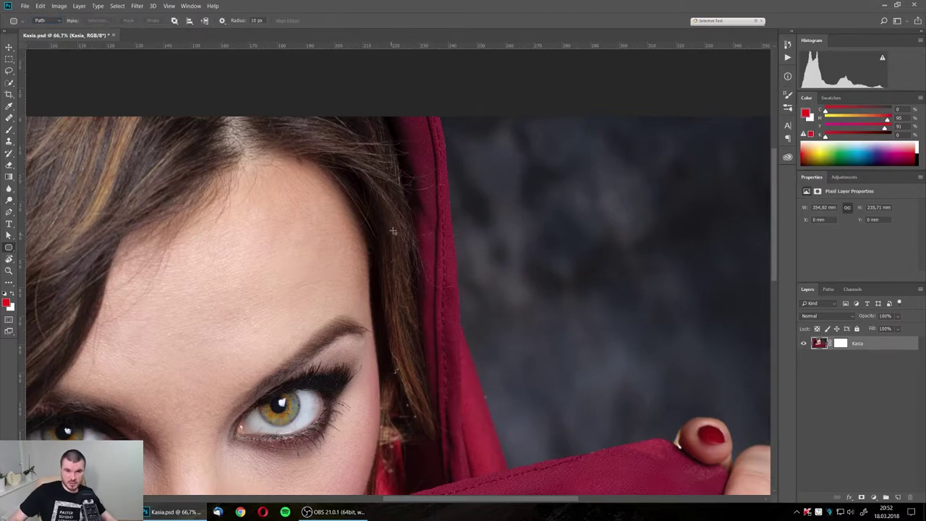
drag(393, 231, 630, 375)
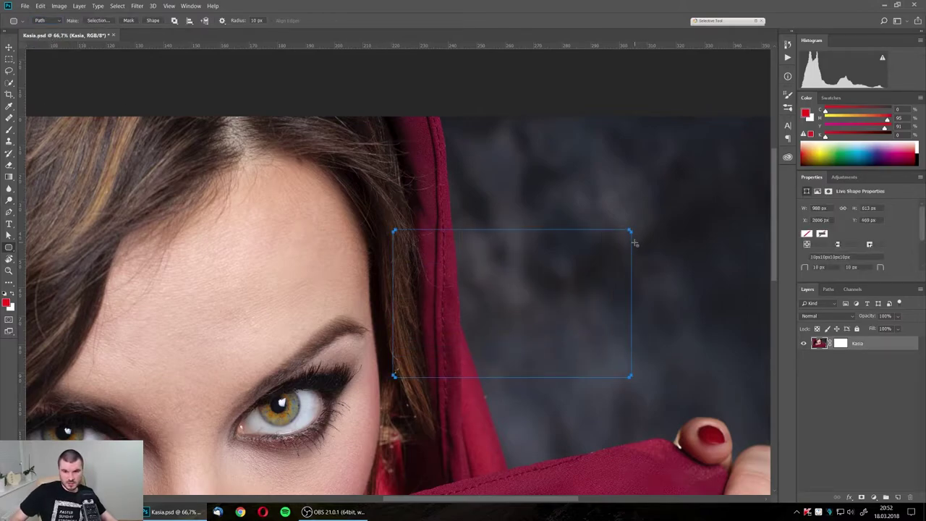
key(a)
drag(627, 237, 685, 232)
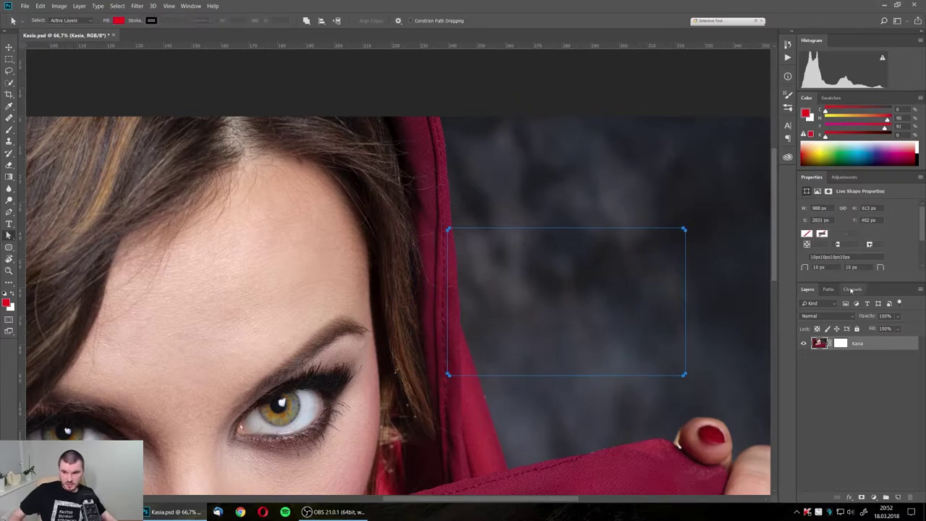
click(828, 289)
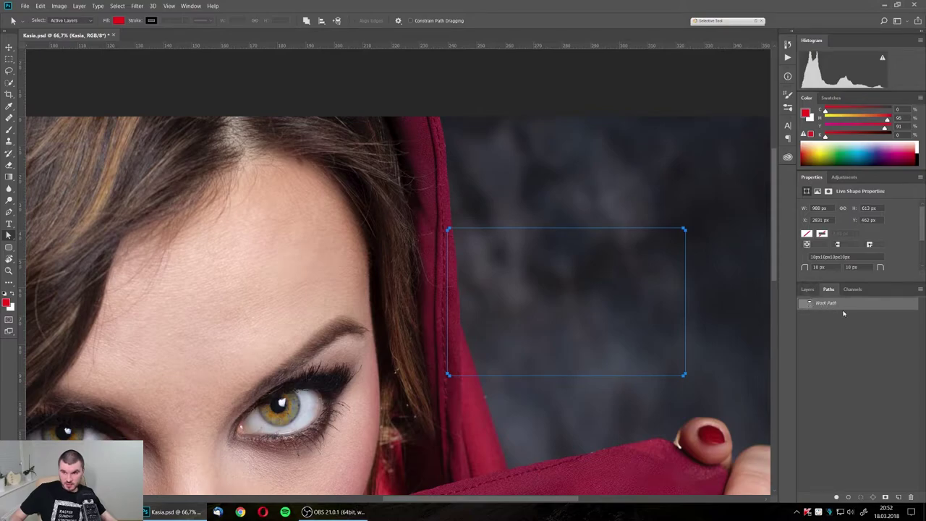
double_click(871, 310)
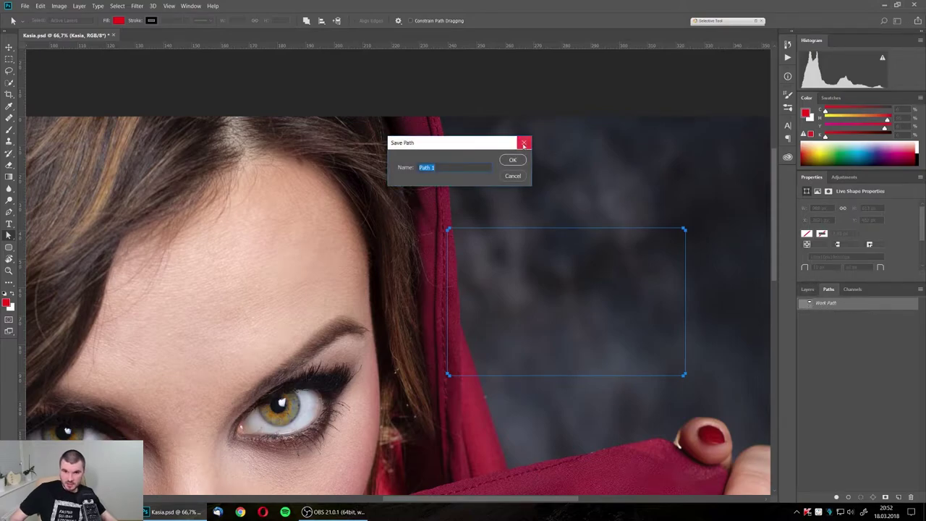
click(511, 158)
click(820, 315)
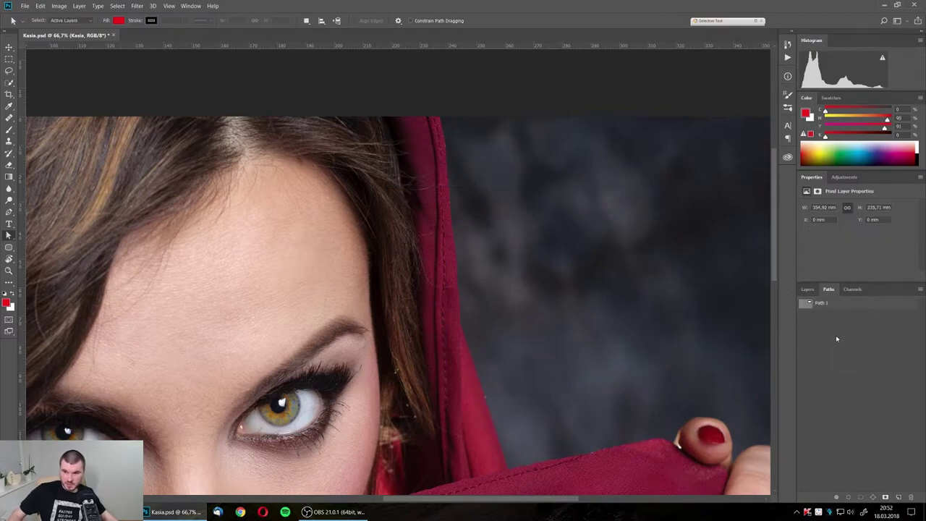
click(808, 289)
click(829, 289)
click(825, 302)
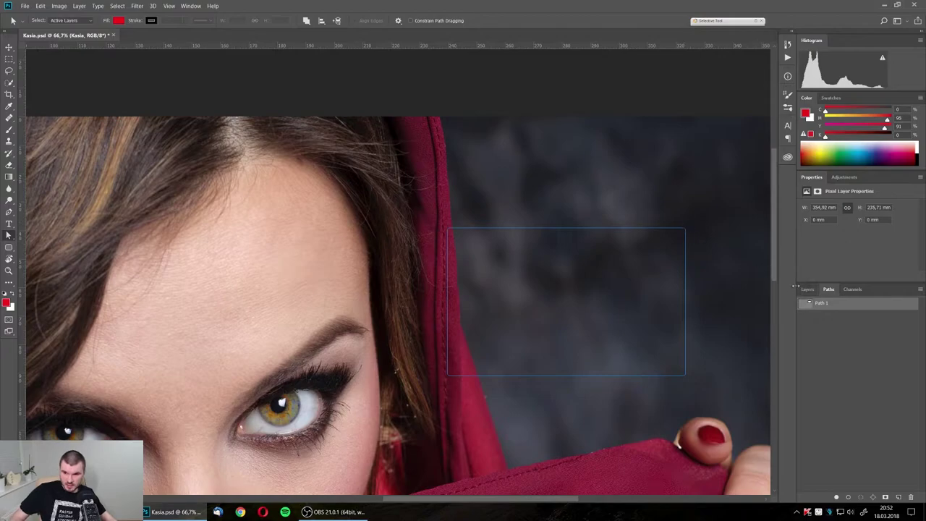
key(Delete)
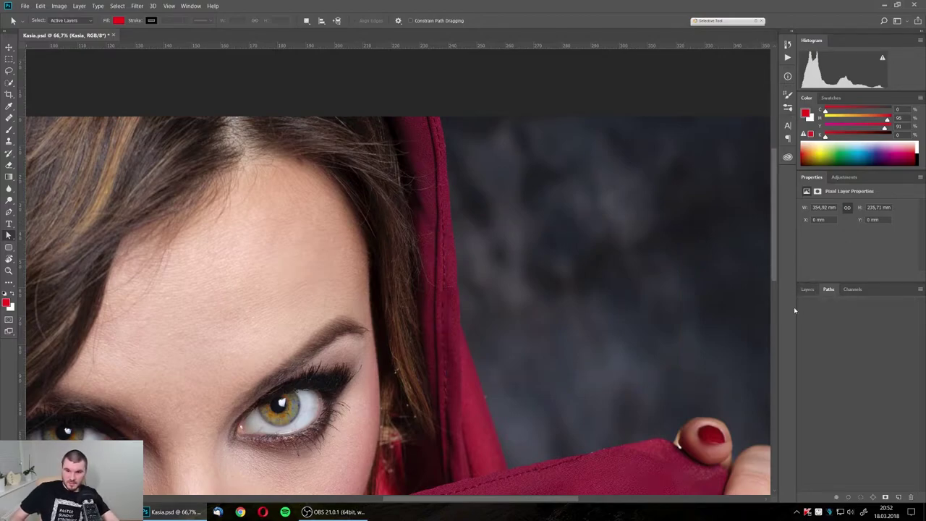
click(807, 290)
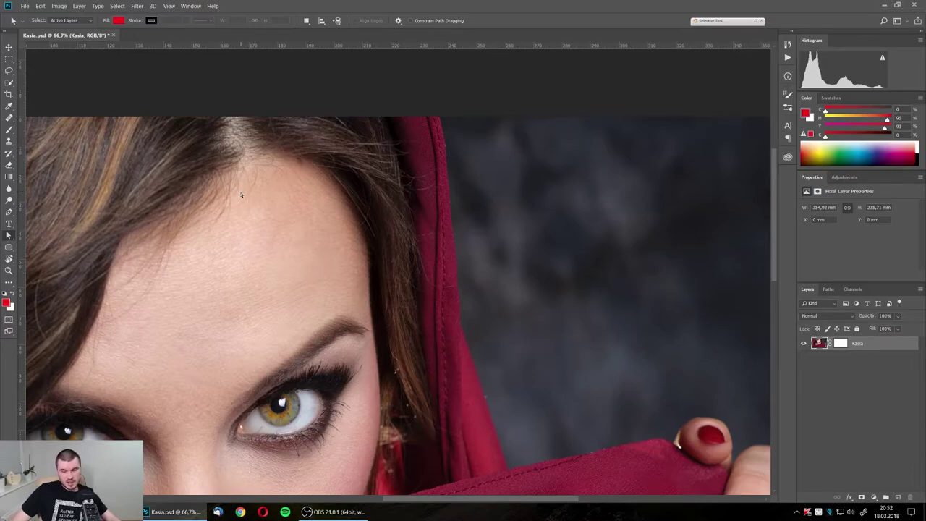
key(u)
click(47, 20)
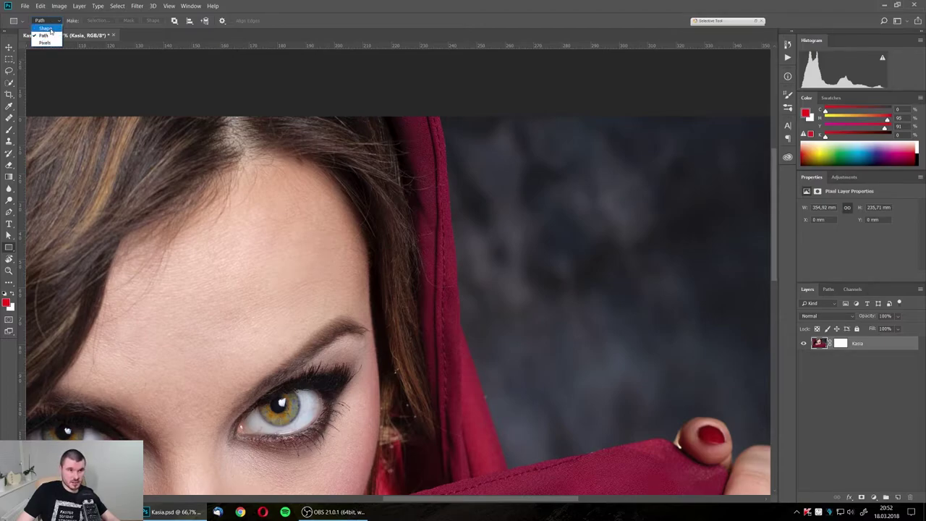
Draw a Shape-mode rectangle on the forehead with a black fill
click(46, 28)
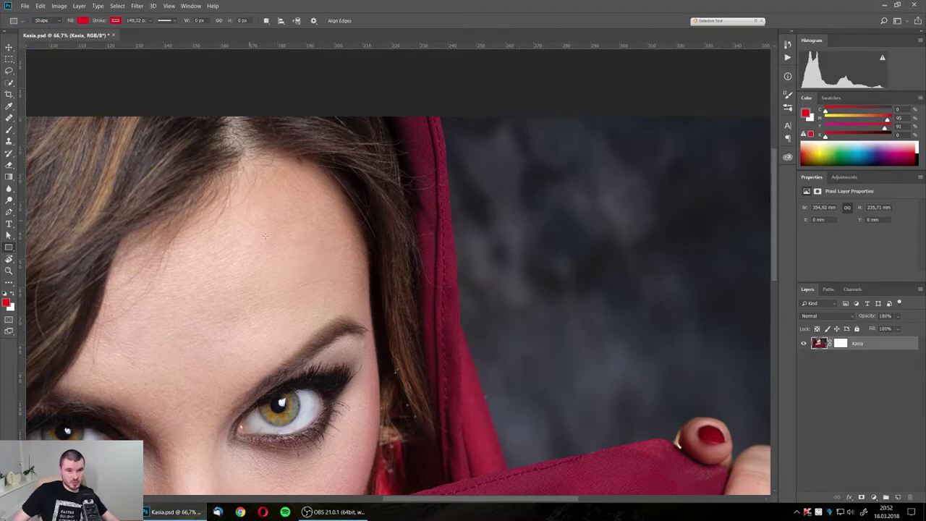
drag(263, 226, 448, 326)
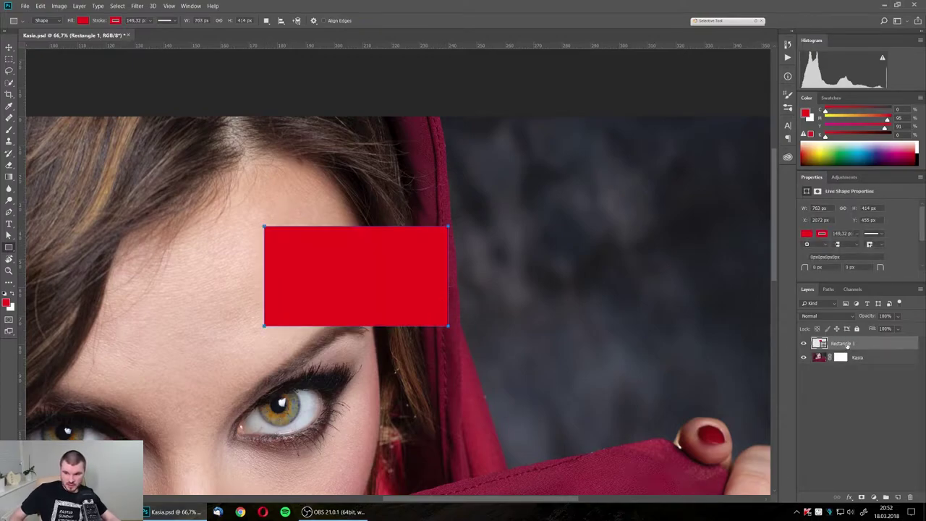
click(83, 22)
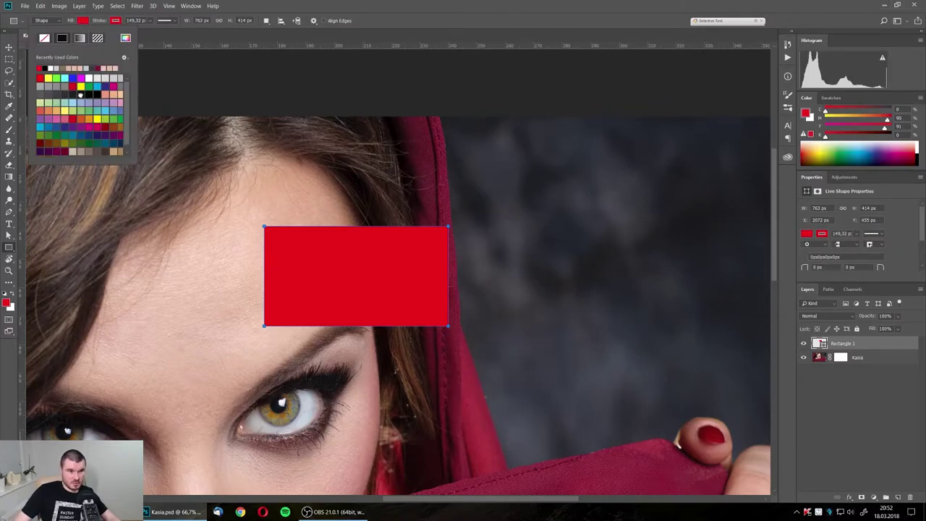
click(80, 95)
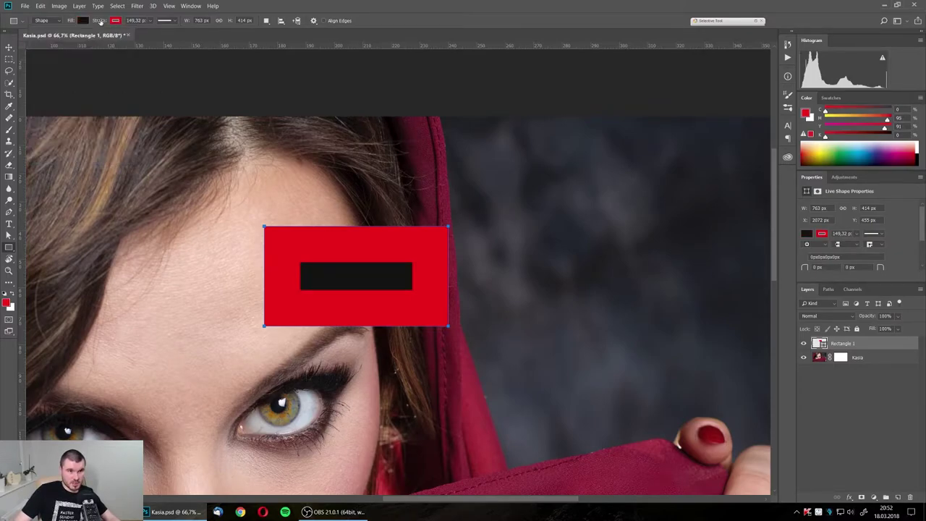
Give the rectangle a yellow stroke about 12.87 px wide
drag(105, 22, 76, 24)
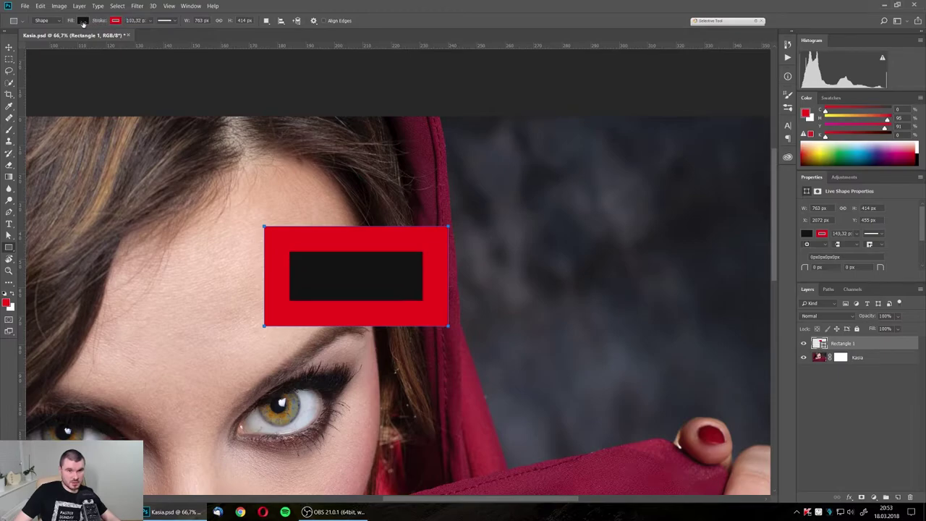
click(150, 22)
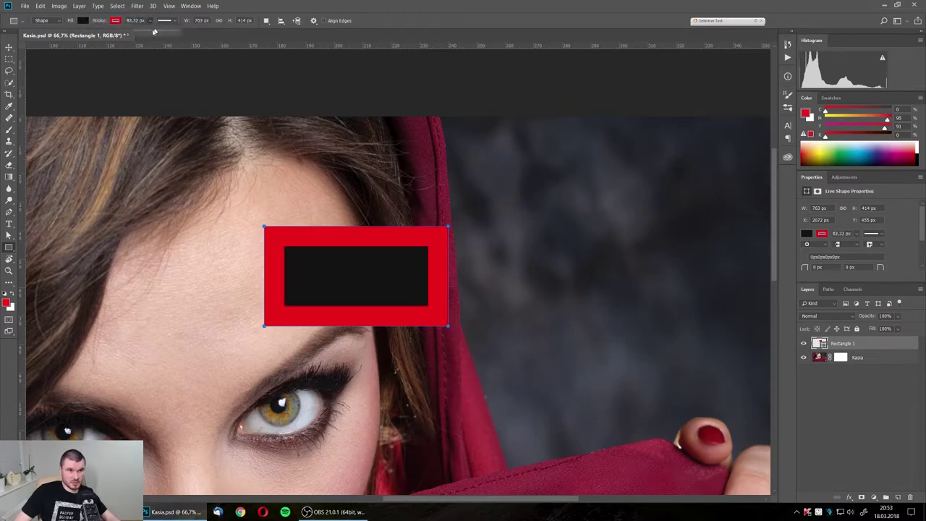
drag(156, 34, 146, 32)
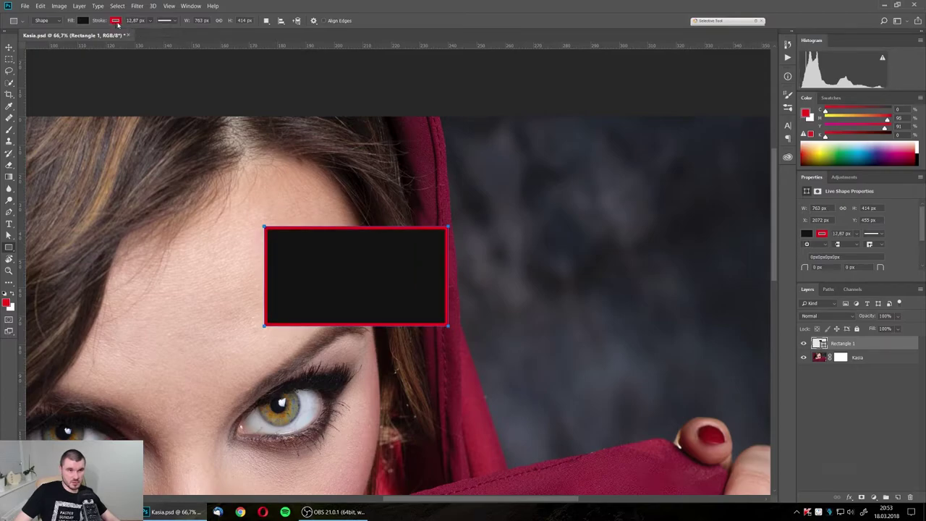
click(116, 21)
click(114, 86)
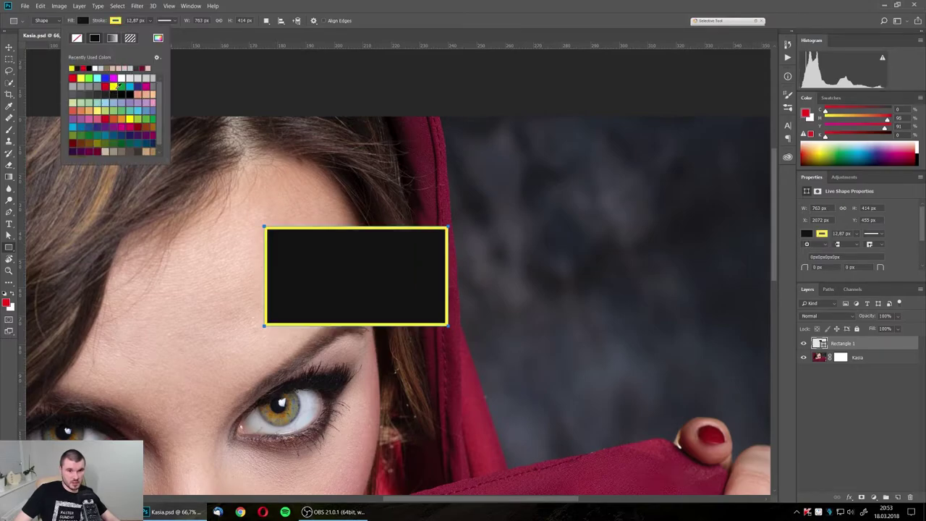
Make the yellow stroke dashed and change its corner style
click(167, 20)
click(163, 63)
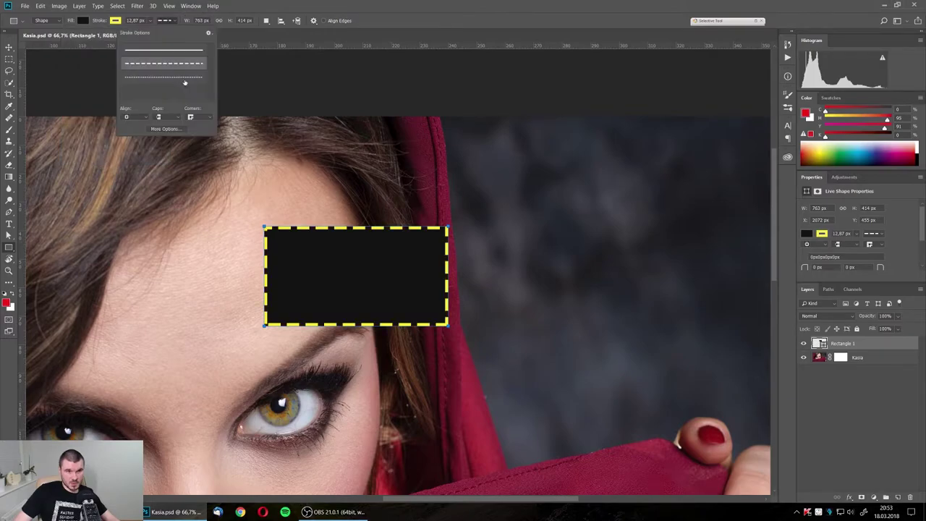
click(210, 118)
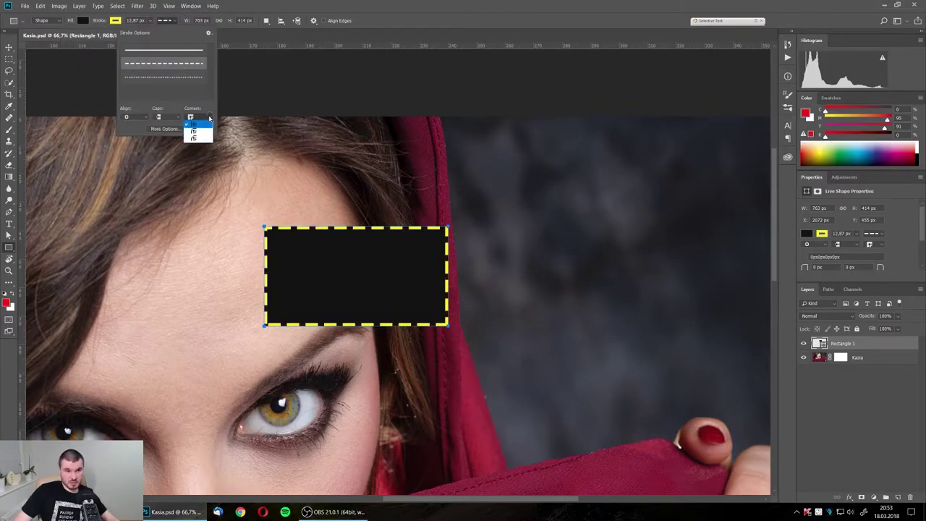
click(201, 131)
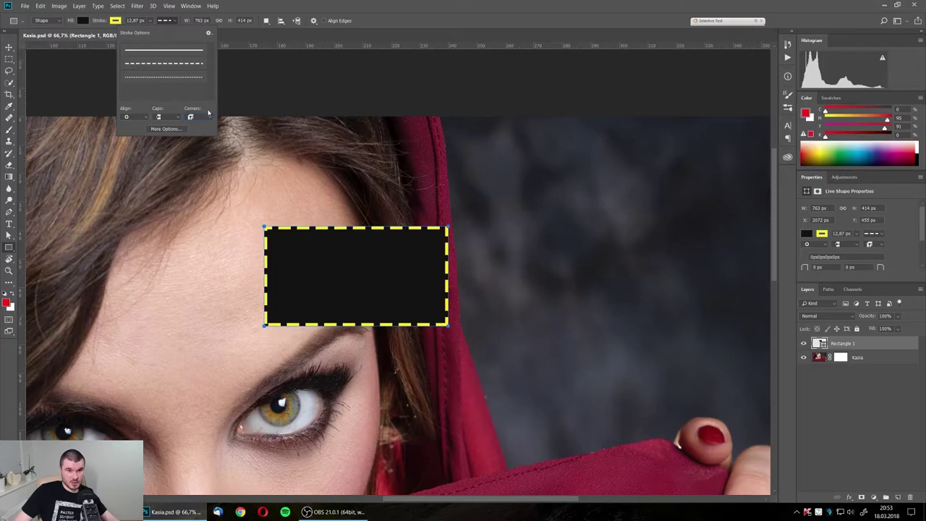
click(208, 114)
click(214, 29)
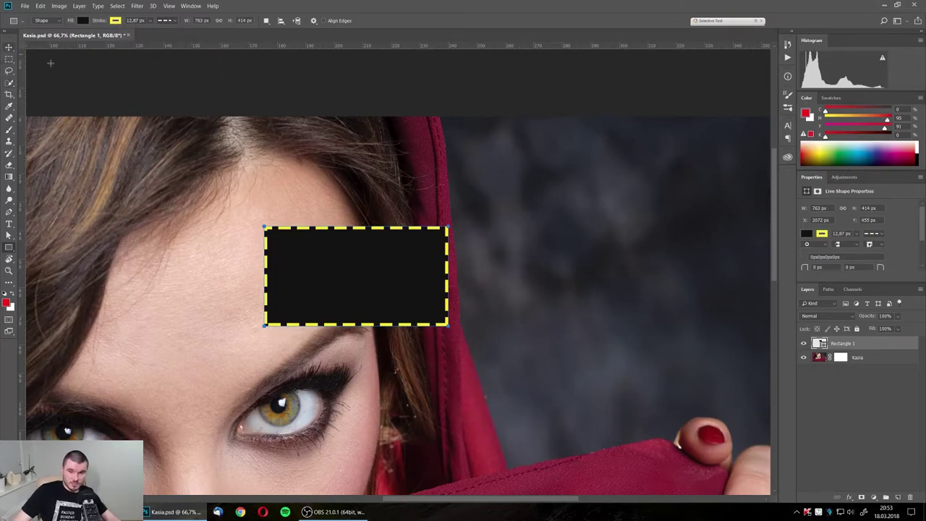
Slant Rectangle 1 by dragging its corner anchors, then drag the layer to the trash
key(v)
click(835, 369)
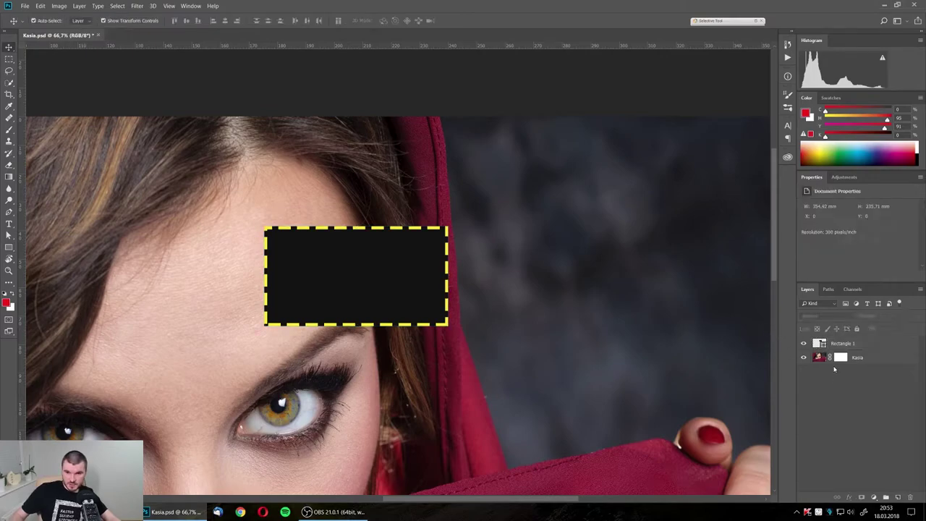
click(823, 343)
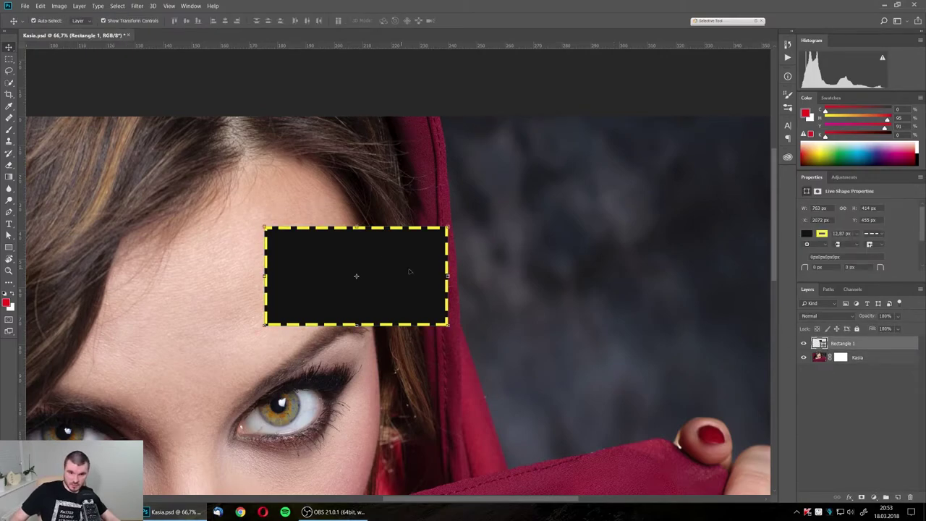
key(a)
drag(448, 227, 533, 208)
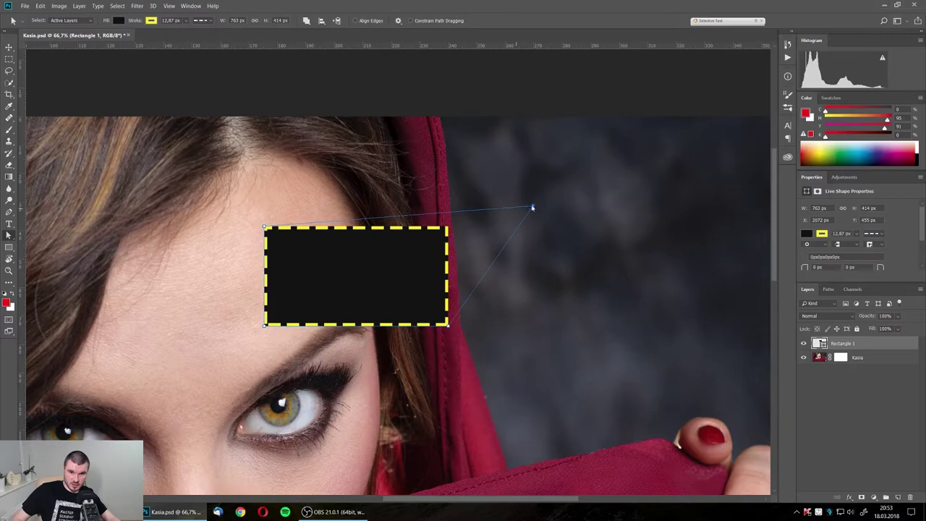
click(456, 192)
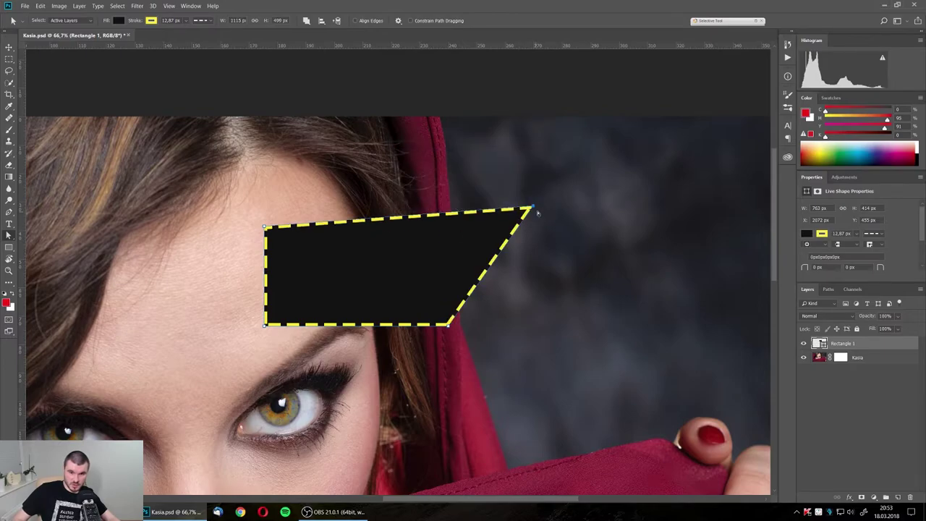
drag(533, 208, 556, 173)
drag(448, 327, 521, 369)
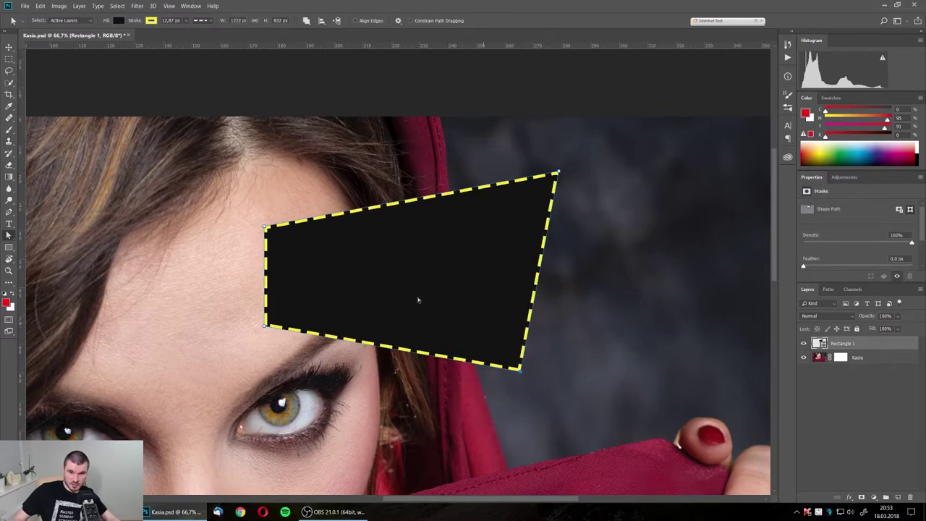
drag(266, 226, 272, 181)
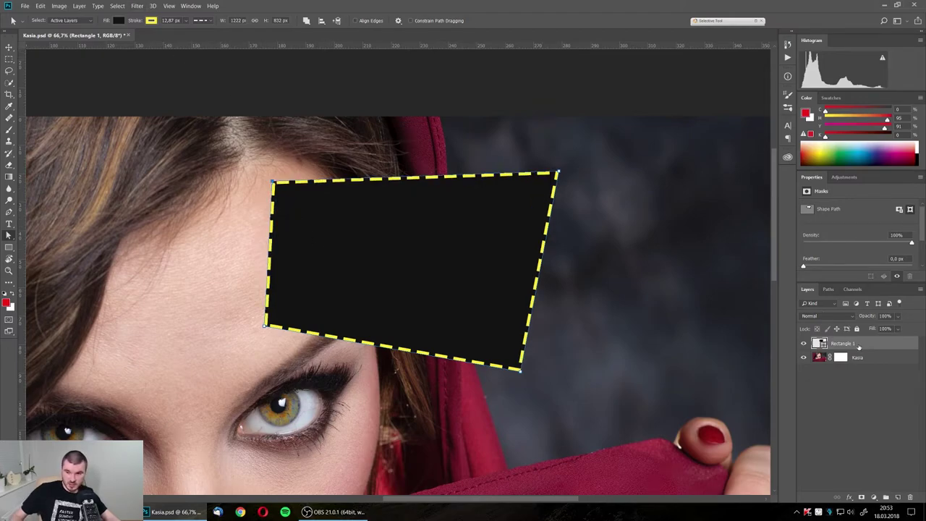
drag(859, 345, 910, 497)
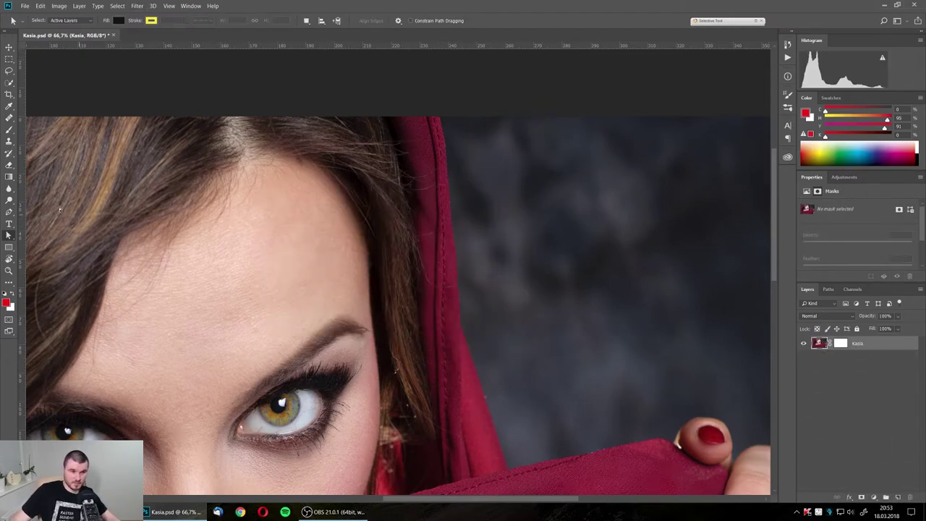
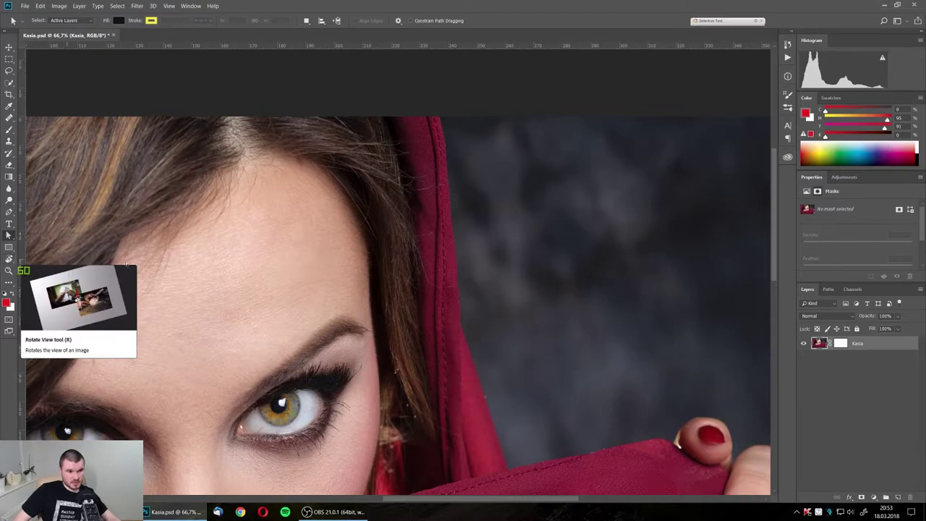
Rotate the canvas view to 90° and then 45°, reset it upright, and zoom out
scroll(283, 304, down, 3)
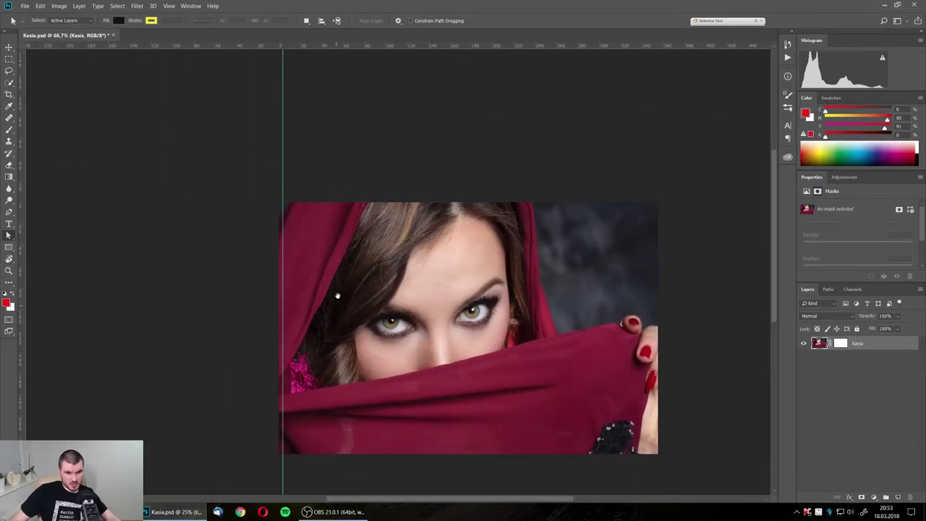
click(9, 259)
mouse_move(424, 207)
mouse_down()
mouse_move(377, 255)
mouse_move(449, 243)
mouse_move(449, 233)
mouse_up()
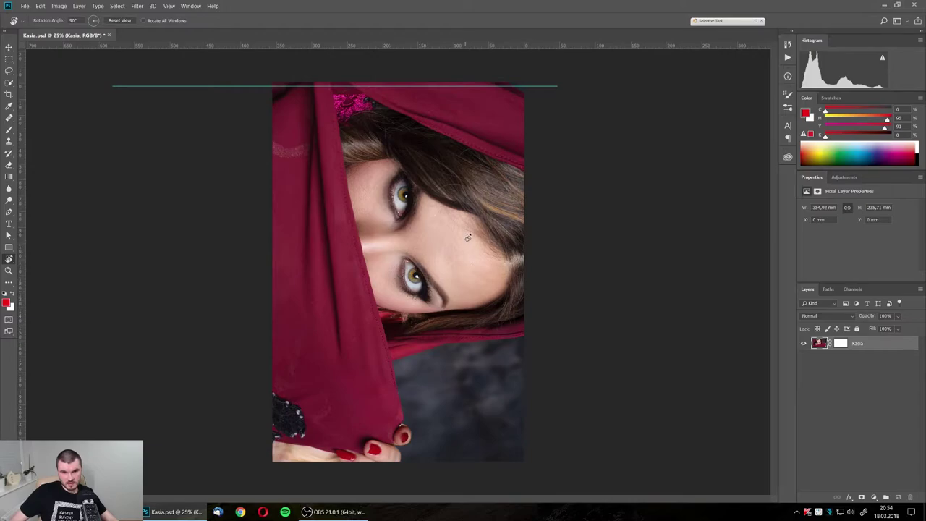
mouse_move(478, 242)
mouse_down()
mouse_move(439, 213)
mouse_move(413, 250)
mouse_up()
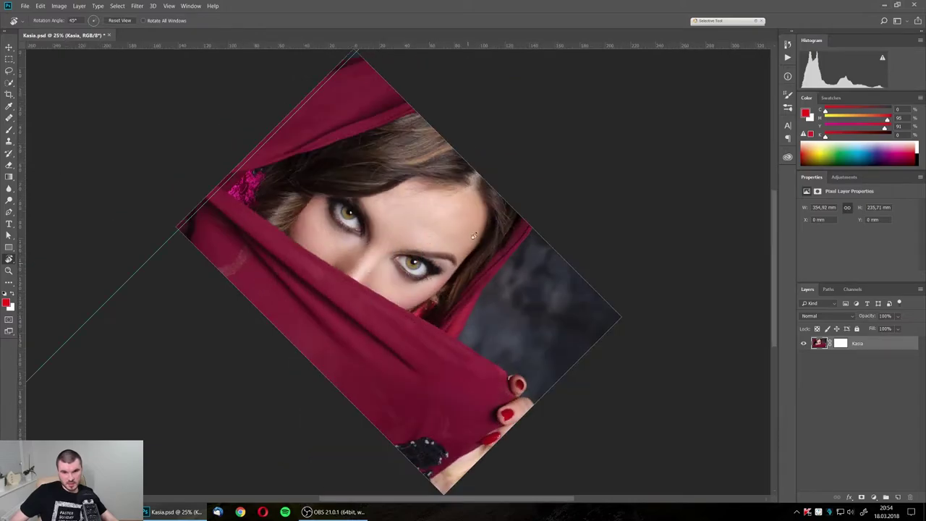
scroll(482, 248, up, 3)
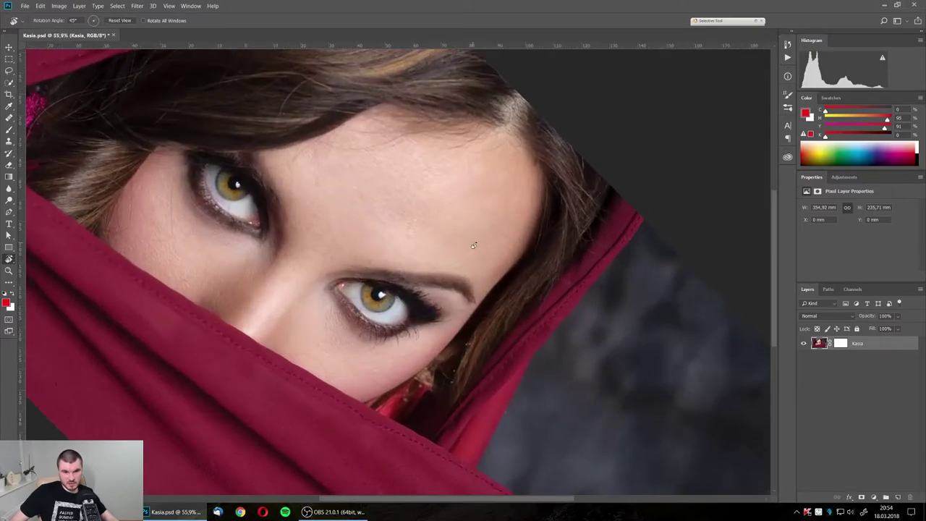
key(Escape)
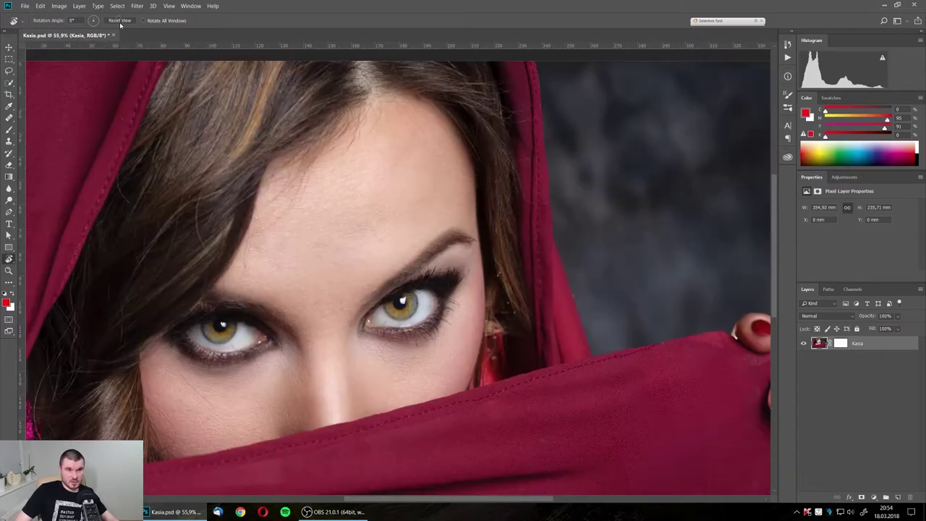
click(8, 270)
scroll(329, 257, down, 2)
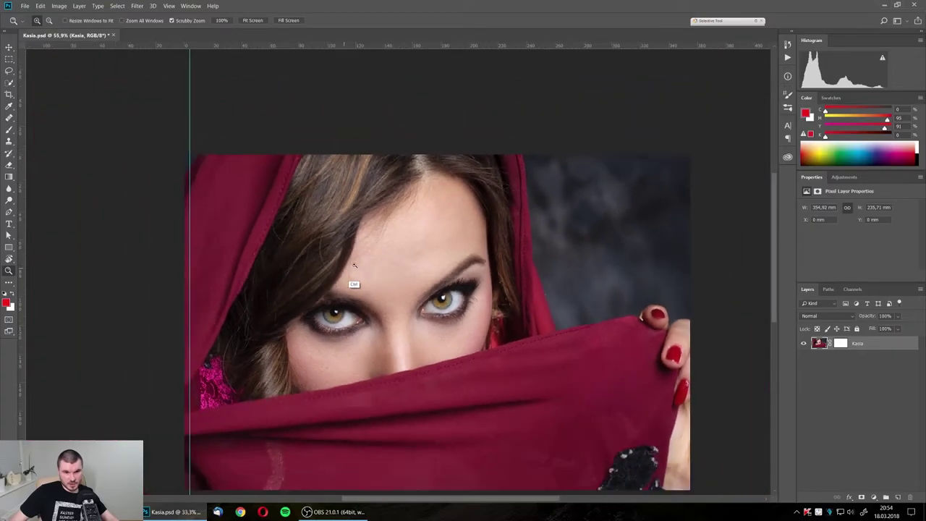
Scrubby-zoom out and back in until the face and veil fill the window
mouse_move(355, 265)
mouse_down()
mouse_move(352, 298)
mouse_move(578, 237)
mouse_up()
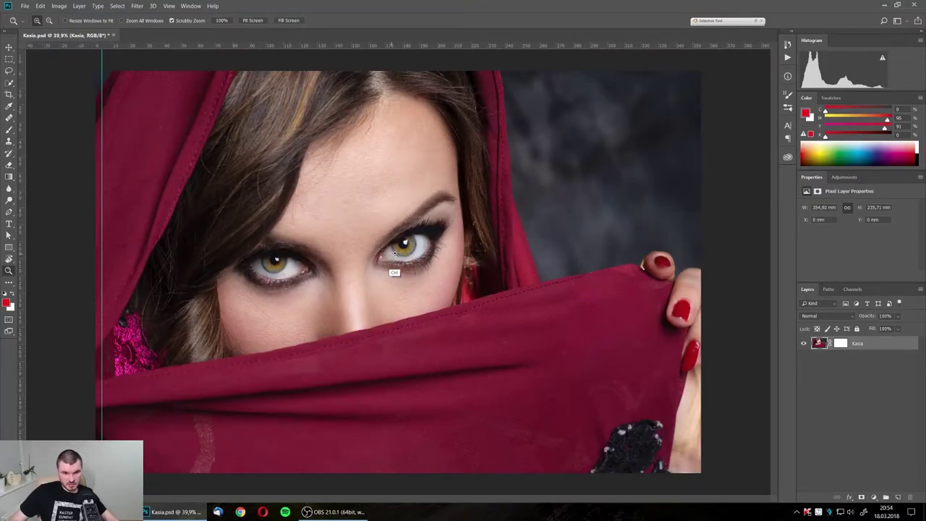
drag(390, 254, 365, 257)
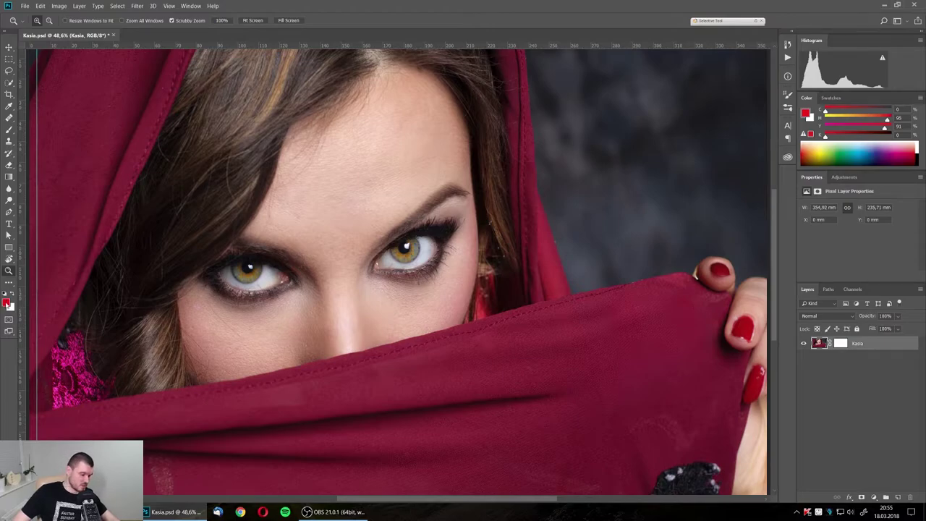
Paint a red test stroke between the eyes, then a yellow-green stroke over the eye
key(b)
mouse_move(340, 233)
mouse_down()
mouse_move(326, 265)
mouse_move(354, 228)
mouse_up()
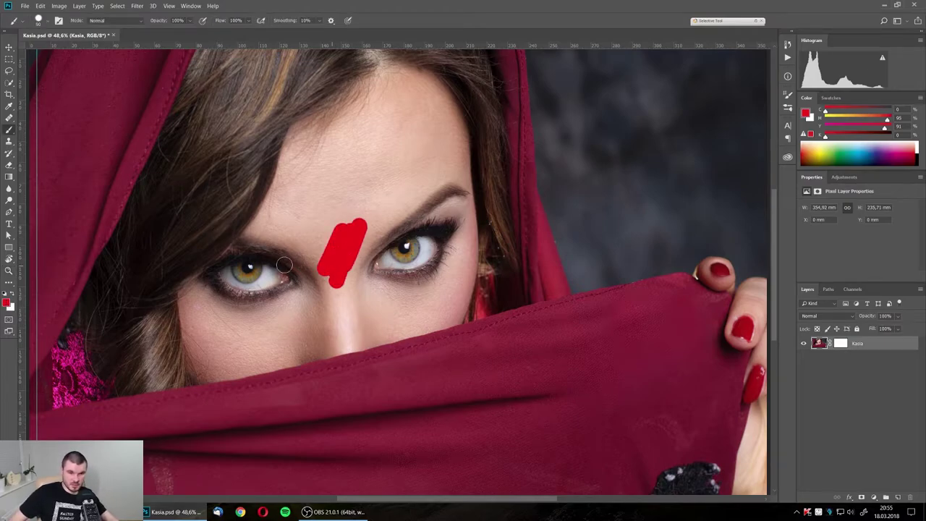
click(7, 302)
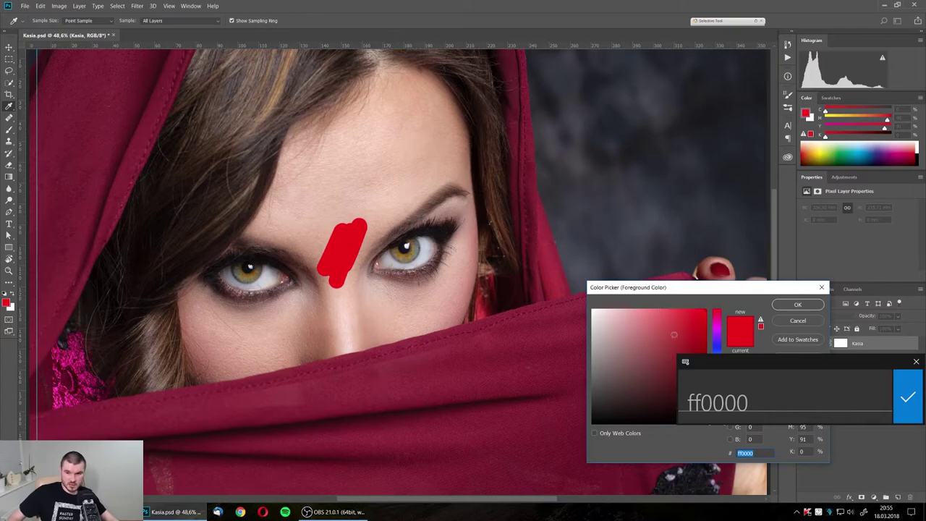
key(Return)
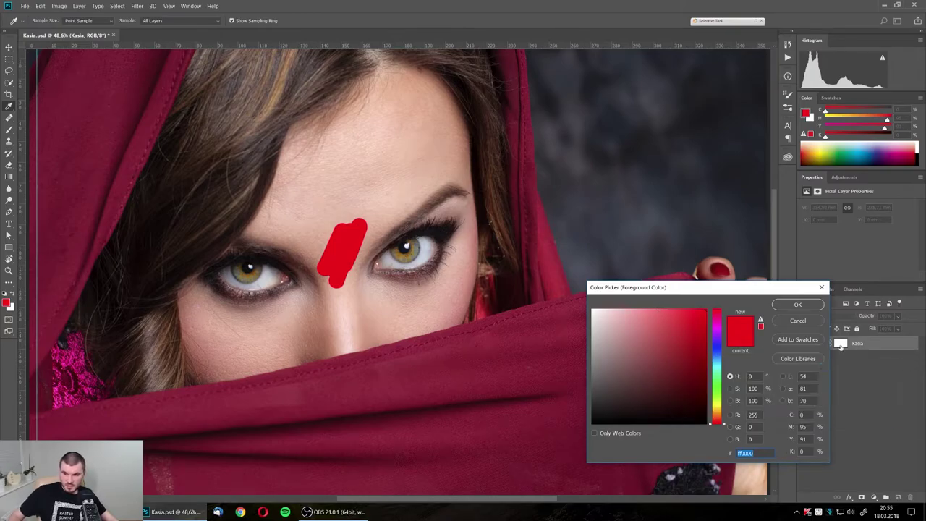
click(717, 399)
click(708, 324)
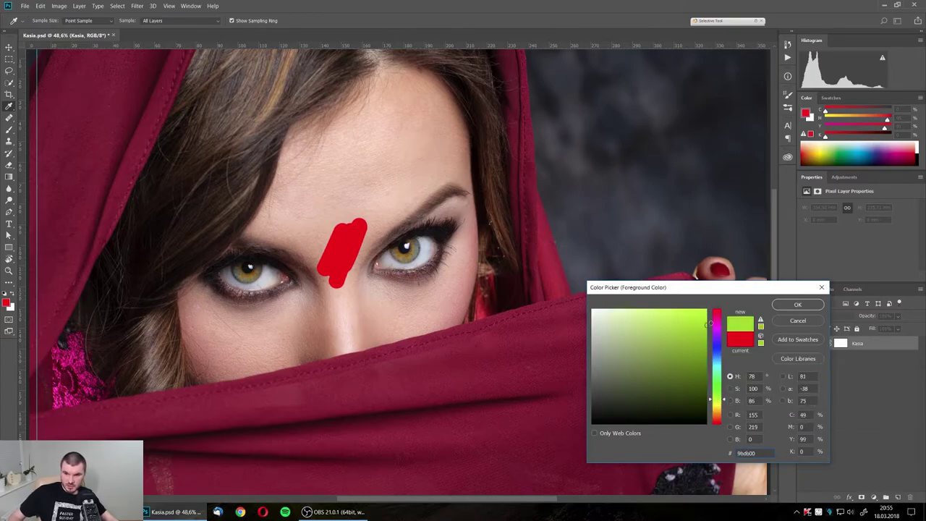
click(785, 304)
key(b)
drag(429, 221, 376, 255)
Undo both test strokes and reset the colours to default black and white
key(ctrl+alt+z)
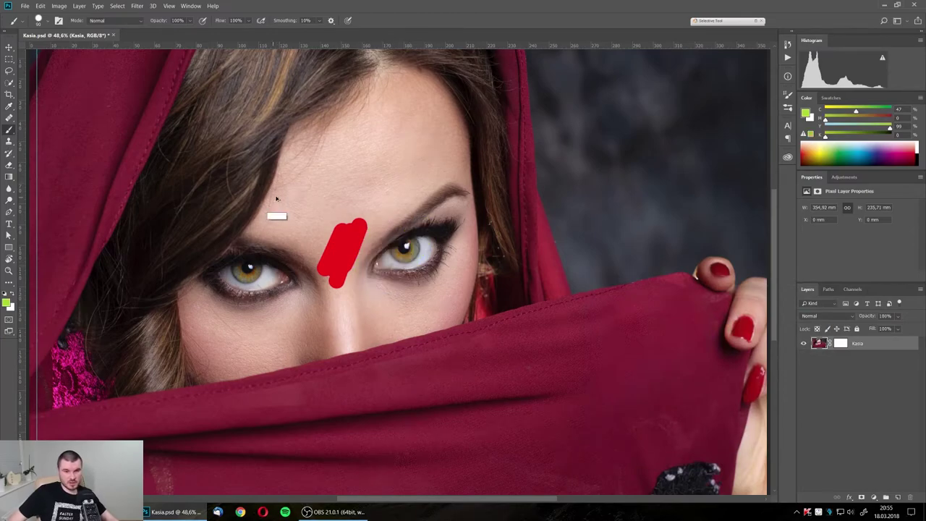
key(ctrl+alt+z)
click(13, 296)
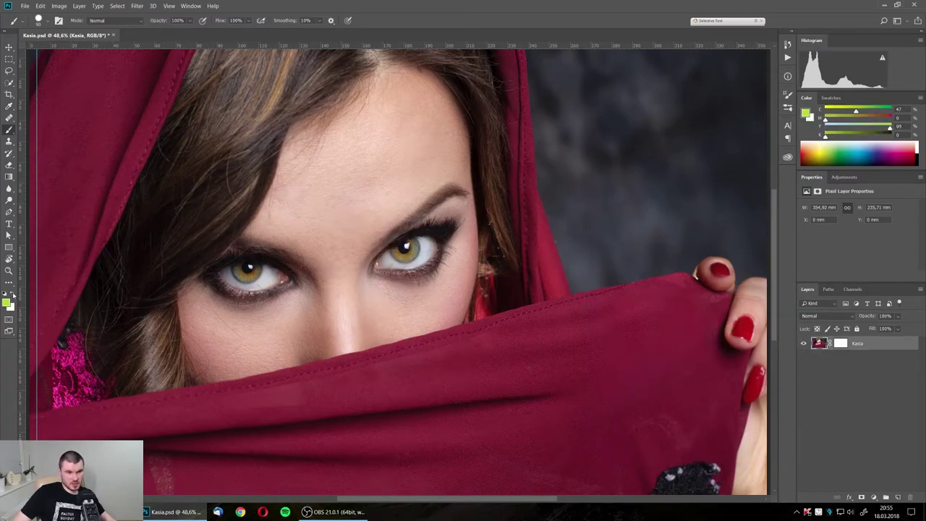
click(13, 295)
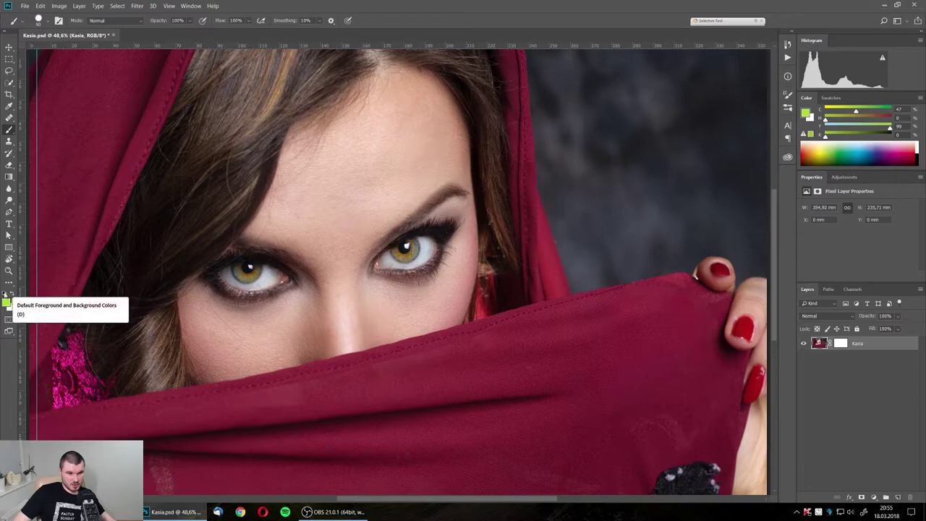
click(5, 295)
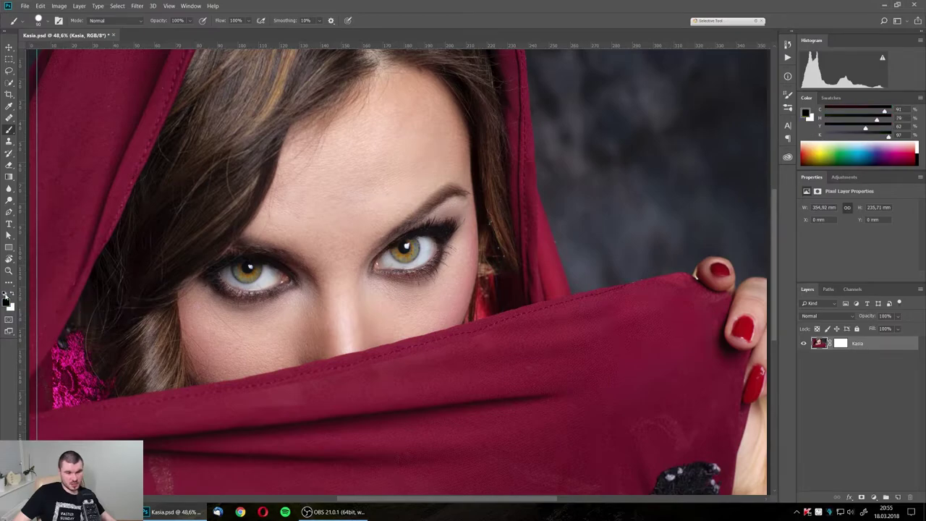
Toggle foreground and background colours with X three times, then take the Move tool
key(x)
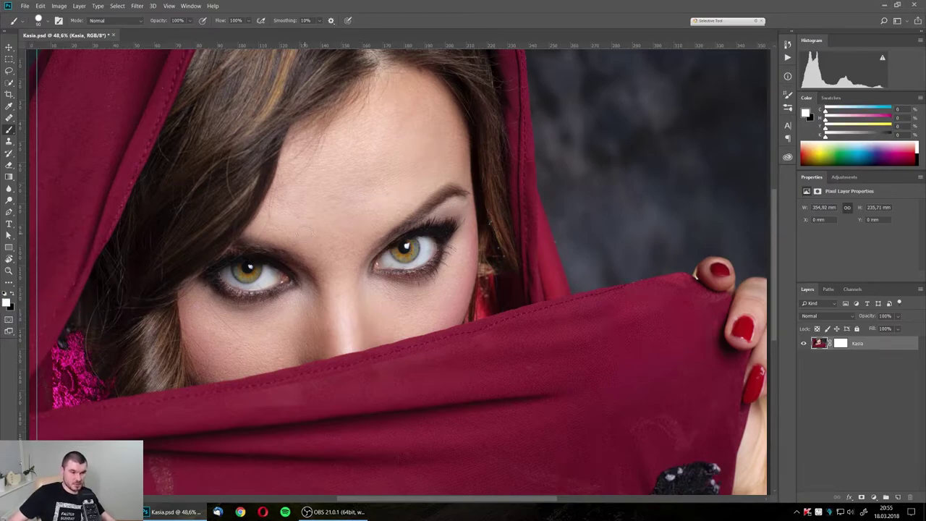
key(x)
key(x)
key(x)
key(x)
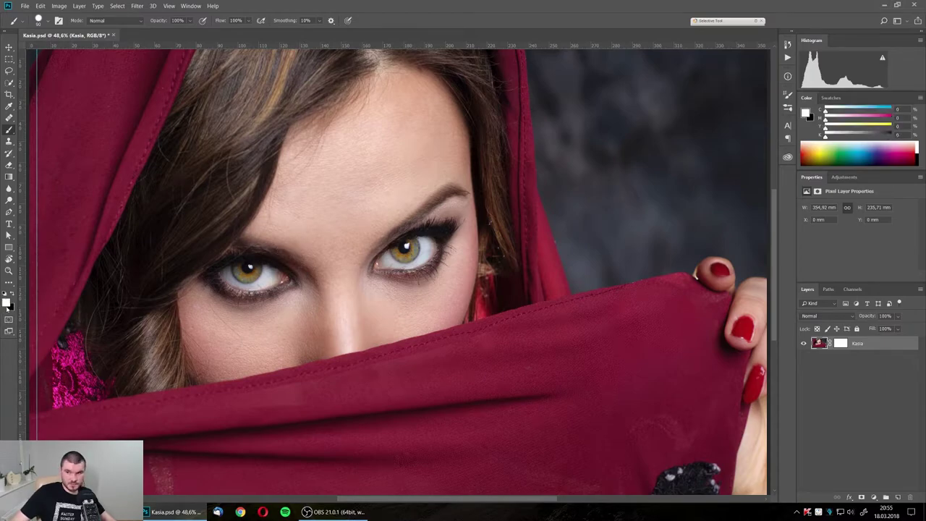
key(x)
key(v)
Deselect the Kasia layer, glance at History and the panel list, and enlarge Properties
click(837, 366)
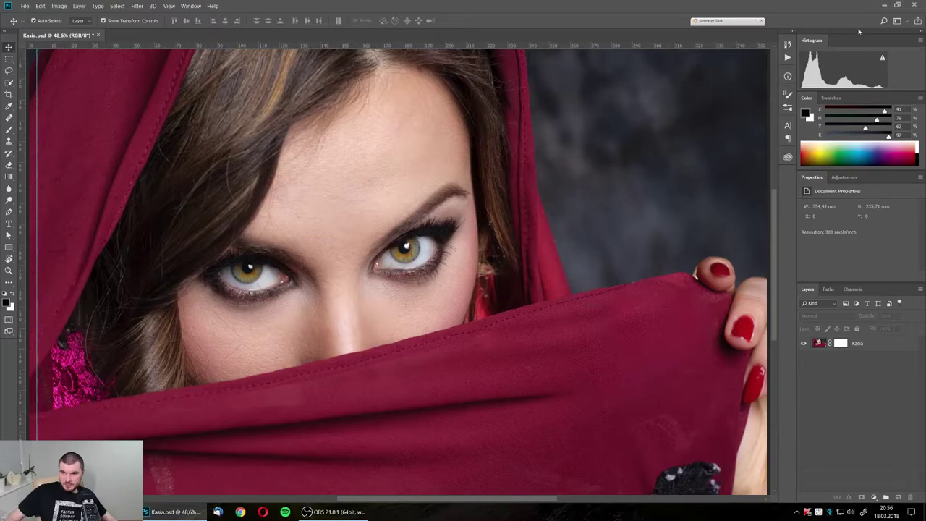
click(788, 45)
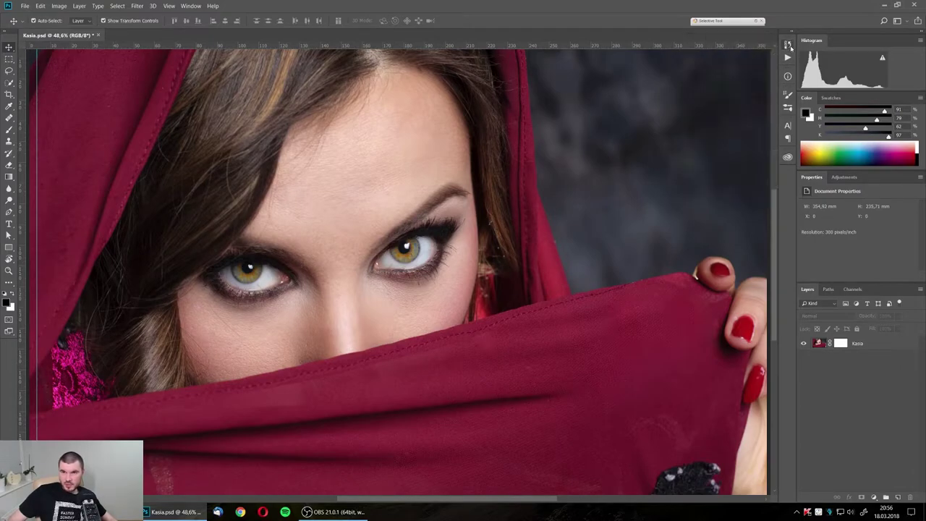
click(189, 6)
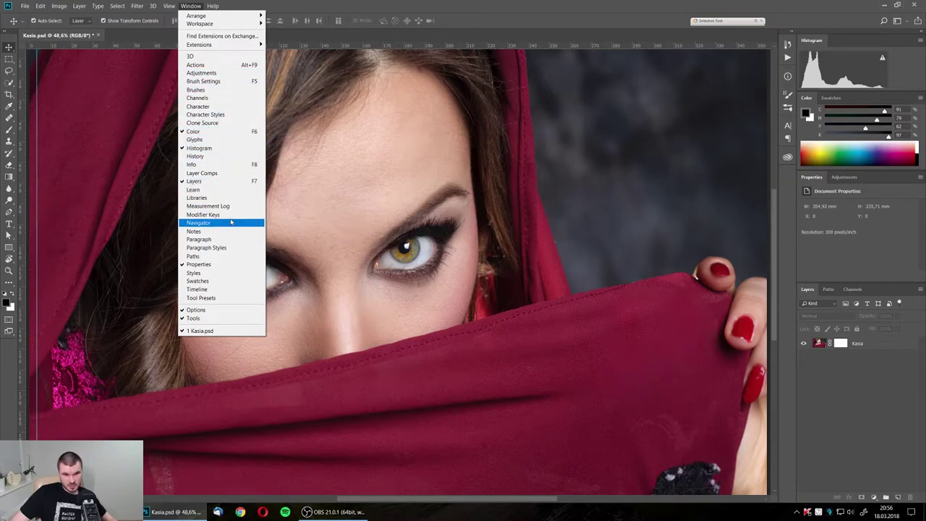
click(788, 188)
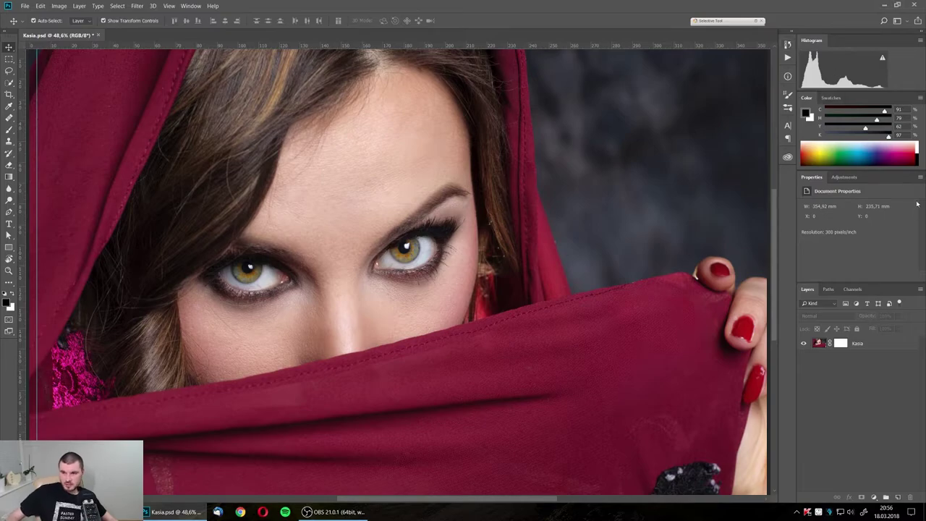
drag(890, 170, 890, 153)
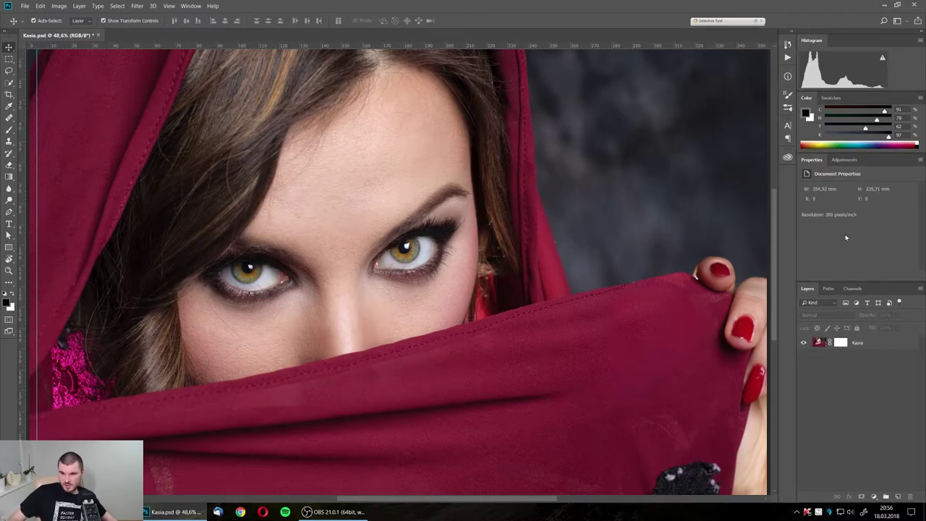
Briefly show the Character, Brush Presets, Brush Settings and Actions panels
click(788, 127)
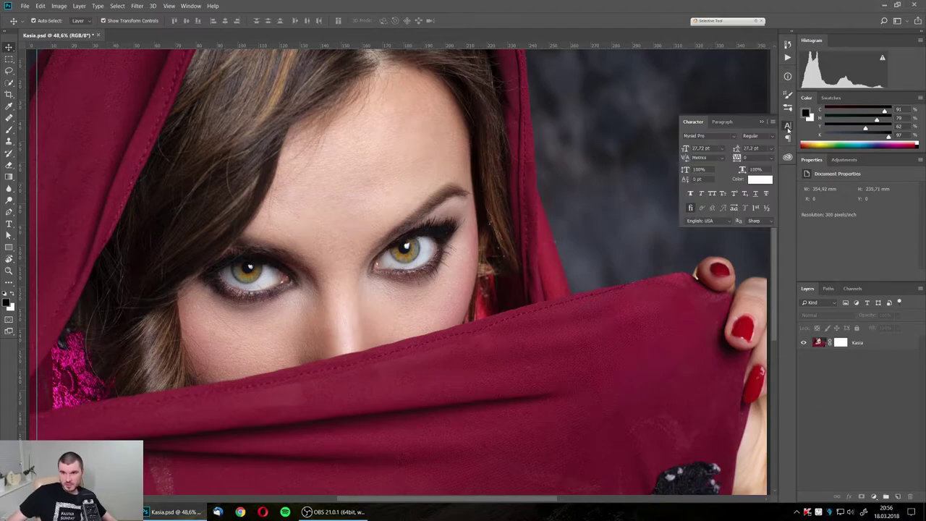
click(788, 127)
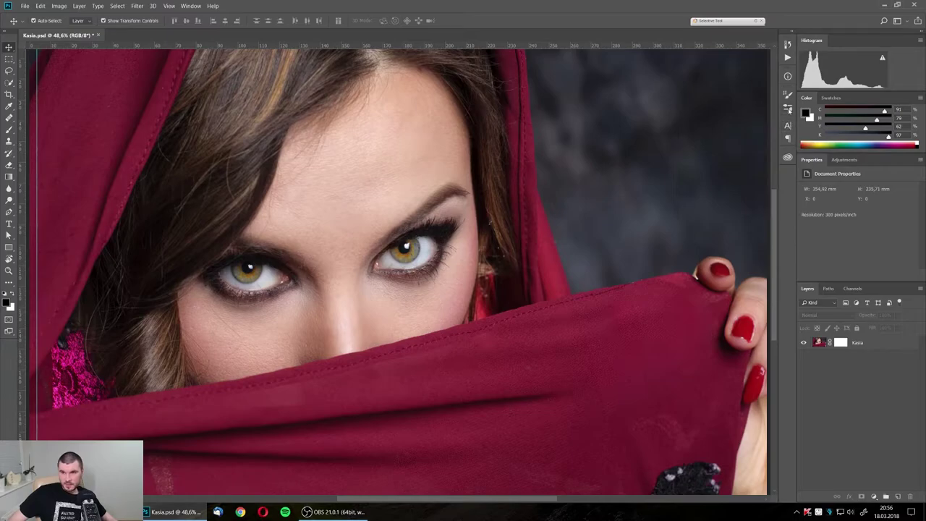
click(788, 106)
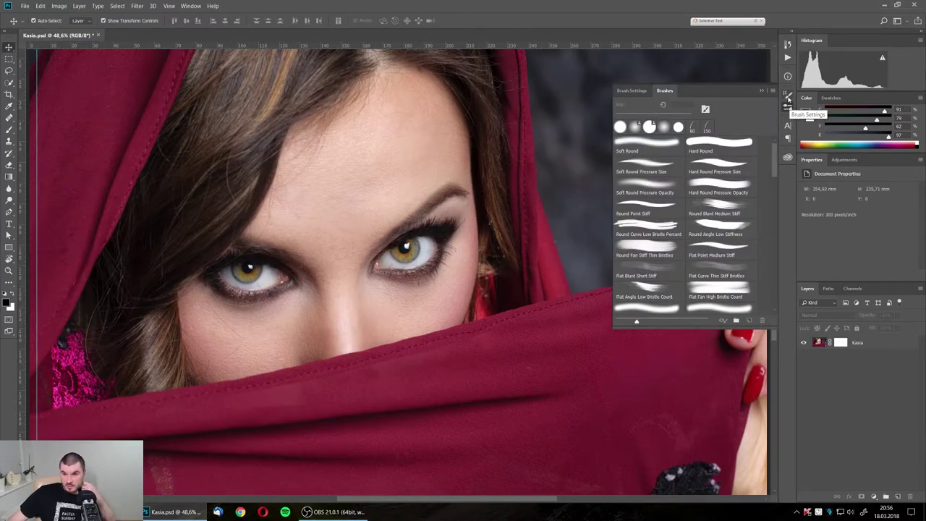
click(787, 99)
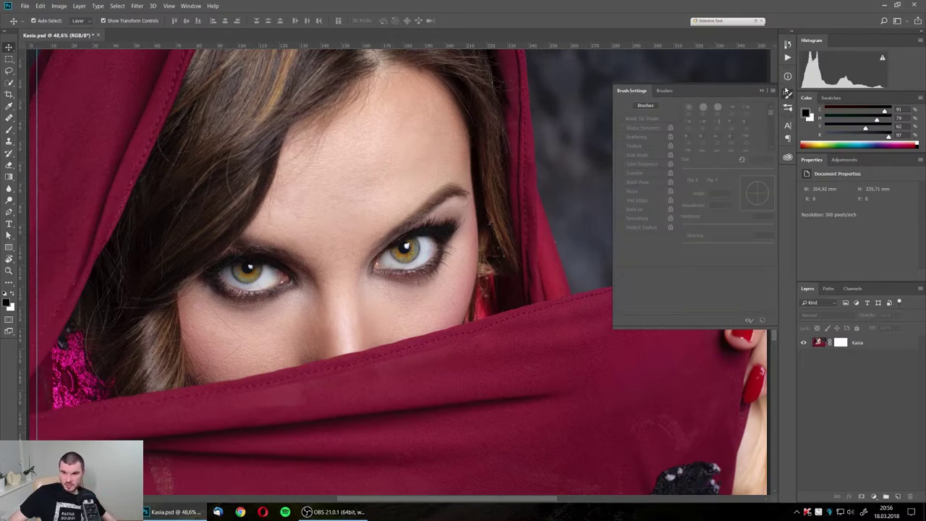
click(788, 60)
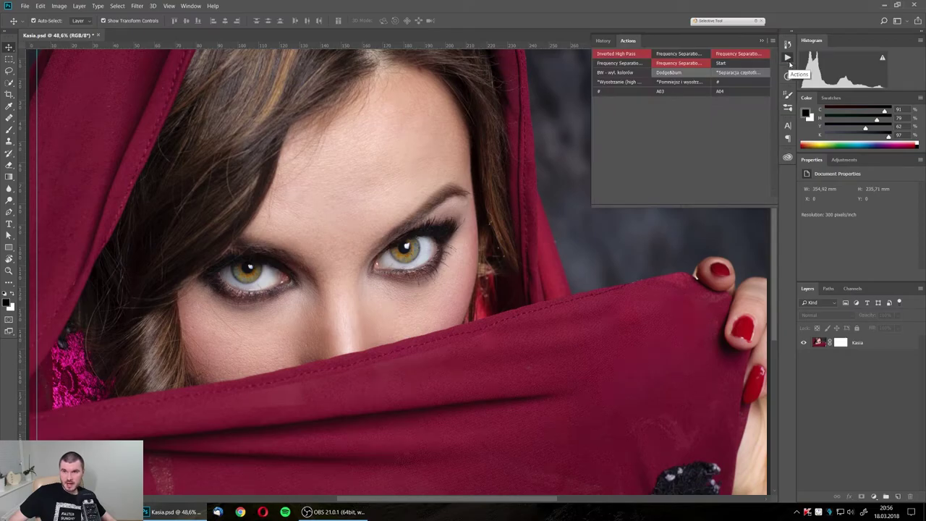
click(788, 59)
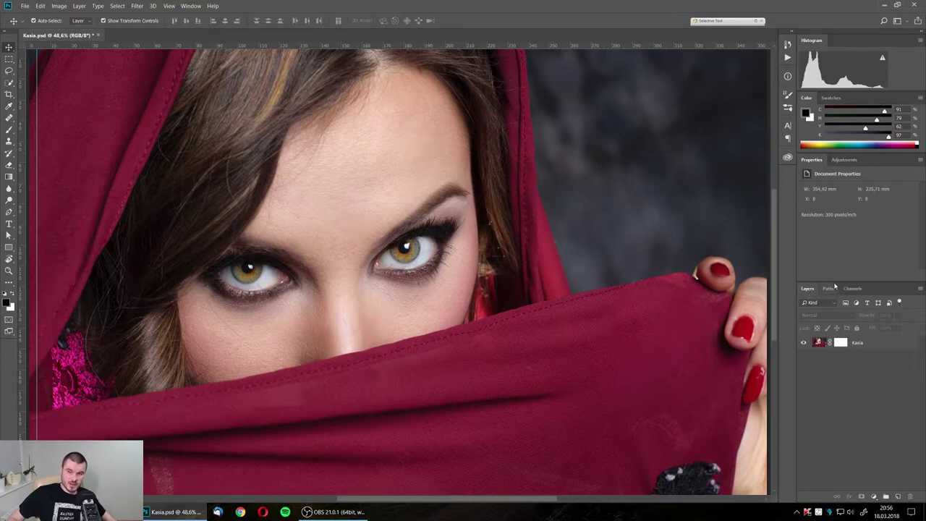
Add an empty Layer 1 above Kasia, browse the Layer menu, and hide Layer 1
drag(834, 282, 834, 264)
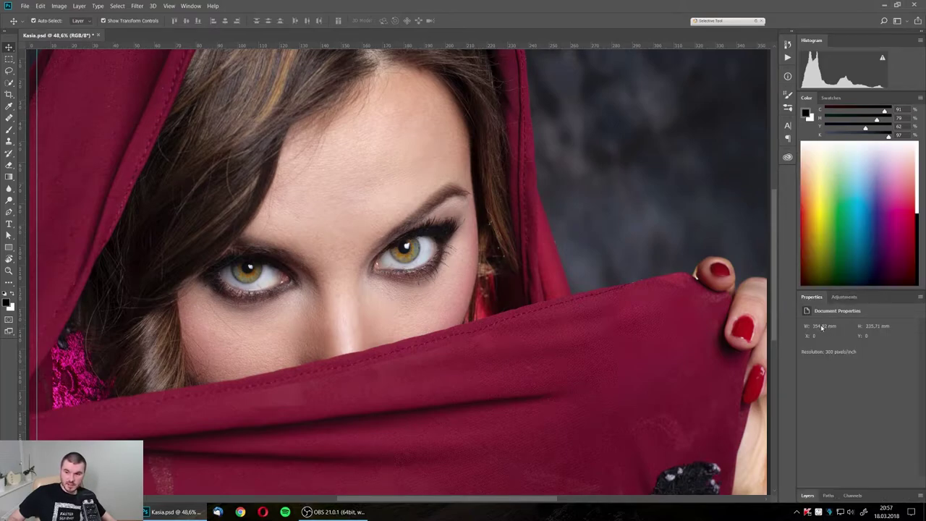
click(837, 325)
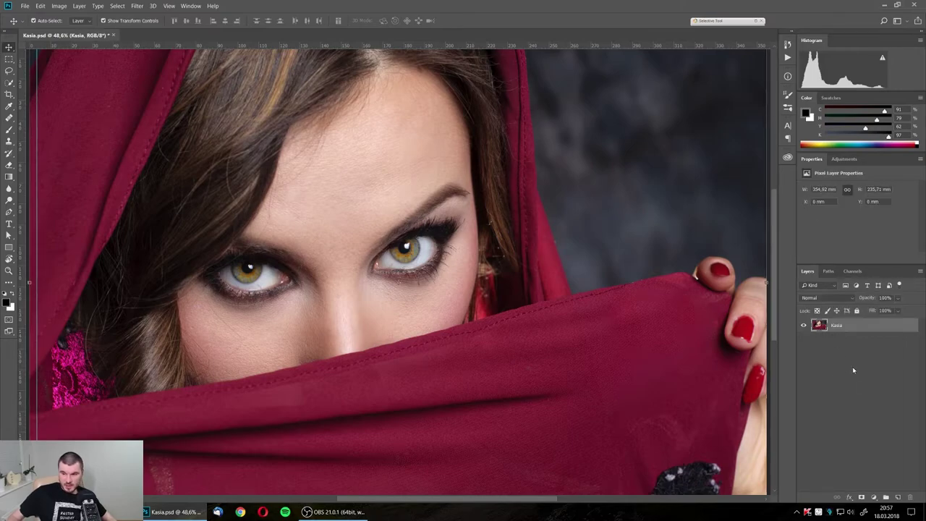
click(898, 498)
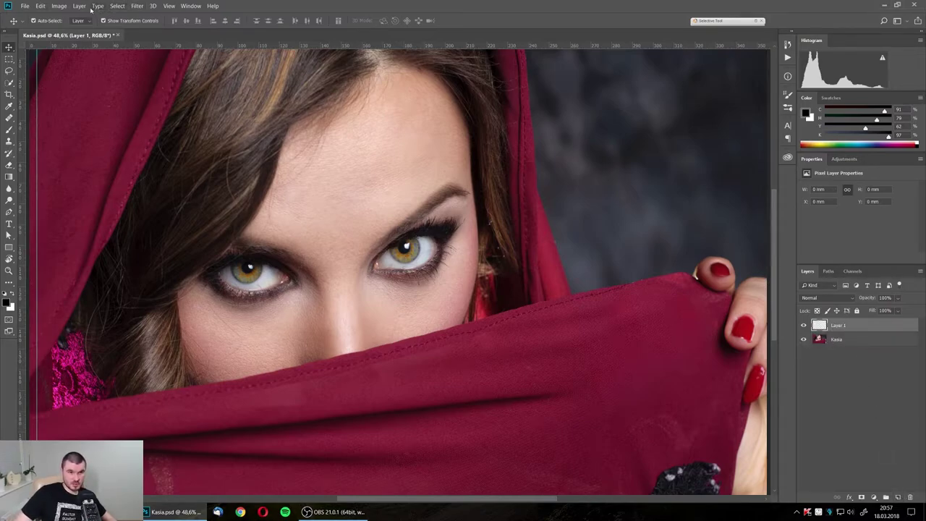
click(138, 6)
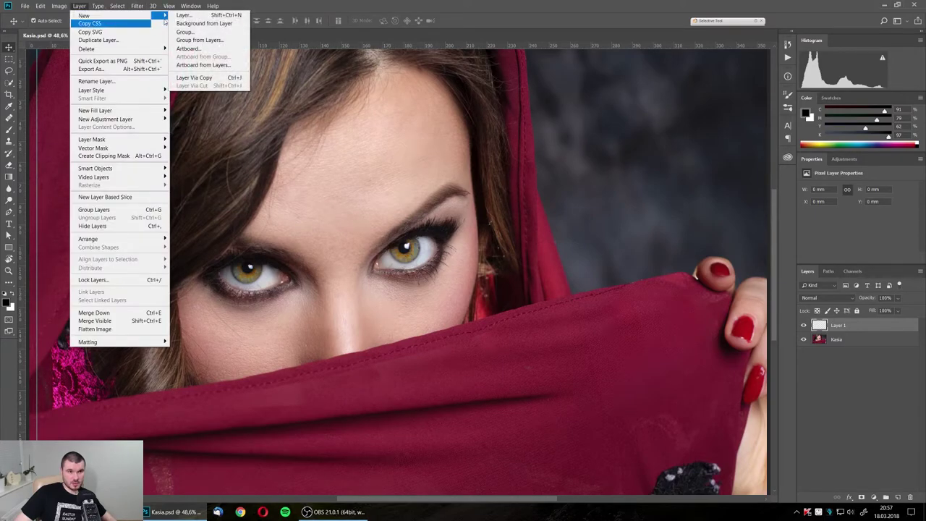
mouse_move(116, 15)
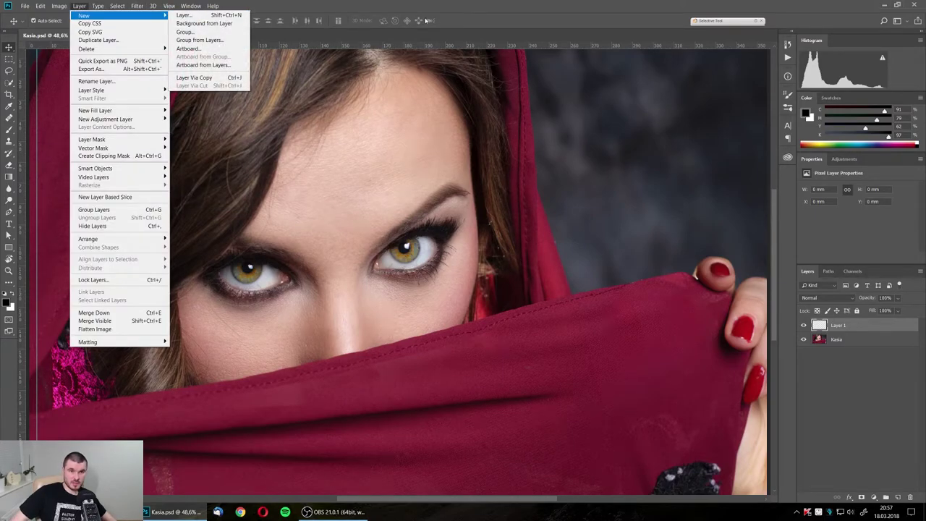
click(430, 17)
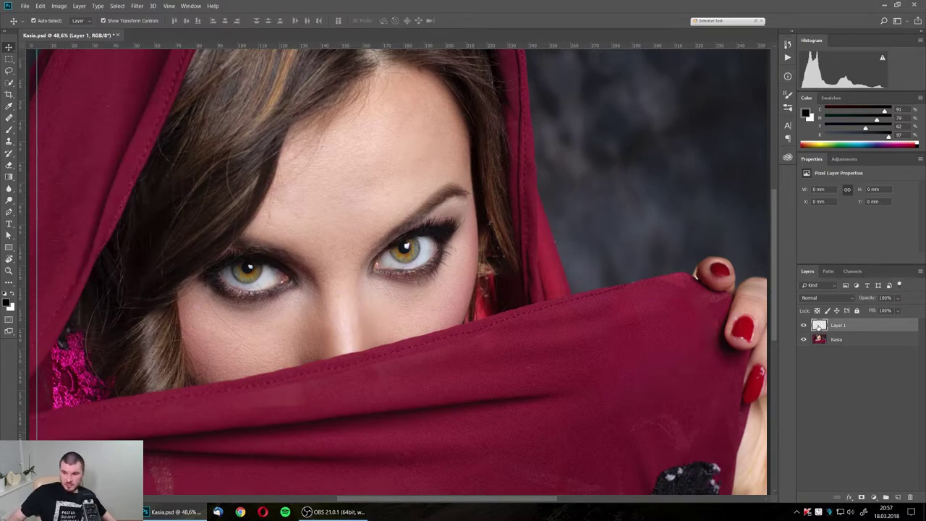
click(804, 327)
Paint a black scribble on the Kasia layer's background, then undo it
click(838, 339)
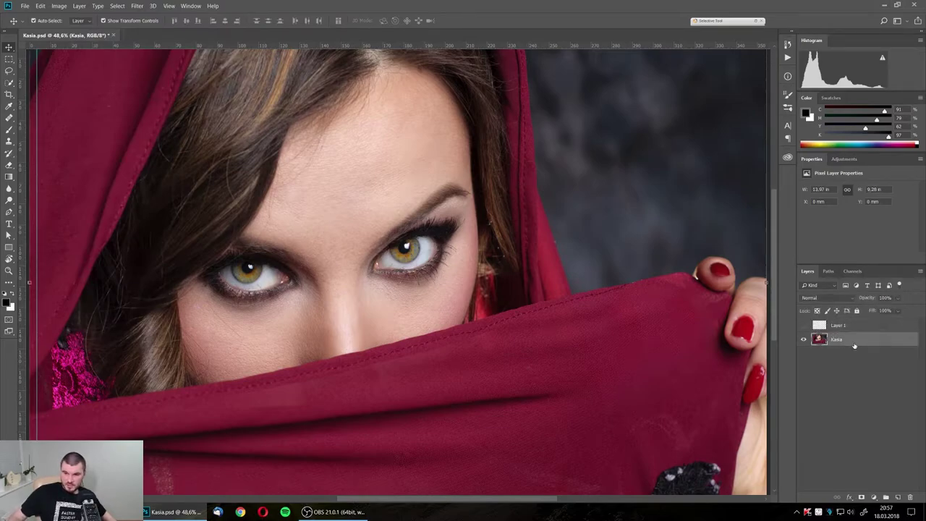
key(b)
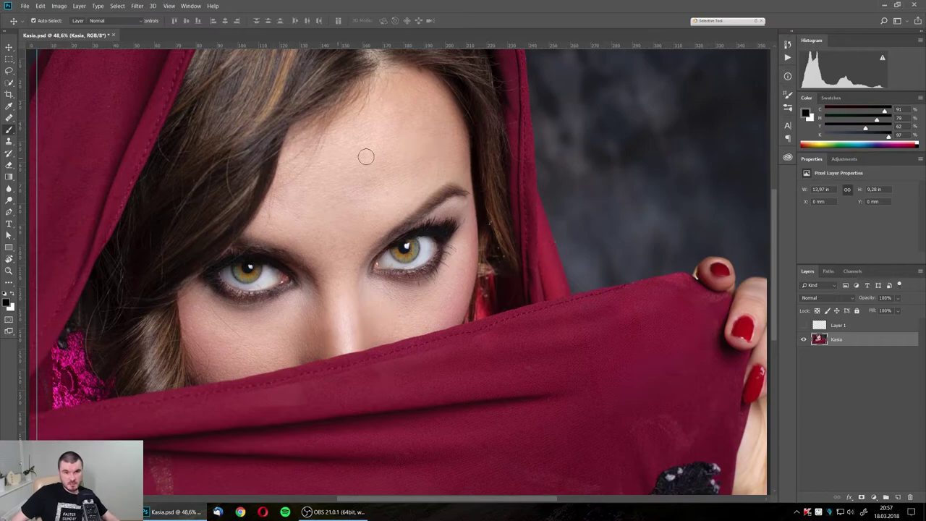
mouse_move(628, 190)
mouse_down()
mouse_move(601, 169)
mouse_move(561, 193)
mouse_move(544, 152)
mouse_move(598, 182)
mouse_up()
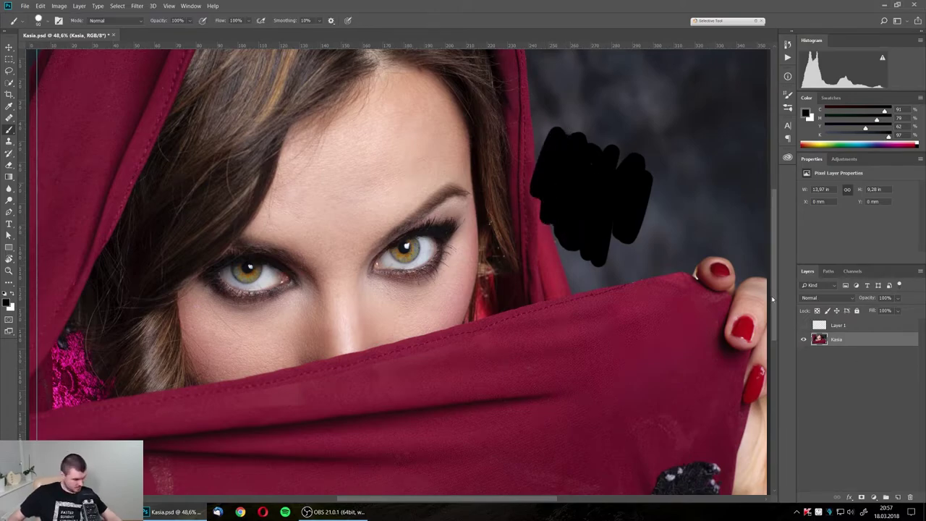
mouse_move(584, 263)
mouse_down()
mouse_move(465, 268)
mouse_move(464, 237)
mouse_move(463, 261)
mouse_up()
key(ctrl+minus)
key(e)
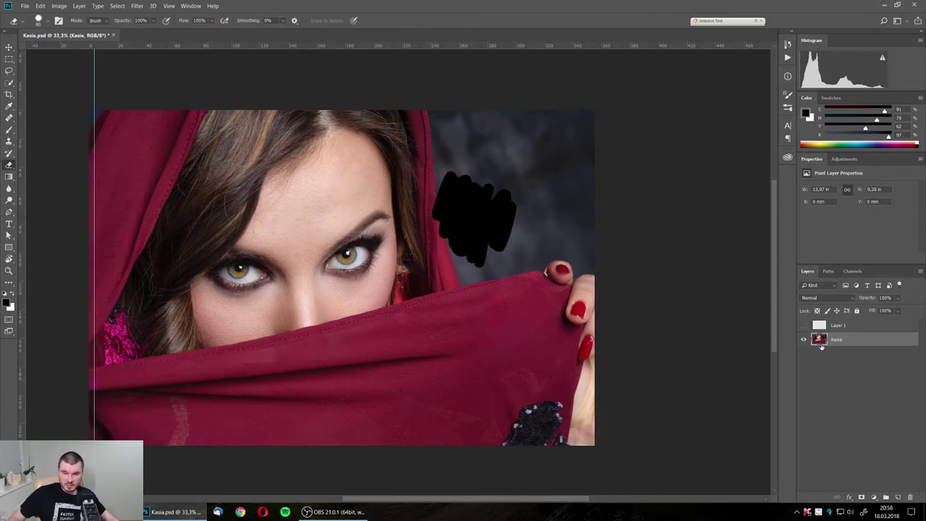
key(ctrl+alt+z)
key(ctrl+alt+z)
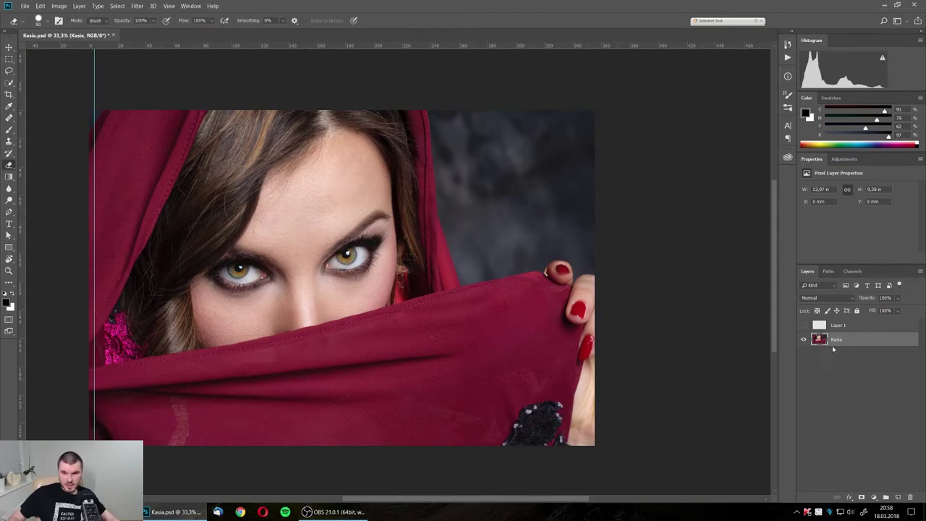
Paint a black scribble on Layer 1, move it onto the hood, and toggle its visibility
click(828, 325)
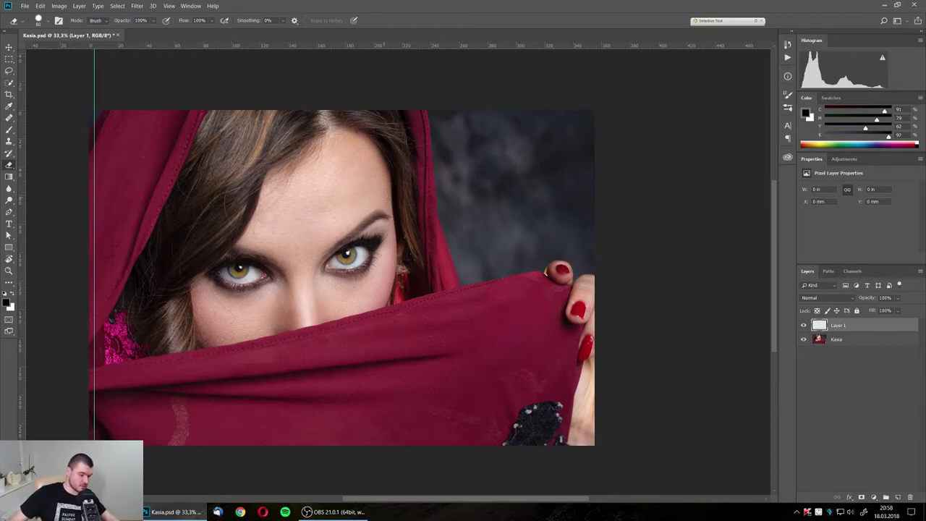
key(b)
mouse_move(477, 177)
mouse_down()
mouse_move(464, 228)
mouse_move(493, 225)
mouse_move(494, 191)
mouse_move(510, 217)
mouse_move(482, 186)
mouse_up()
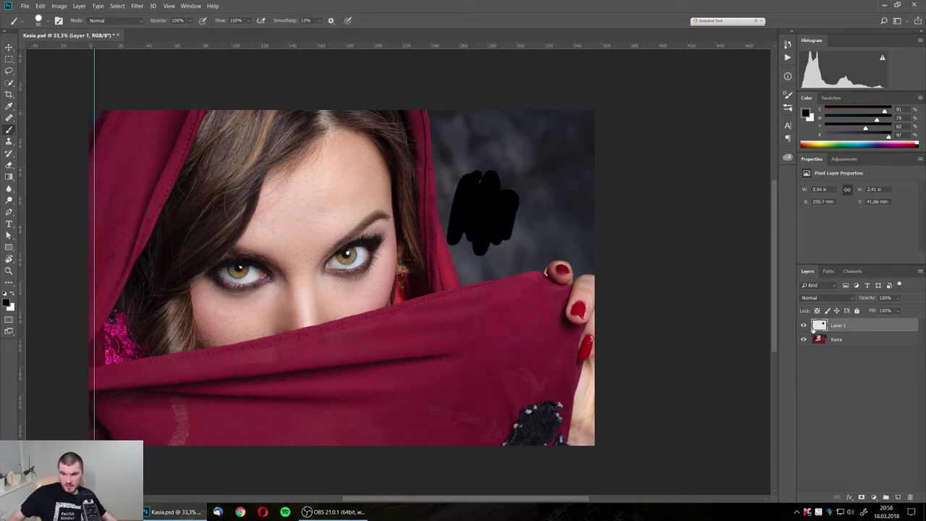
key(v)
mouse_move(506, 197)
mouse_down()
mouse_move(427, 197)
mouse_move(546, 197)
mouse_move(492, 319)
mouse_move(505, 202)
mouse_move(513, 197)
mouse_move(401, 216)
mouse_move(521, 174)
mouse_up()
key(v)
click(803, 326)
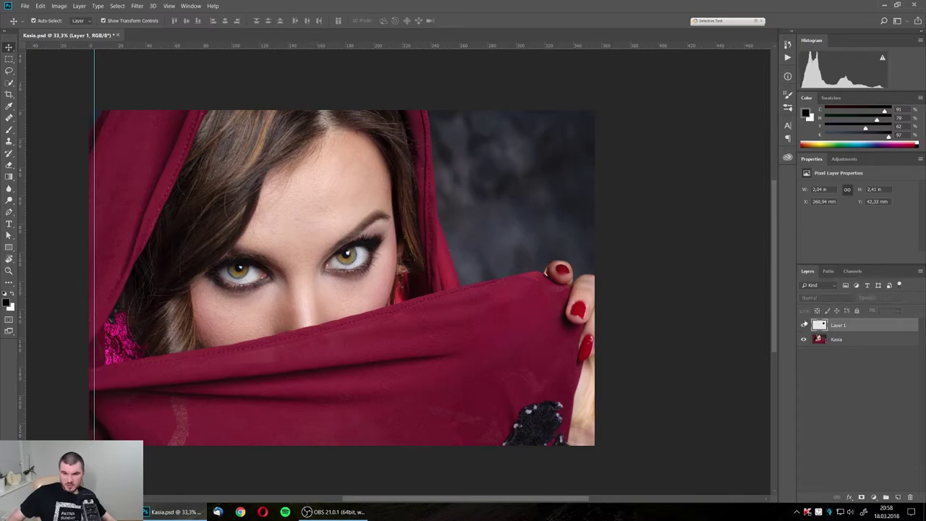
click(837, 340)
Move Layer 1 below Kasia and test-shift the photo to reveal the blob, undoing each shift
mouse_move(482, 350)
mouse_down()
mouse_move(283, 367)
mouse_move(279, 344)
mouse_up()
key(ctrl+z)
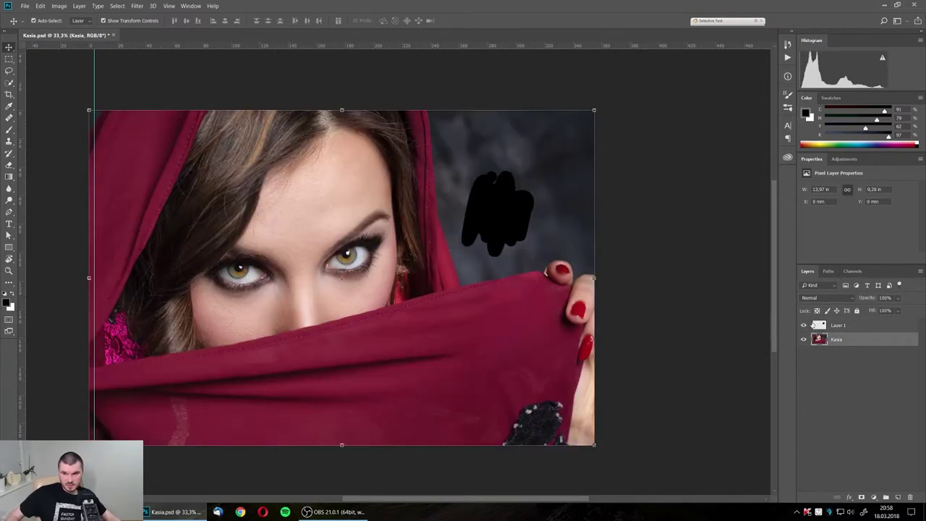
click(832, 325)
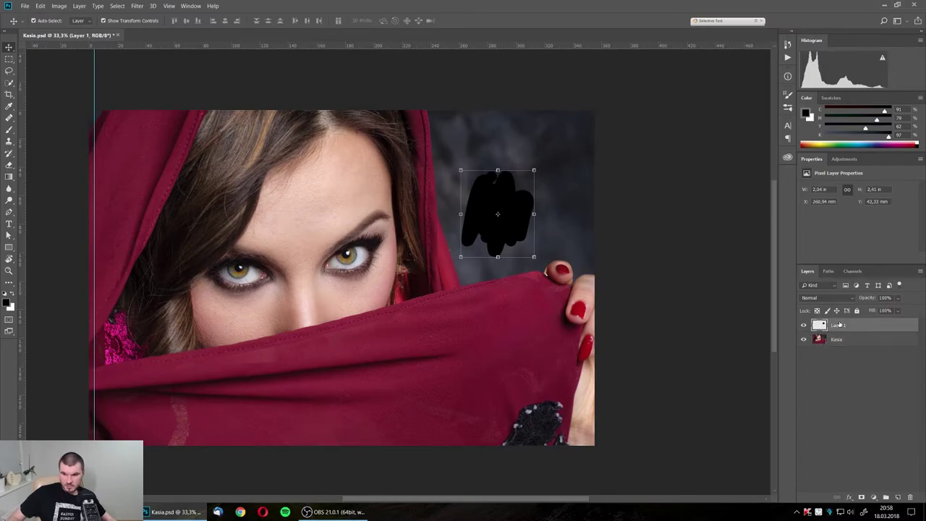
drag(841, 326, 843, 348)
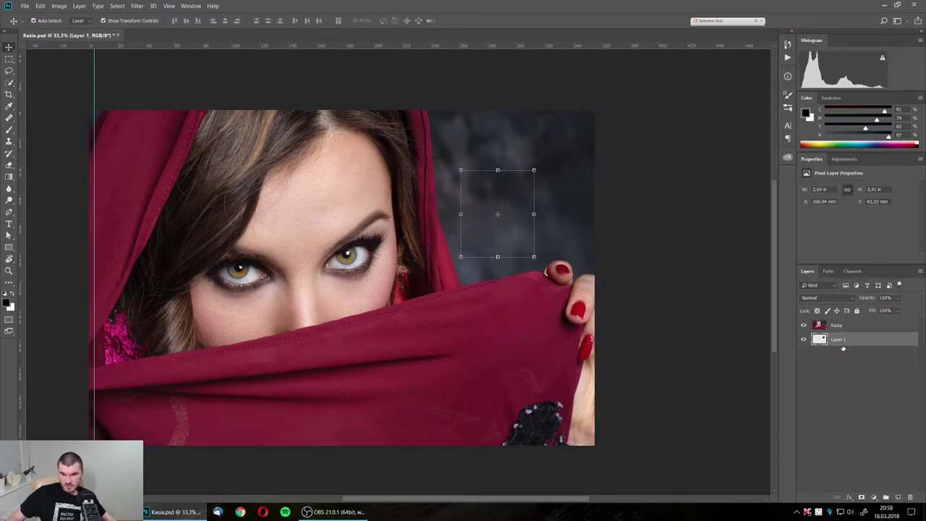
click(507, 334)
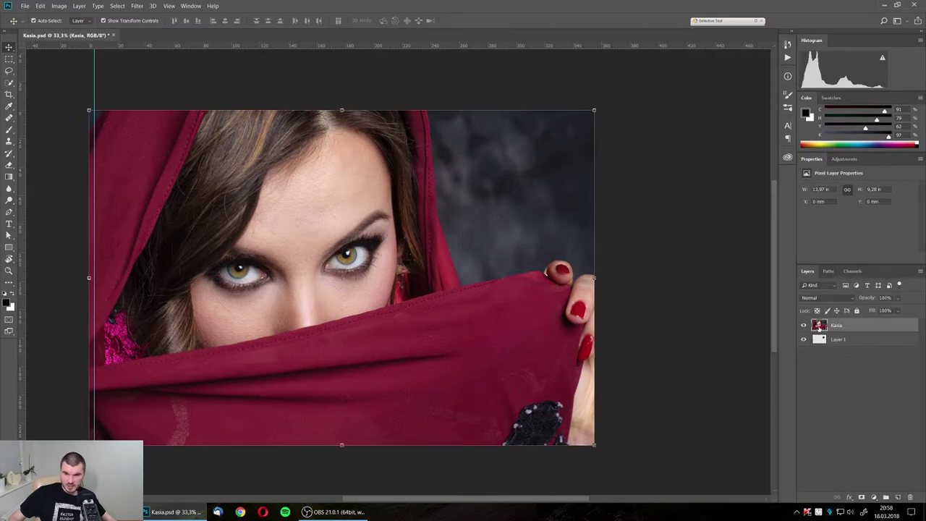
drag(507, 334, 326, 321)
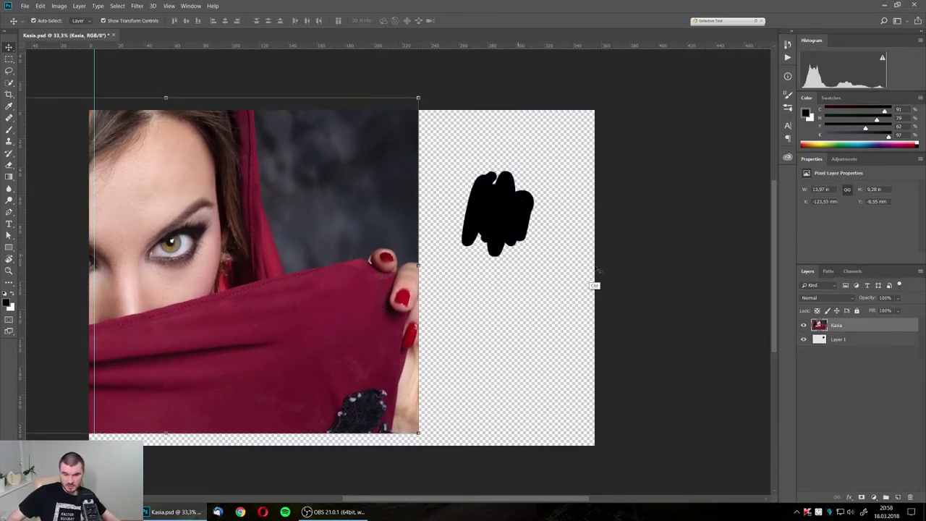
key(ctrl+z)
Put Layer 1 back above Kasia and toggle the black blob's visibility off and on
drag(846, 327, 851, 326)
mouse_move(503, 199)
mouse_down()
mouse_move(562, 229)
mouse_move(440, 134)
mouse_move(526, 230)
mouse_up()
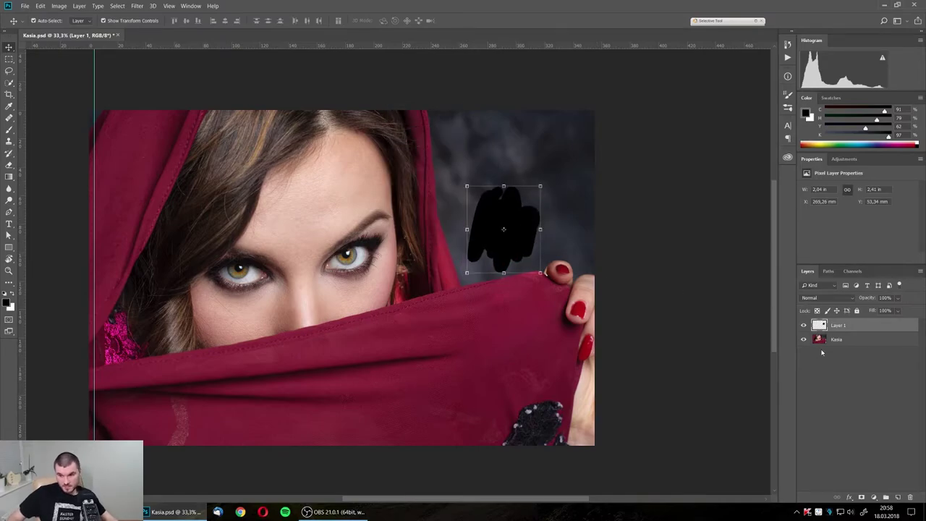
click(854, 362)
click(849, 327)
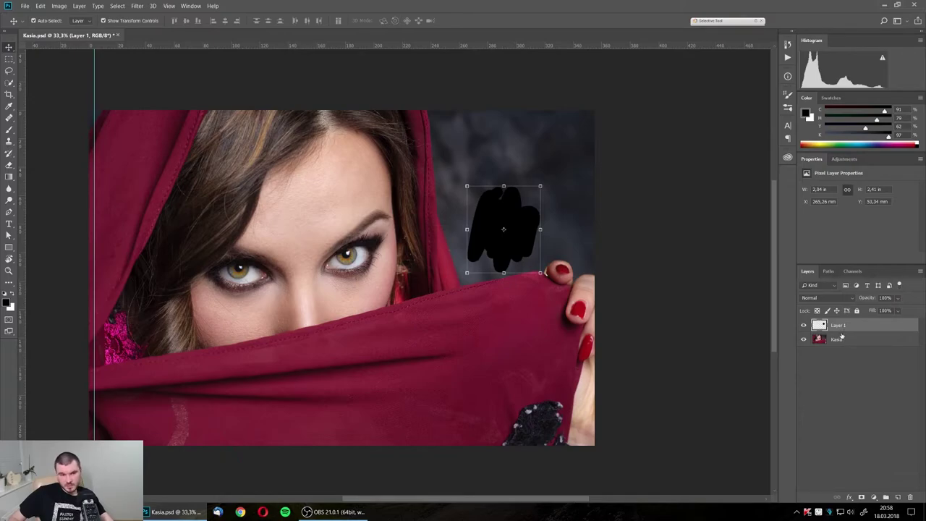
click(804, 327)
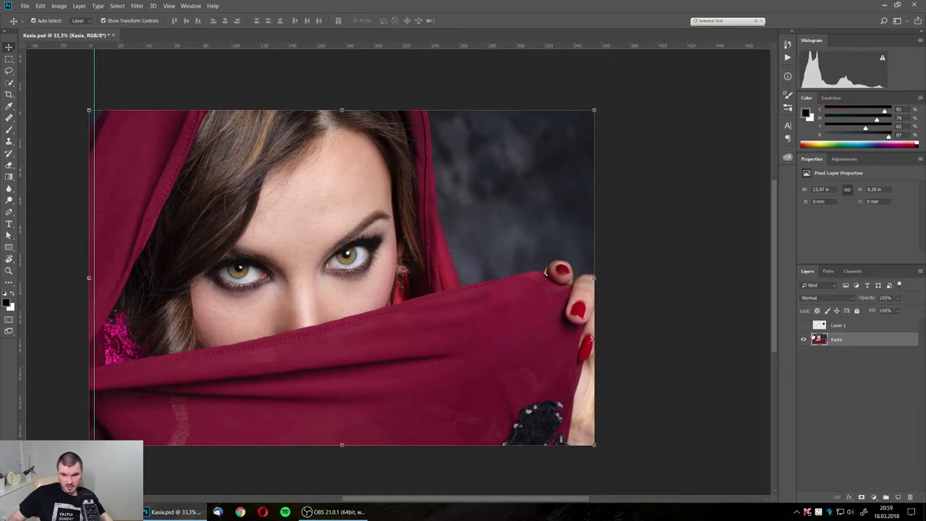
click(804, 326)
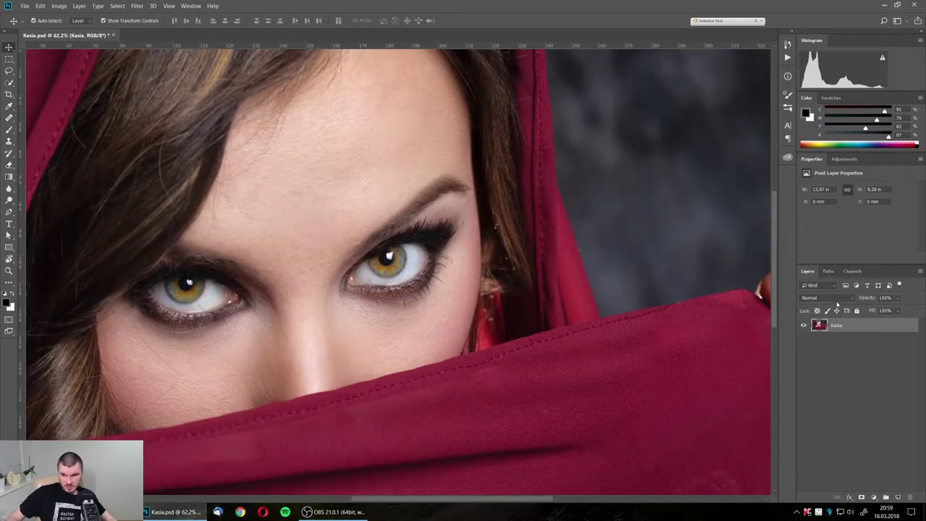
Check the blending modes list, keep Normal, and add a new empty layer above Kasia
click(834, 299)
click(836, 299)
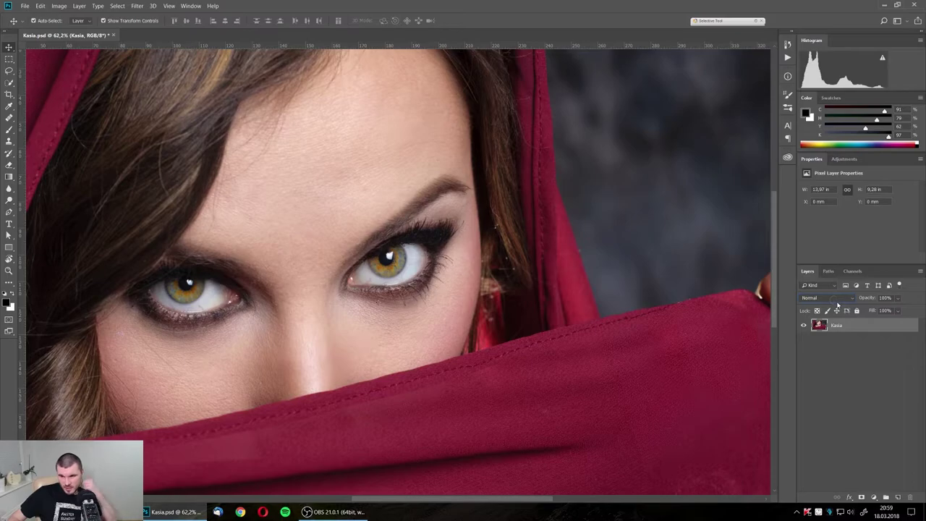
click(839, 301)
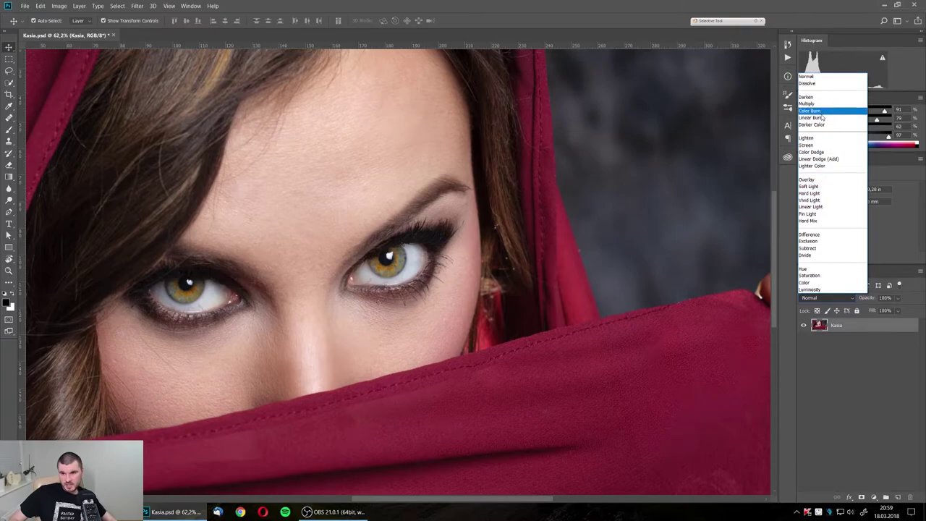
click(843, 354)
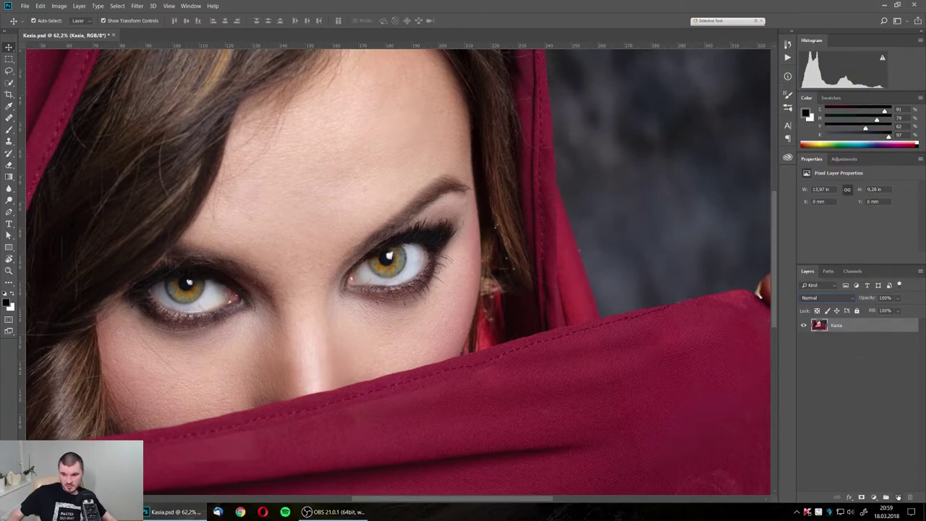
click(898, 497)
Pick a pink foreground colour (fb6464) and brush strokes under both eyes
key(b)
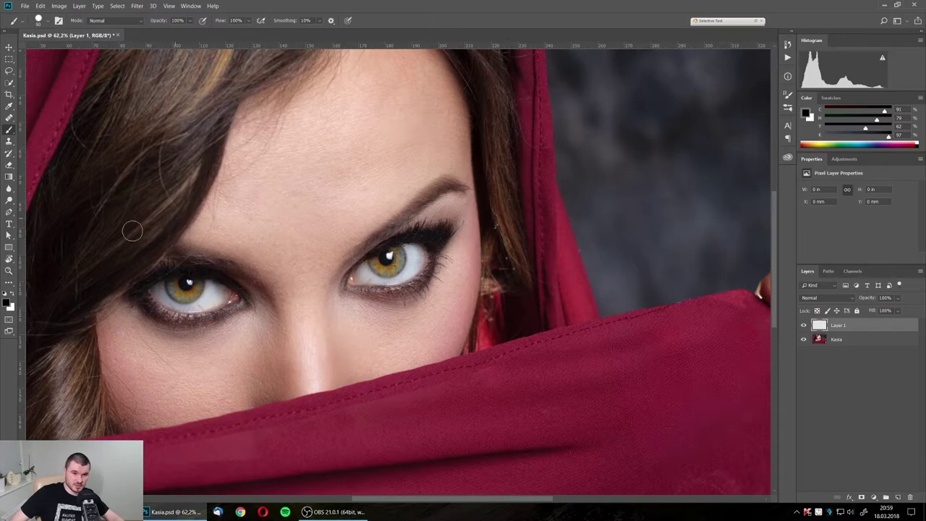
click(7, 303)
click(652, 332)
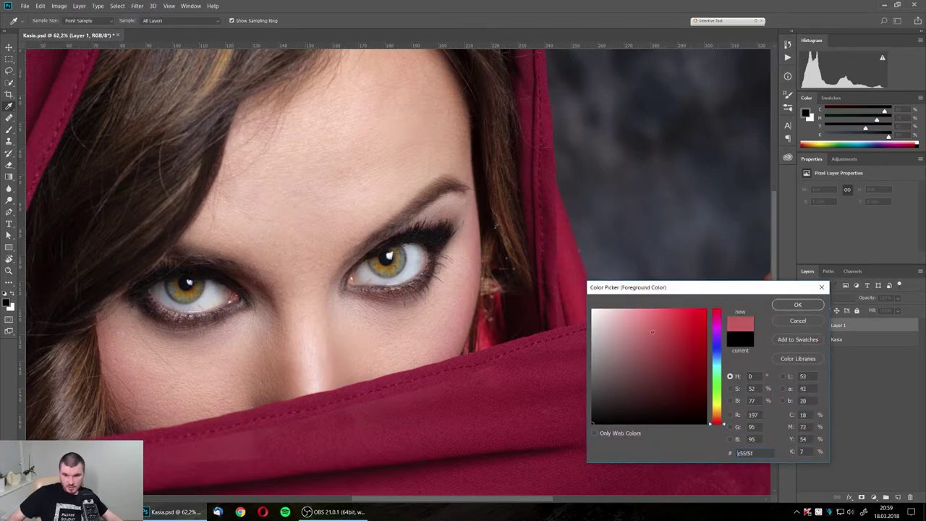
mouse_move(652, 333)
mouse_down()
mouse_move(675, 309)
mouse_move(687, 312)
mouse_up()
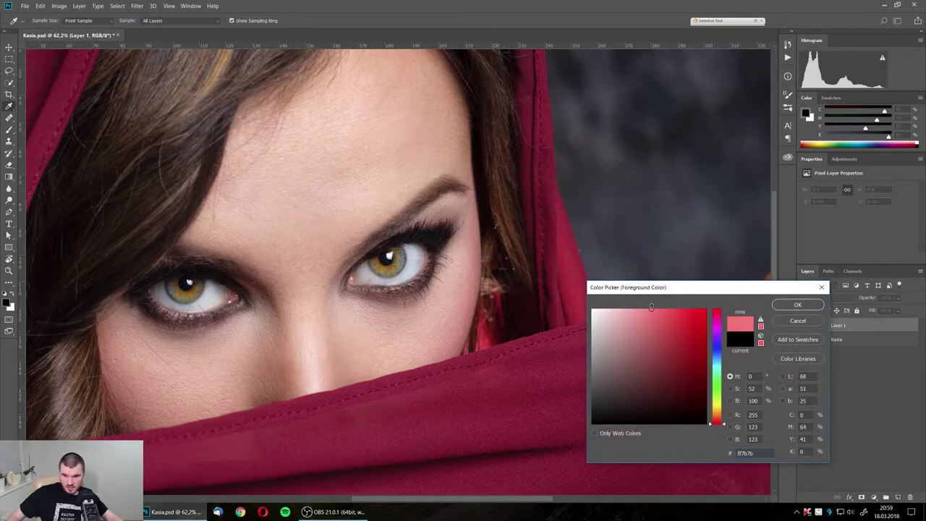
click(797, 304)
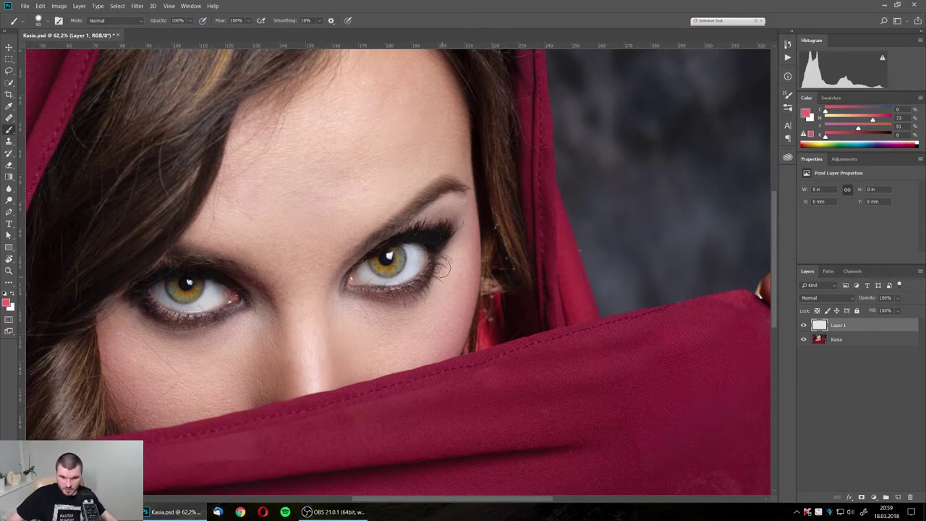
mouse_move(446, 254)
mouse_down()
mouse_move(343, 303)
mouse_move(452, 261)
mouse_up()
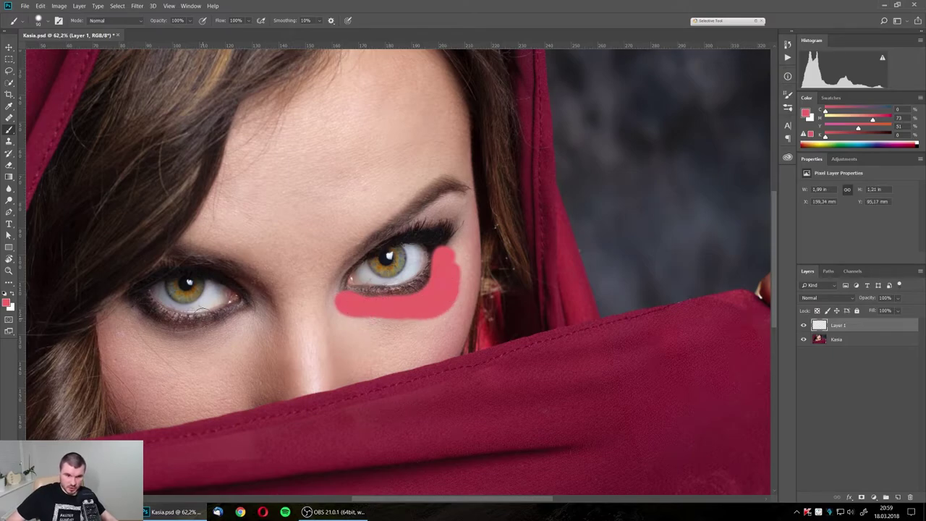
mouse_move(245, 317)
mouse_down()
mouse_move(207, 329)
mouse_move(120, 325)
mouse_move(138, 313)
mouse_move(238, 313)
mouse_move(186, 343)
mouse_move(123, 322)
mouse_up()
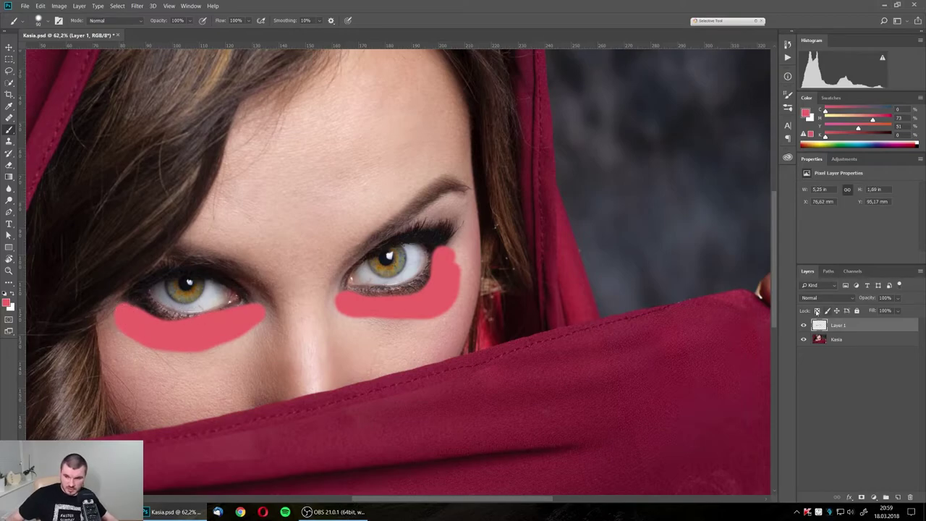
click(833, 298)
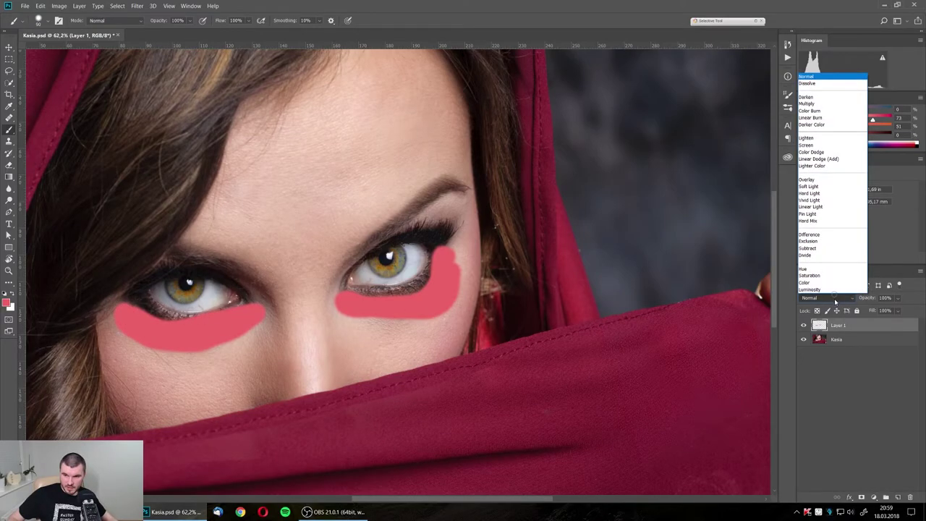
click(850, 81)
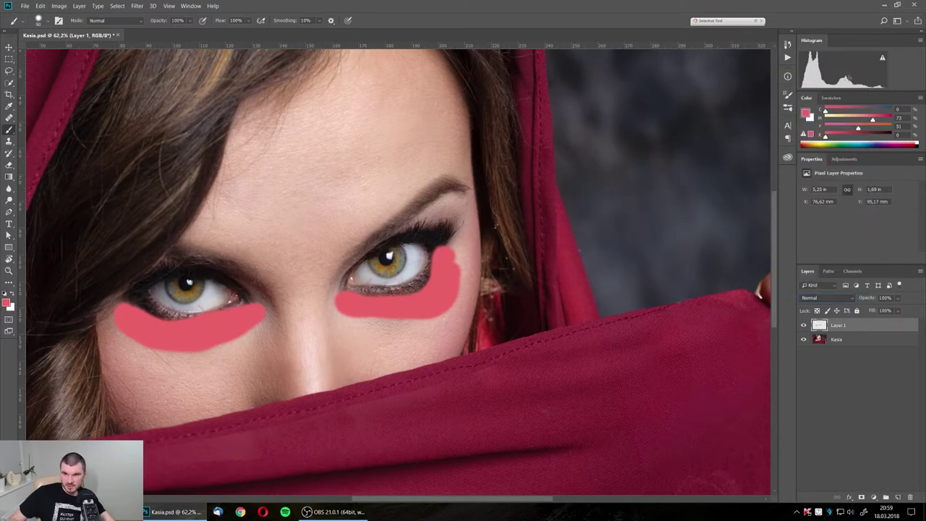
click(829, 298)
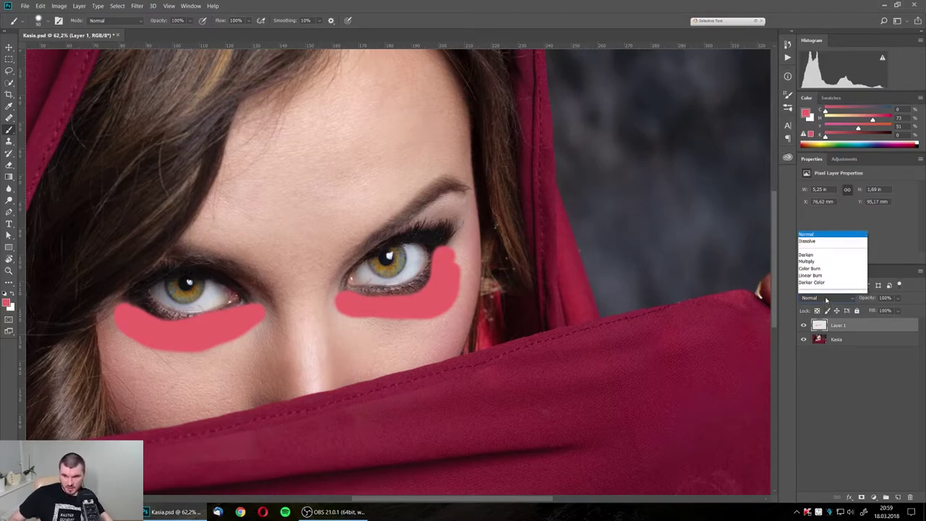
key(Down)
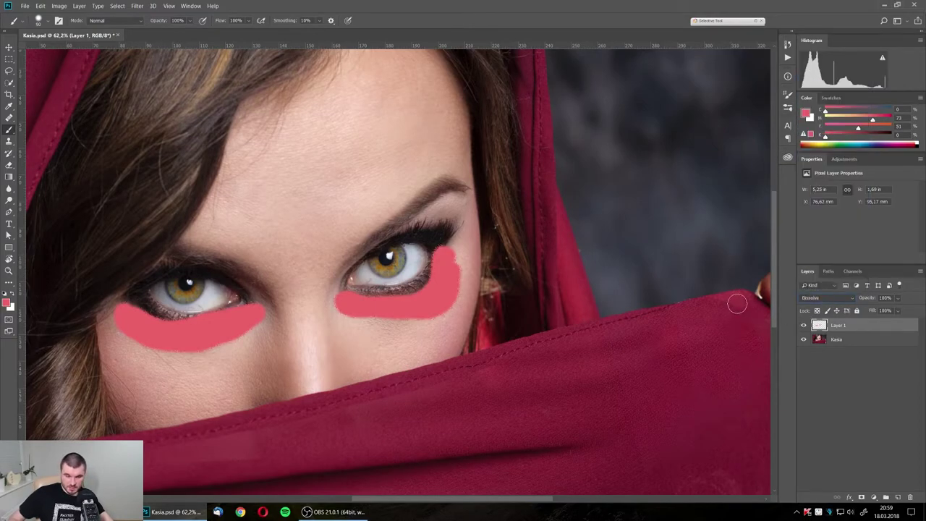
key(Down)
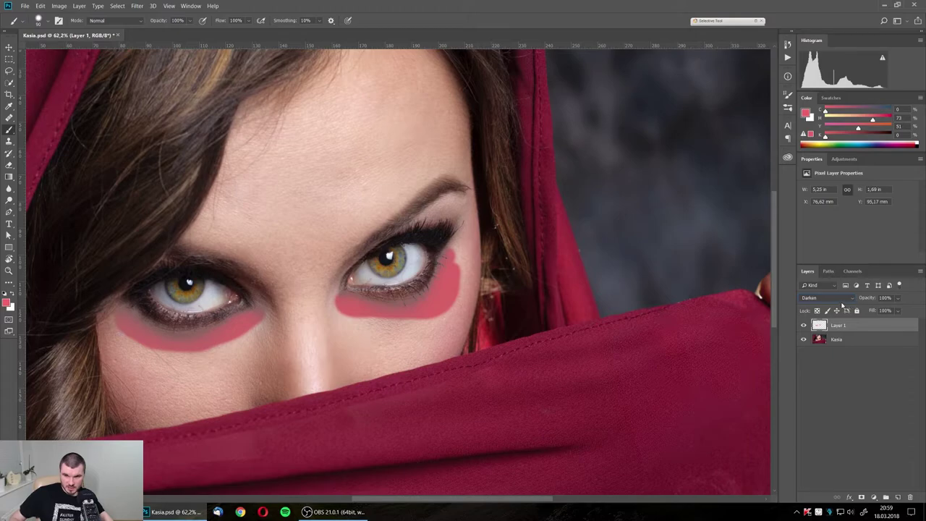
key(Up)
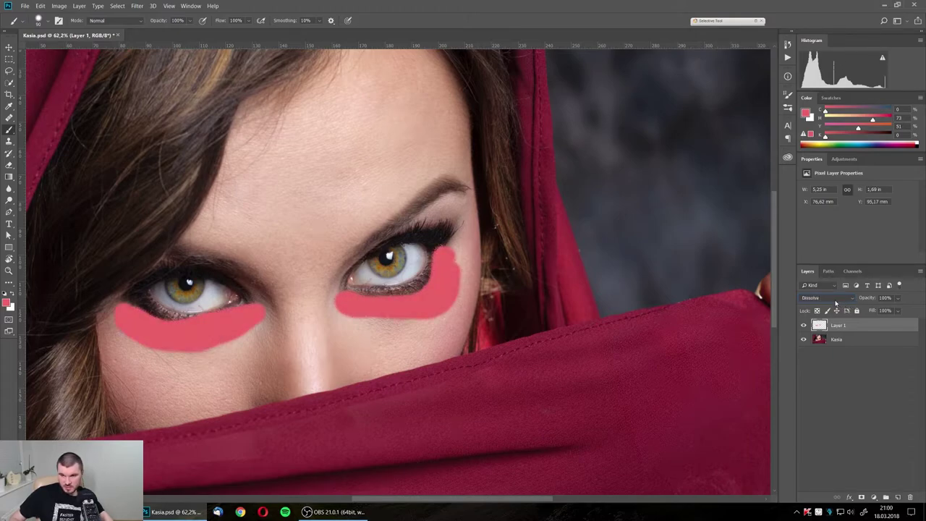
key(Down)
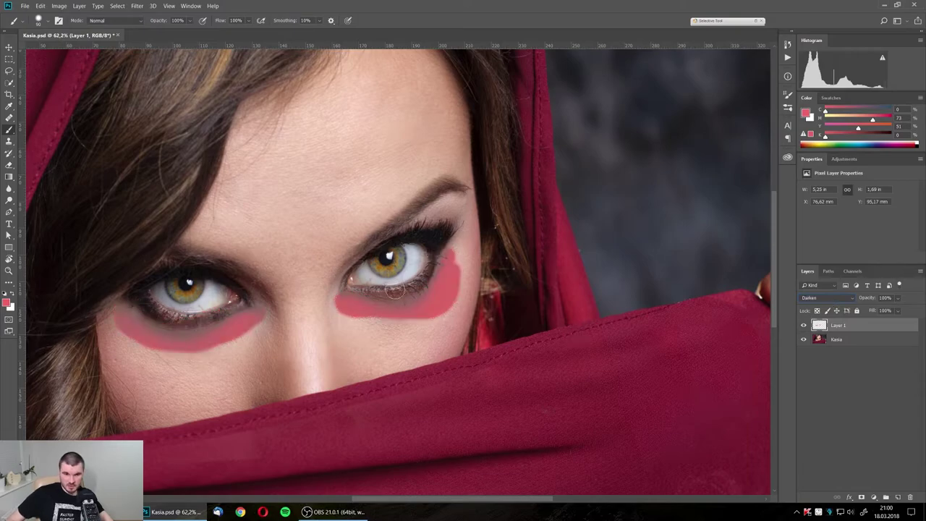
key(Down)
key(Down)
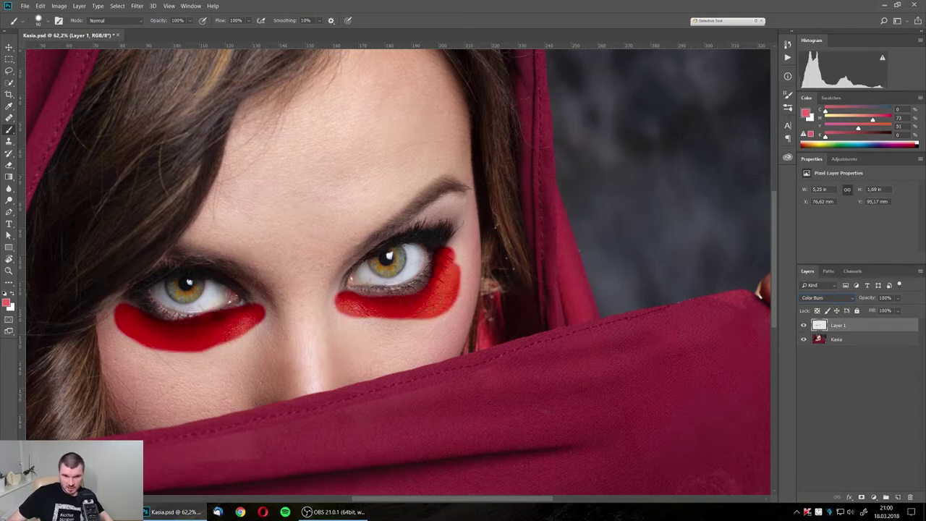
key(Up)
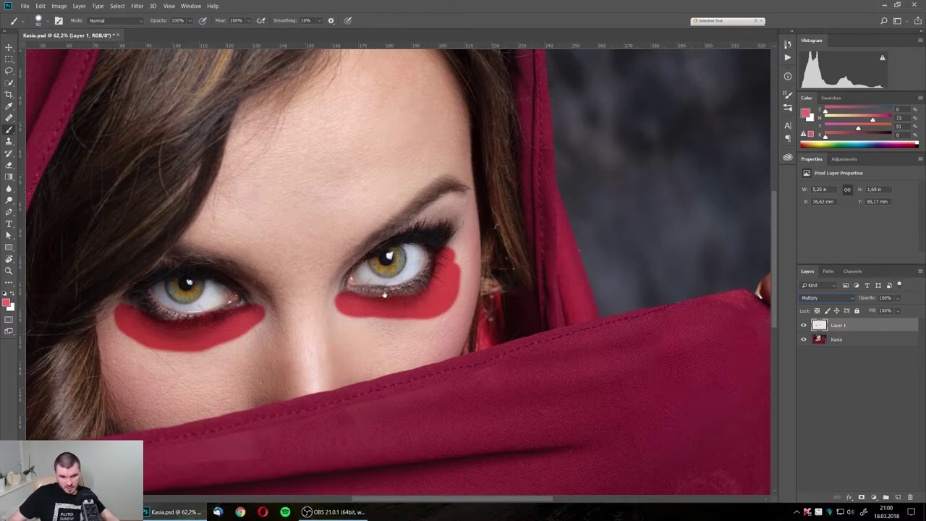
scroll(387, 292, up, 3)
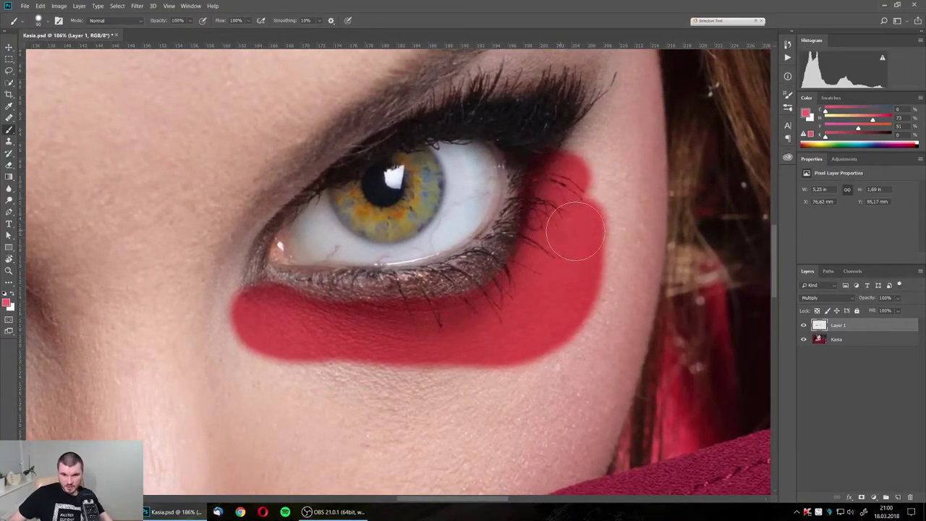
click(829, 304)
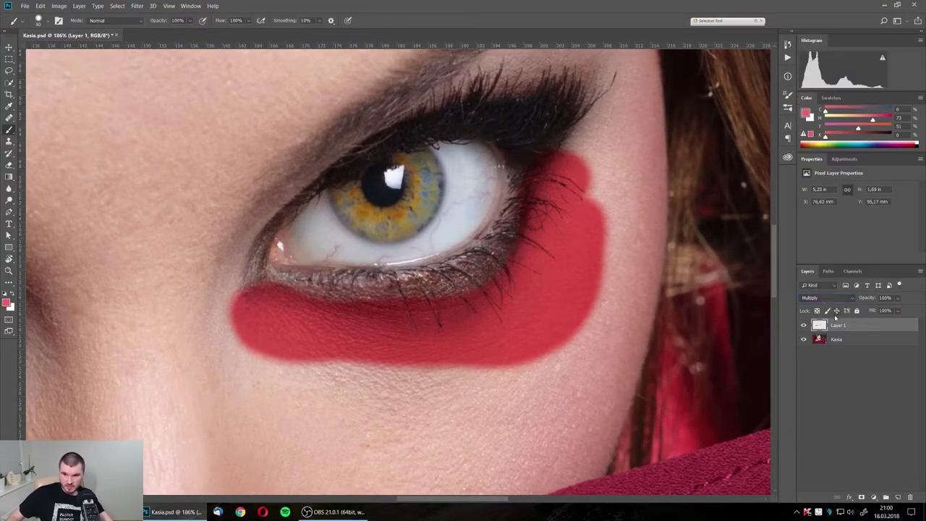
key(Up)
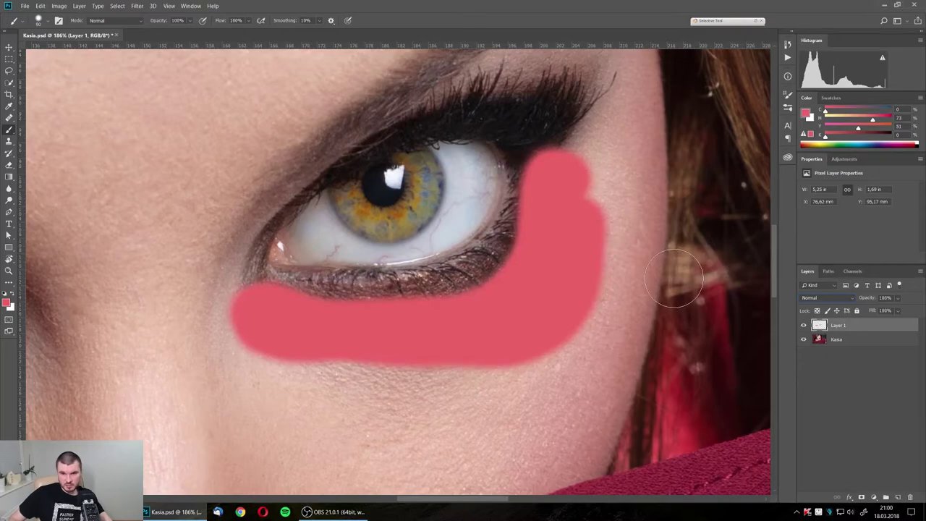
key(Down)
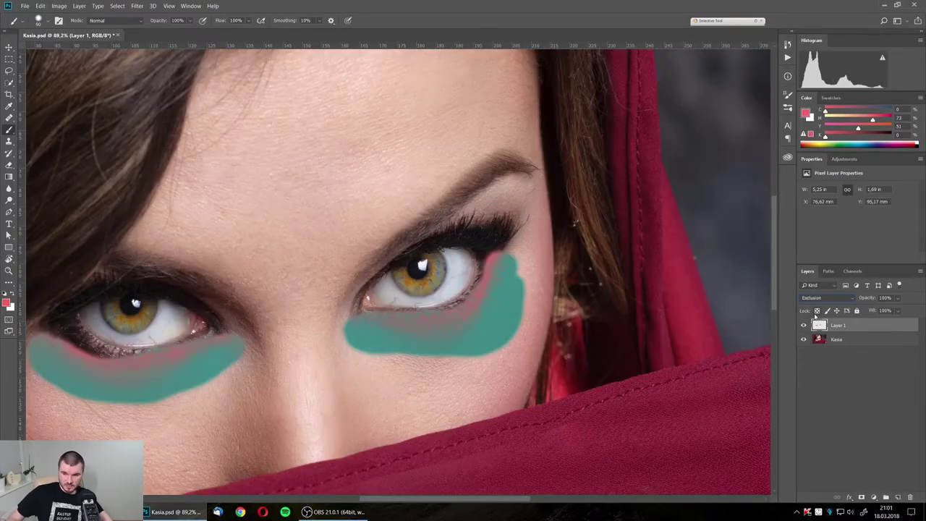
key(Down)
key(Down)
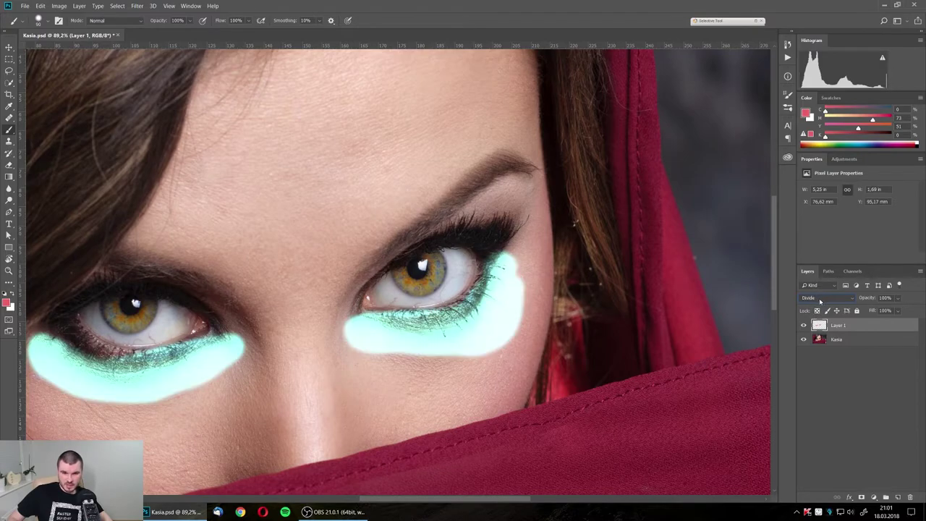
key(Down)
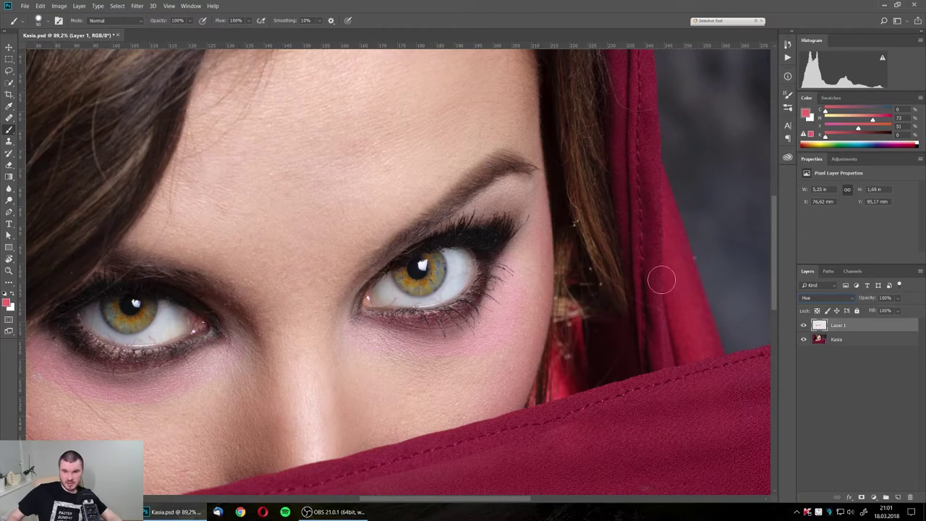
mouse_move(675, 319)
mouse_down()
mouse_move(393, 376)
mouse_move(430, 358)
mouse_up()
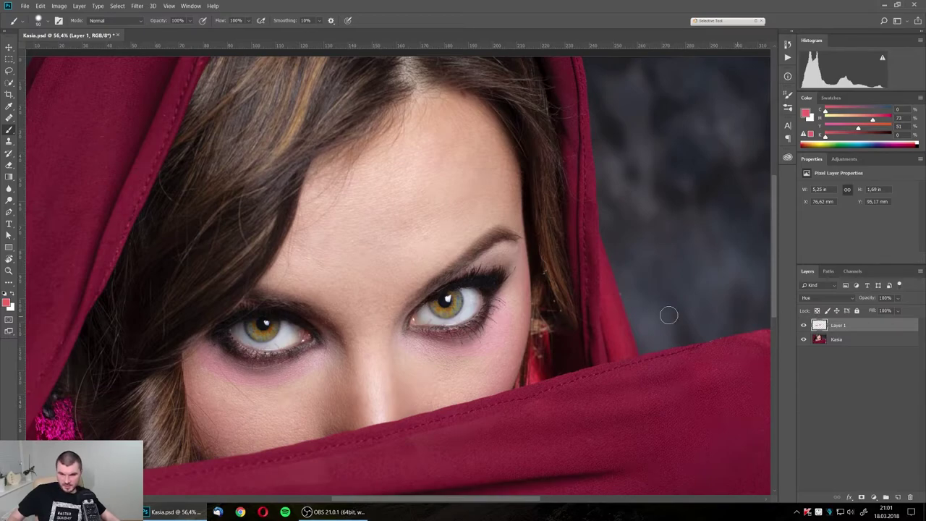
key(shift+alt+n)
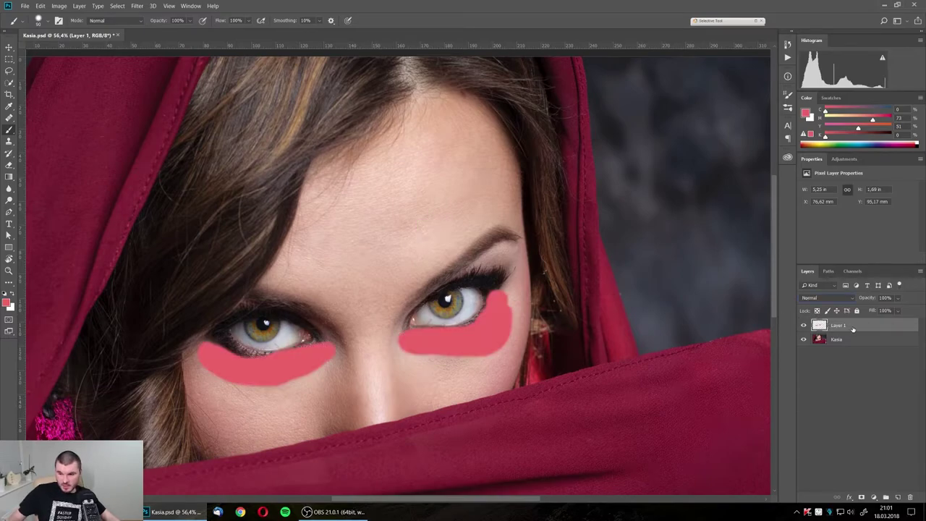
Replace the under-eye layer with a new layer holding a pink blob beside the right eye
drag(853, 326, 911, 497)
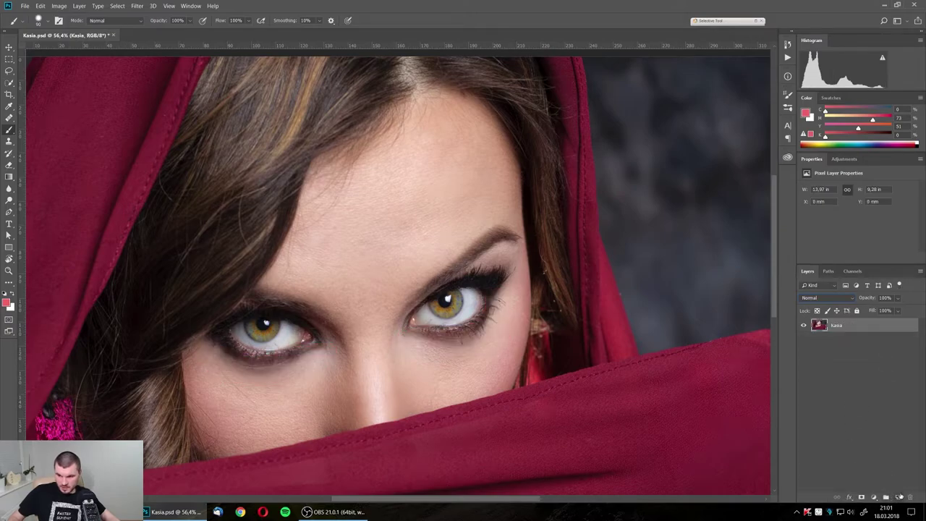
key(ctrl+shift+alt+n)
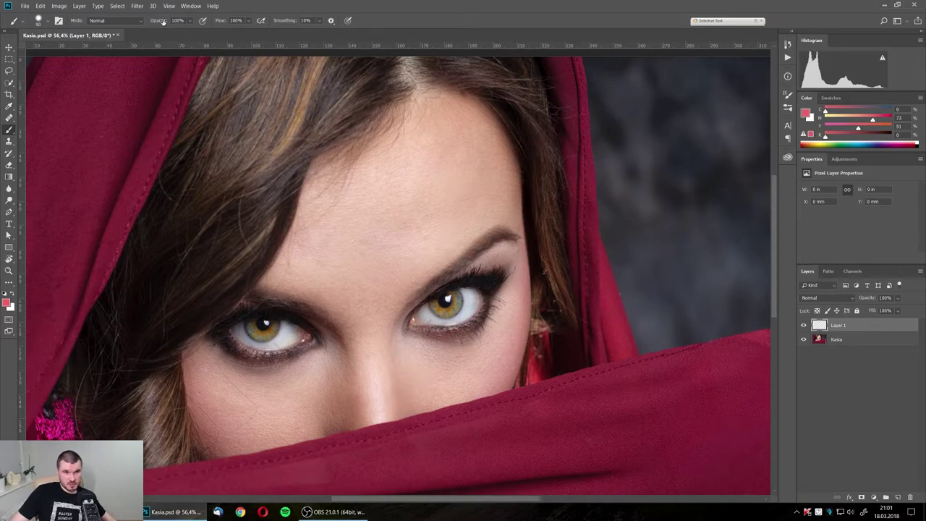
mouse_move(514, 304)
mouse_down()
mouse_move(479, 296)
mouse_move(467, 339)
mouse_up()
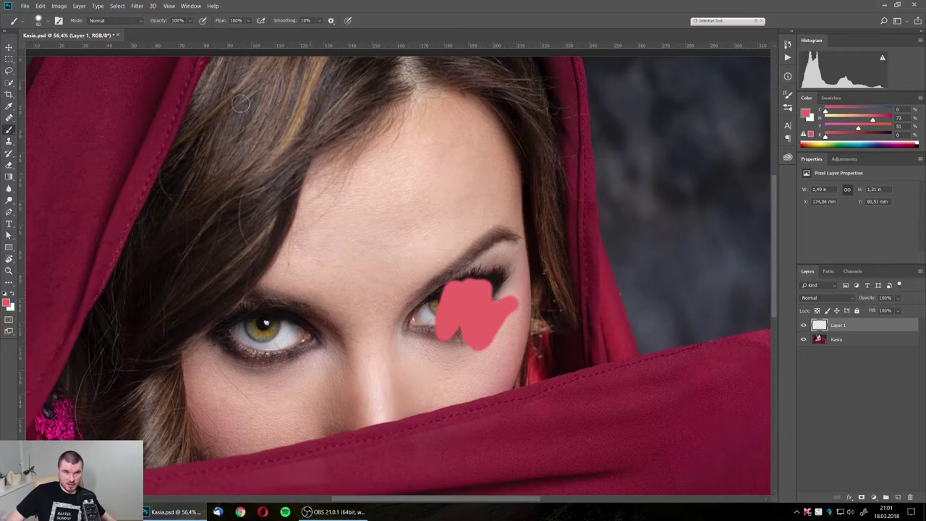
Lower brush opacity to 49% and paint translucent pink strokes around the eye corner
drag(160, 20, 152, 20)
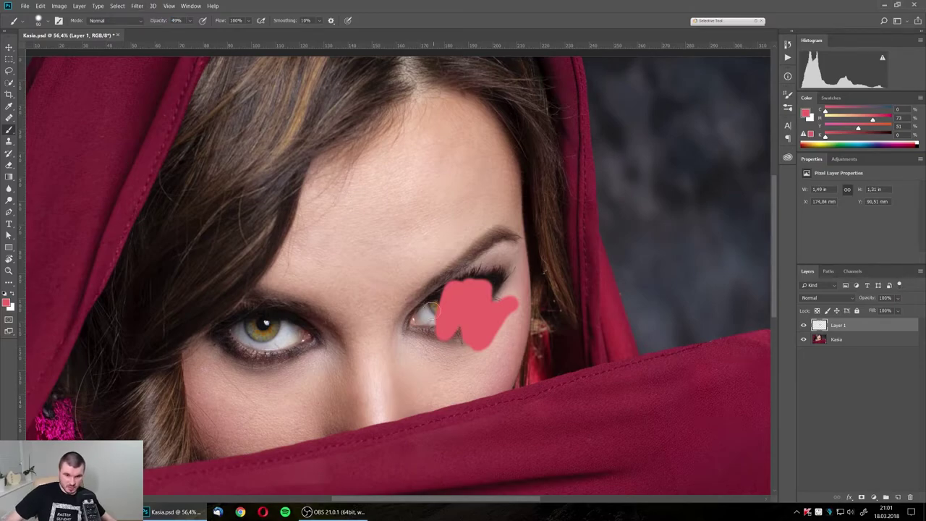
drag(434, 284, 398, 284)
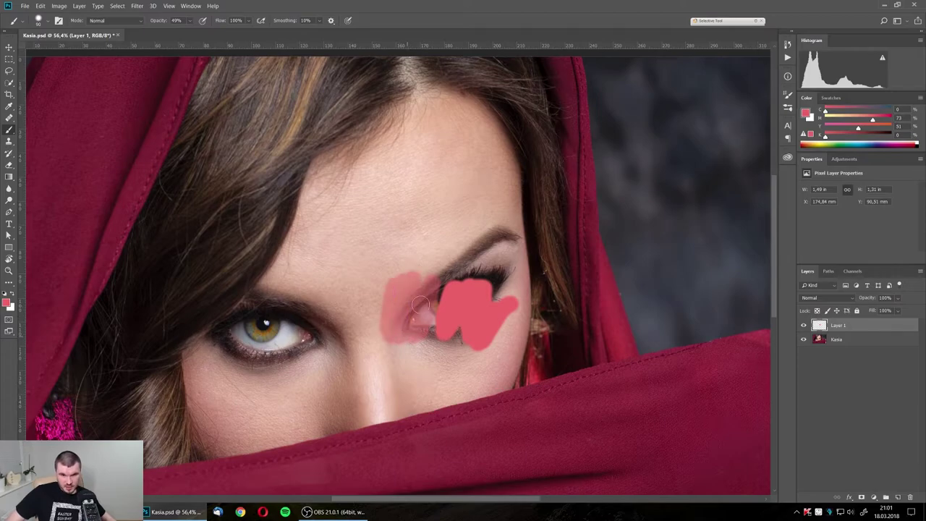
mouse_move(428, 320)
mouse_down()
mouse_move(438, 286)
mouse_move(410, 294)
mouse_up()
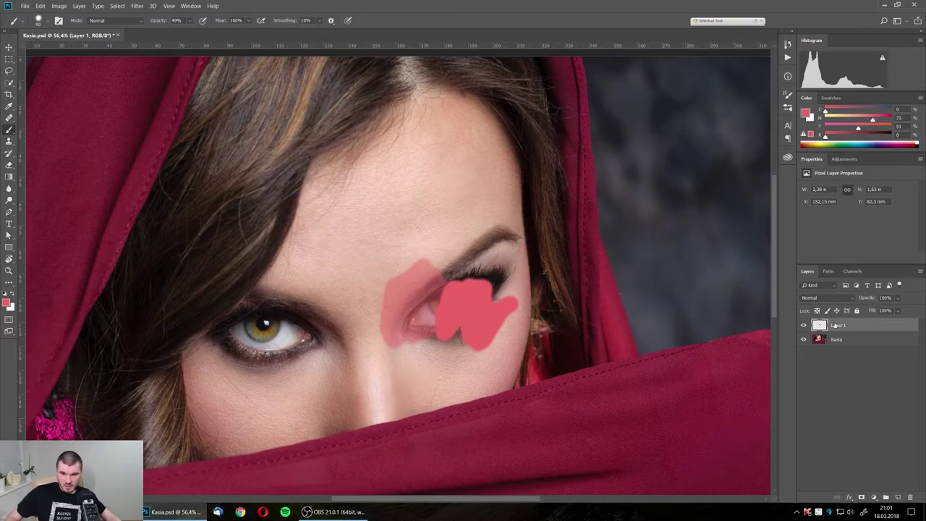
mouse_move(423, 271)
mouse_down()
mouse_move(411, 207)
mouse_move(384, 282)
mouse_move(441, 218)
mouse_move(425, 258)
mouse_up()
Undo the translucent strokes, paint pink over the eye and forehead, and lower Layer 1's opacity
key(ctrl+alt+z)
key(ctrl+alt+z)
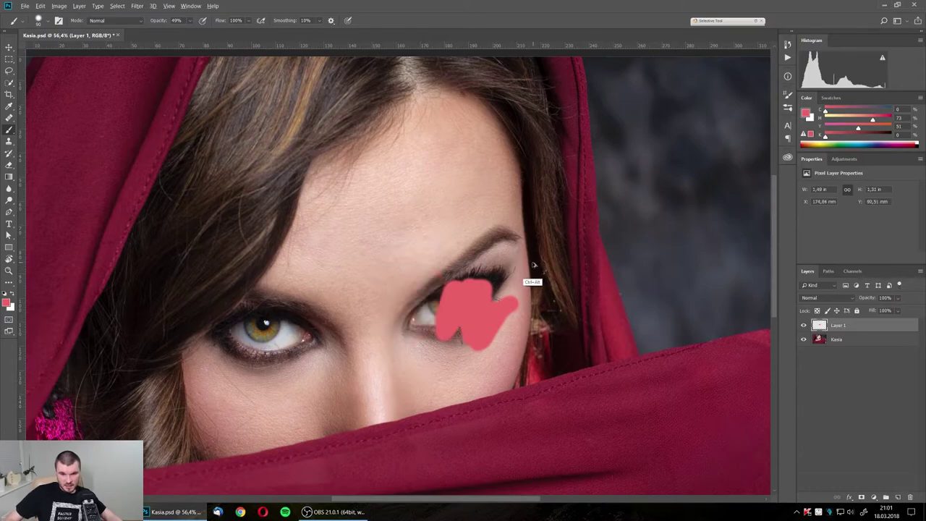
key(ctrl+alt+z)
mouse_move(479, 278)
mouse_down()
mouse_move(474, 340)
mouse_move(455, 289)
mouse_move(434, 322)
mouse_move(412, 311)
mouse_up()
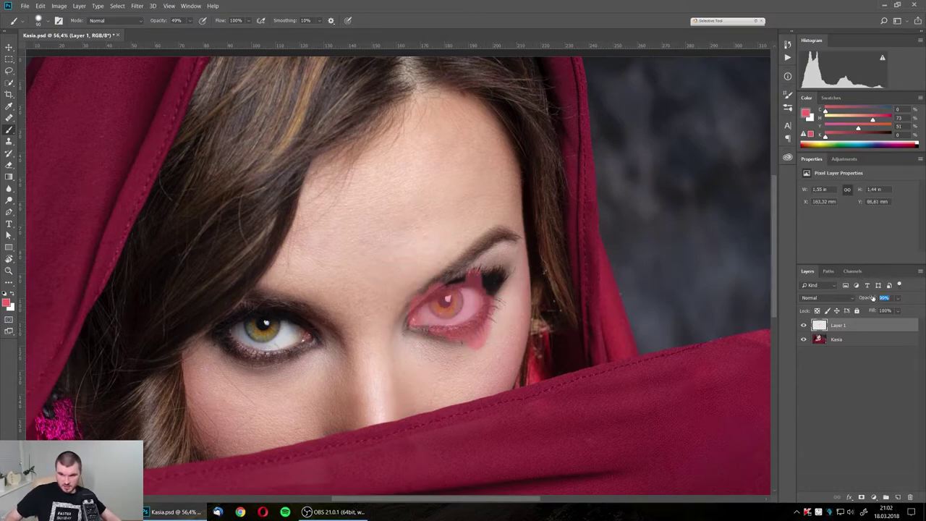
drag(861, 298, 890, 297)
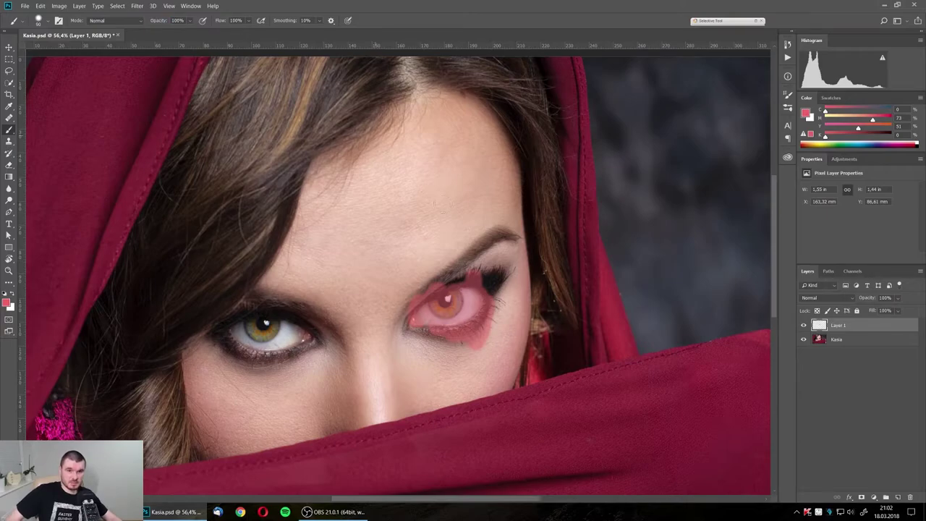
mouse_move(443, 202)
mouse_down()
mouse_move(445, 261)
mouse_move(427, 256)
mouse_move(394, 286)
mouse_up()
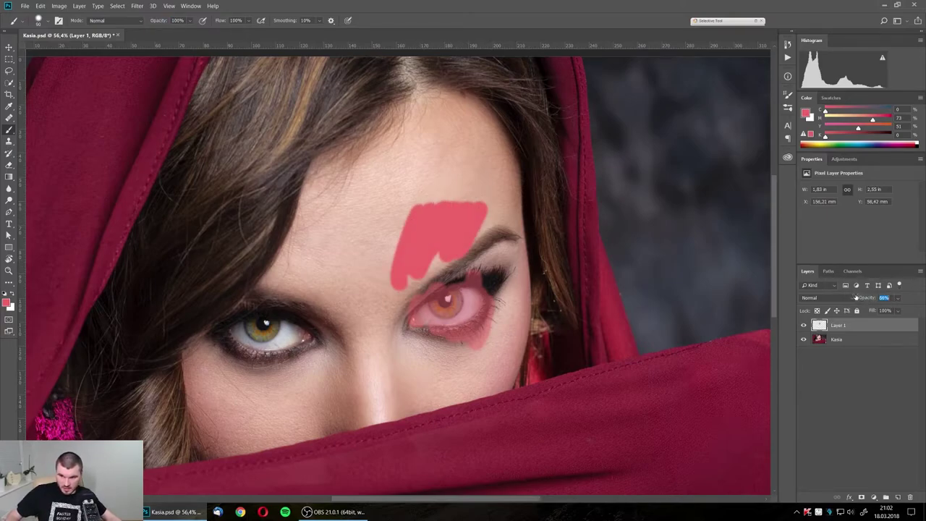
drag(856, 297, 853, 297)
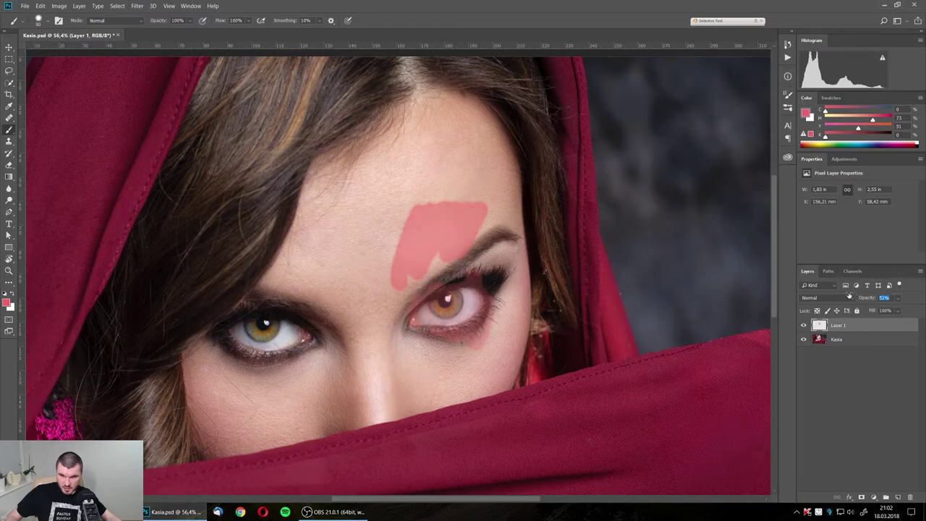
Try moving the pink paint lower, then undo all the pink strokes and zoom out
key(v)
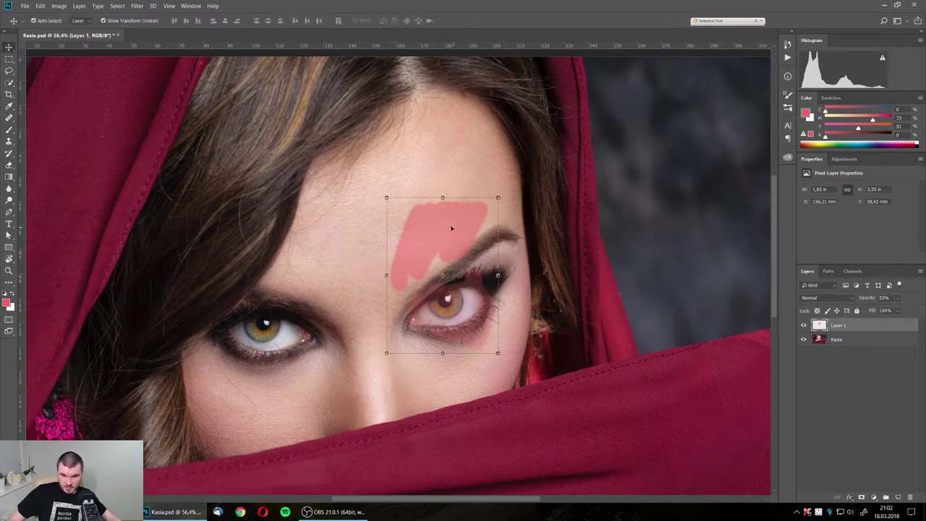
alt+scroll(448, 242, up, 5)
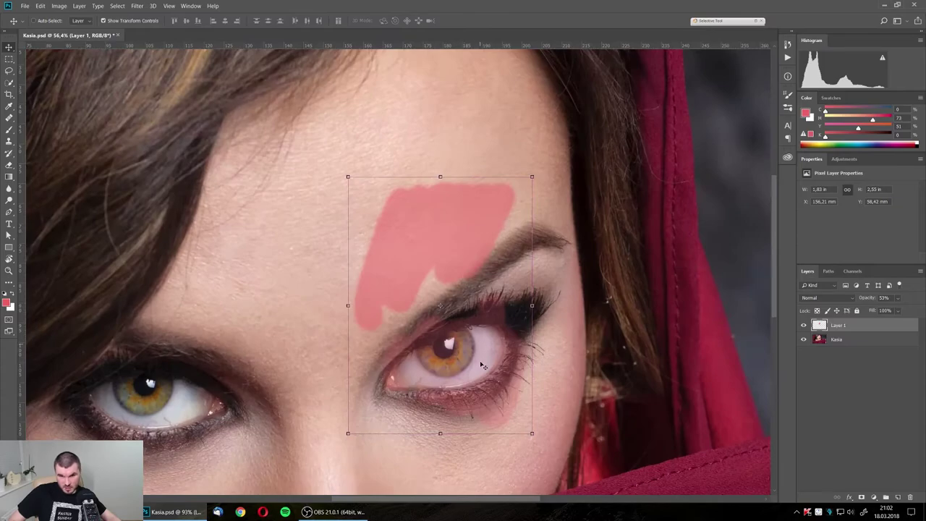
drag(451, 248, 455, 282)
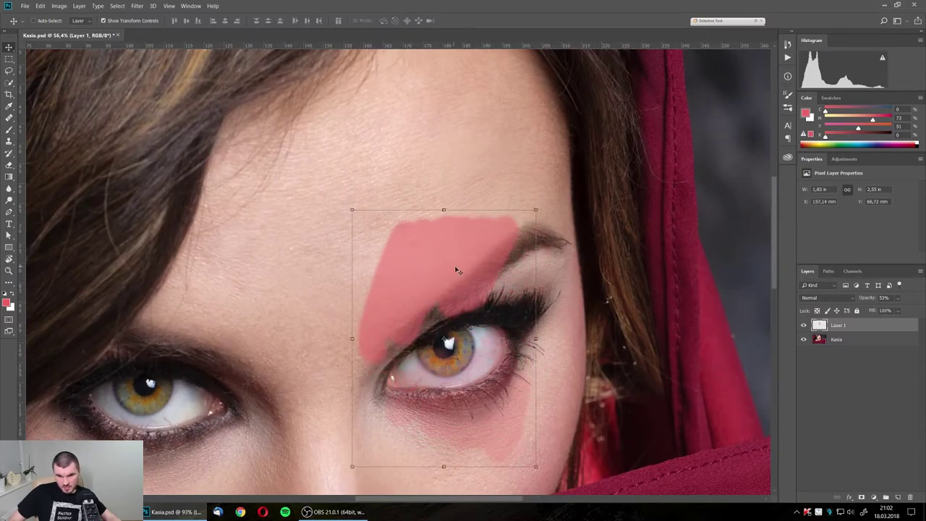
key(ctrl+alt+z)
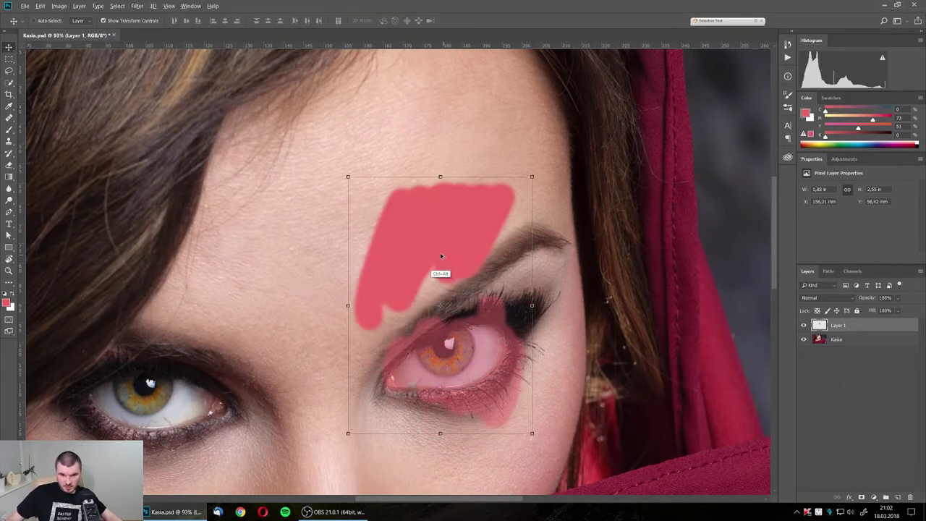
key(ctrl+alt+z)
key(ctrl+alt+z)
key(ctrl+alt+z)
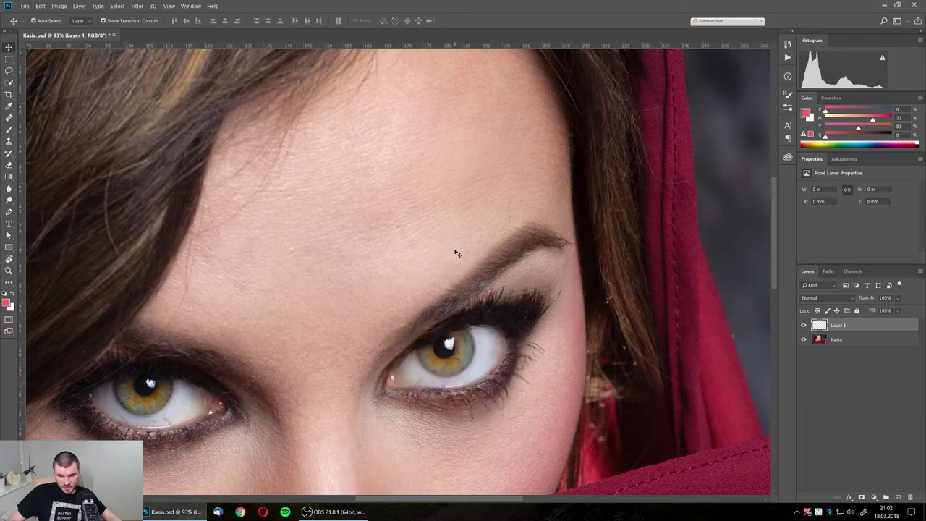
key(ctrl+minus)
key(ctrl+minus)
key(ctrl+alt+z)
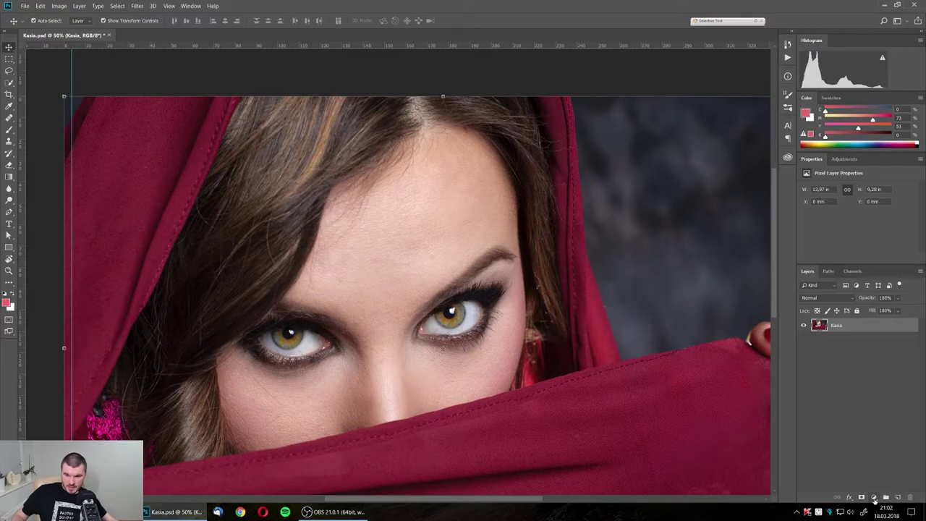
Browse the adjustment-layer menu twice without choosing, then show Image > Adjustments for the Kasia layer
click(875, 499)
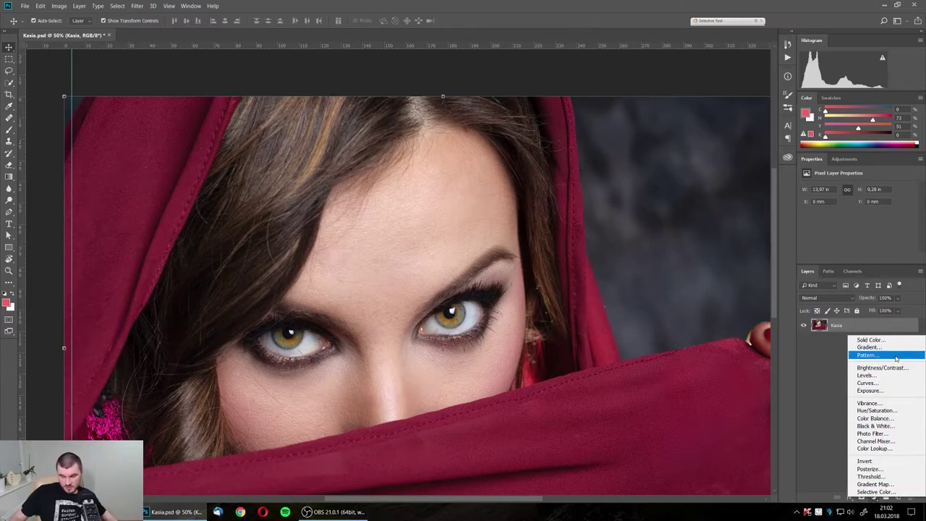
click(836, 449)
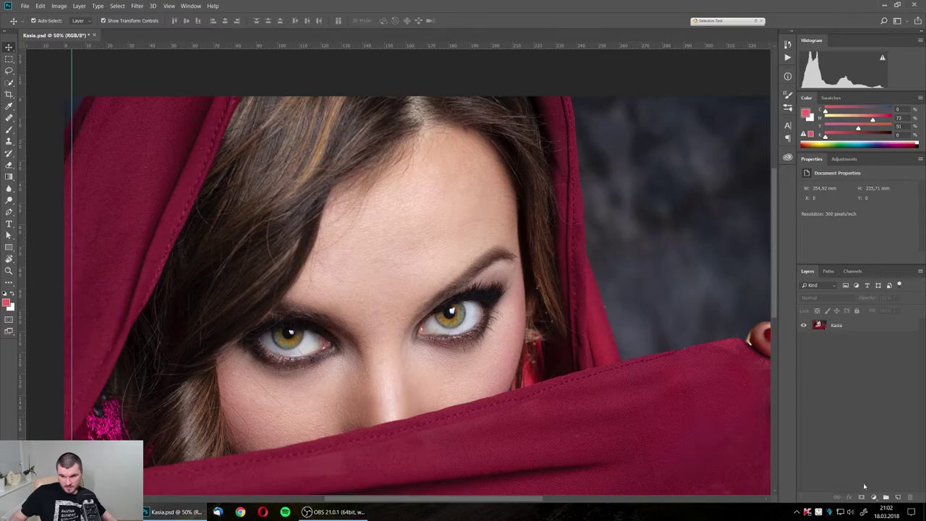
click(818, 325)
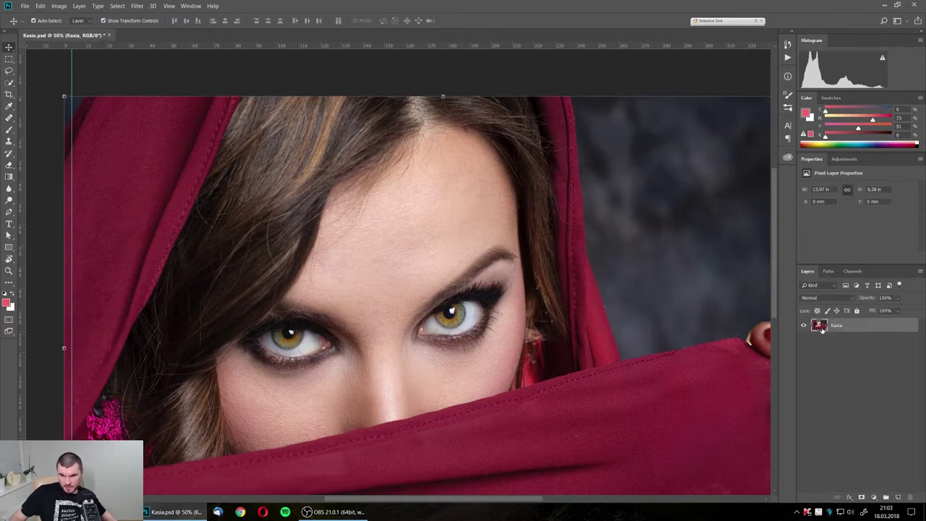
click(875, 498)
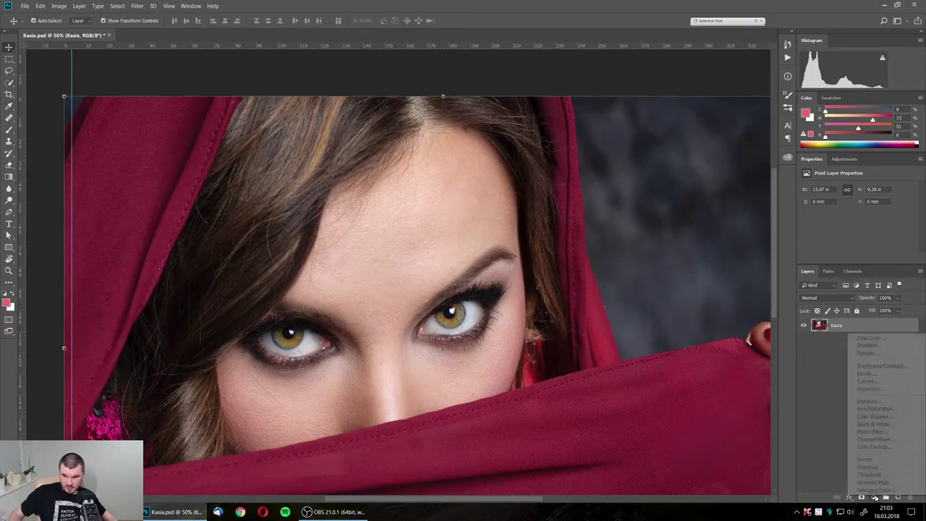
click(832, 335)
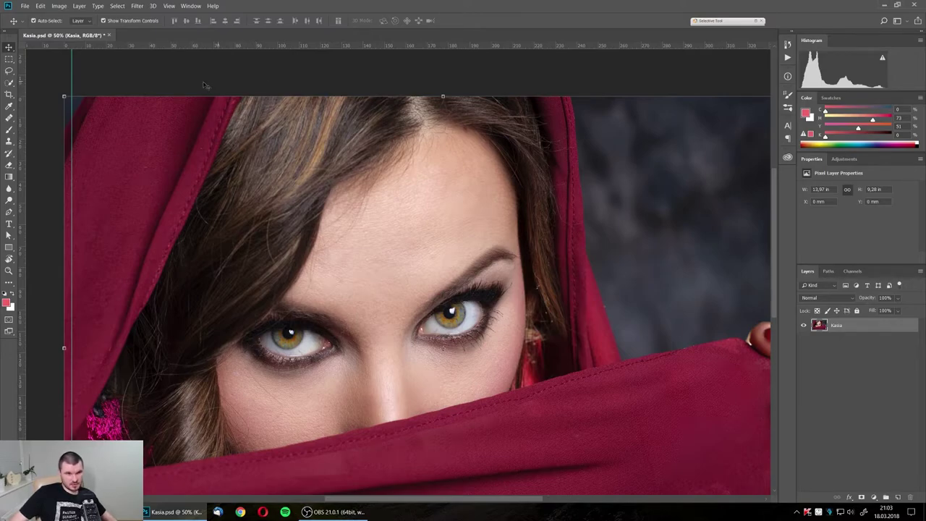
click(59, 9)
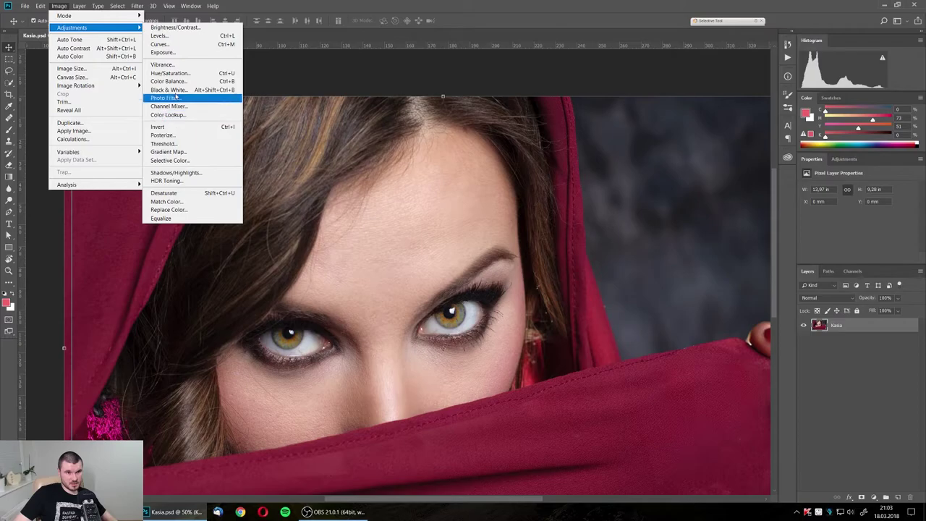
mouse_move(72, 28)
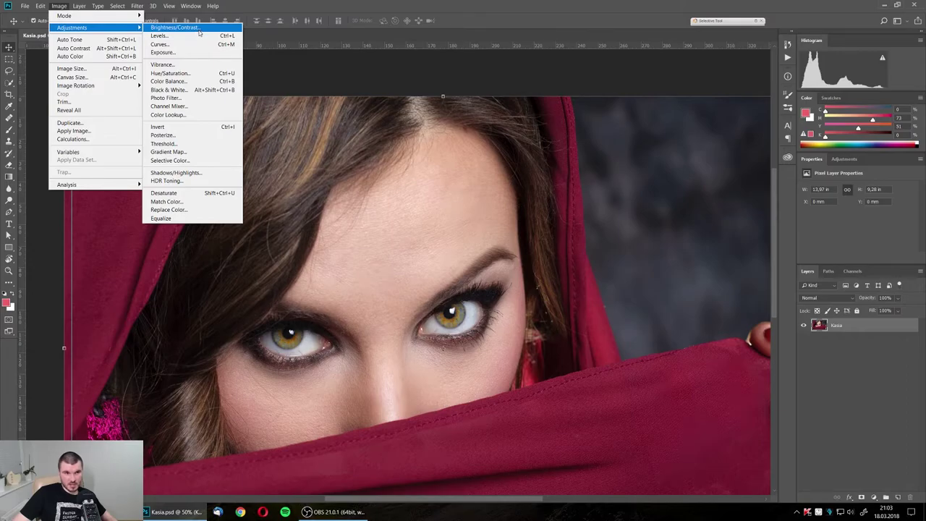
click(199, 33)
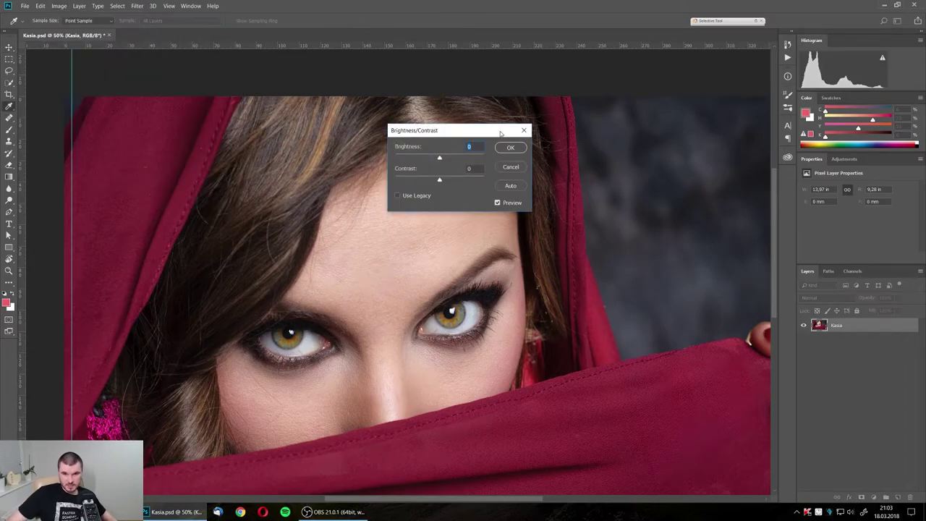
drag(500, 132, 577, 136)
drag(530, 159, 573, 158)
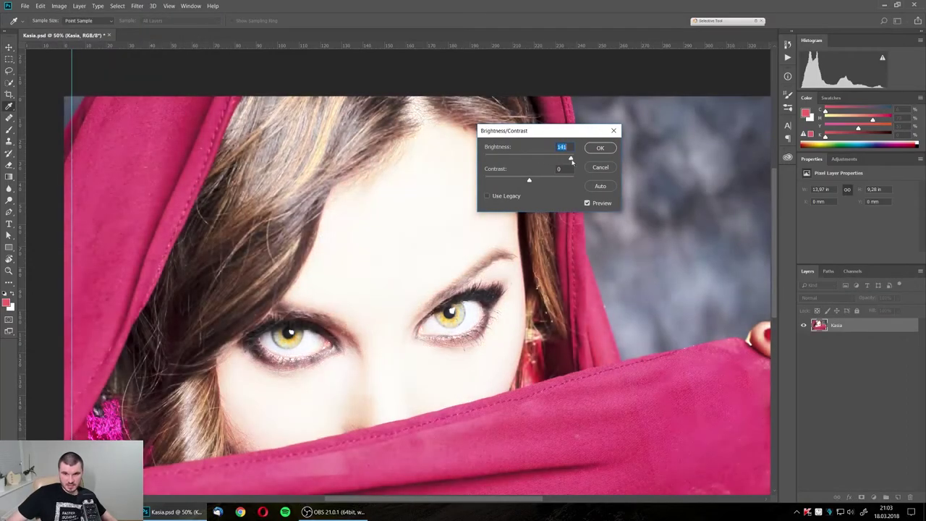
mouse_move(529, 179)
mouse_down()
mouse_move(498, 180)
mouse_move(575, 180)
mouse_move(535, 156)
mouse_move(485, 158)
mouse_up()
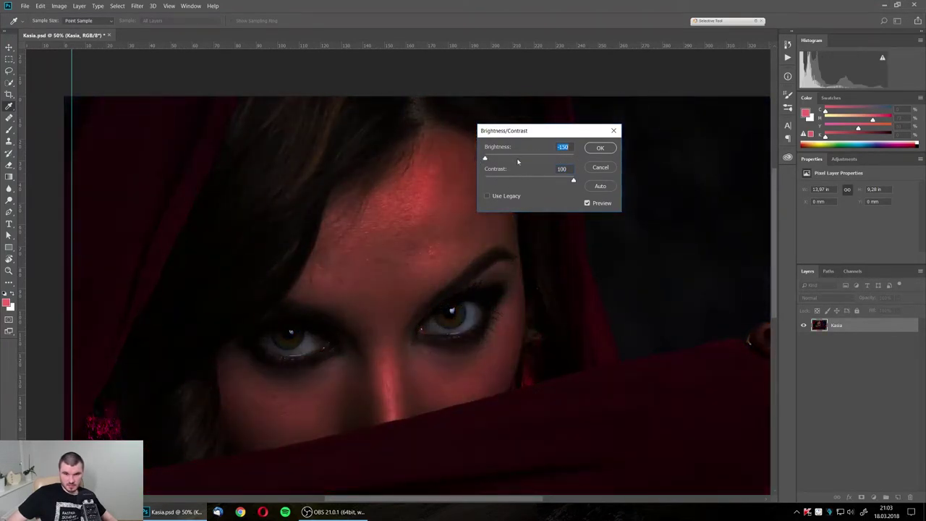
click(600, 149)
key(v)
click(845, 350)
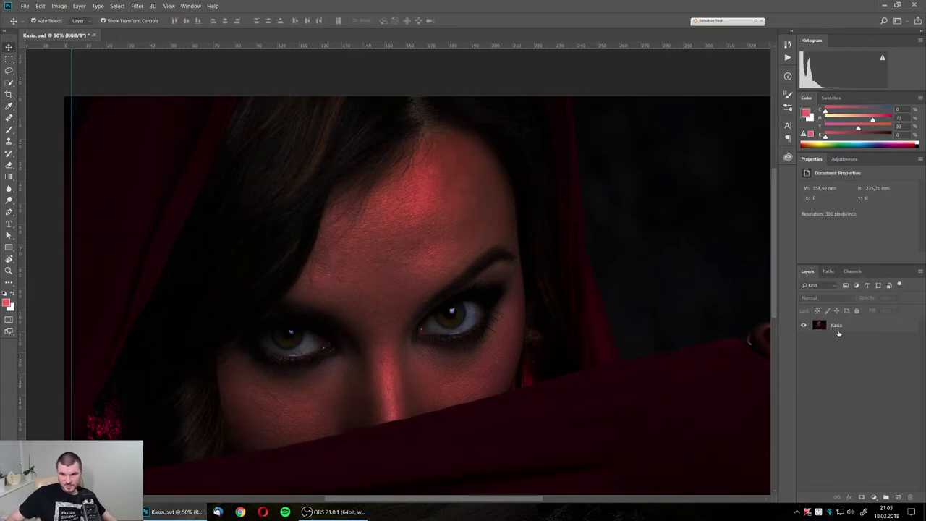
ctrl+alt+click(415, 316)
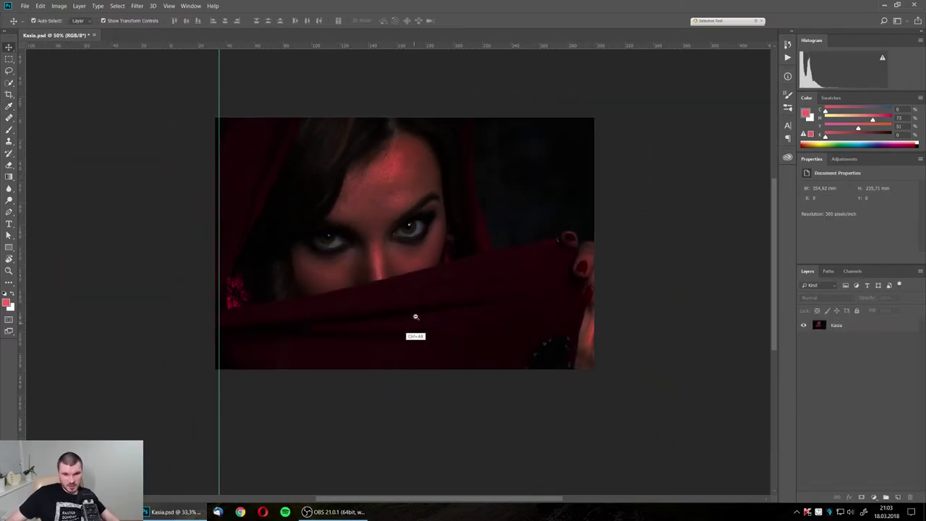
click(429, 211)
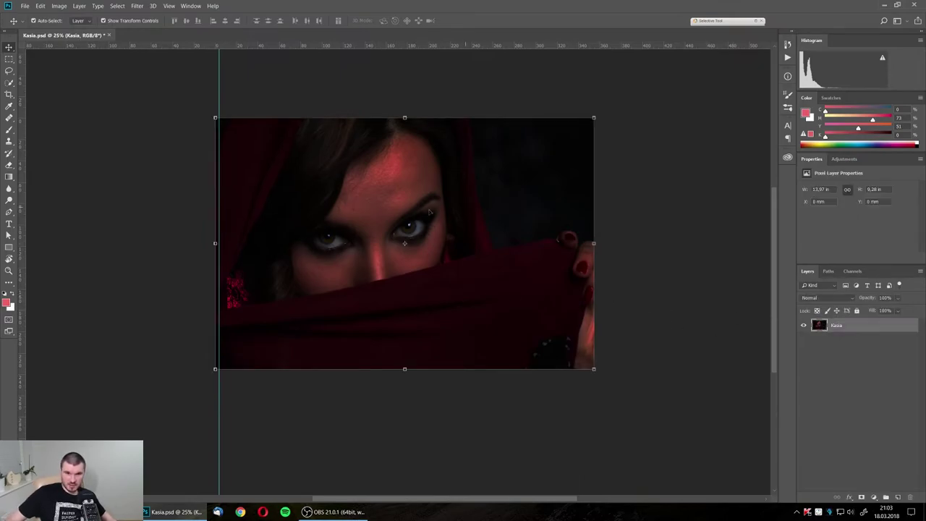
drag(429, 211, 457, 221)
click(853, 361)
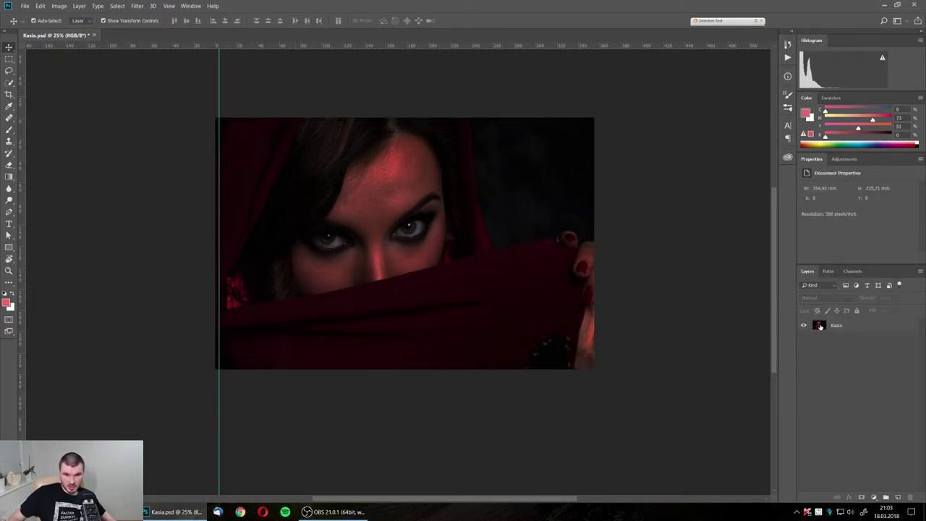
click(819, 329)
click(828, 355)
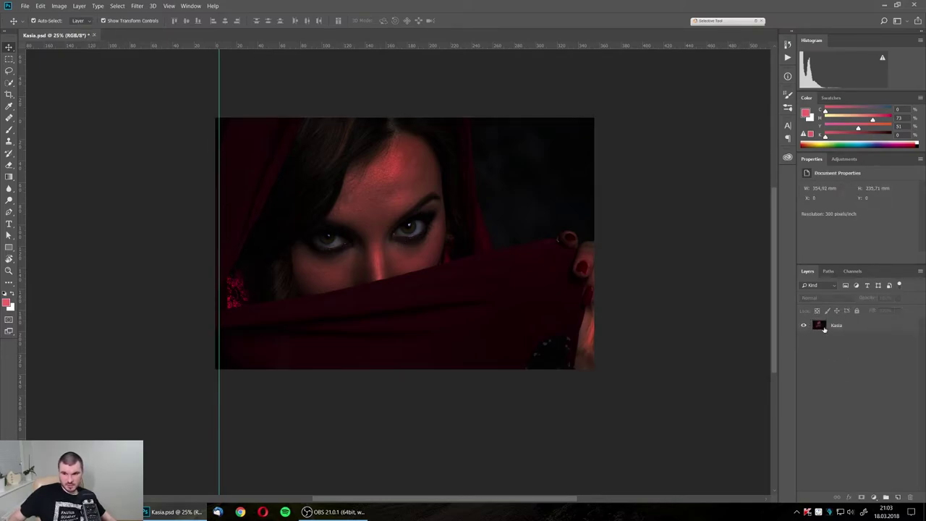
click(820, 327)
click(823, 360)
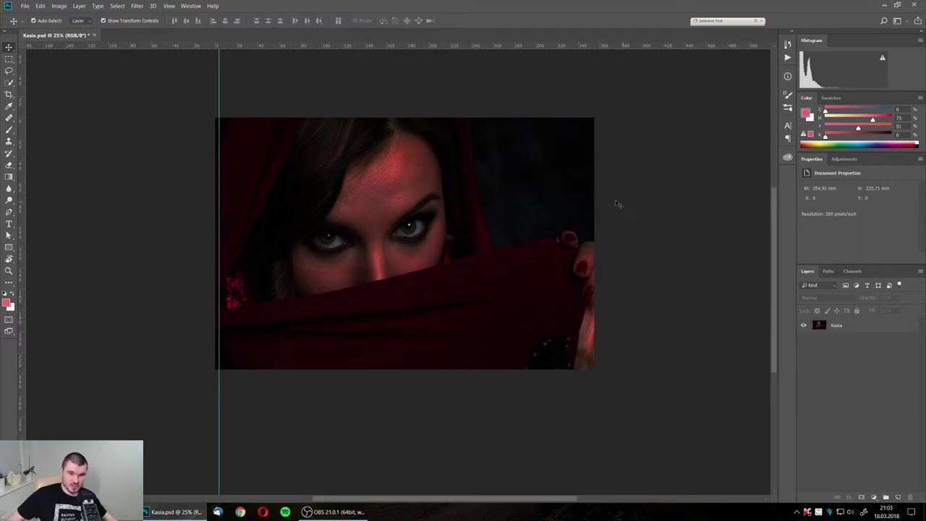
key(ctrl+z)
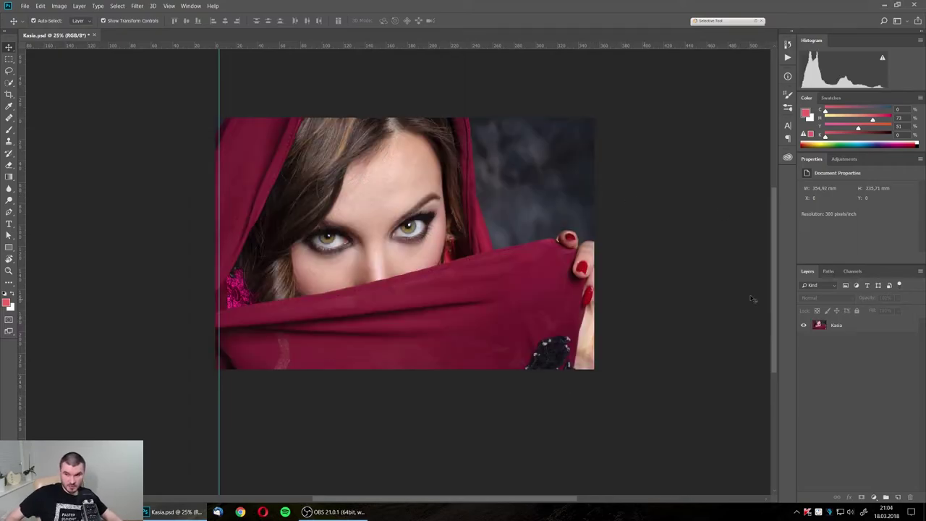
Add a Brightness/Contrast adjustment layer above the Kasia photo layer
click(840, 325)
click(58, 6)
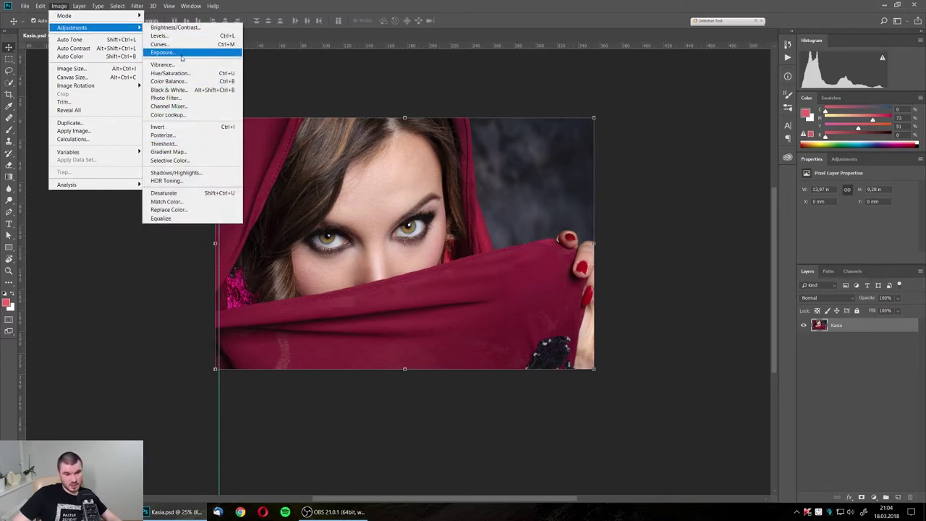
mouse_move(73, 27)
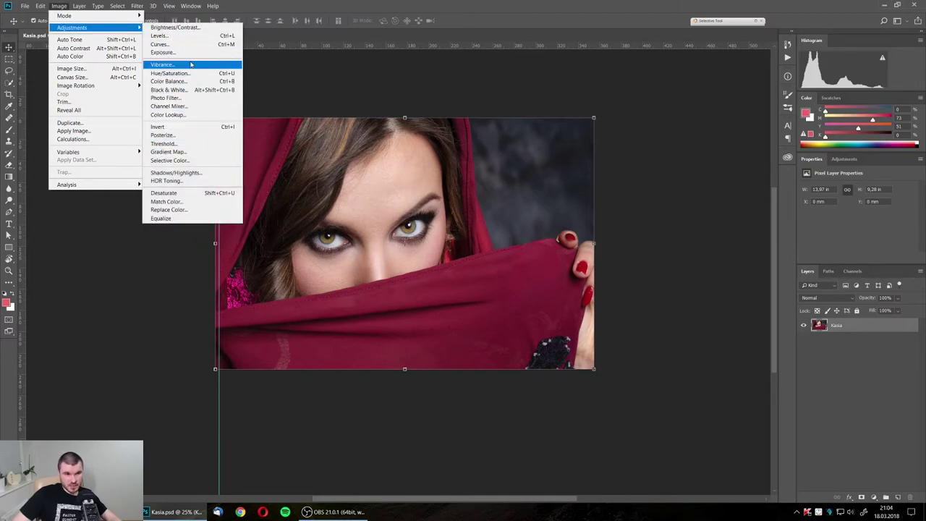
click(543, 76)
click(874, 498)
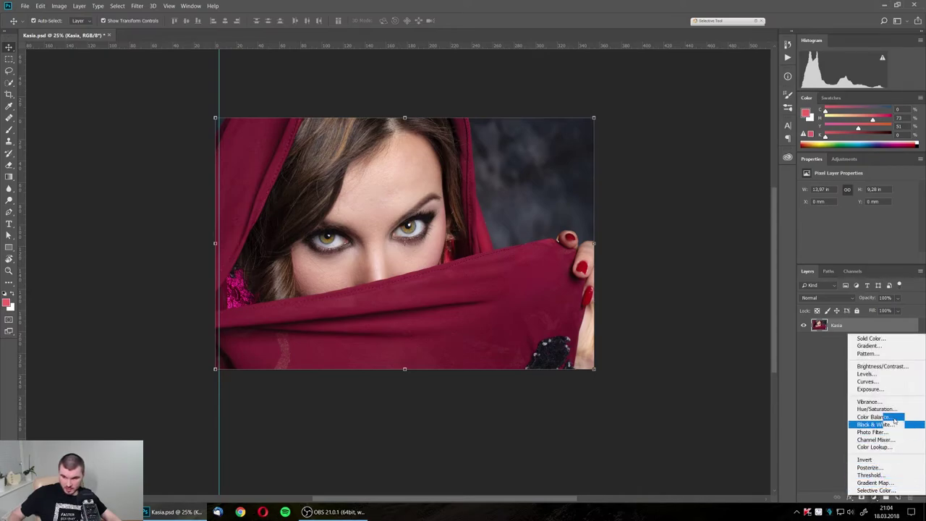
click(892, 367)
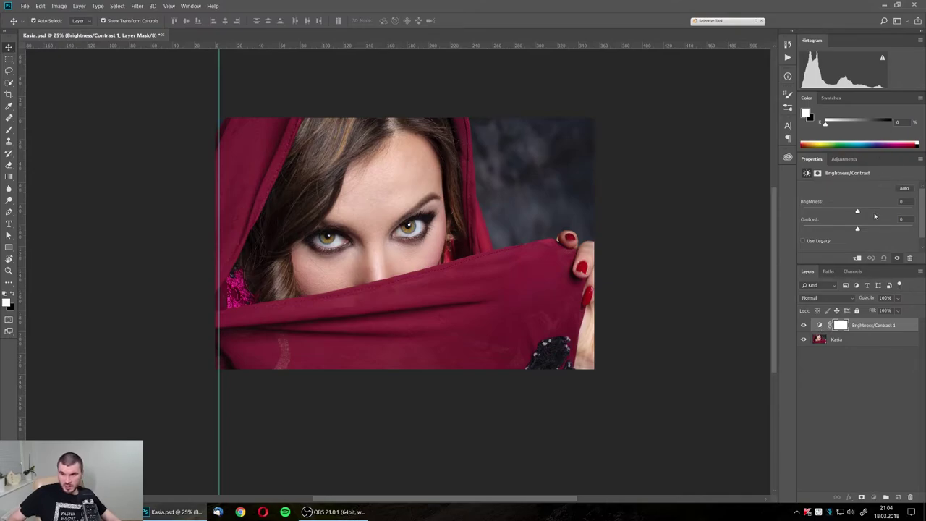
Set Brightness/Contrast 1 to Contrast 100 and Brightness -136
drag(915, 265, 913, 286)
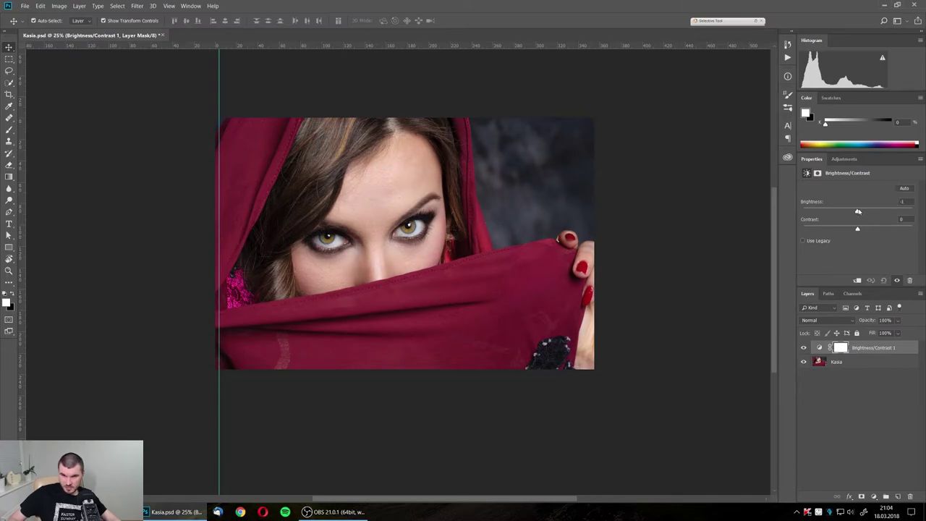
mouse_move(858, 212)
mouse_down()
mouse_move(812, 204)
mouse_move(832, 209)
mouse_up()
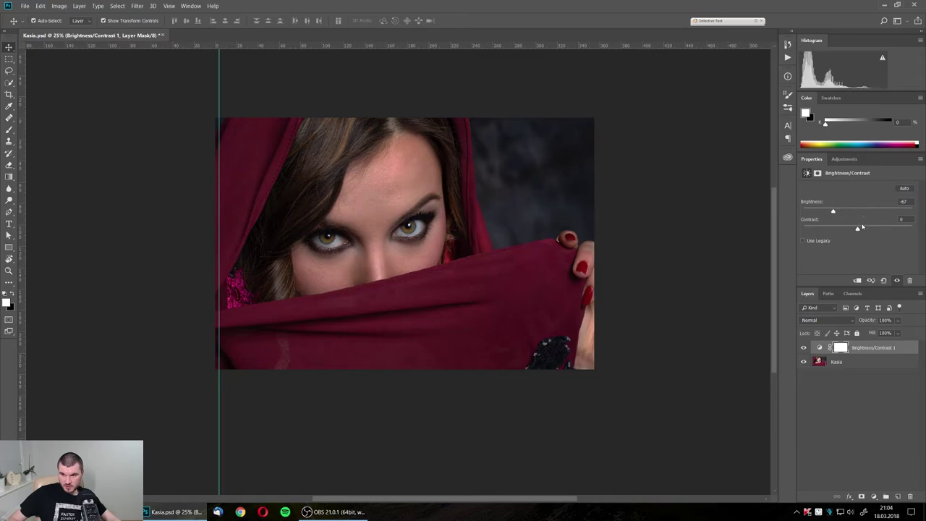
drag(858, 220, 913, 222)
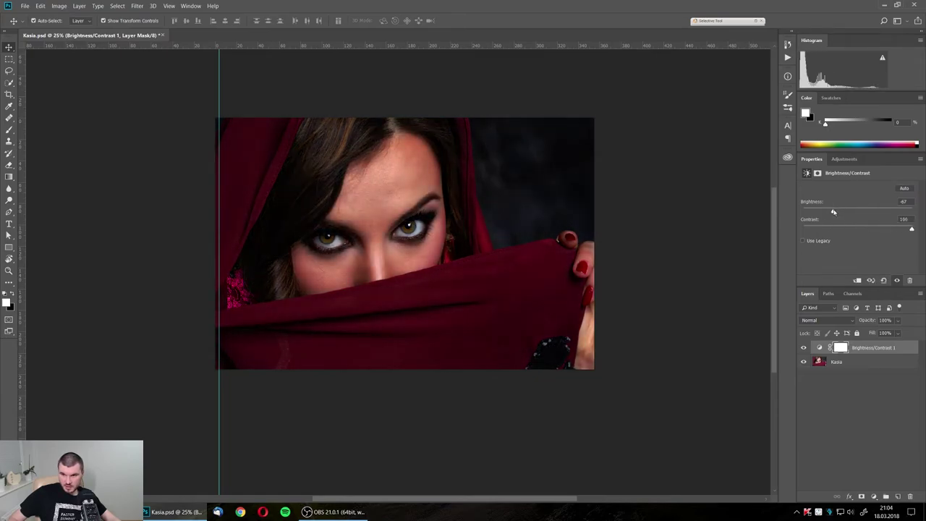
drag(834, 211, 808, 210)
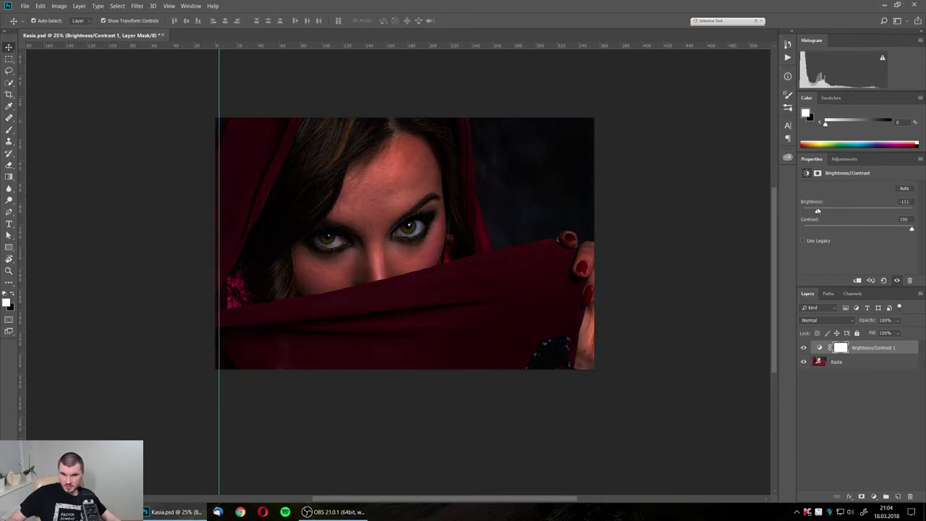
click(829, 381)
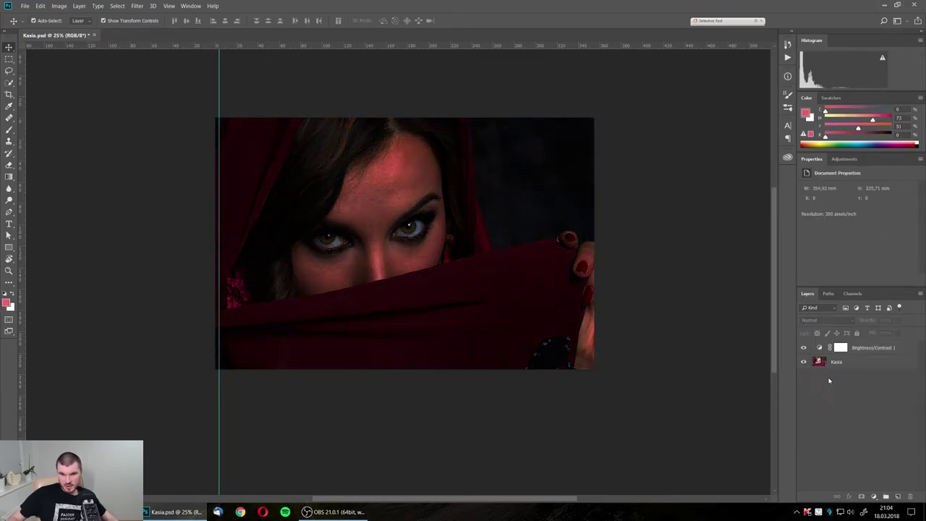
Toggle the Brightness/Contrast 1 layer's visibility repeatedly to compare before and after
click(803, 348)
click(804, 348)
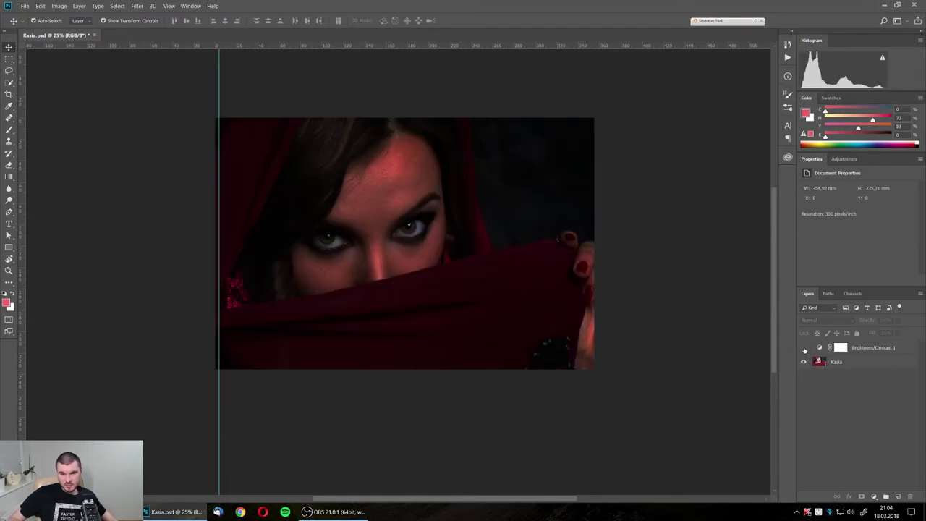
click(803, 348)
click(803, 348)
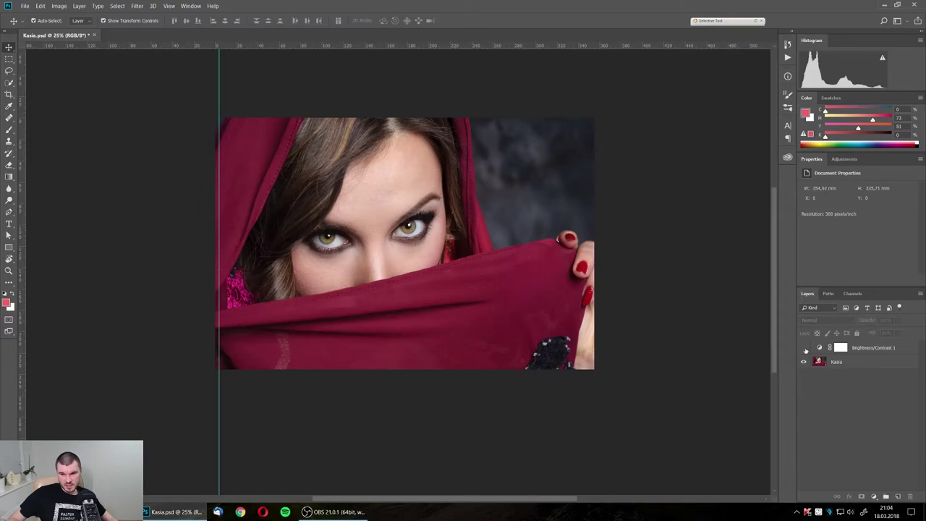
click(820, 362)
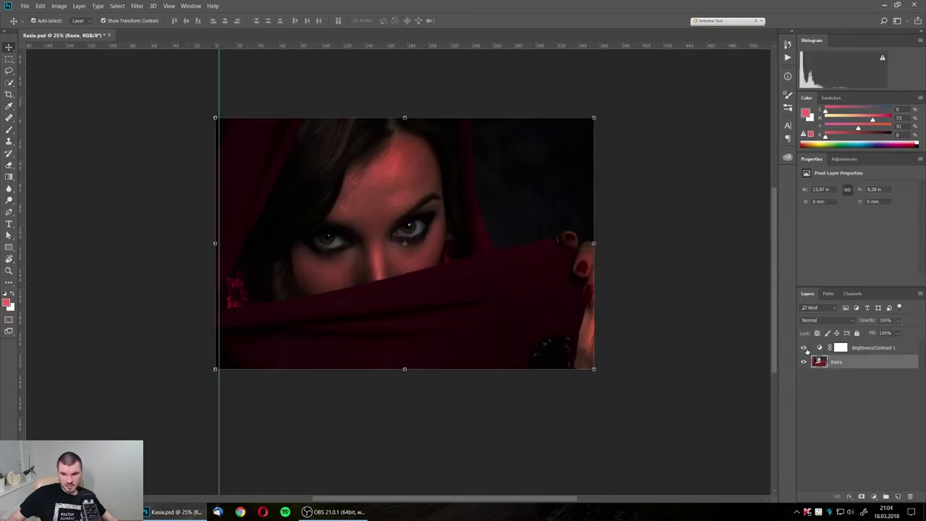
click(804, 348)
click(859, 349)
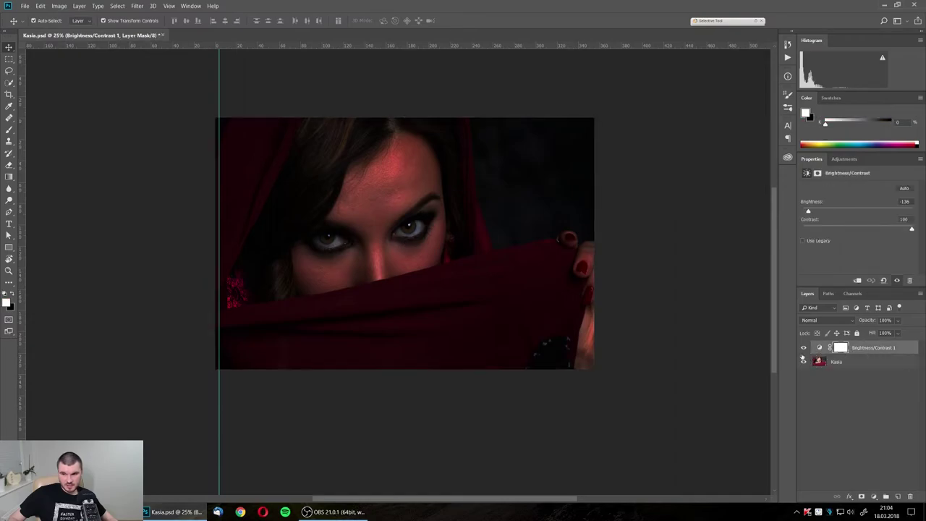
click(803, 348)
click(803, 348)
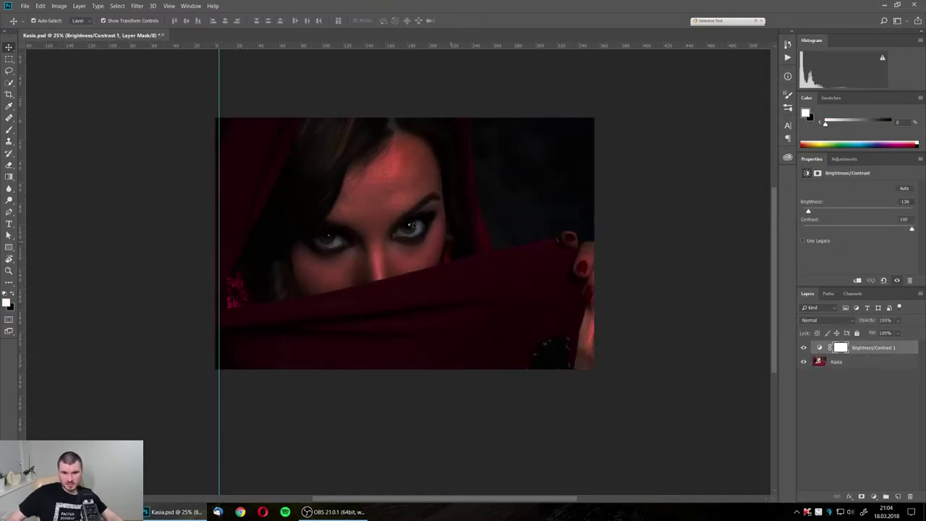
scroll(374, 230, up, 1)
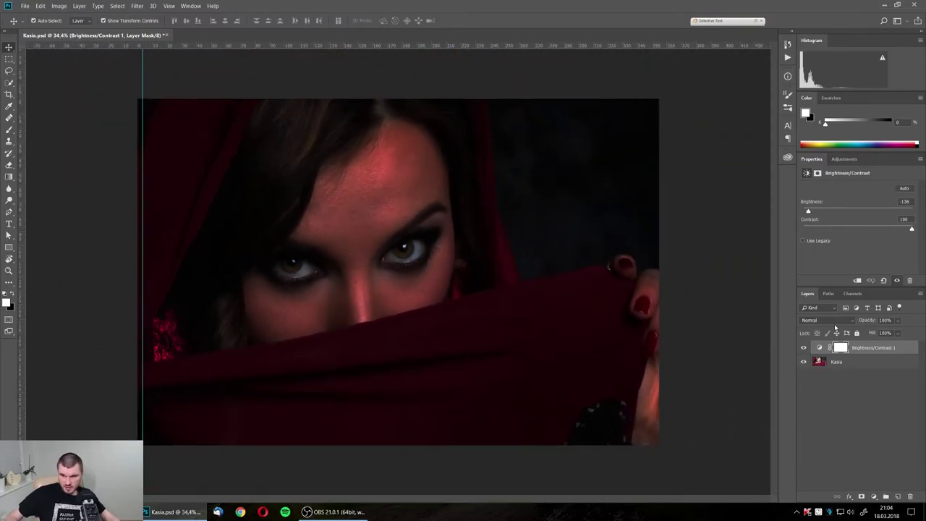
Keep Brightness/Contrast 1 at 100% opacity and replace its layer mask with a fresh white one
click(871, 325)
drag(863, 320, 851, 319)
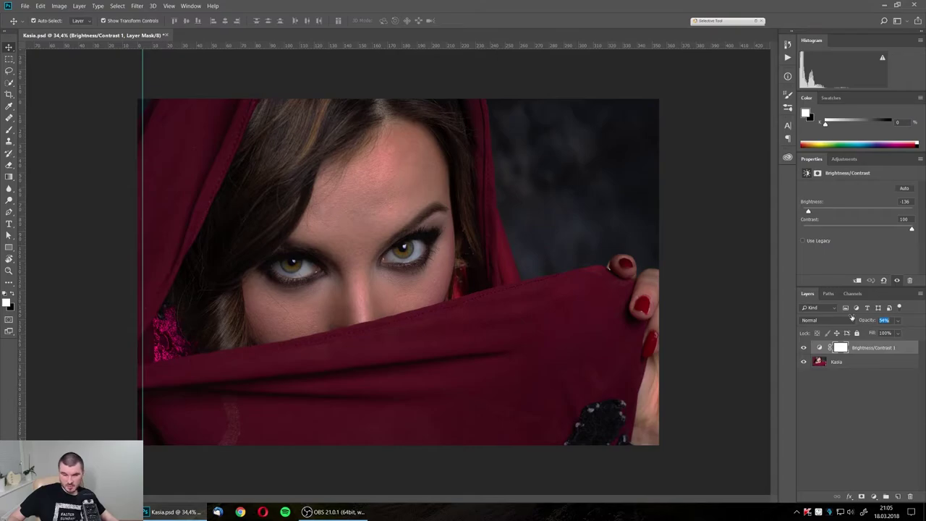
text(100)
key(Return)
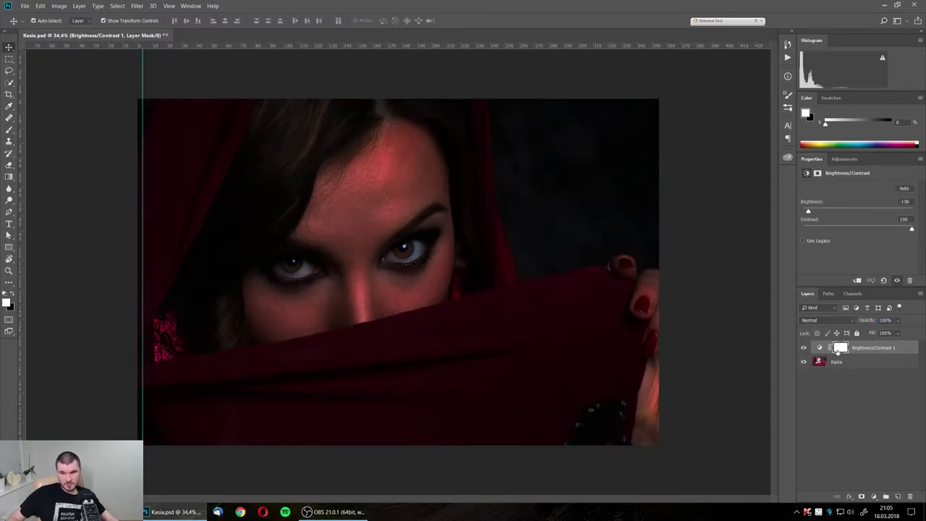
drag(839, 350, 910, 497)
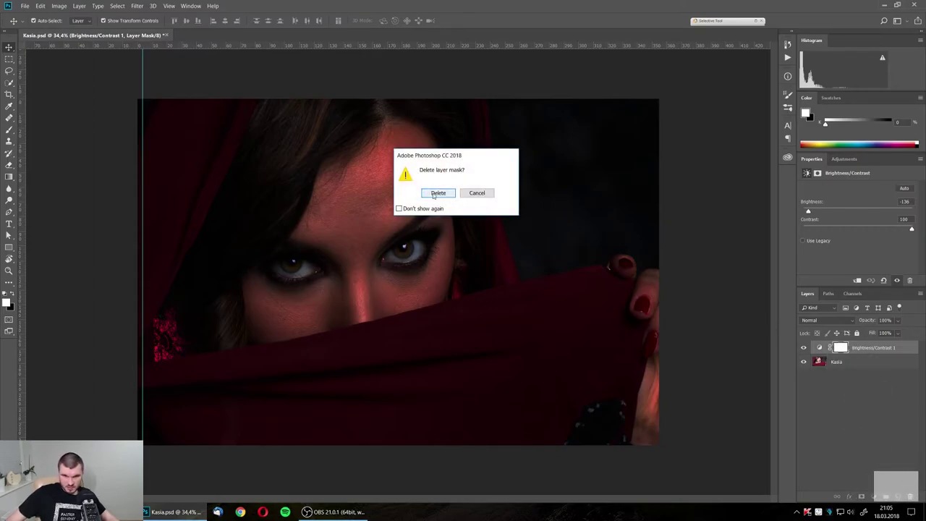
click(439, 192)
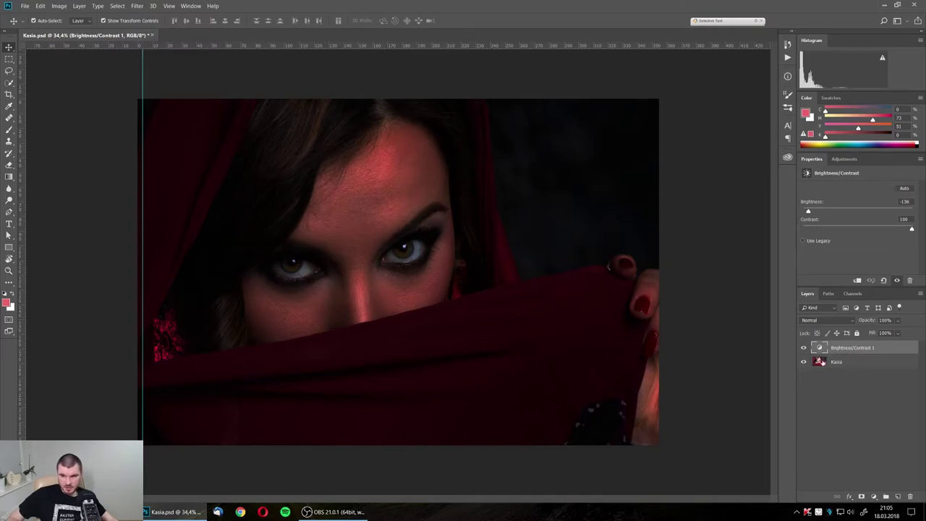
click(862, 497)
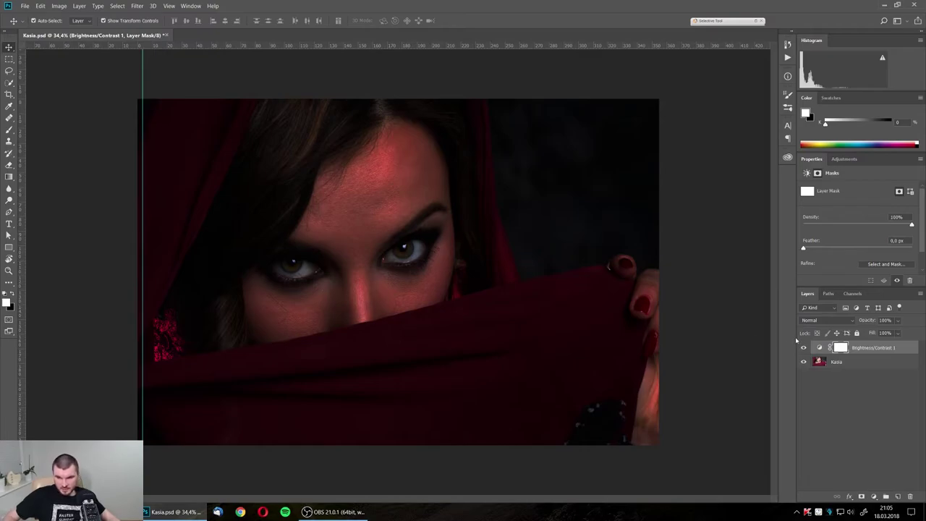
Paint black on the mask with a large brush over the upper-right background, then inspect the mask
key(b)
key(bracketright)
key(bracketright)
key(bracketright)
key(bracketright)
key(bracketright)
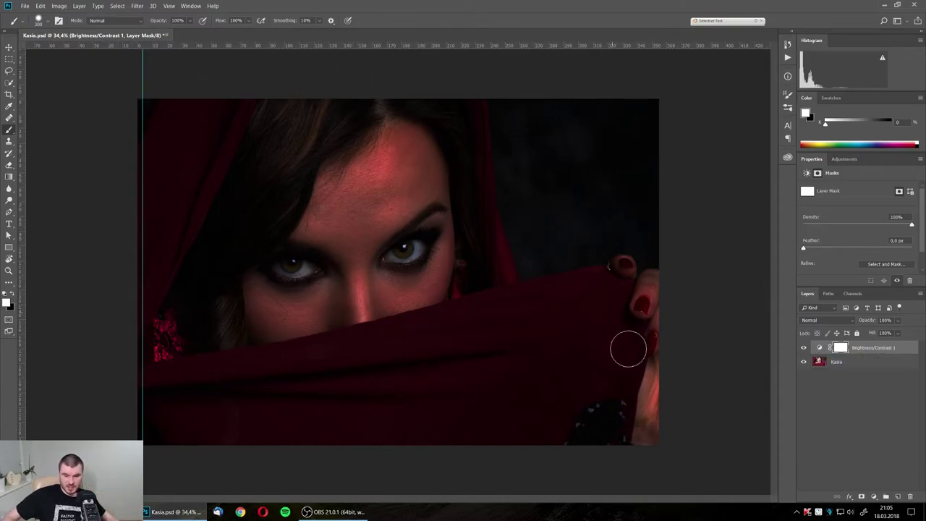
key(x)
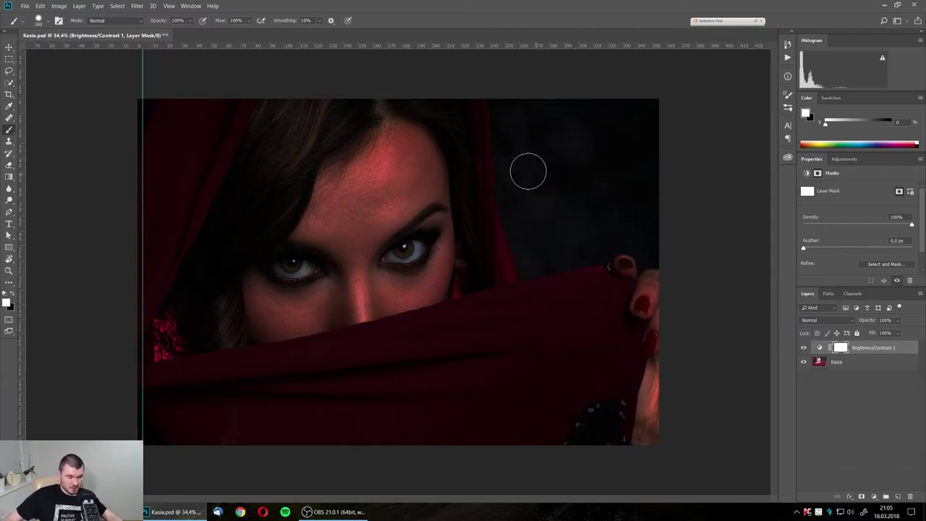
mouse_move(636, 130)
mouse_down()
mouse_move(637, 210)
mouse_move(657, 95)
mouse_move(573, 152)
mouse_move(618, 217)
mouse_move(660, 235)
mouse_move(598, 250)
mouse_move(550, 231)
mouse_move(547, 145)
mouse_move(529, 200)
mouse_move(632, 231)
mouse_up()
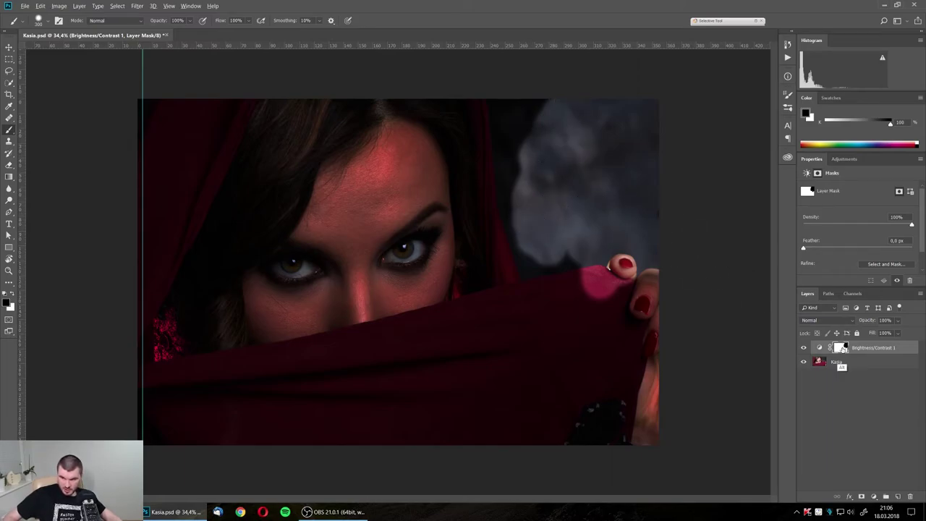
alt+click(841, 348)
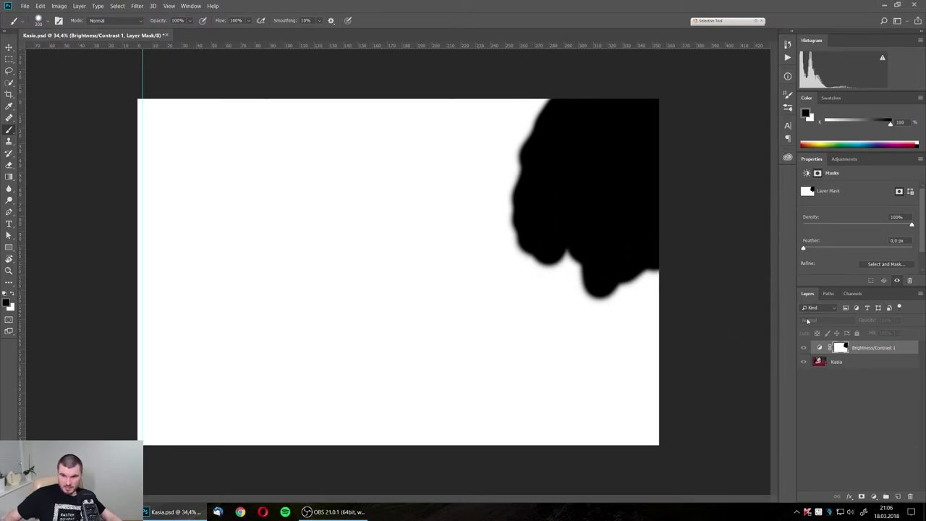
alt+click(844, 348)
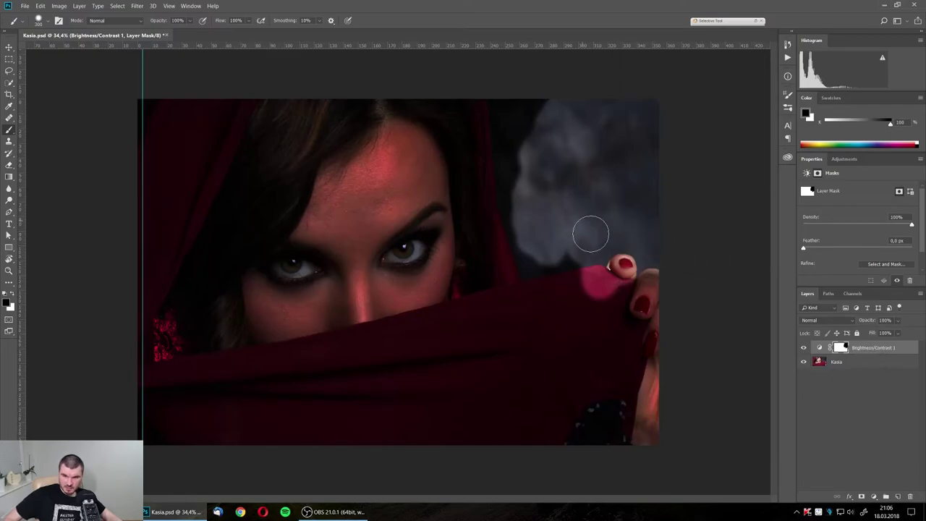
Paint white near the hand and black over the lower-right cloth on the mask
key(x)
drag(600, 289, 569, 220)
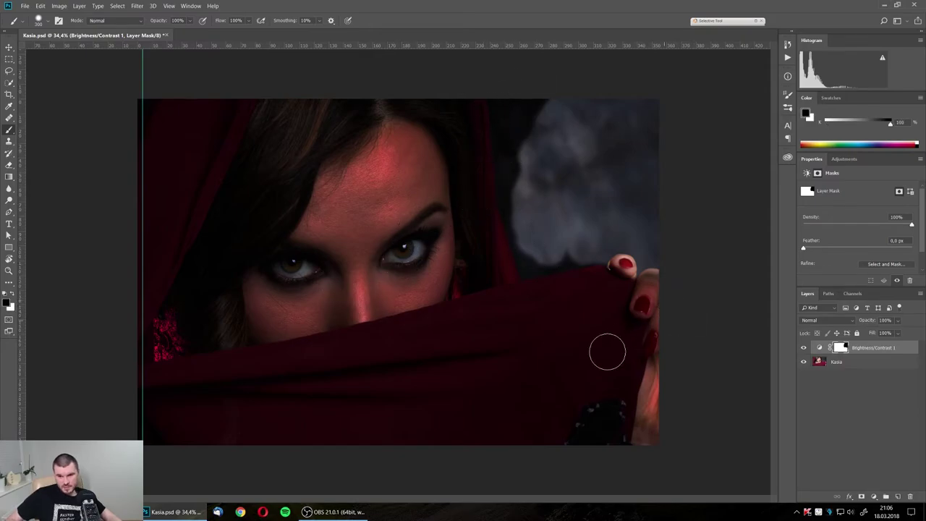
key(x)
mouse_move(577, 408)
mouse_down()
mouse_move(596, 432)
mouse_move(647, 448)
mouse_move(607, 379)
mouse_move(565, 431)
mouse_move(548, 420)
mouse_up()
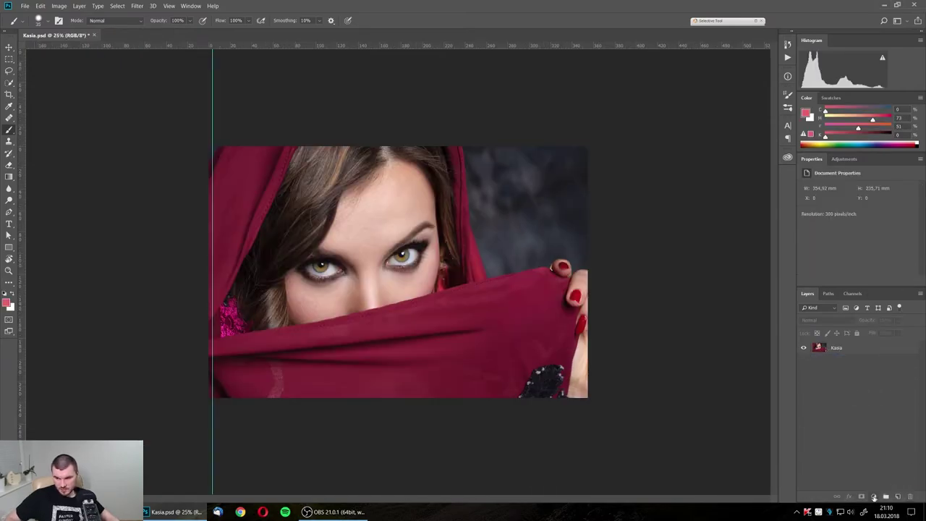
Add a new Brightness/Contrast layer set to Brightness -12 and Contrast 53
click(874, 497)
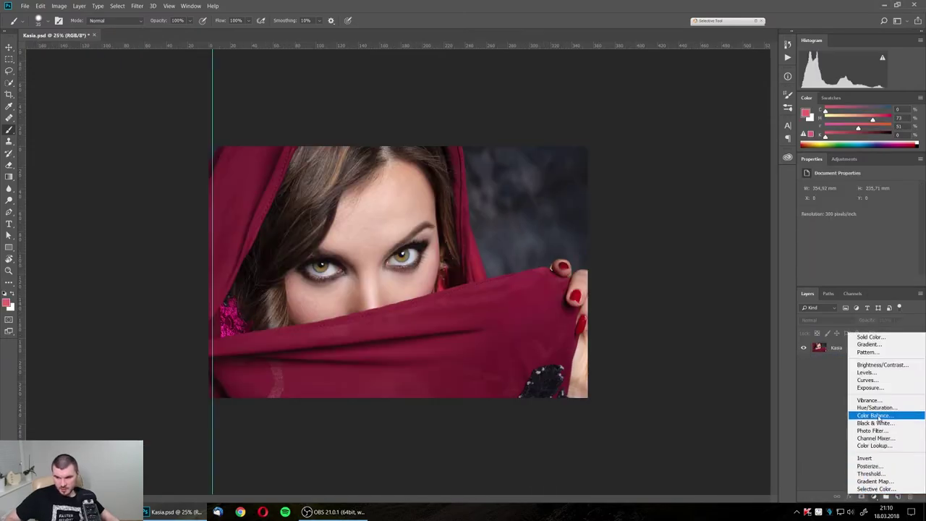
click(896, 365)
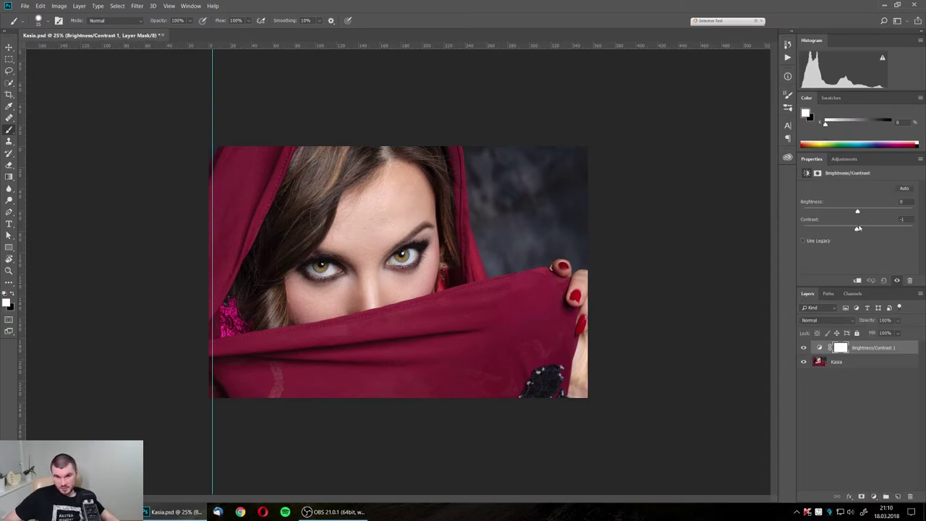
mouse_move(858, 229)
mouse_down()
mouse_move(887, 228)
mouse_move(879, 216)
mouse_move(853, 211)
mouse_up()
drag(911, 346, 915, 494)
Swap Brightness/Contrast for a Levels layer, trying white point 212 and a raised black point, then resetting
click(880, 494)
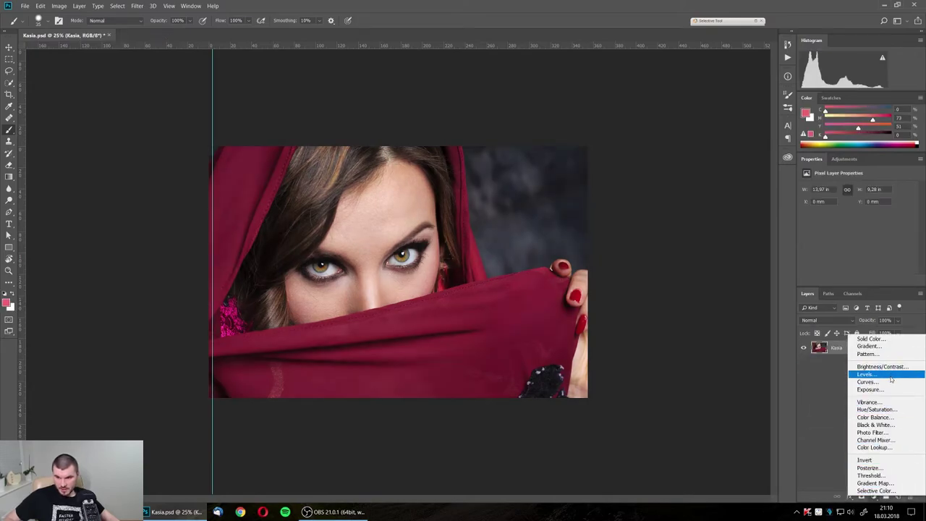
click(890, 376)
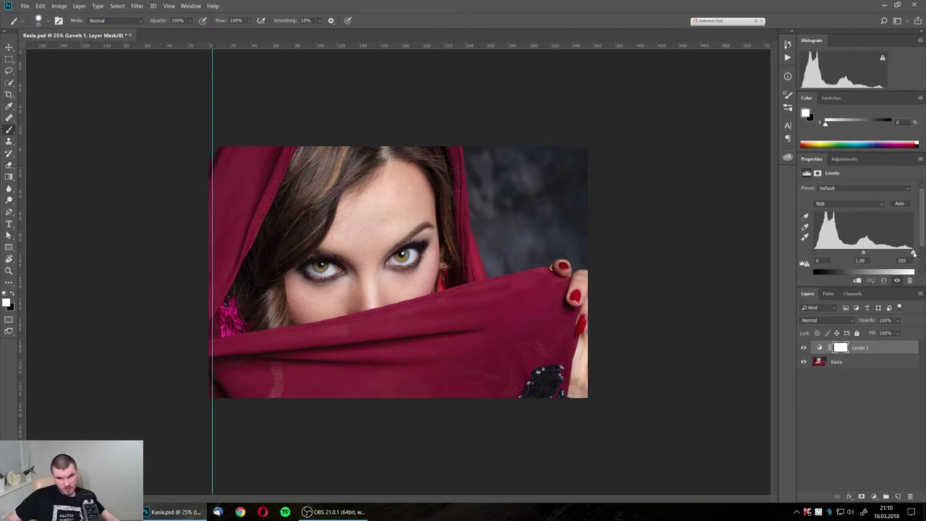
drag(912, 253, 897, 253)
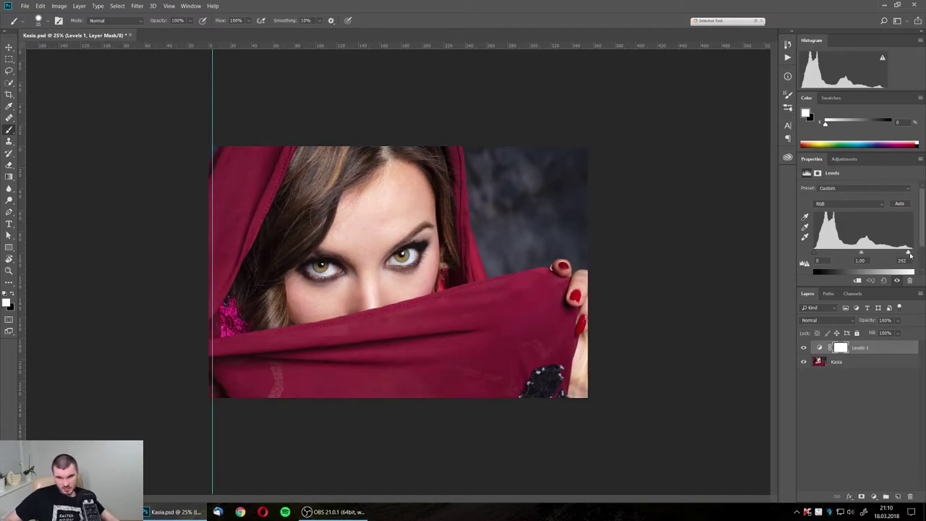
mouse_move(815, 253)
mouse_down()
mouse_move(807, 251)
mouse_move(821, 253)
mouse_up()
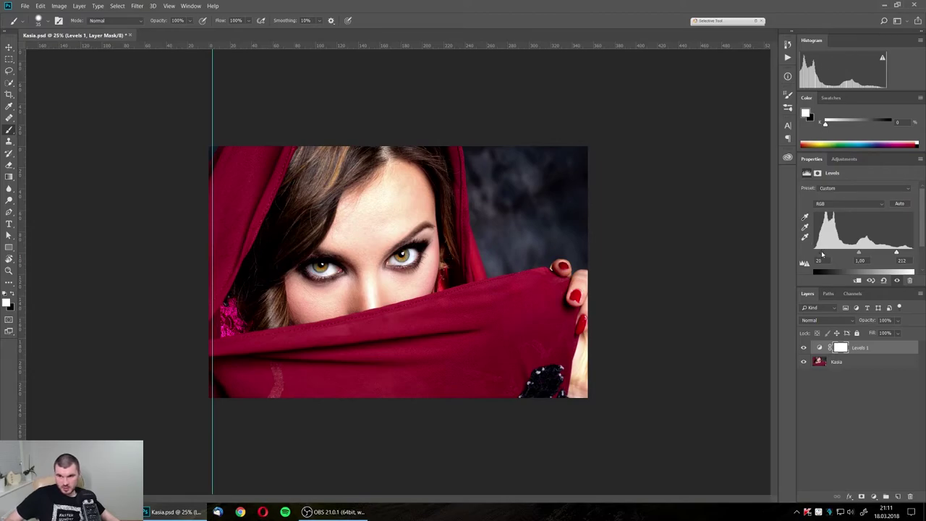
drag(822, 253, 810, 252)
drag(897, 253, 913, 251)
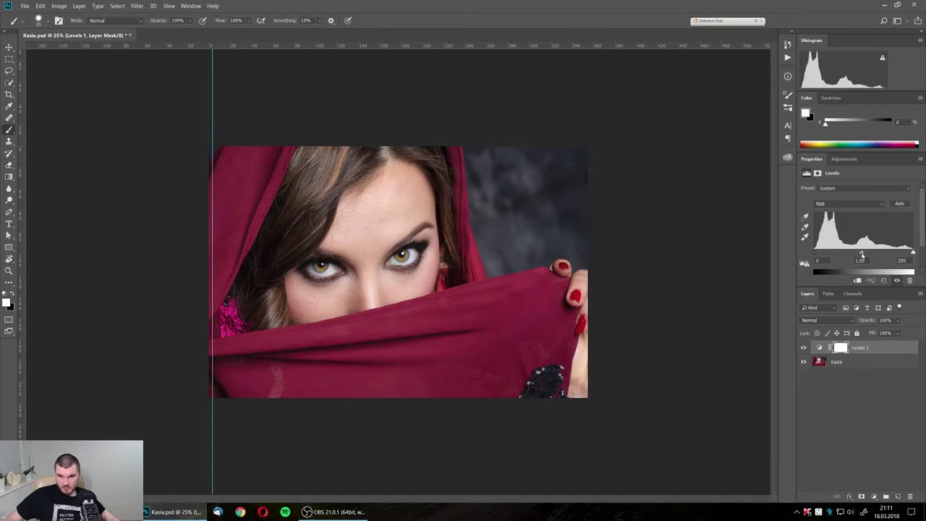
Try Levels white inputs 190 and 173, a raised black input, and varied output levels
drag(913, 253, 888, 253)
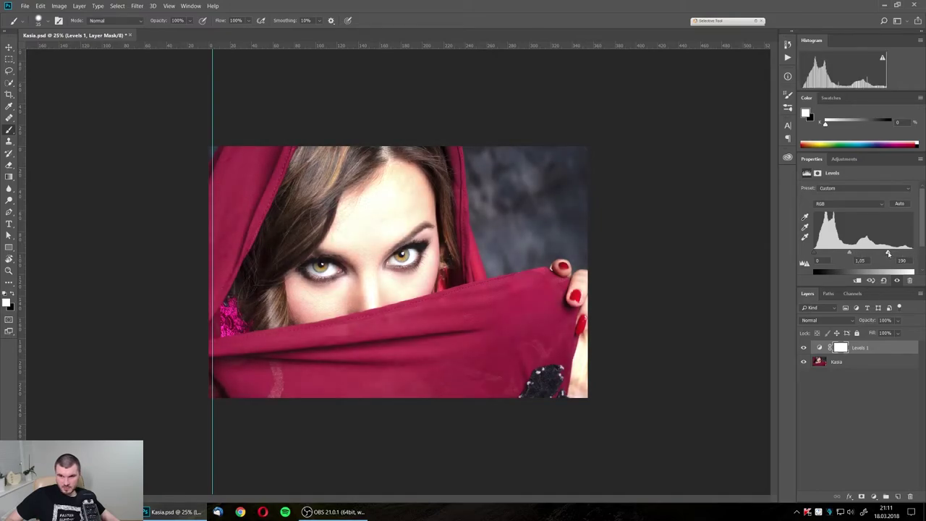
mouse_move(888, 253)
mouse_down()
mouse_move(881, 249)
mouse_move(913, 252)
mouse_up()
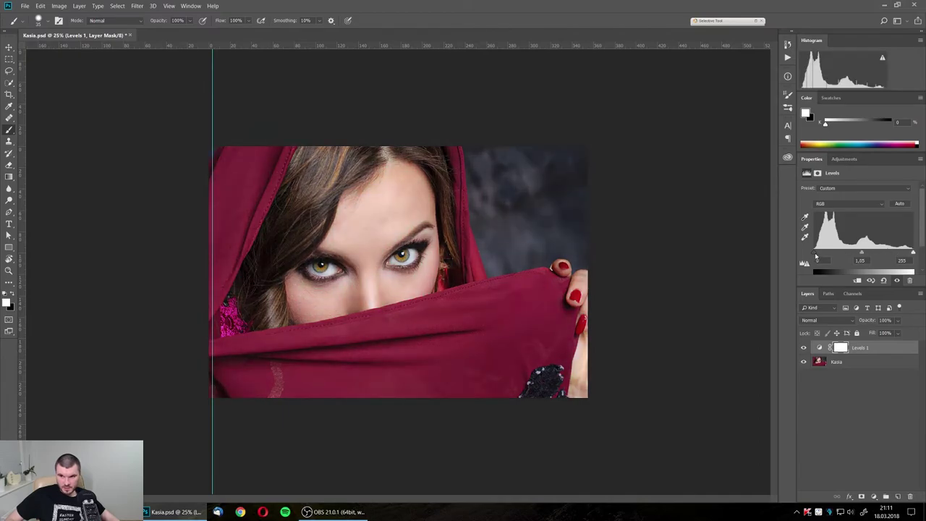
drag(815, 253, 860, 257)
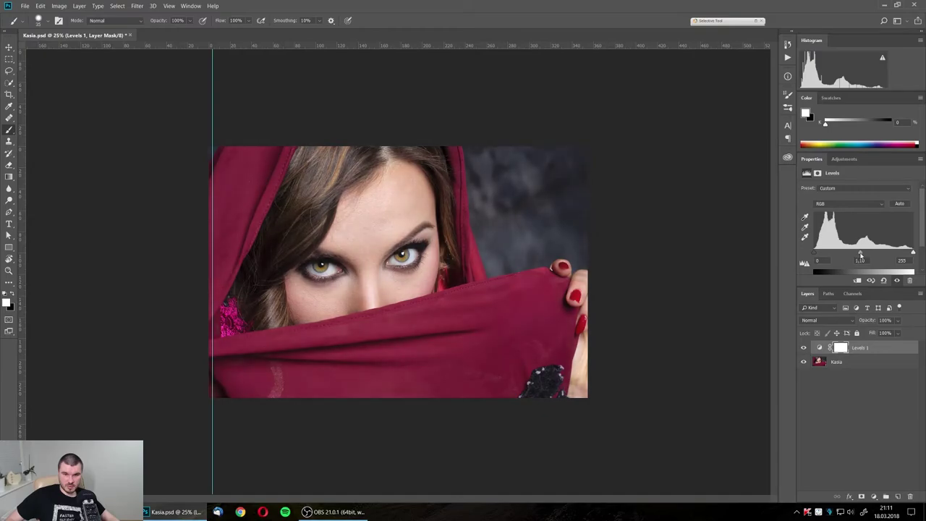
scroll(915, 272, down, 1)
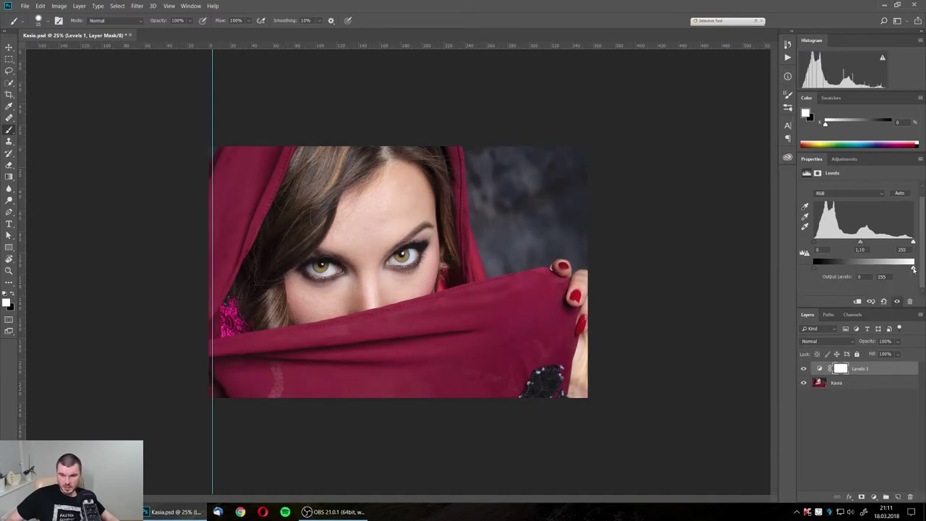
drag(913, 269, 884, 268)
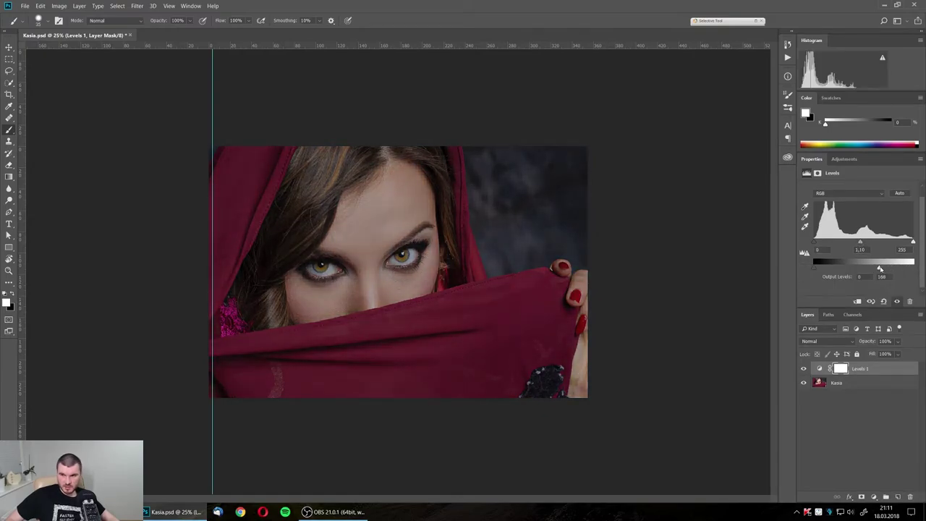
mouse_move(880, 269)
mouse_down()
mouse_move(907, 271)
mouse_move(861, 269)
mouse_move(924, 276)
mouse_up()
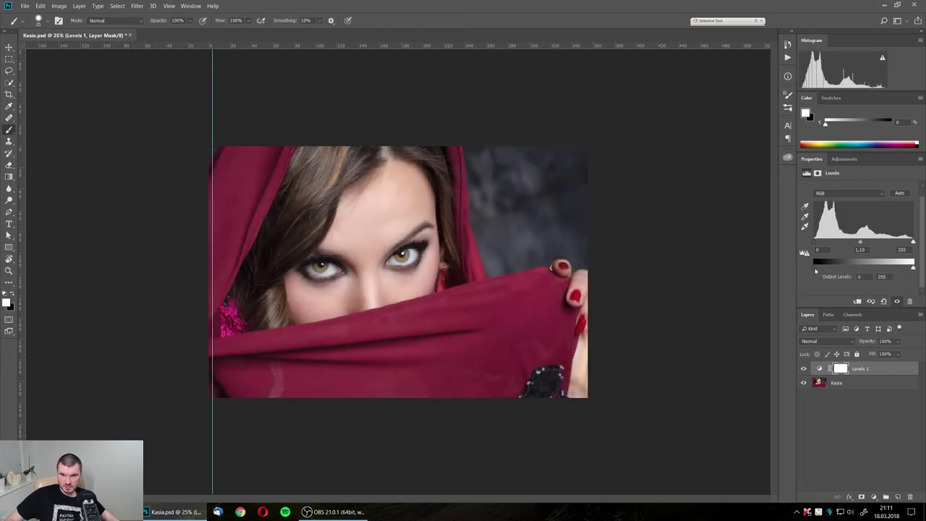
mouse_move(815, 271)
mouse_down()
mouse_move(859, 272)
mouse_move(810, 262)
mouse_up()
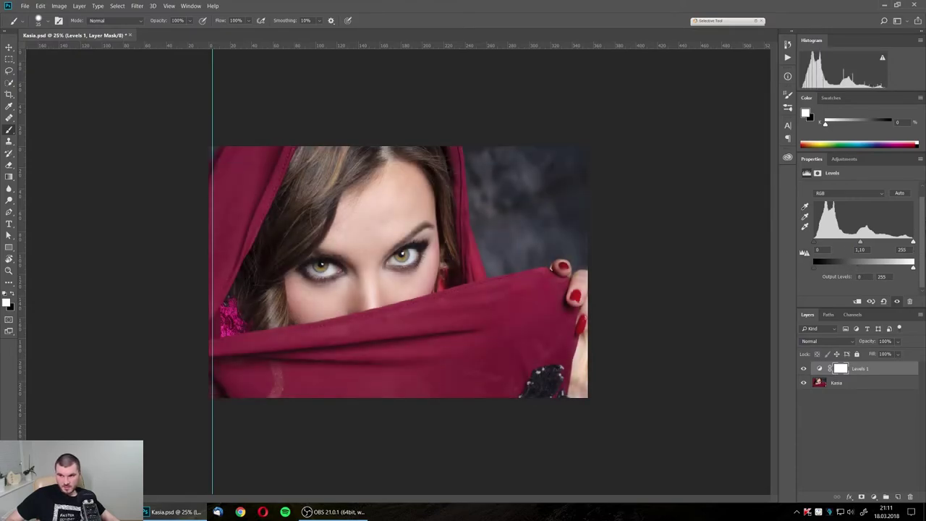
Reset the Levels black input and drag Levels 1 to the trash
mouse_move(923, 232)
mouse_down()
mouse_move(900, 253)
mouse_move(913, 253)
mouse_up()
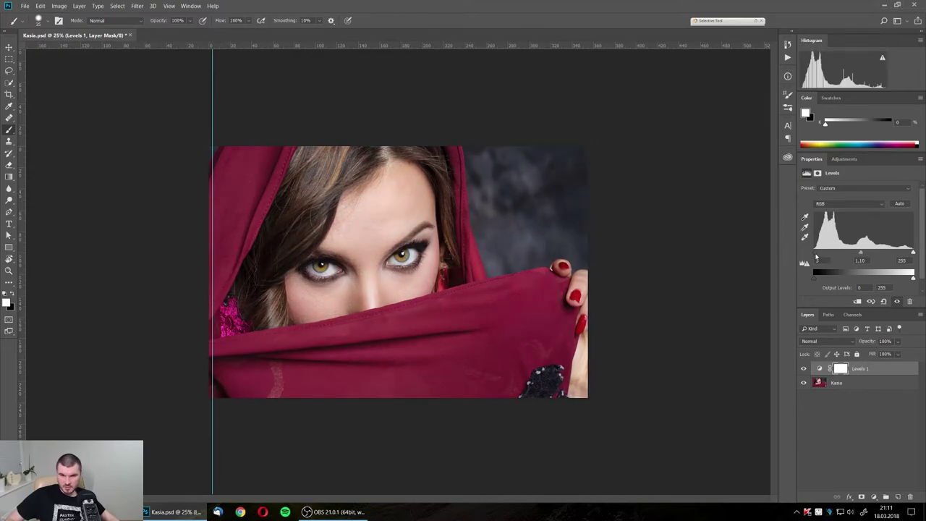
drag(816, 253, 815, 254)
drag(906, 368, 910, 497)
click(873, 497)
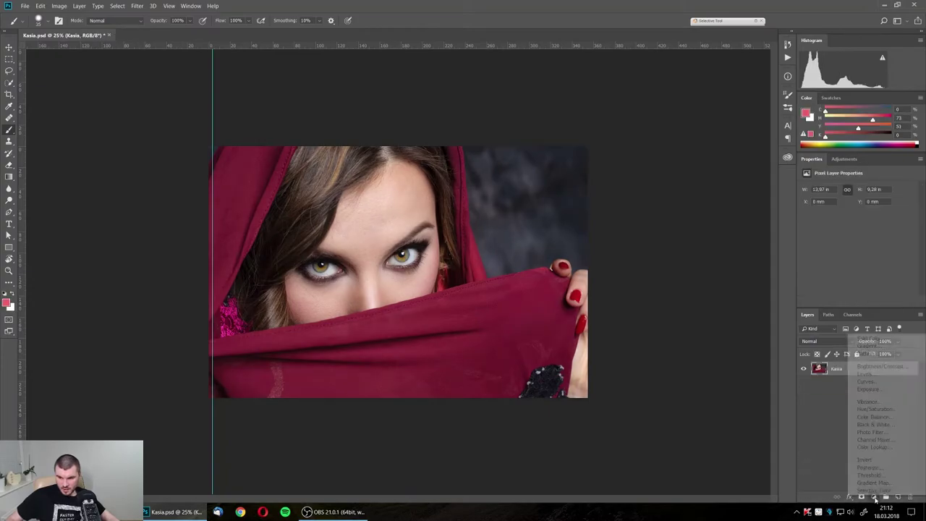
click(884, 384)
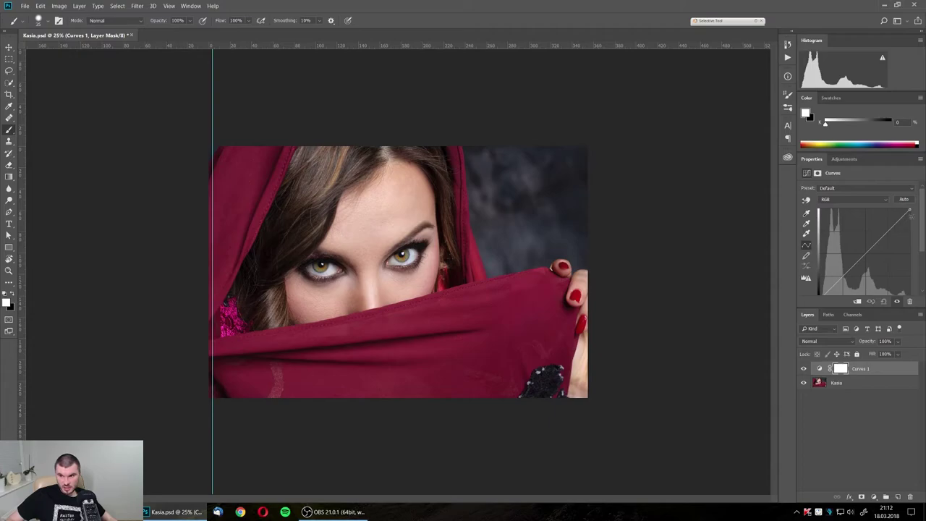
drag(924, 229, 884, 219)
drag(843, 273, 838, 276)
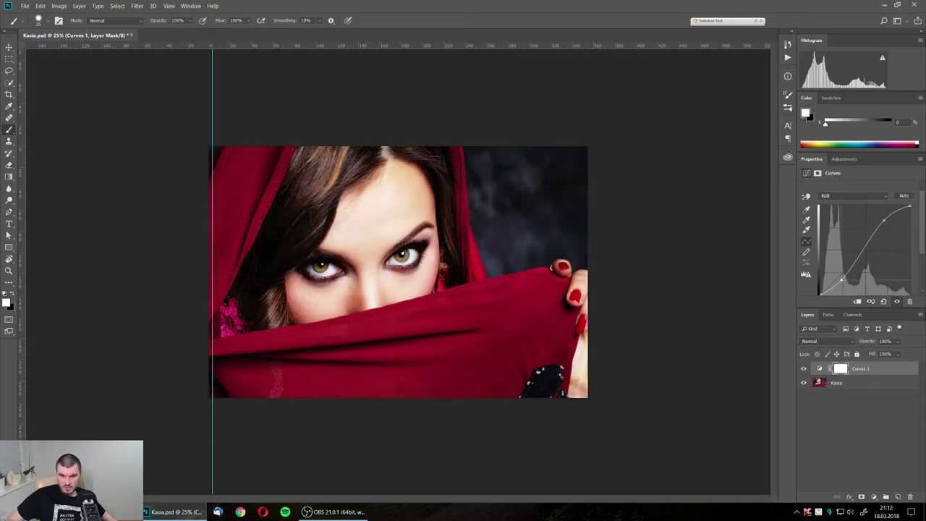
drag(886, 220, 887, 222)
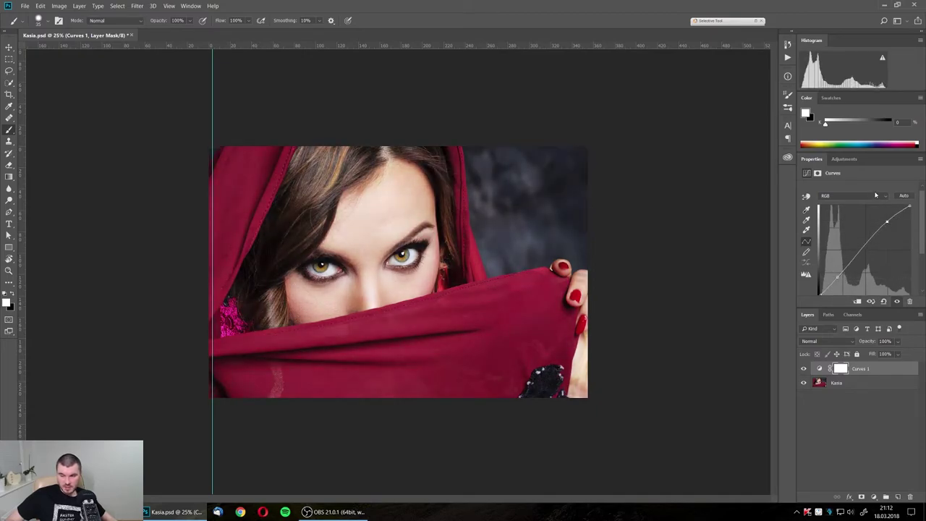
click(870, 197)
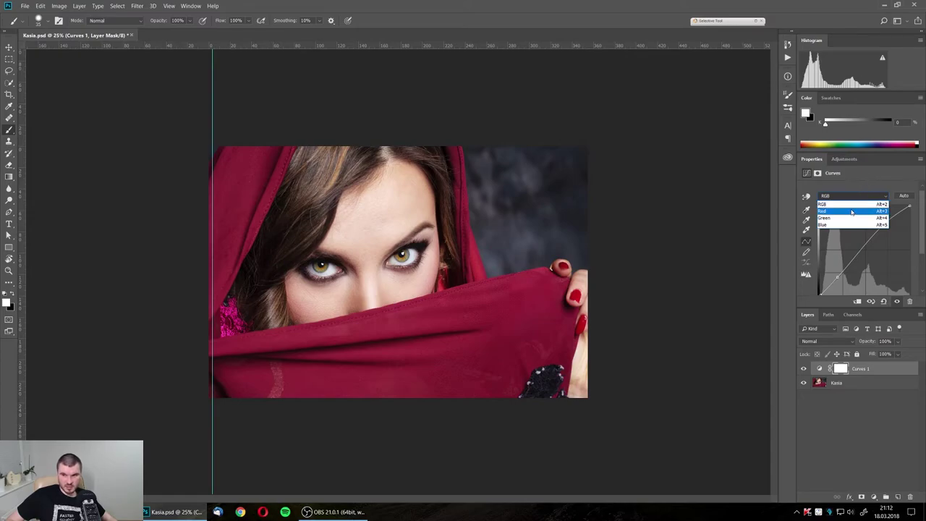
click(853, 212)
drag(890, 230, 884, 246)
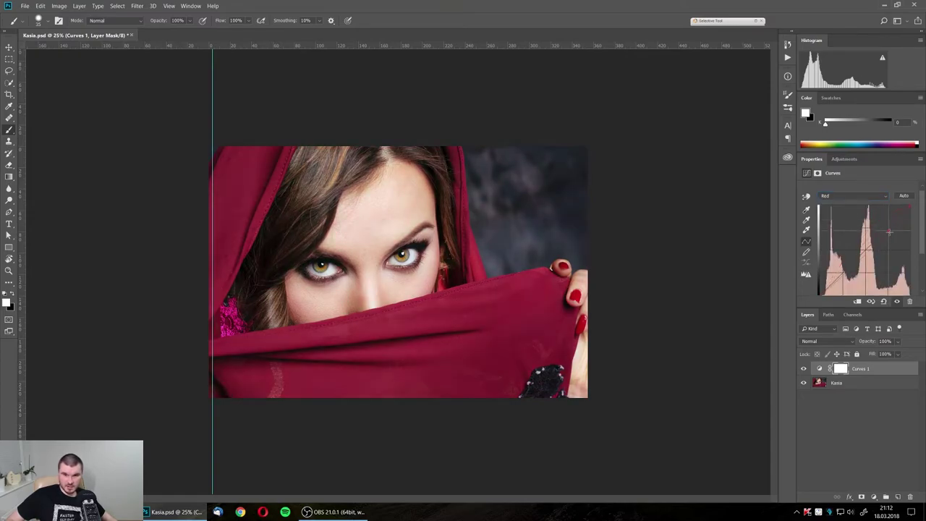
click(861, 196)
click(857, 218)
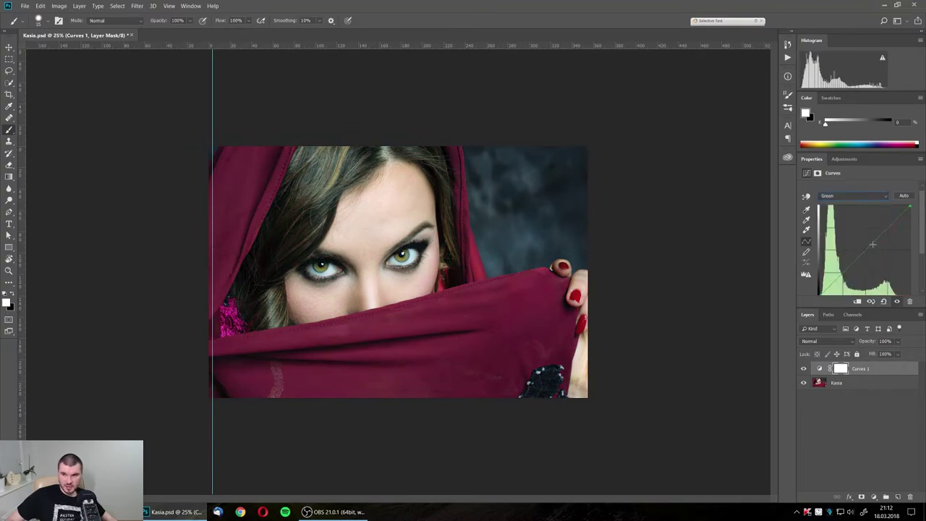
mouse_move(873, 243)
mouse_down()
mouse_move(872, 259)
mouse_move(880, 225)
mouse_up()
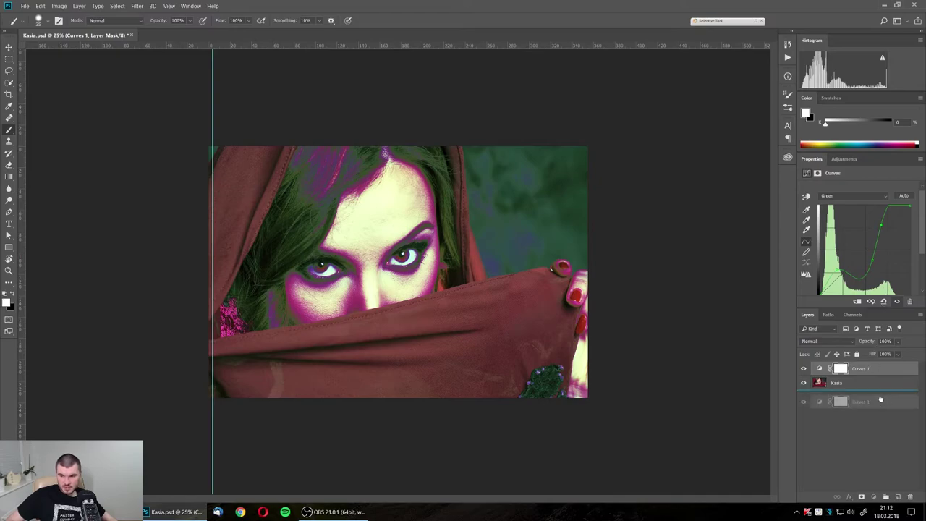
drag(865, 369, 910, 497)
click(875, 497)
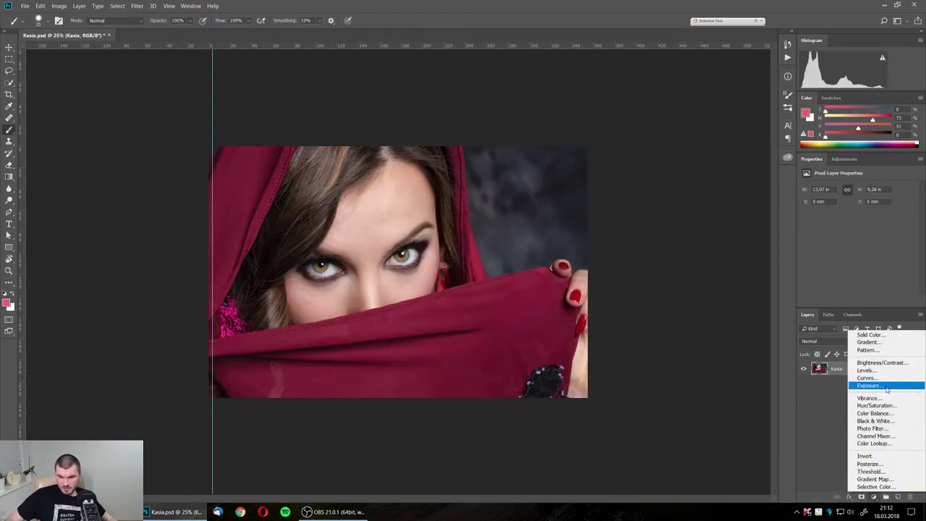
click(891, 401)
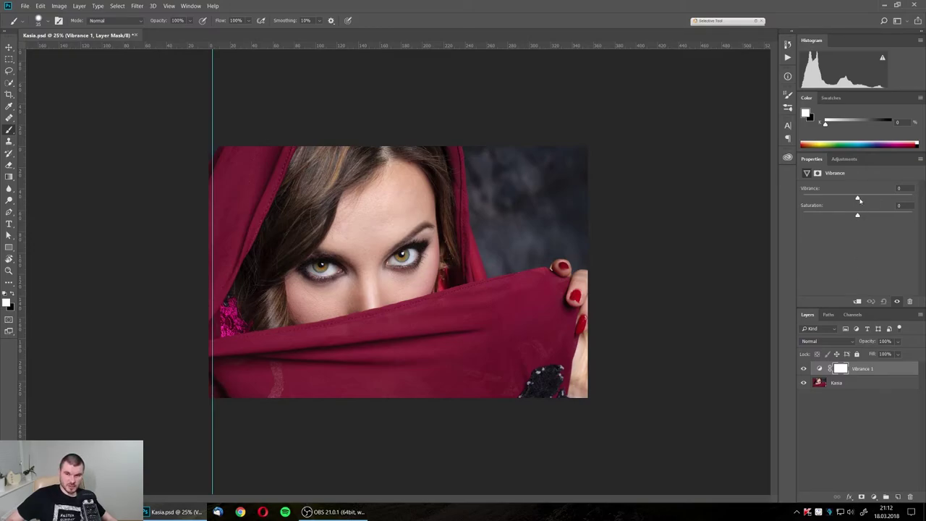
mouse_move(881, 202)
mouse_down()
mouse_move(867, 200)
mouse_move(895, 205)
mouse_move(857, 200)
mouse_move(900, 215)
mouse_move(859, 216)
mouse_up()
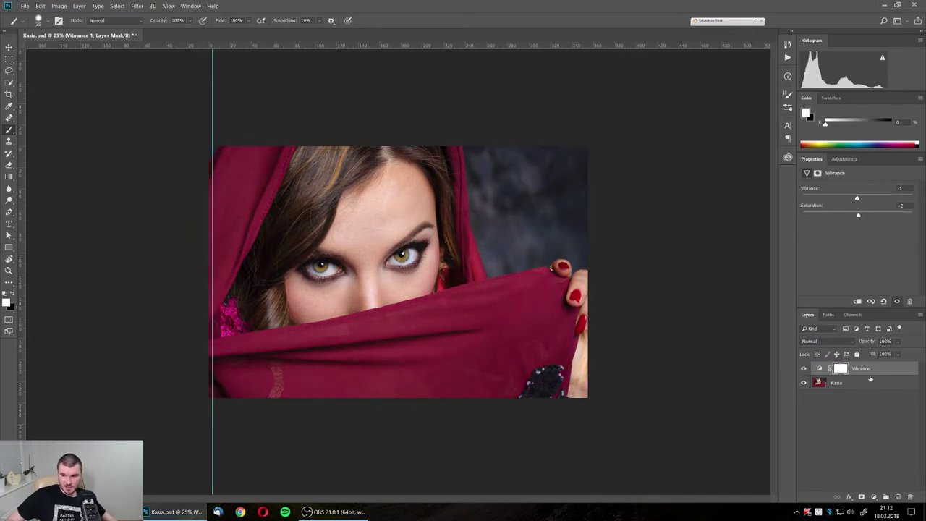
drag(862, 369, 909, 497)
click(873, 497)
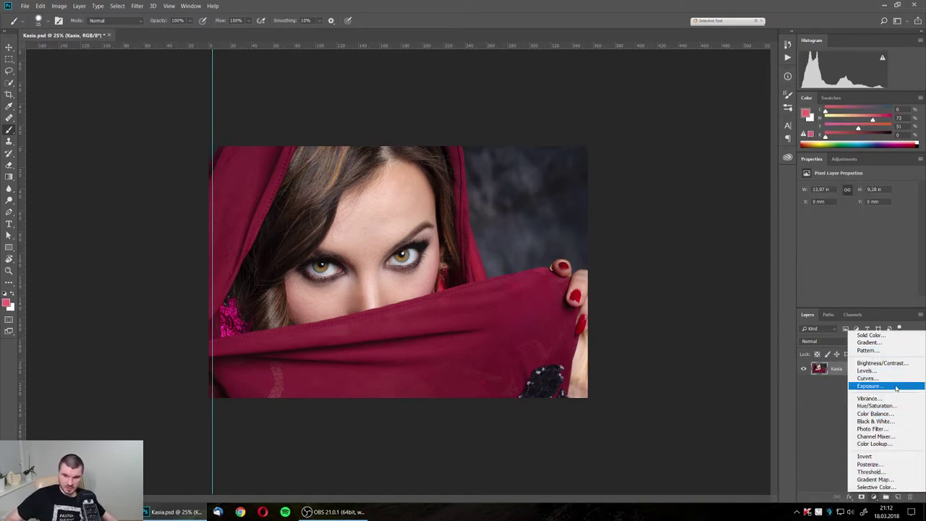
click(901, 415)
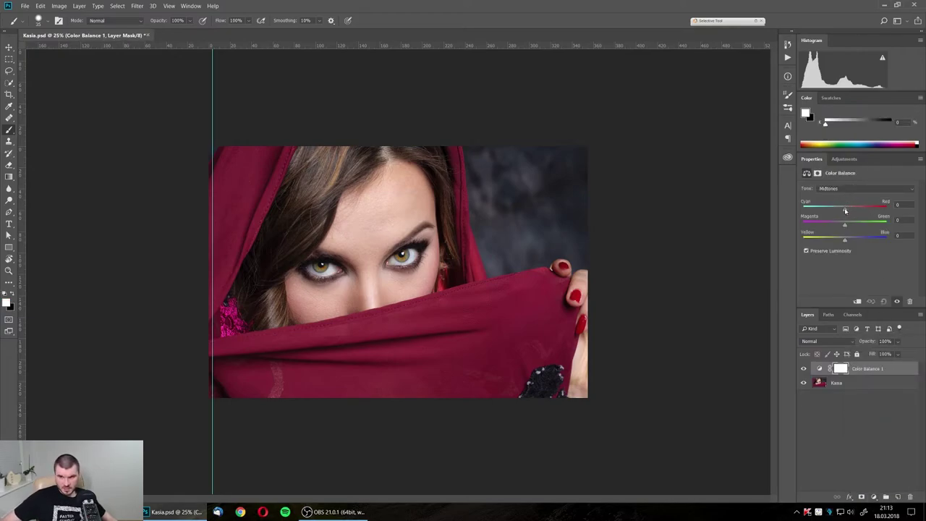
drag(842, 210, 840, 209)
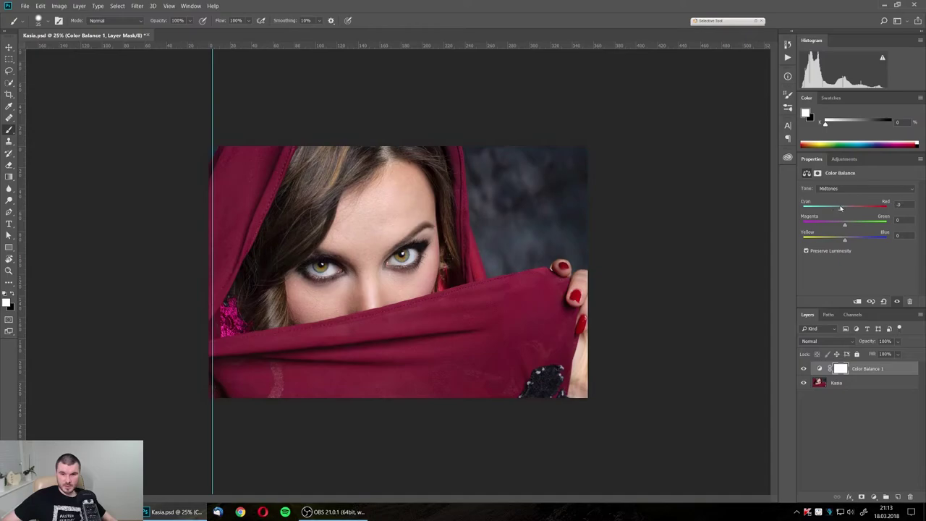
drag(836, 209, 850, 207)
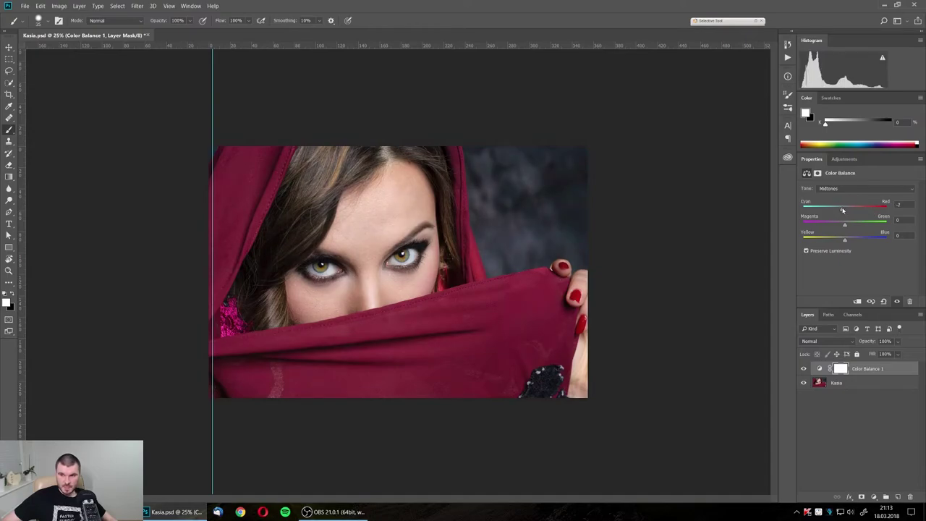
mouse_move(837, 210)
mouse_down()
mouse_move(817, 209)
mouse_move(865, 208)
mouse_move(845, 209)
mouse_up()
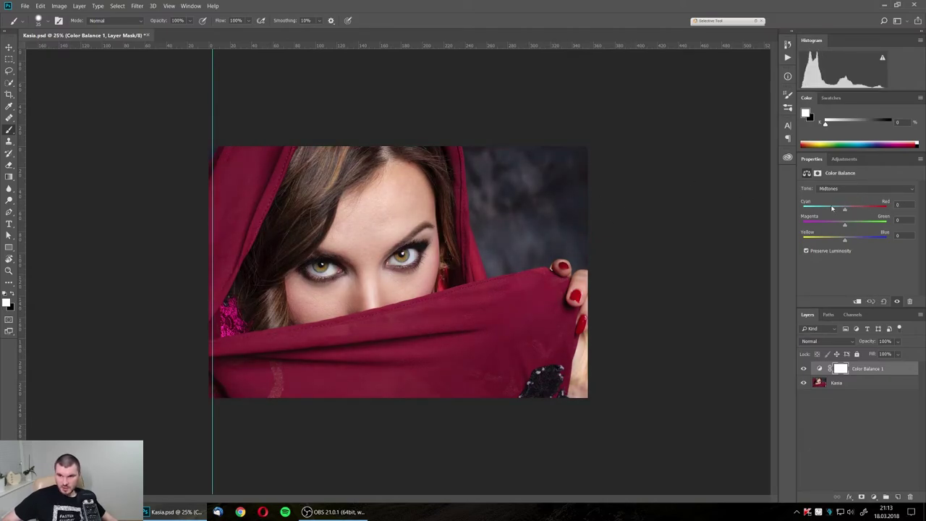
mouse_move(847, 211)
mouse_down()
mouse_move(870, 210)
mouse_move(846, 211)
mouse_up()
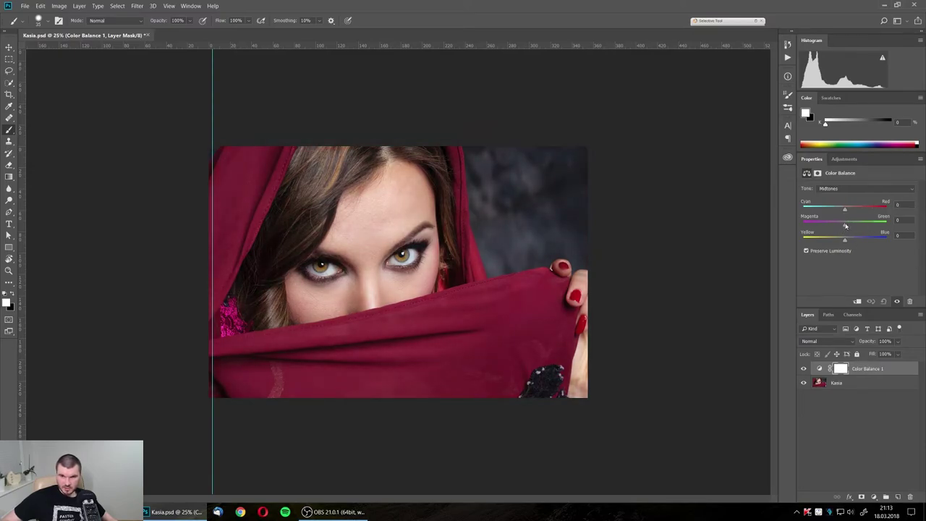
mouse_move(845, 226)
mouse_down()
mouse_move(864, 228)
mouse_move(846, 227)
mouse_up()
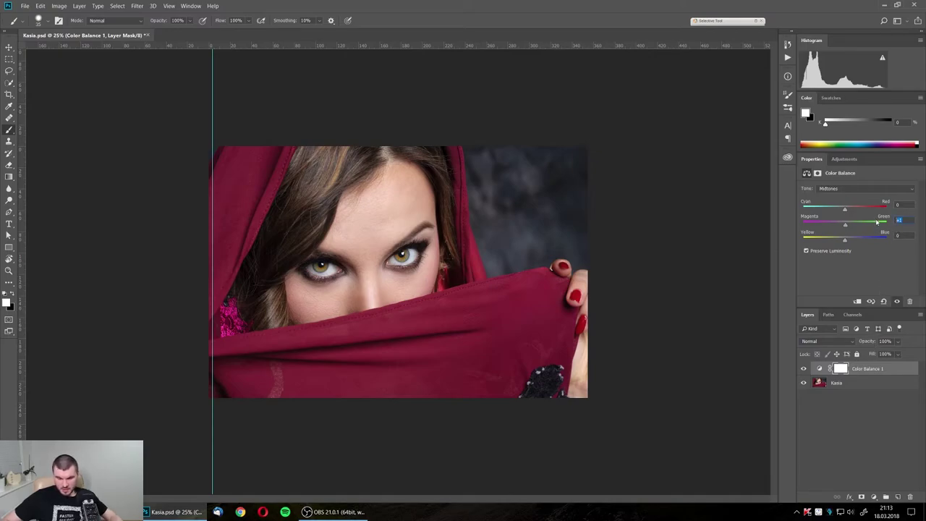
click(886, 369)
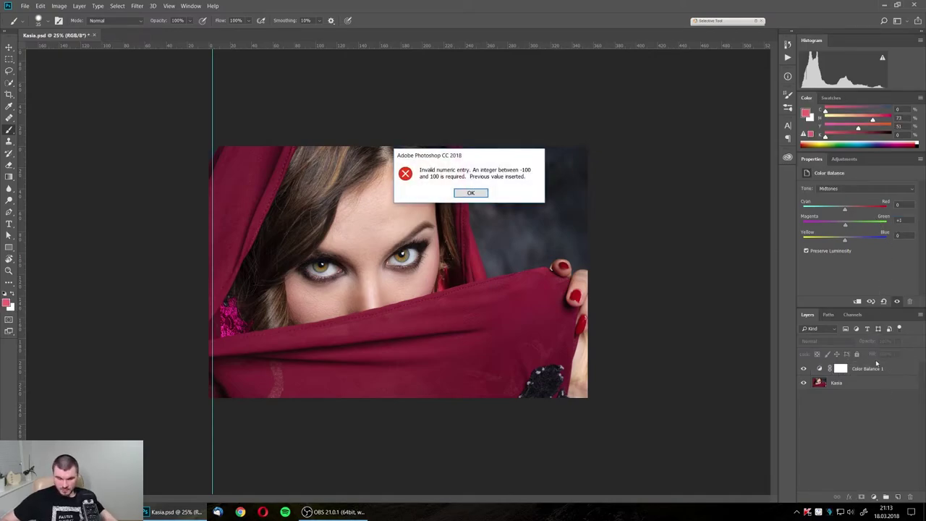
key(Return)
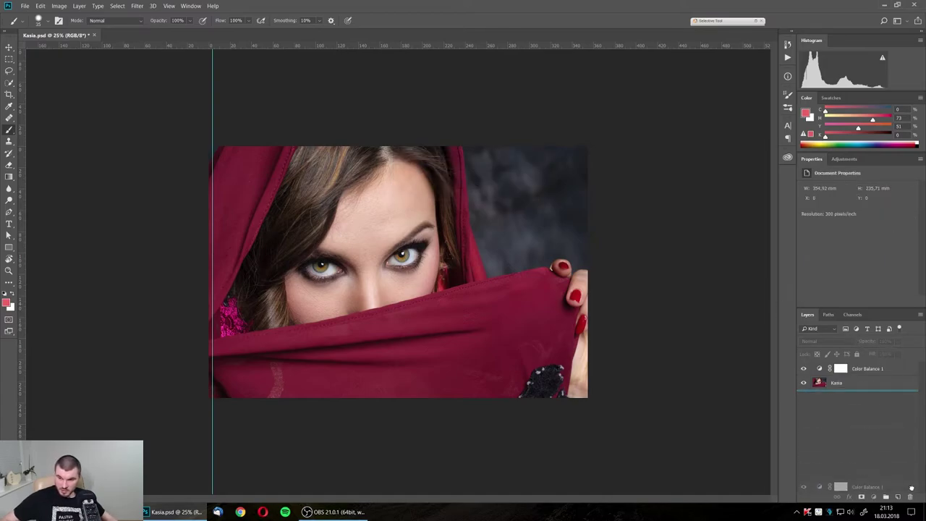
drag(881, 371, 910, 497)
click(881, 437)
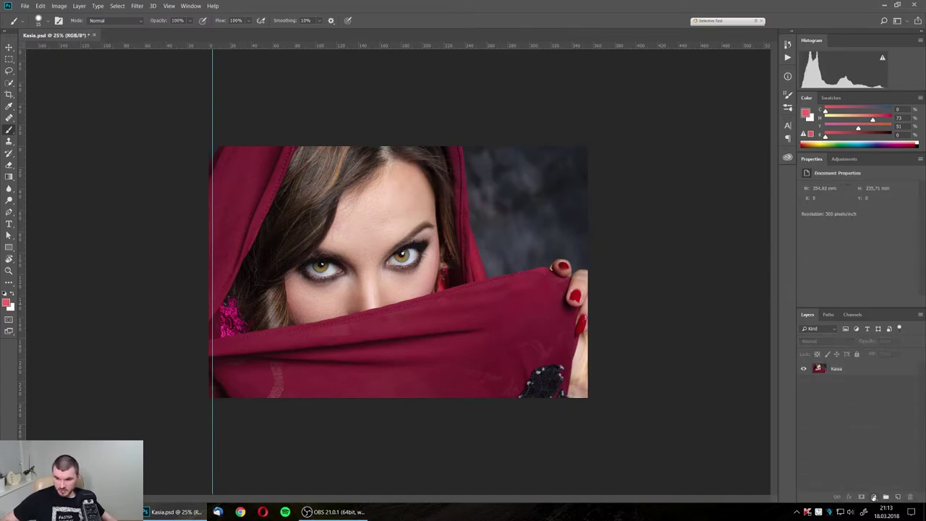
Add a Black & White layer and adjust Reds, Yellows, Greens, Cyans, and Blues to 63
click(874, 497)
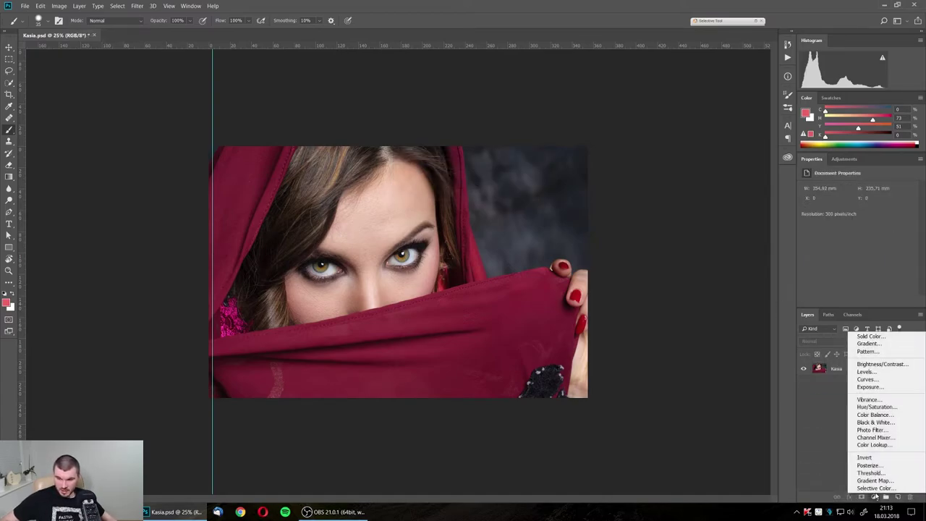
click(896, 423)
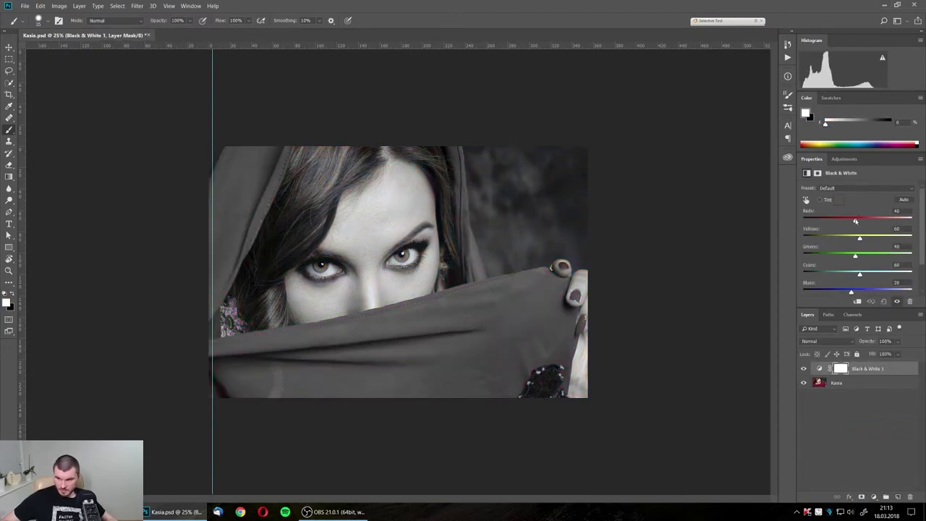
drag(856, 221, 861, 222)
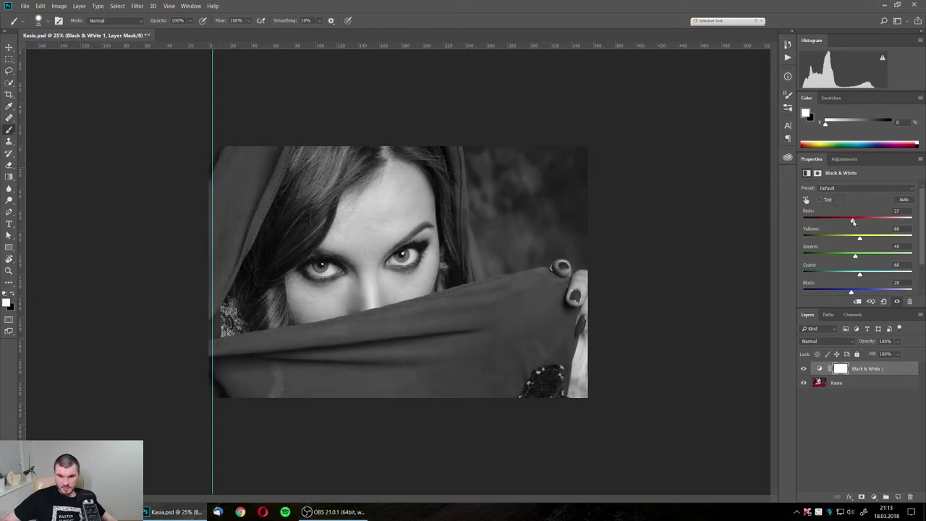
drag(855, 256, 861, 291)
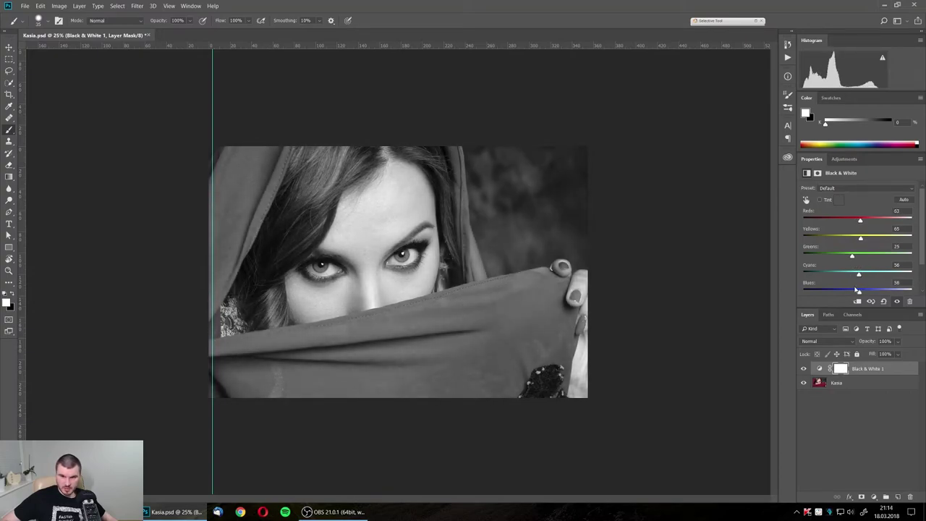
mouse_move(878, 371)
mouse_down()
mouse_move(918, 481)
mouse_move(872, 372)
mouse_up()
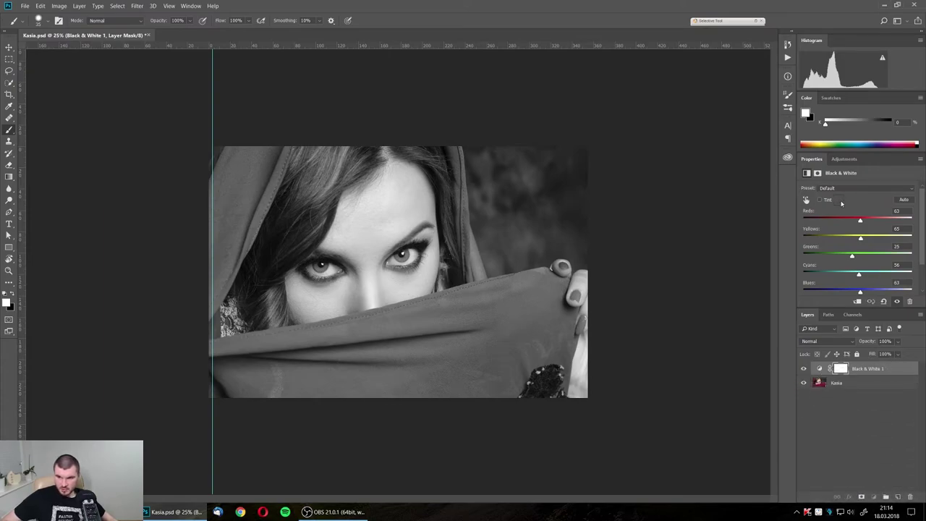
Enable Tint, try a gold-beige colour but keep the cream tint, then delete the layer
click(820, 200)
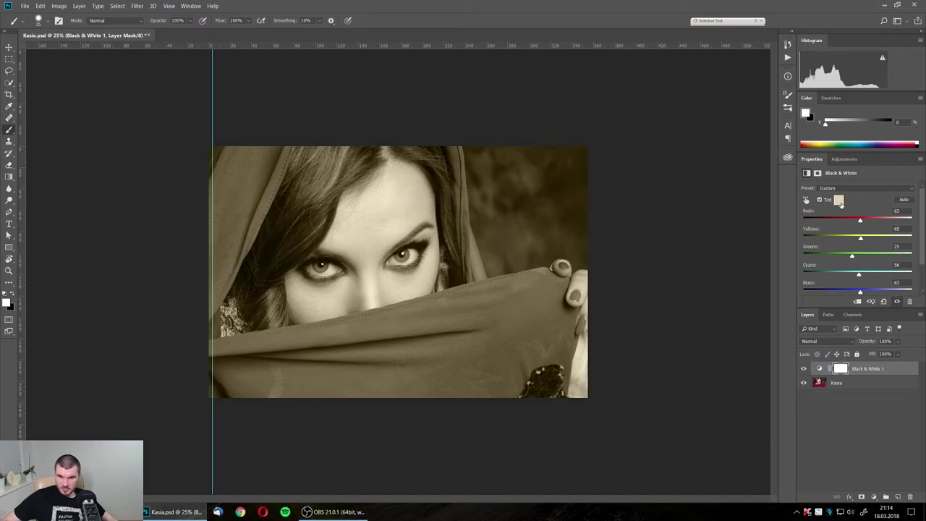
click(840, 202)
click(678, 310)
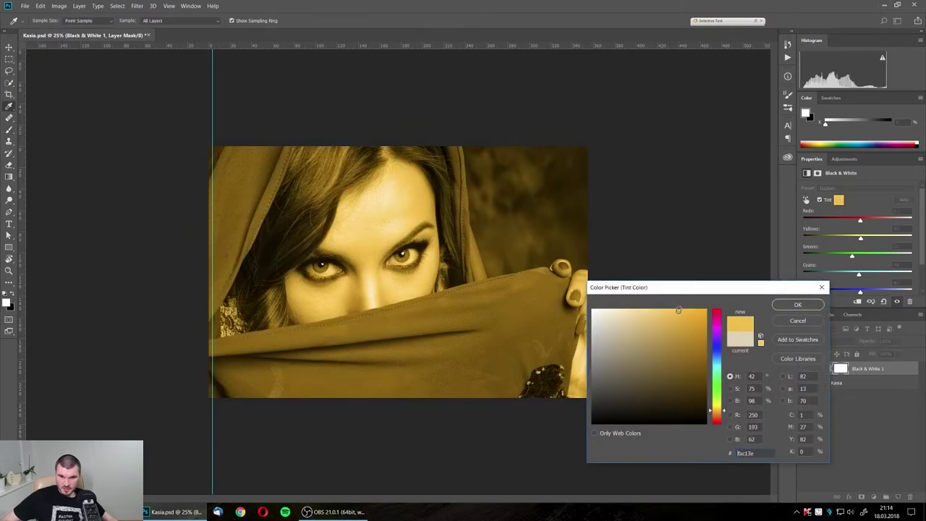
mouse_move(678, 310)
mouse_down()
mouse_move(631, 319)
mouse_move(613, 341)
mouse_up()
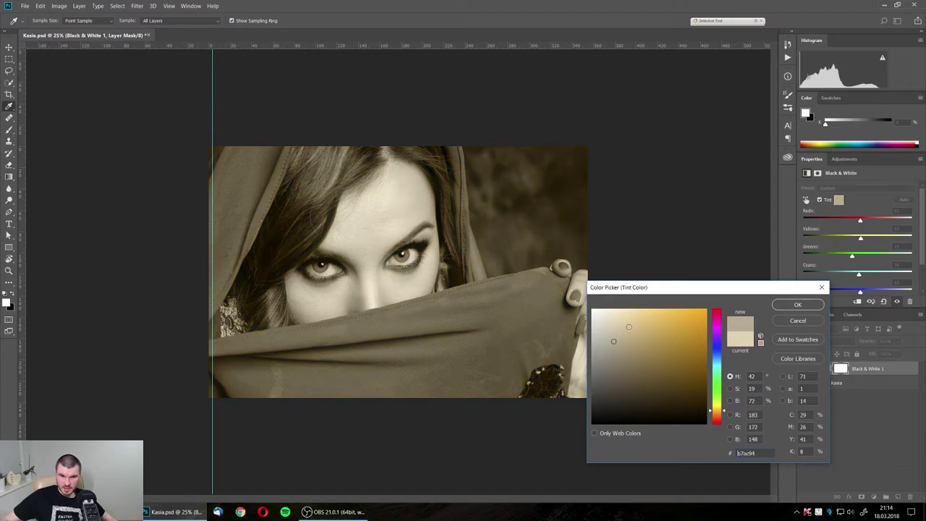
click(811, 324)
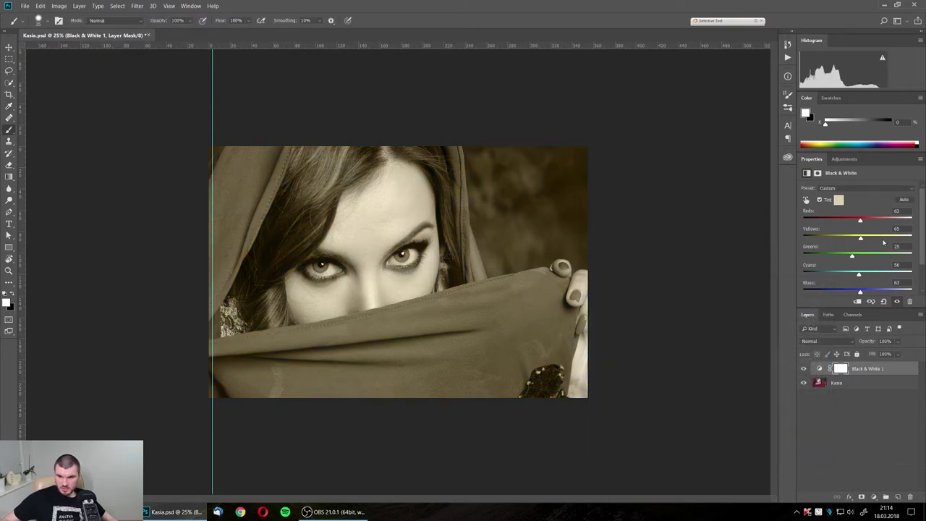
drag(887, 487, 910, 498)
Try a Photo Filter at density 67, then Cooling Filter (LBB) at 36, and delete it
click(874, 497)
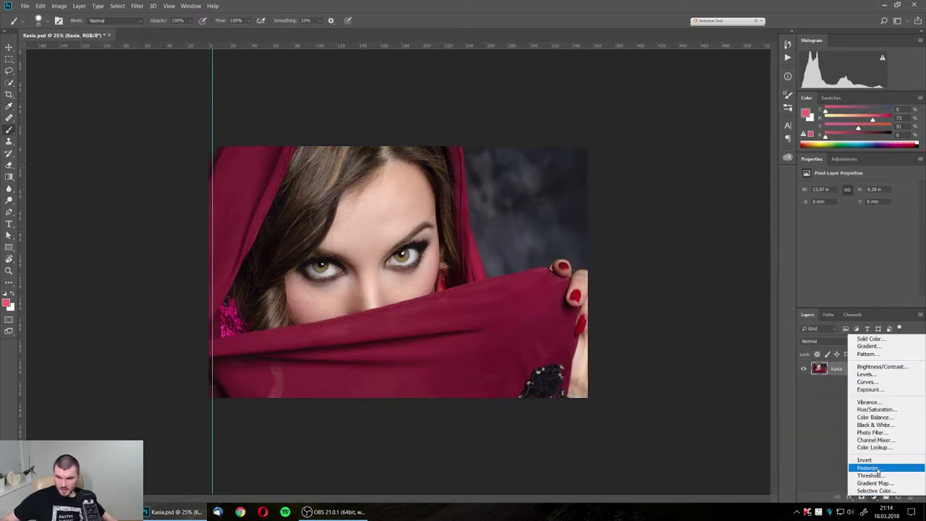
click(903, 432)
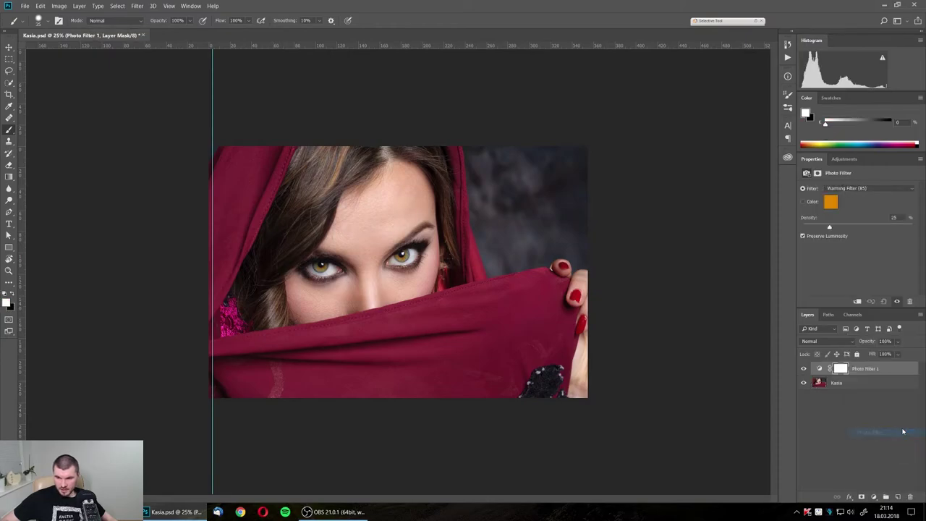
click(869, 188)
drag(829, 226, 875, 226)
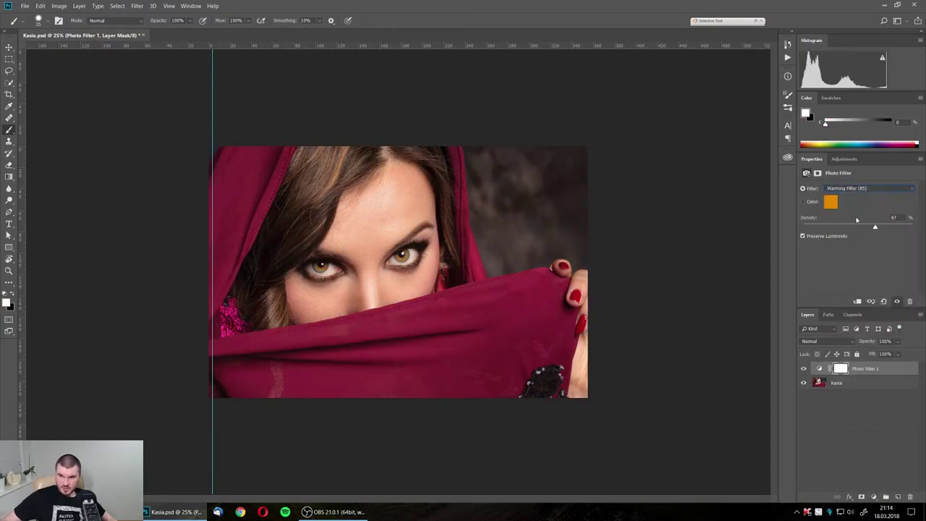
click(875, 190)
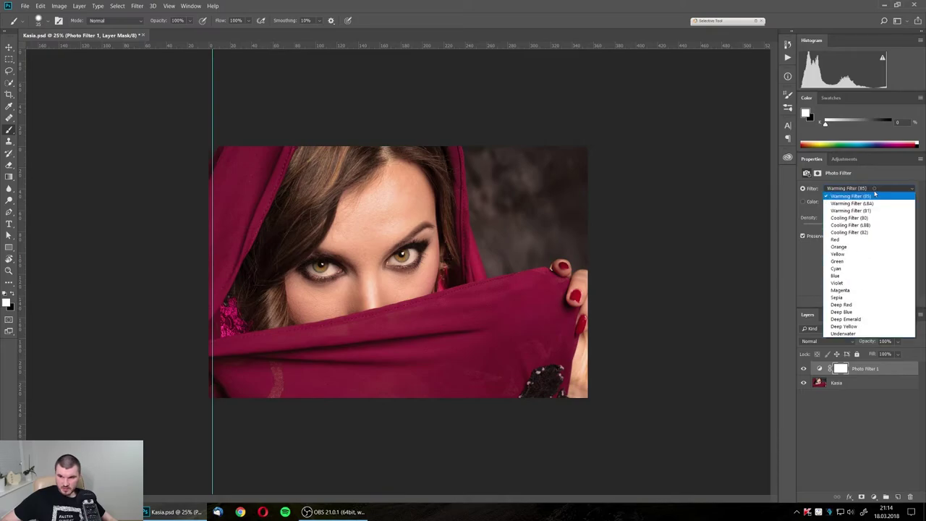
click(874, 225)
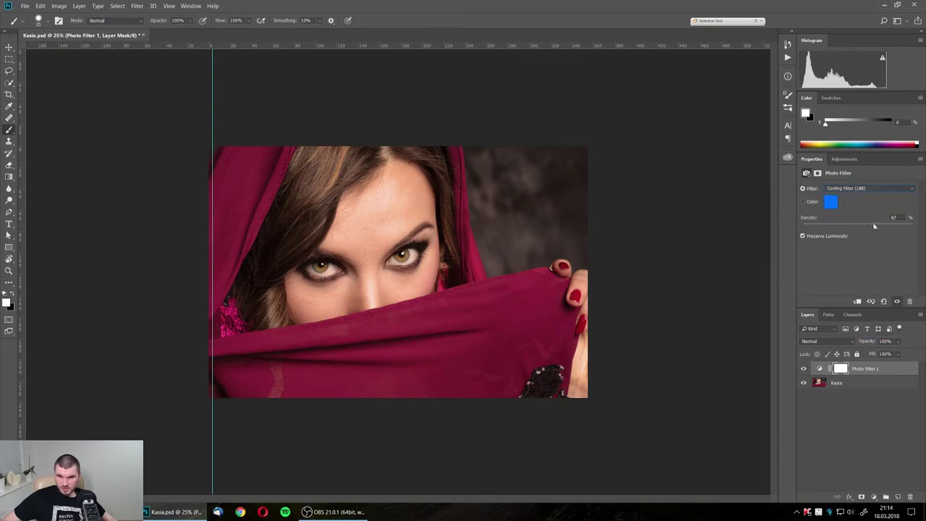
drag(874, 228, 844, 225)
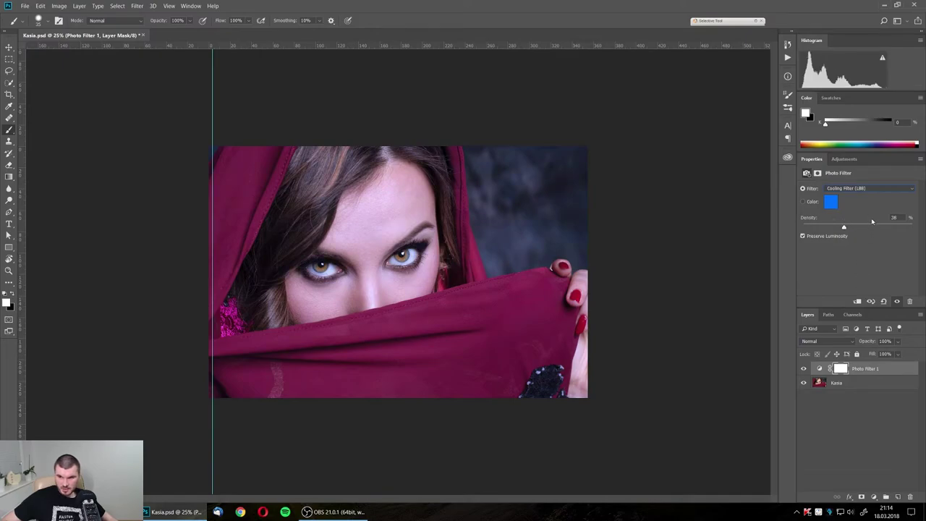
drag(881, 370, 910, 497)
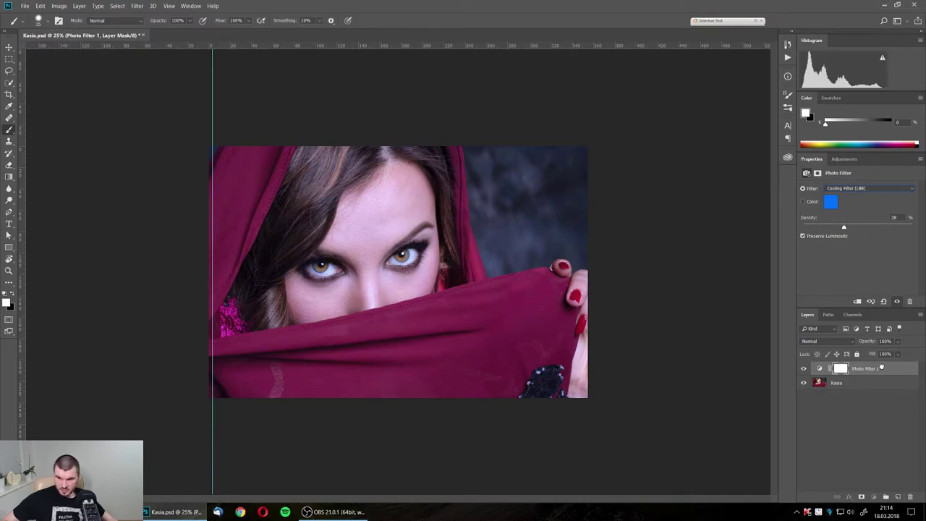
Try a Channel Mixer, cutting red in Red output and adding red and blue to Green, then delete it
click(874, 497)
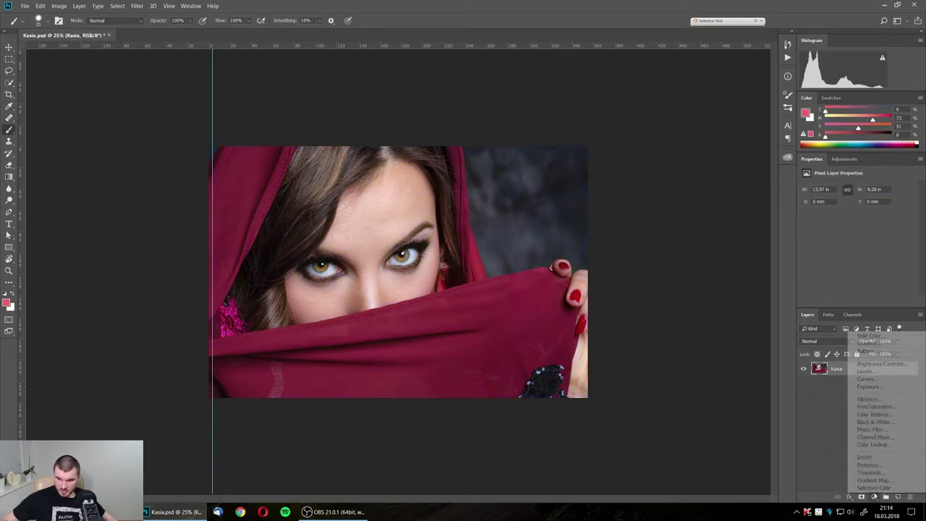
click(897, 438)
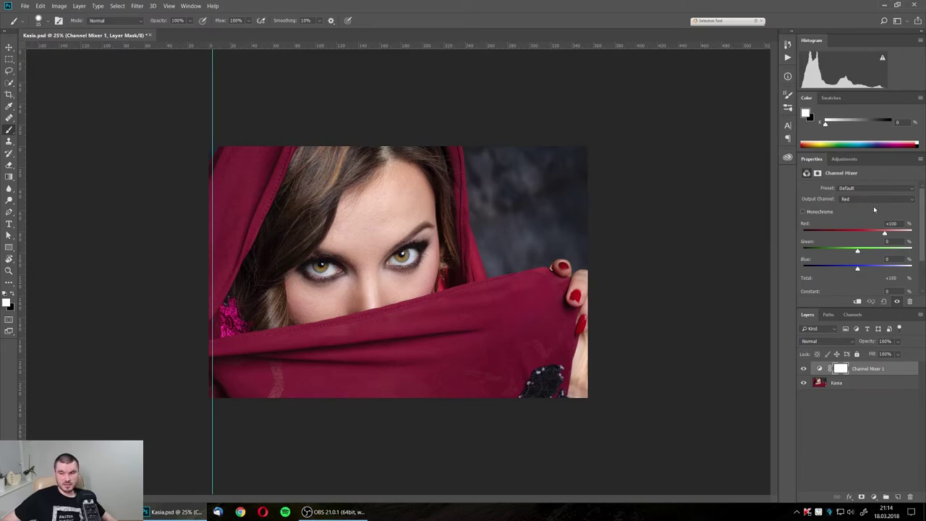
click(884, 200)
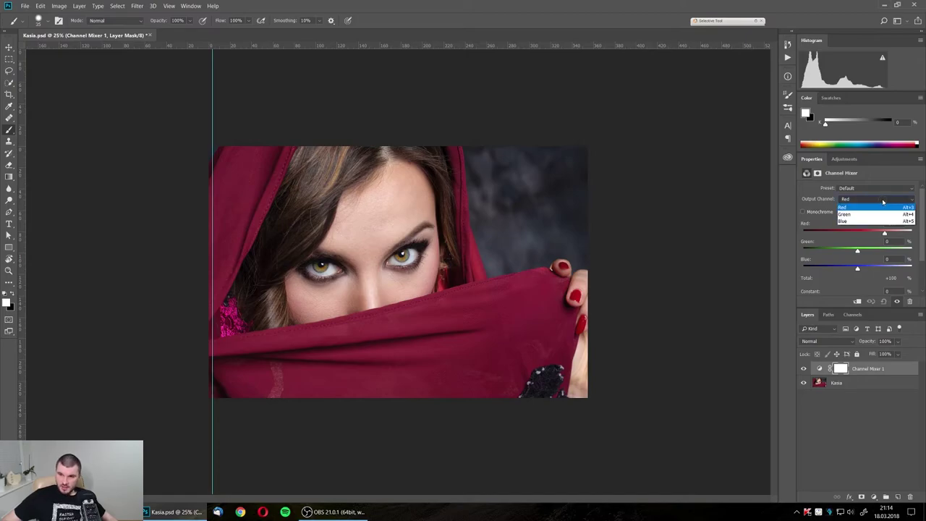
click(883, 200)
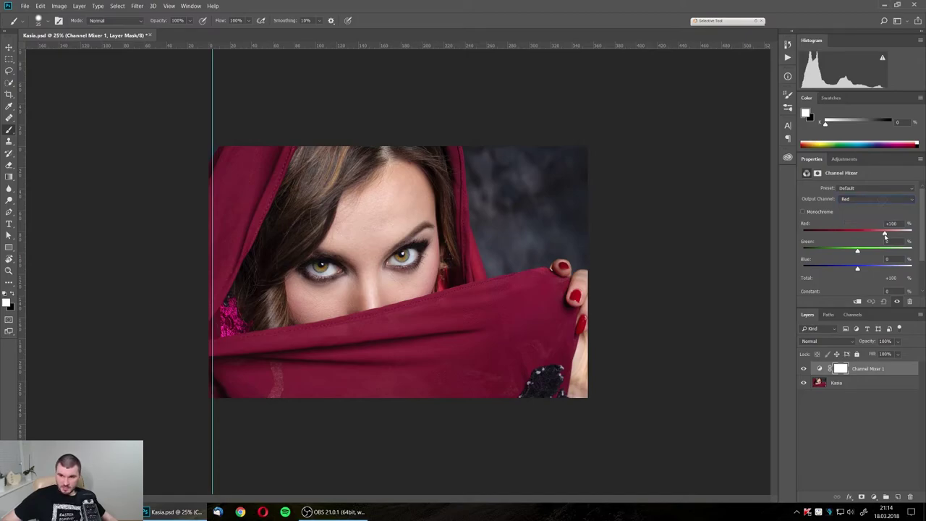
mouse_move(884, 235)
mouse_down()
mouse_move(864, 235)
mouse_move(885, 234)
mouse_move(877, 251)
mouse_move(867, 235)
mouse_up()
click(879, 200)
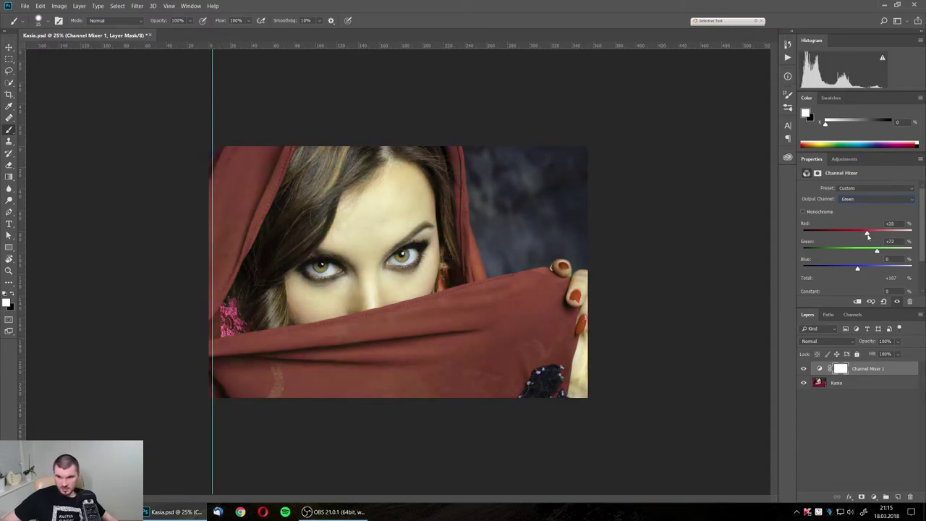
drag(857, 268, 868, 270)
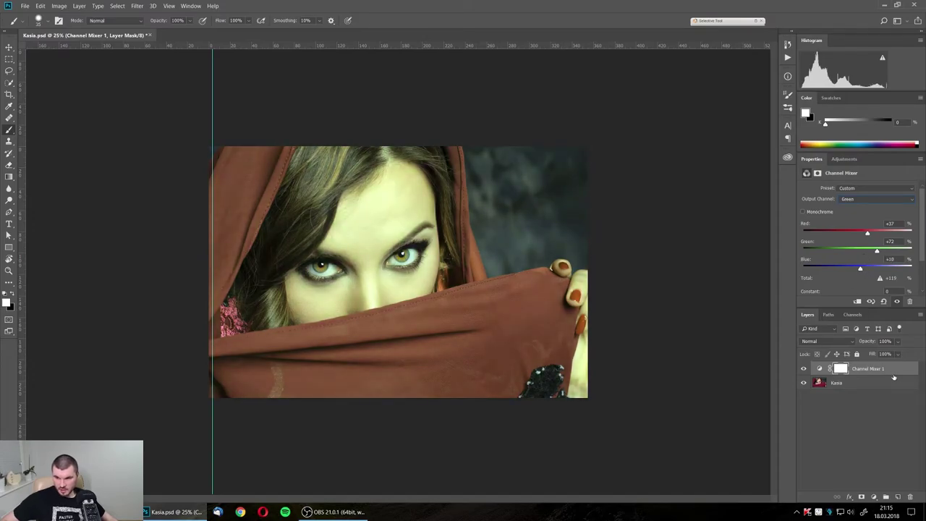
drag(892, 367, 910, 497)
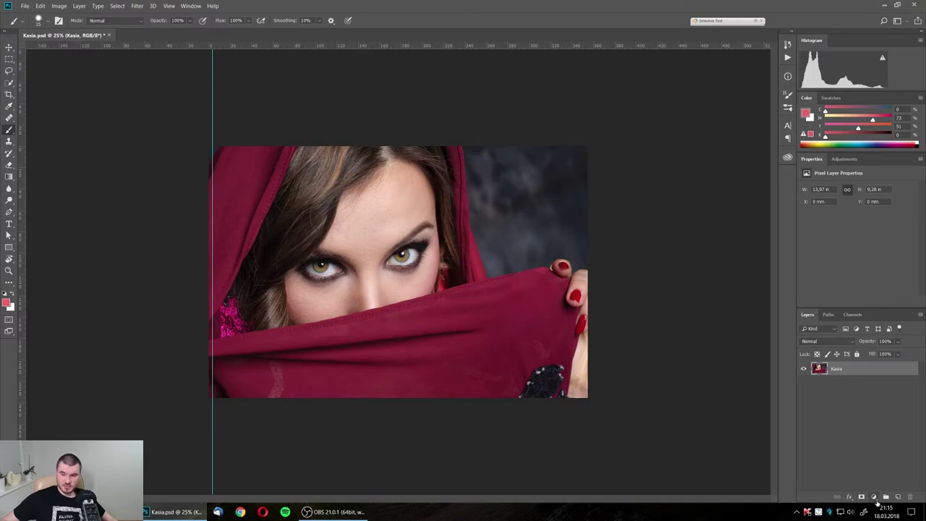
Add a Selective Color layer targeting Reds and try reducing their magenta to -45
click(874, 498)
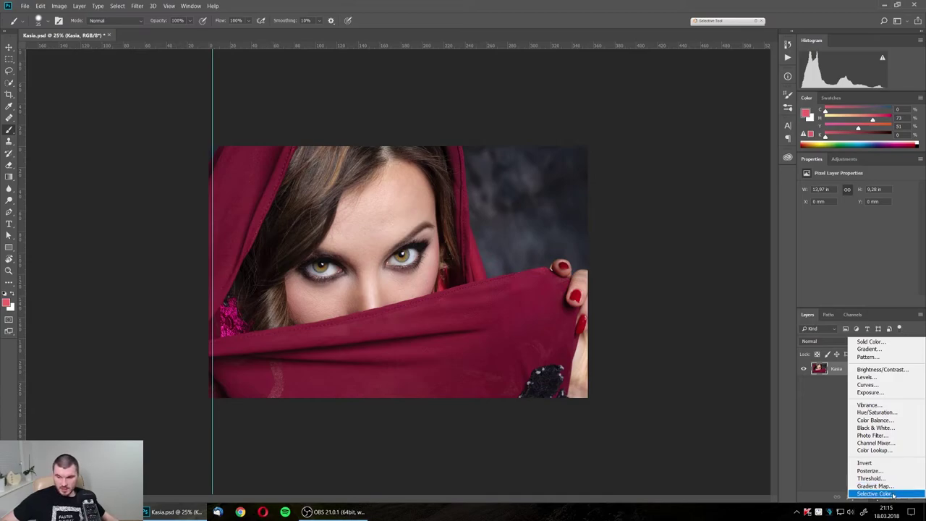
click(894, 494)
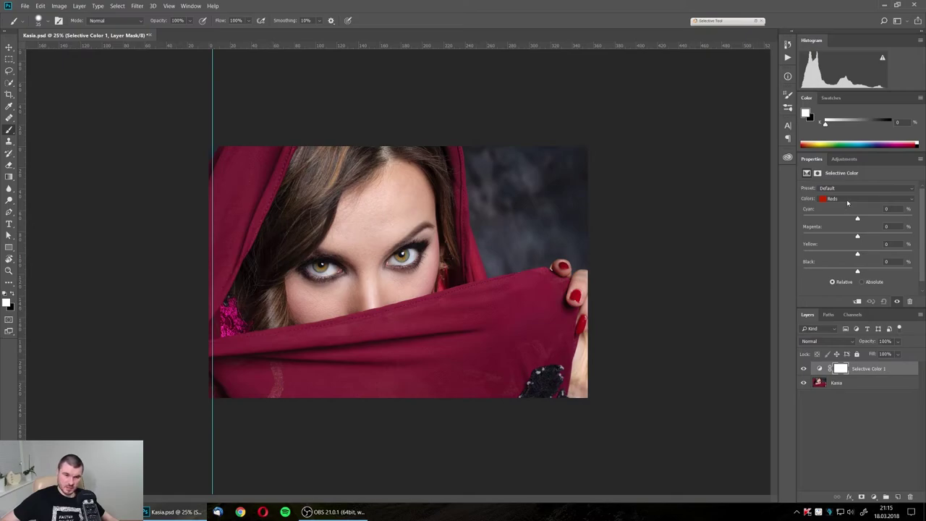
click(889, 200)
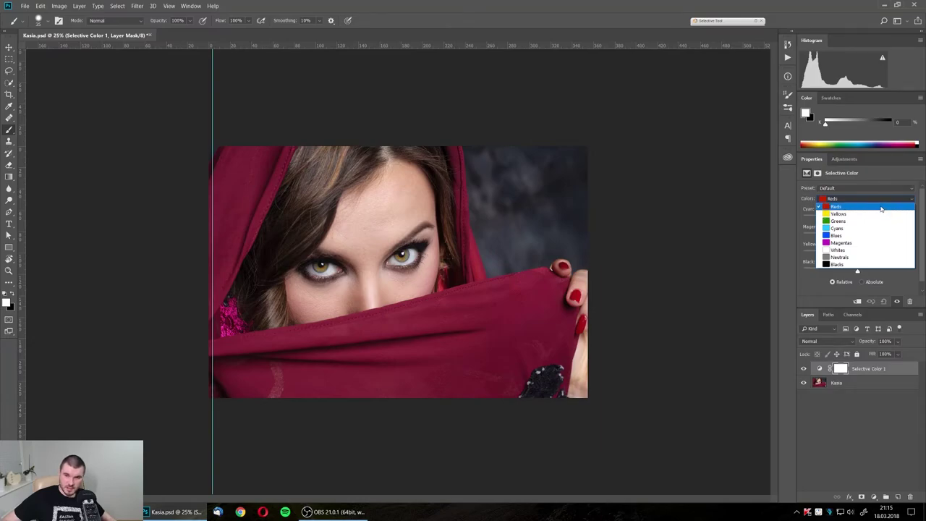
click(881, 208)
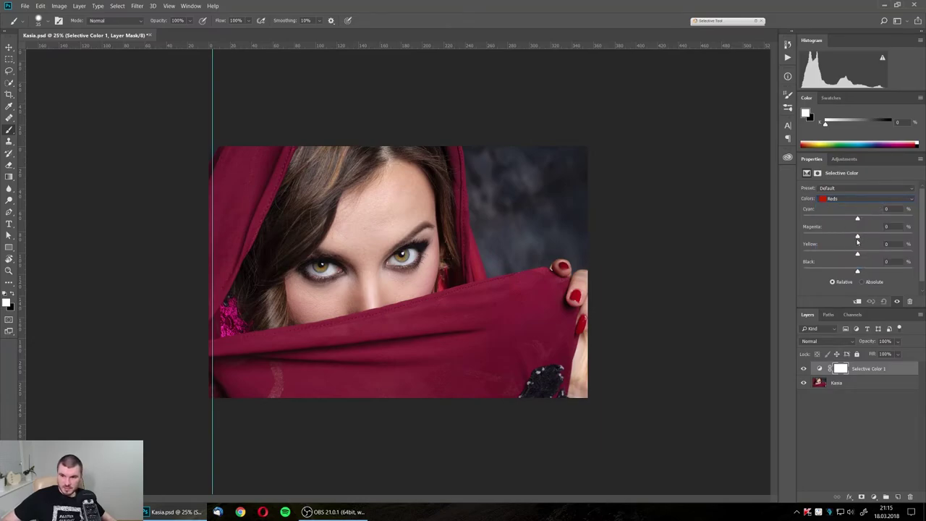
mouse_move(858, 238)
mouse_down()
mouse_move(809, 237)
mouse_move(862, 233)
mouse_up()
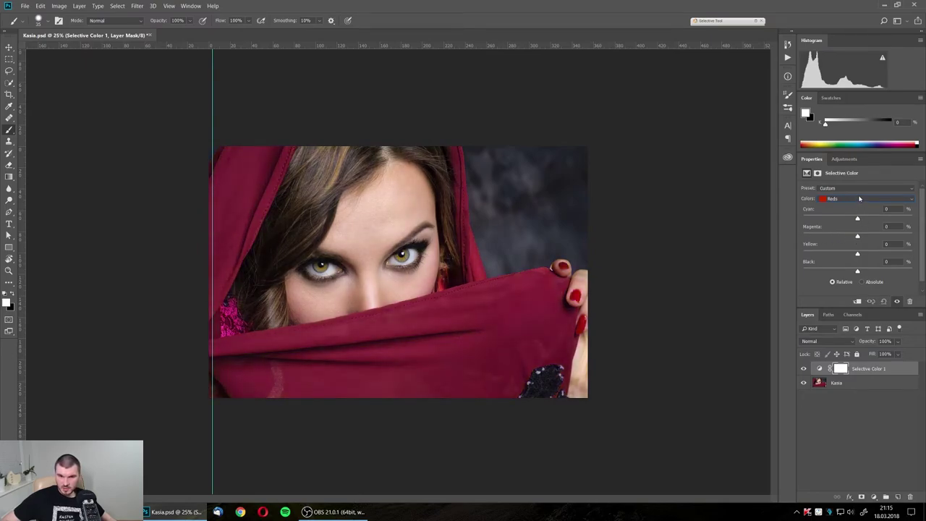
On Selective Color Yellows, try Yellow at -32 then +100, then lower and restore Magenta
click(866, 200)
click(865, 208)
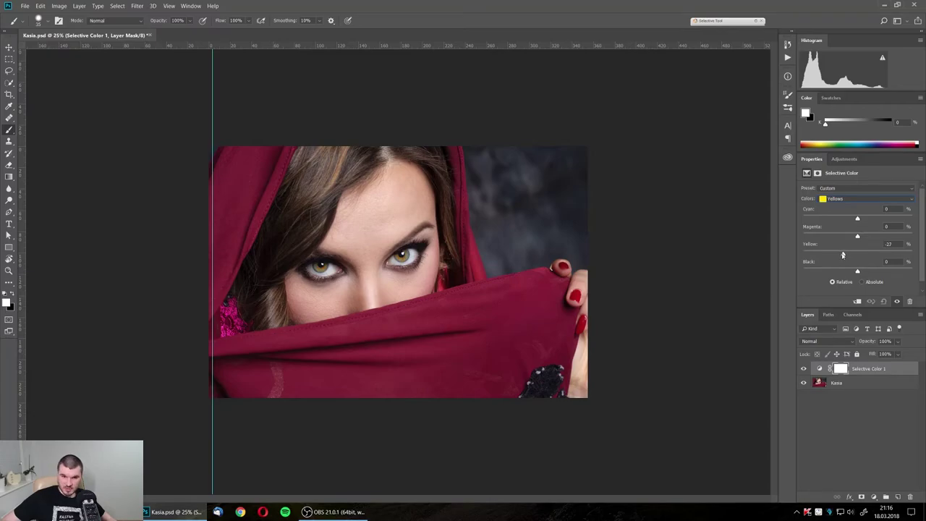
mouse_move(842, 254)
mouse_down()
mouse_move(882, 254)
mouse_move(792, 243)
mouse_up()
scroll(373, 224, up, 3)
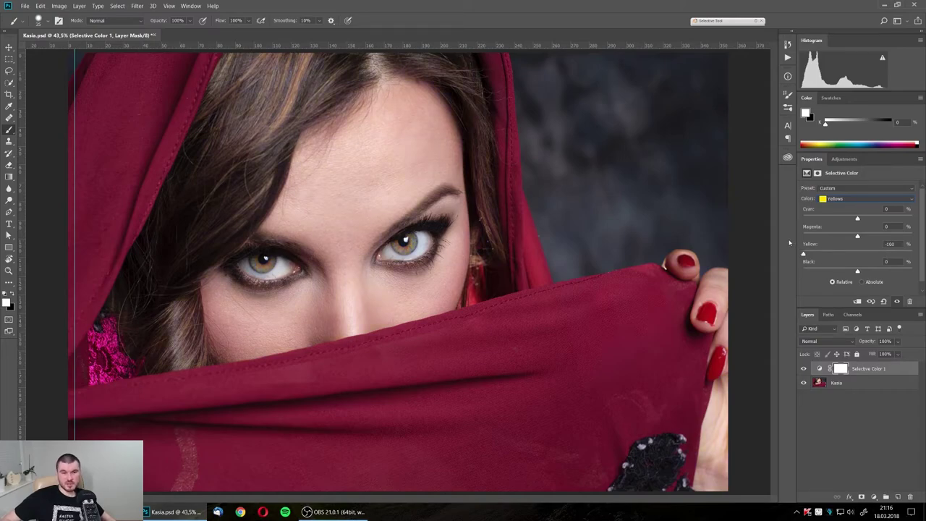
drag(802, 253, 911, 254)
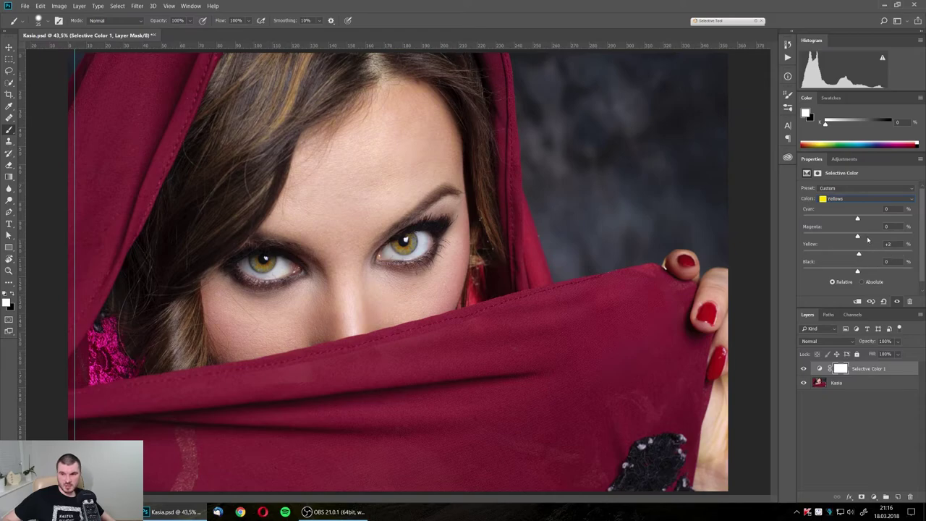
drag(857, 238, 800, 234)
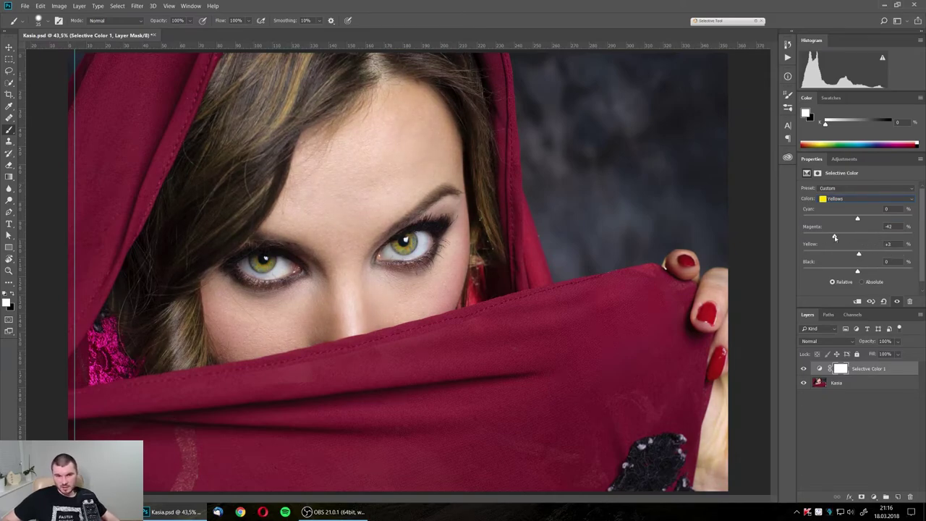
drag(803, 234, 868, 235)
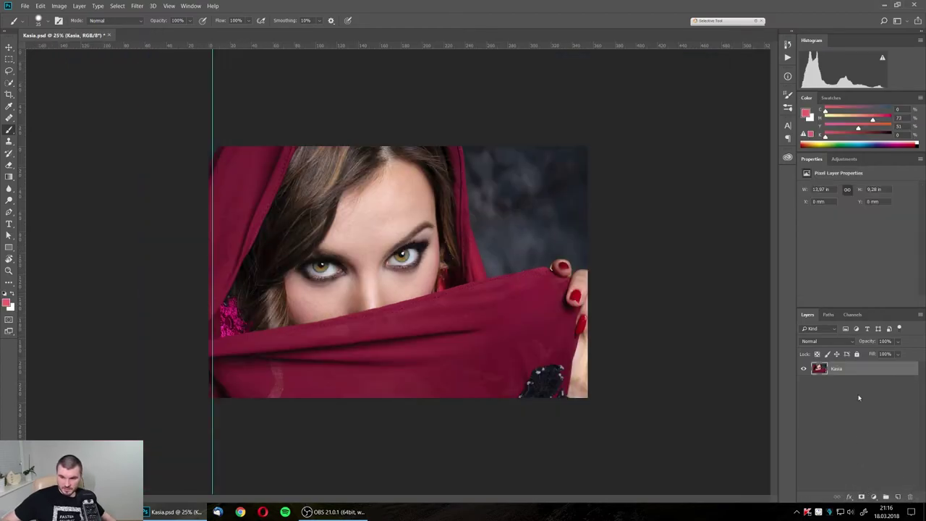
Dismiss the layer style list and create an empty Layer 1 above Kasia
click(850, 497)
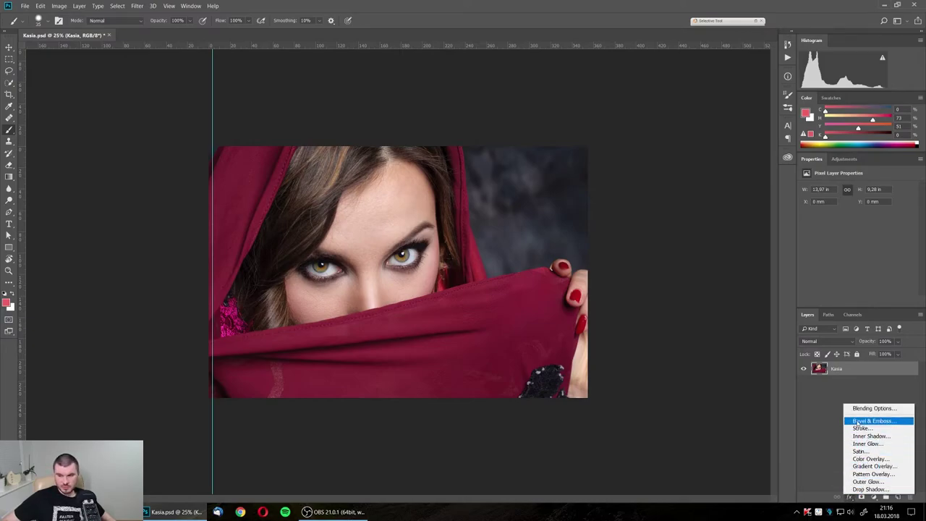
click(829, 409)
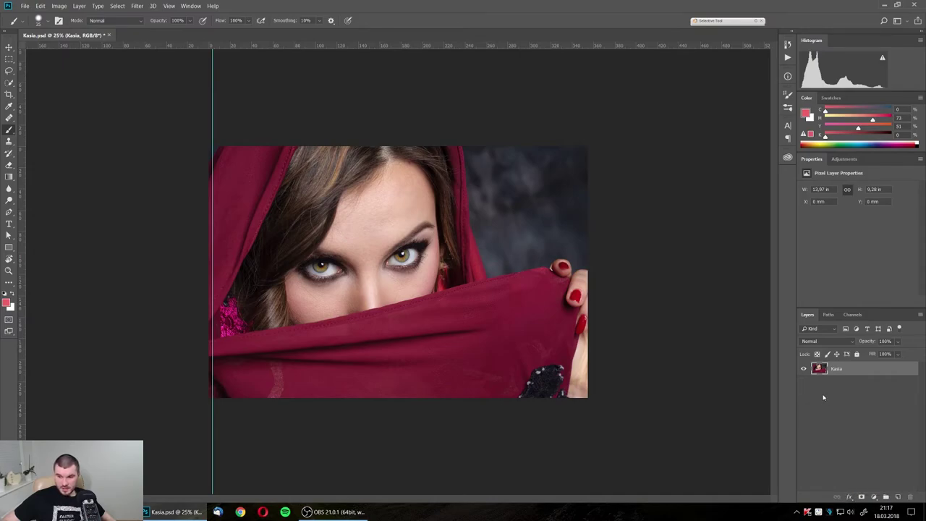
click(897, 497)
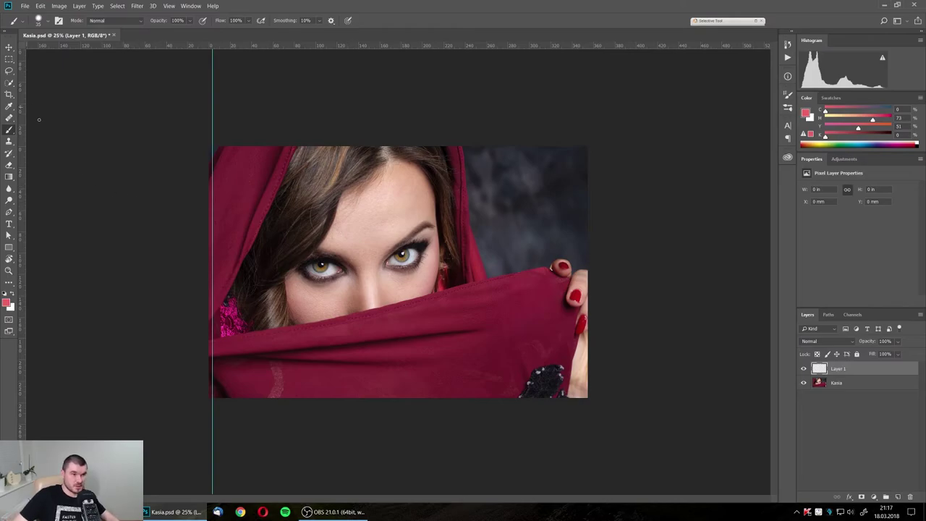
Add a 'KASIA' text layer on the woman's forehead with the Type tool
key(t)
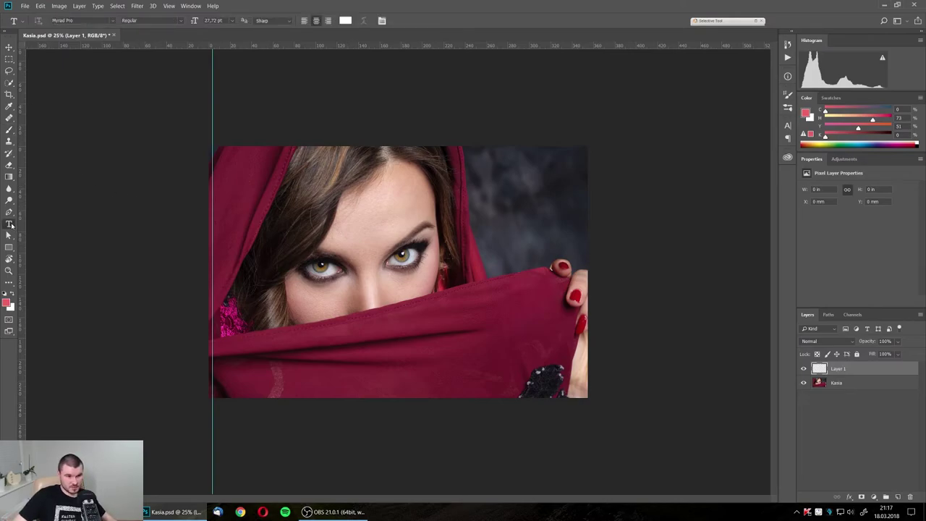
right_click(11, 226)
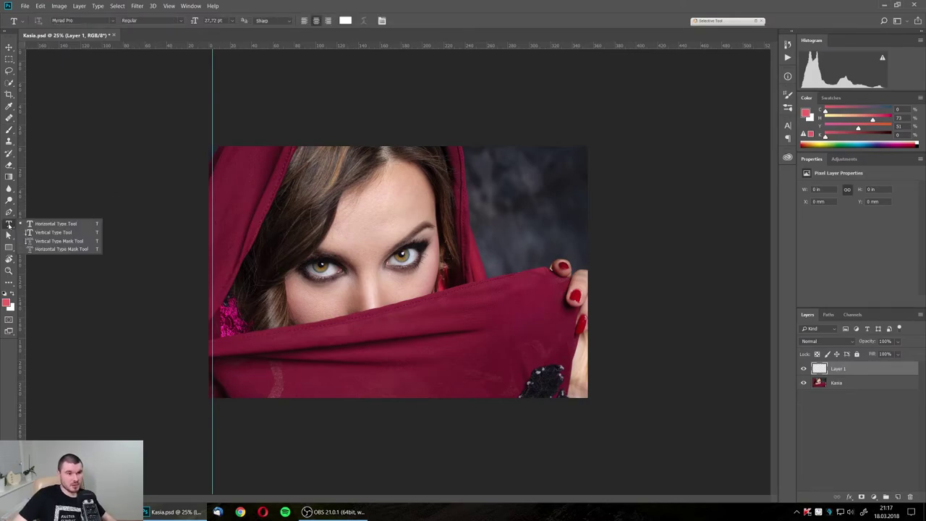
click(382, 200)
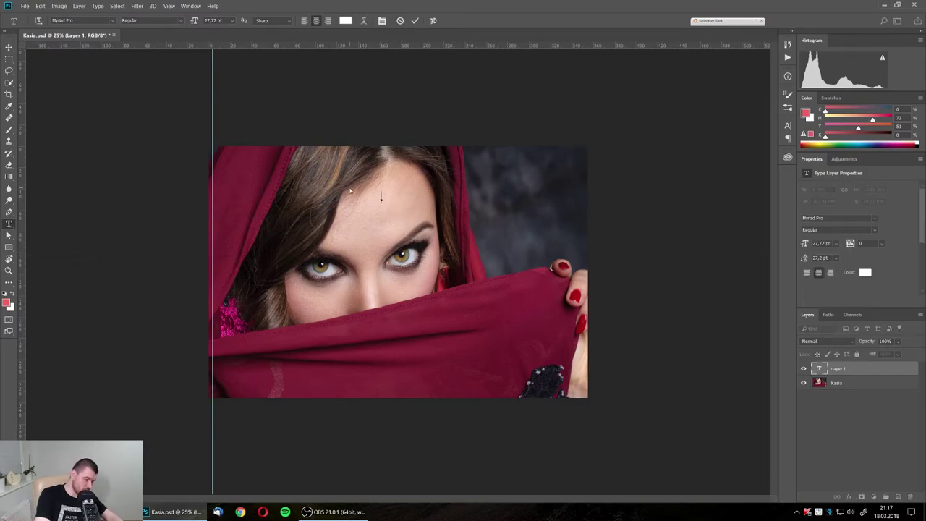
key(ctrl)
text(KASIA)
key(ctrl+Return)
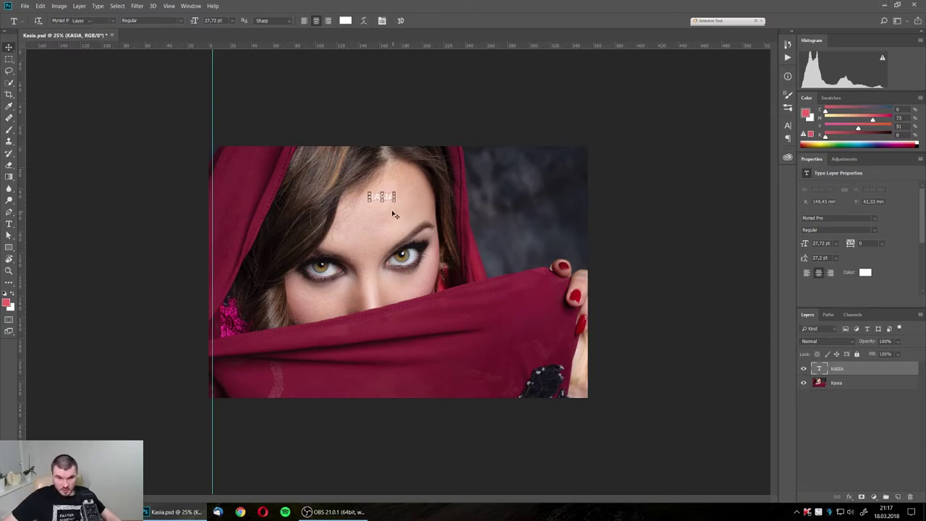
Enlarge the KASIA text across the forehead and shift it slightly left
key(ctrl+t)
drag(395, 196, 458, 230)
key(Return)
key(v)
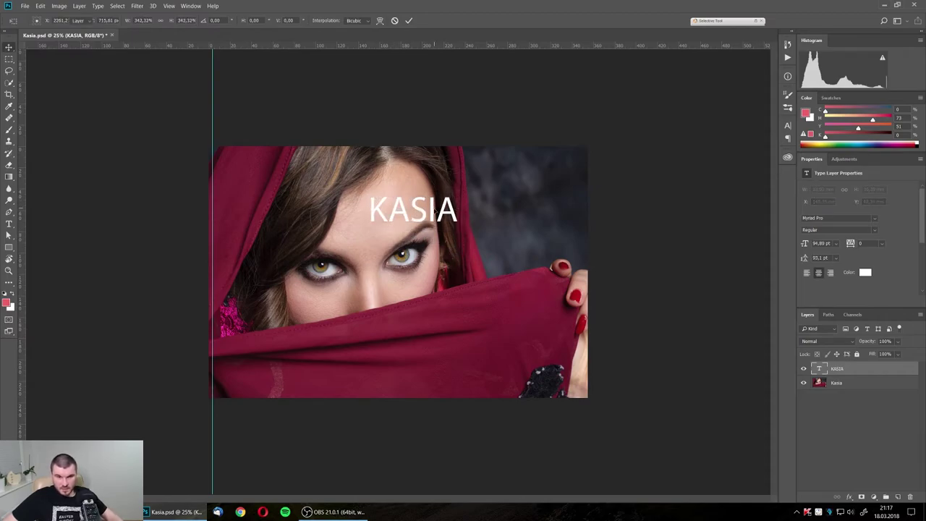
drag(431, 198, 405, 198)
key(Left)
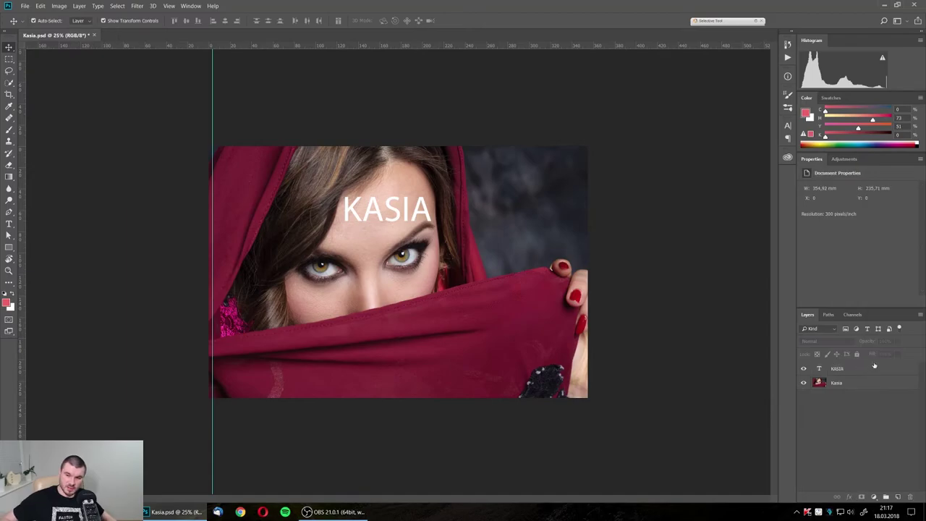
Deselect, then reselect the KASIA text layer in the Layers panel
click(833, 433)
scroll(391, 243, up, 1)
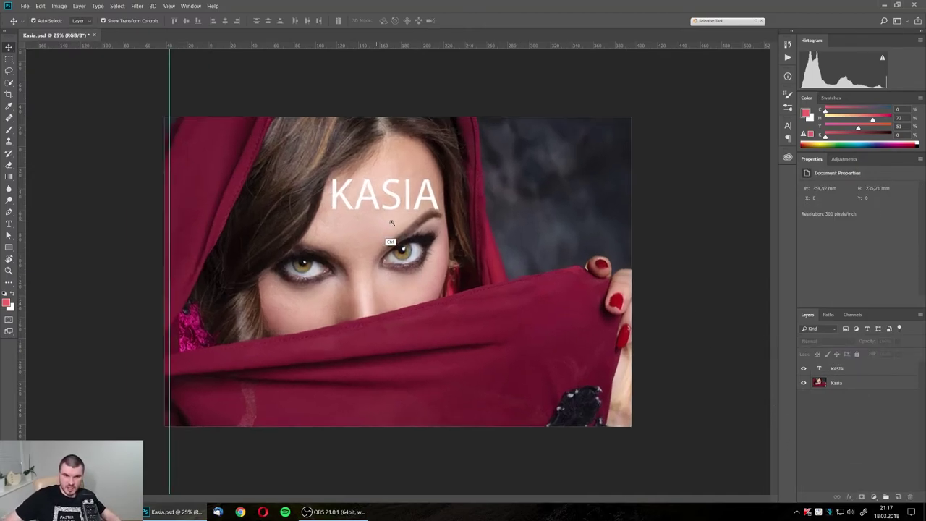
scroll(397, 242, up, 2)
click(881, 367)
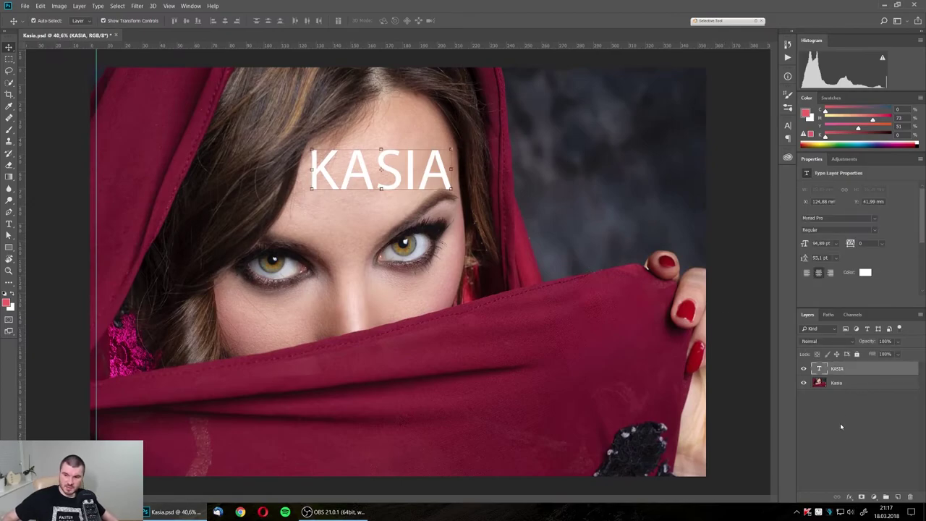
Give the KASIA layer Bevel & Emboss, Drop Shadow and a red Color Overlay
click(854, 498)
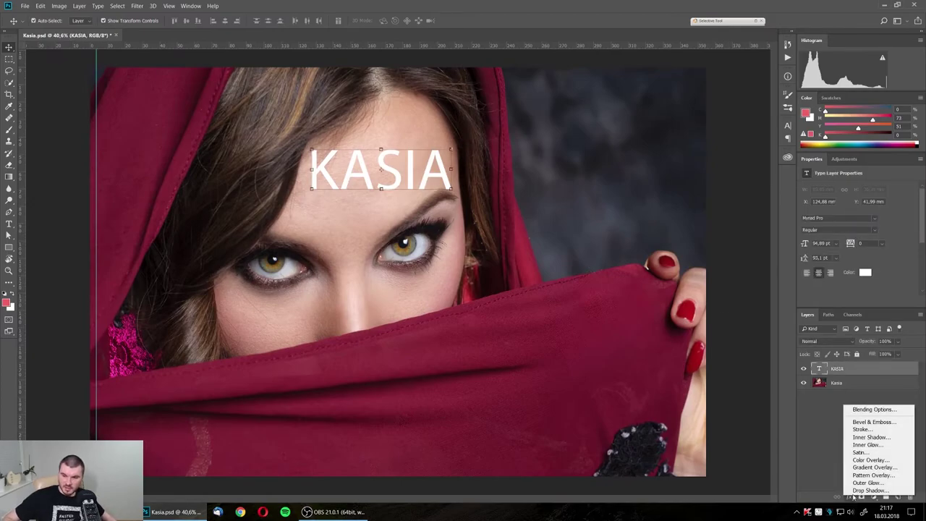
click(877, 422)
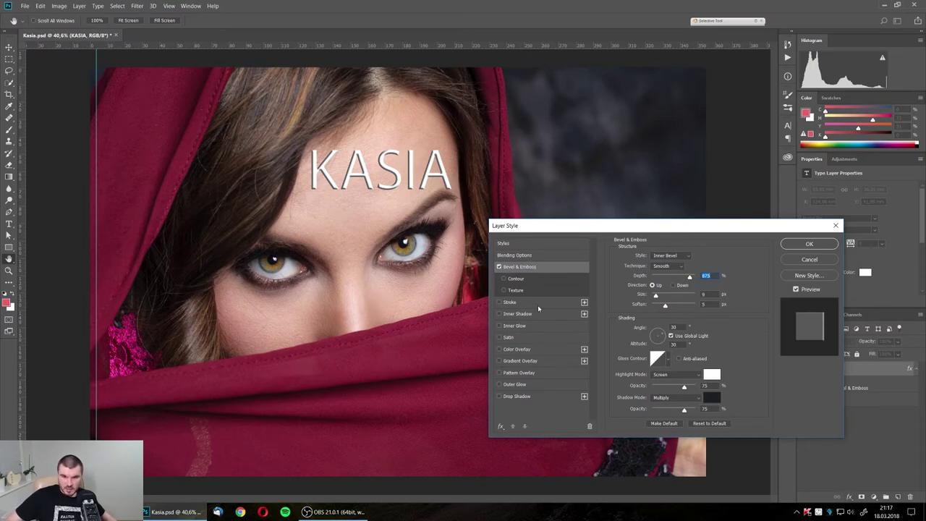
click(499, 396)
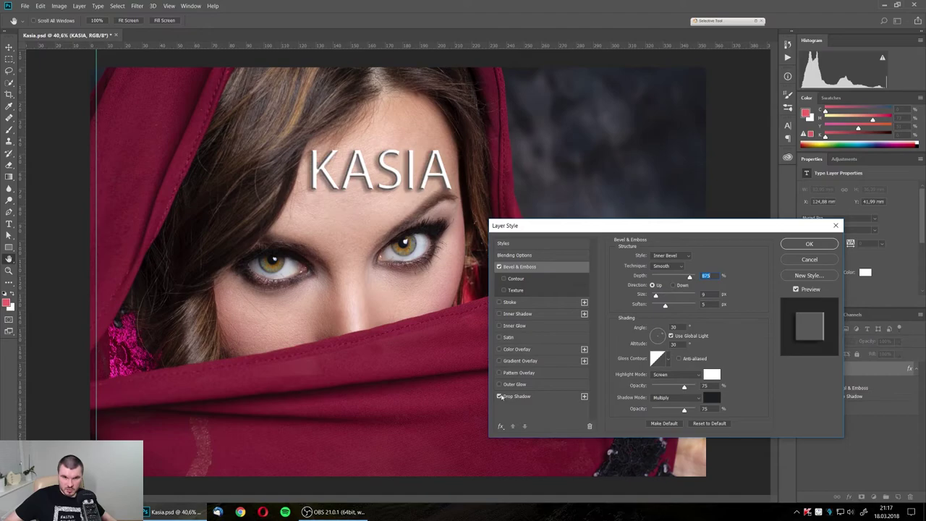
click(499, 349)
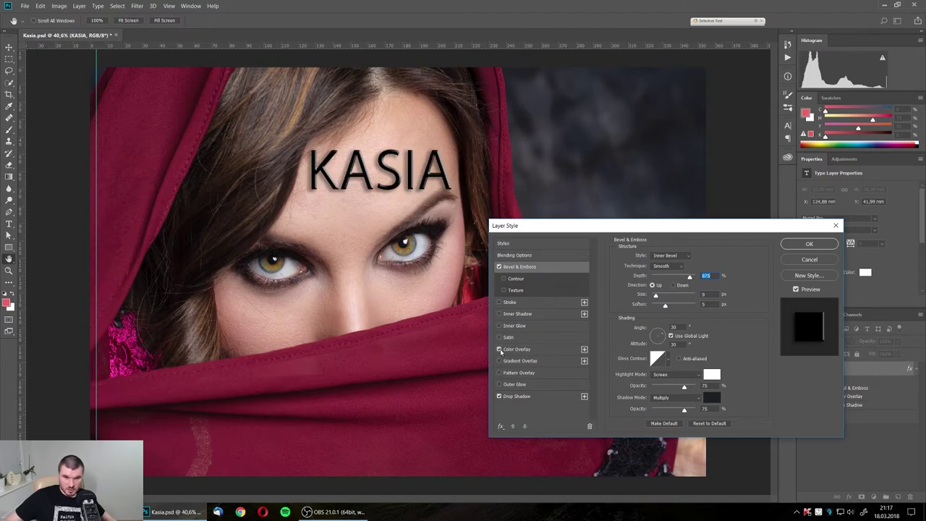
click(515, 350)
click(708, 256)
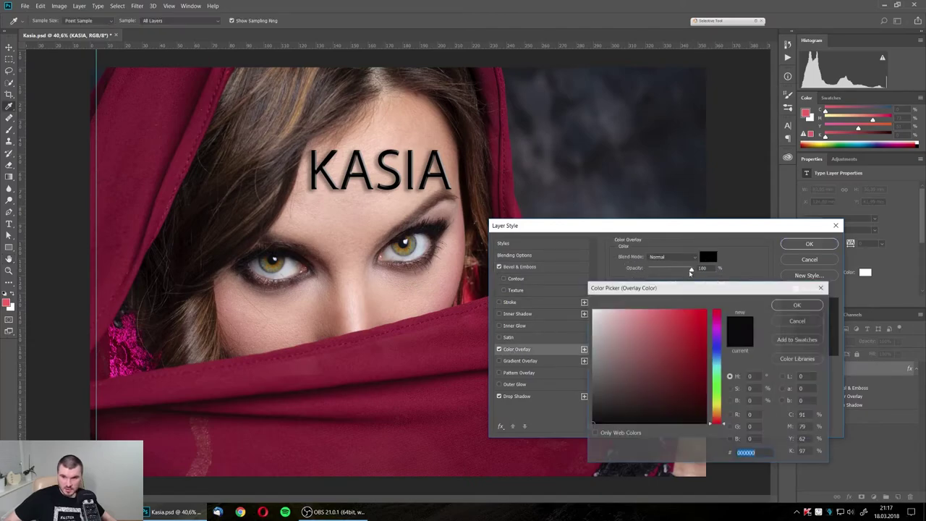
click(797, 305)
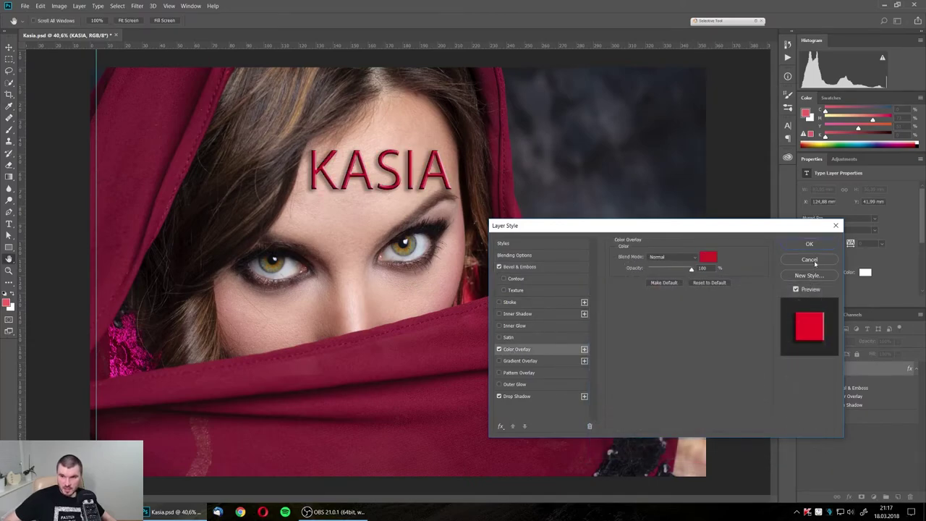
click(808, 244)
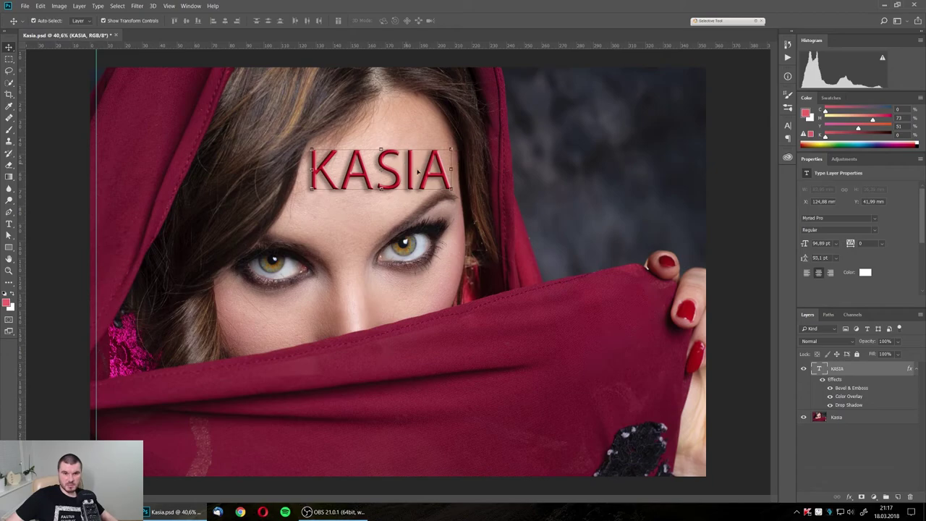
Shift the KASIA text a few pixels to the left
mouse_move(425, 169)
mouse_down()
mouse_move(408, 169)
mouse_move(419, 170)
mouse_up()
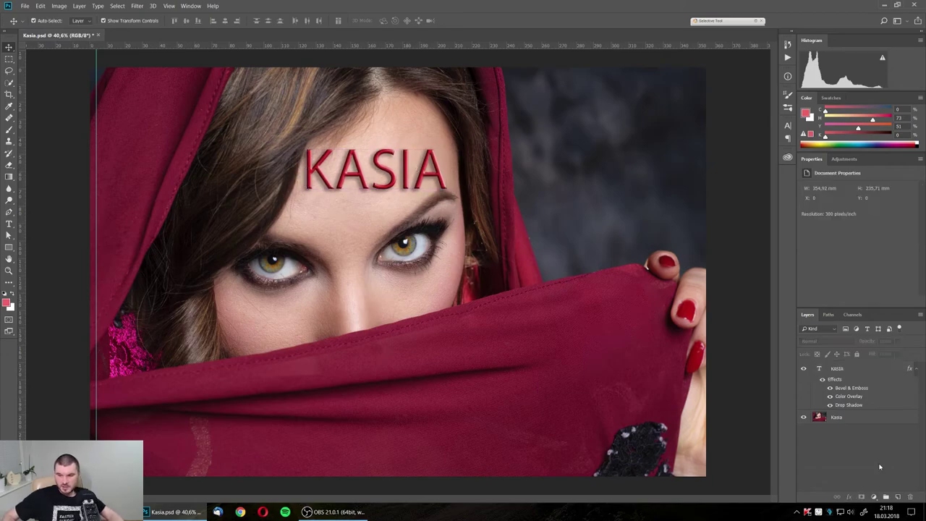
scroll(373, 220, down, 2)
scroll(373, 220, down, 1)
scroll(379, 232, up, 1)
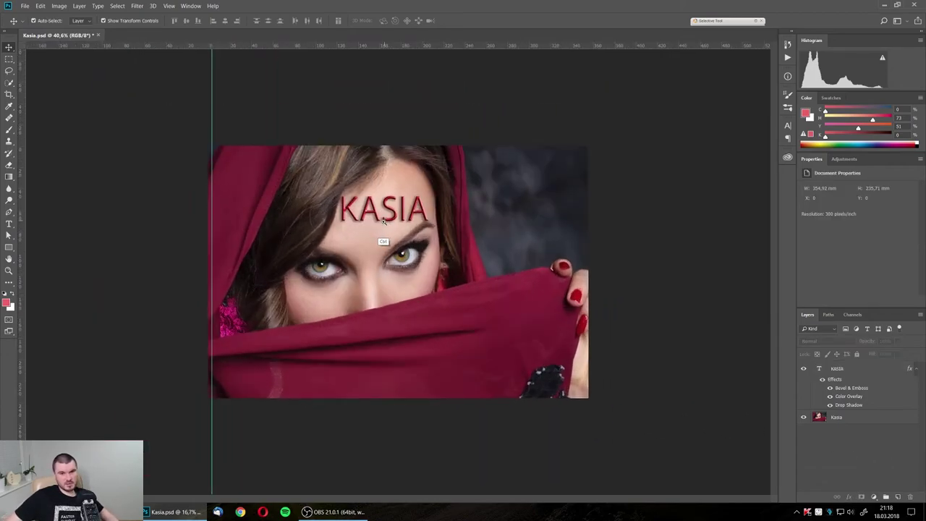
scroll(376, 189, up, 2)
Delete the KASIA text layer and open the Edit menu
scroll(376, 190, up, 1)
scroll(376, 191, up, 1)
scroll(473, 231, down, 3)
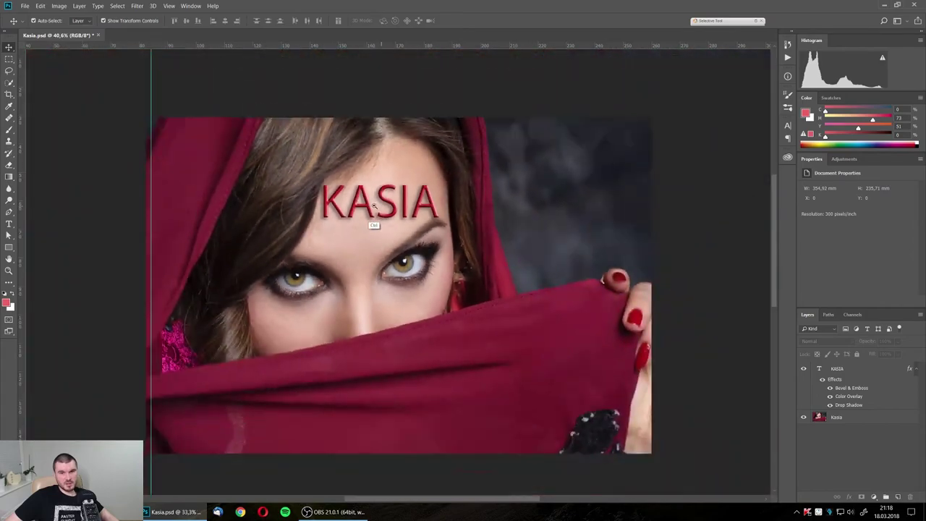
drag(861, 371, 910, 498)
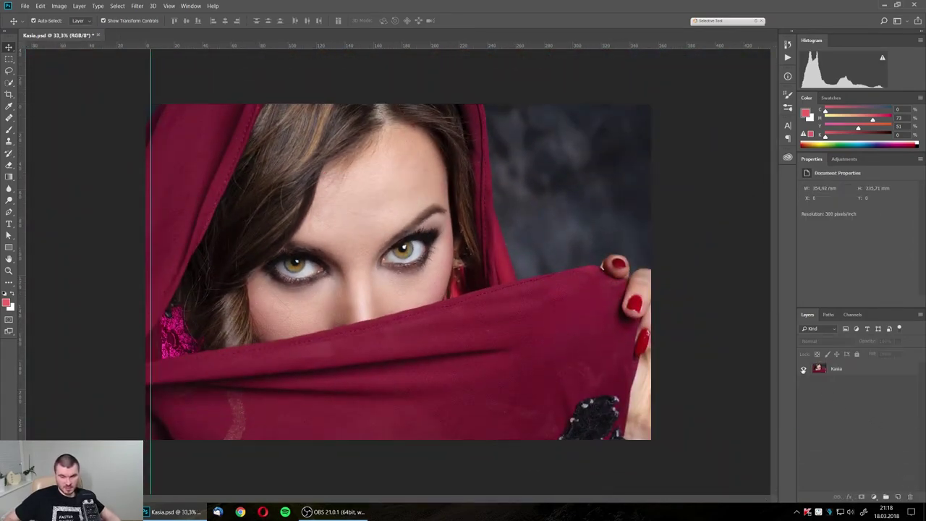
click(41, 6)
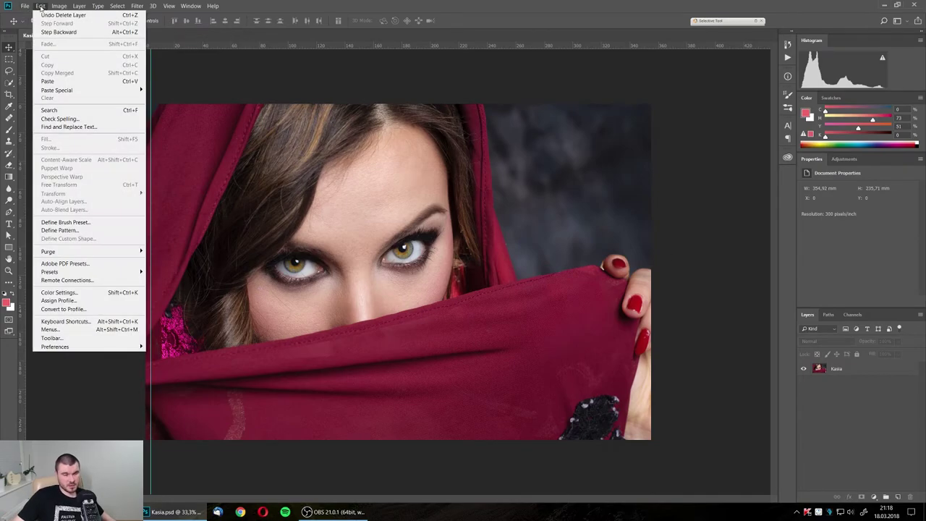
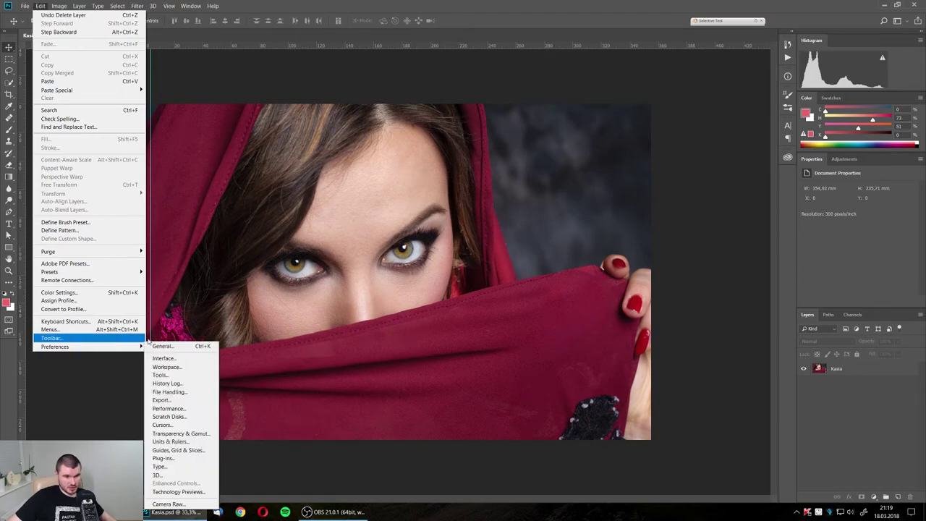
Open and close Preferences and Convert to Profile without changing anything
click(162, 347)
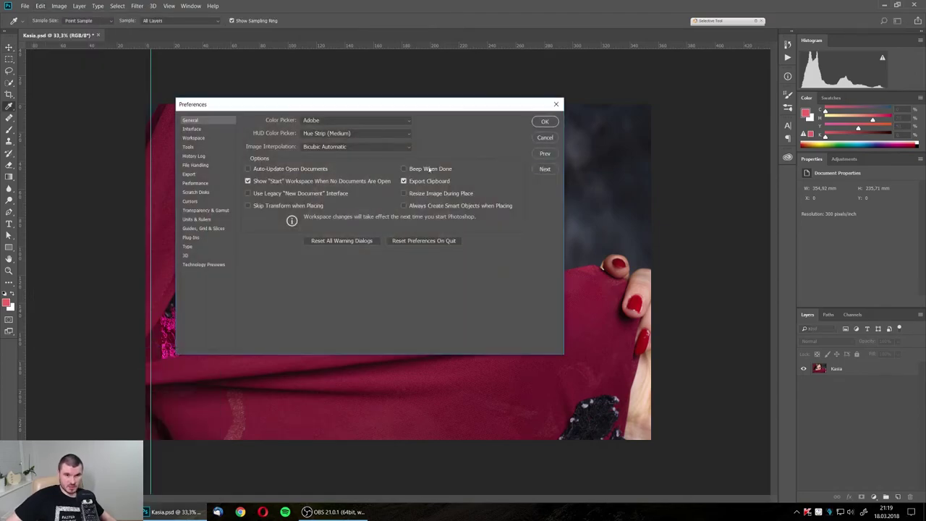
click(542, 139)
click(39, 5)
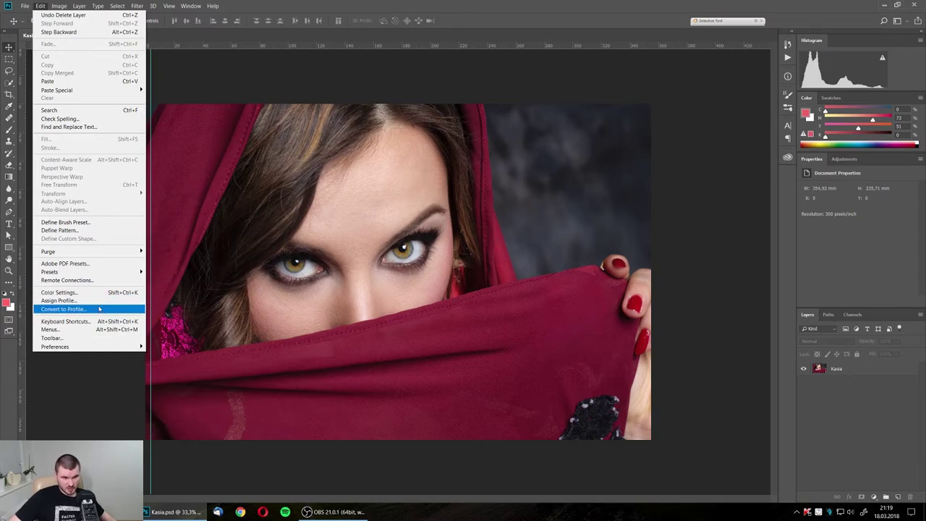
click(99, 309)
key(Escape)
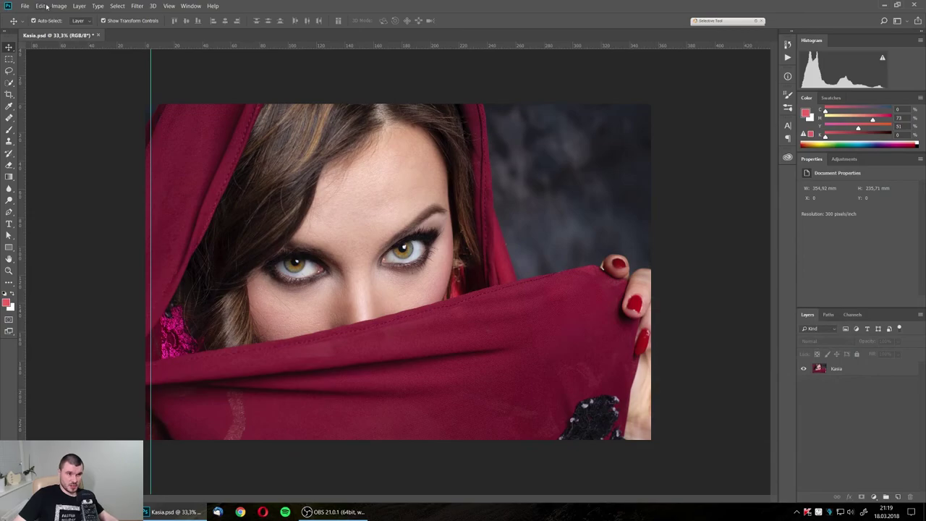
Review Assign Profile, keep sRGB IEC61966-2.1, and cancel without assigning
click(42, 6)
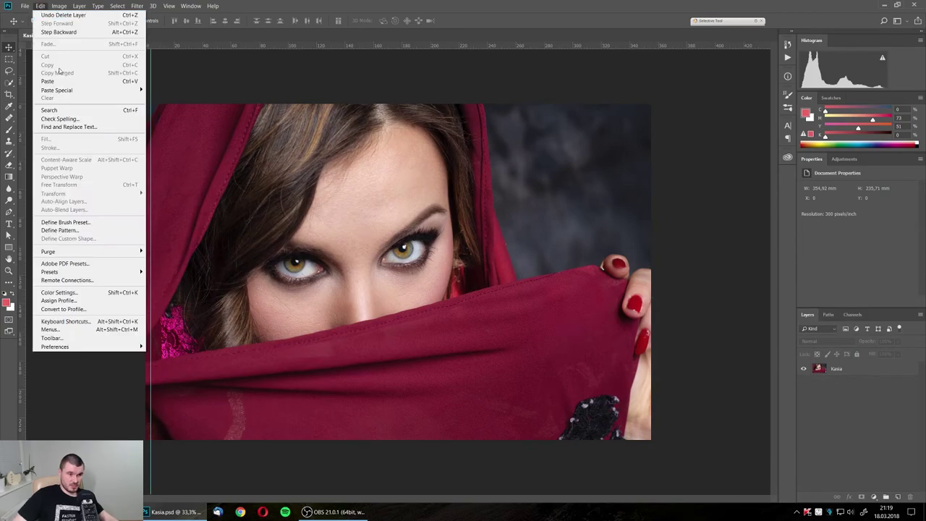
click(126, 302)
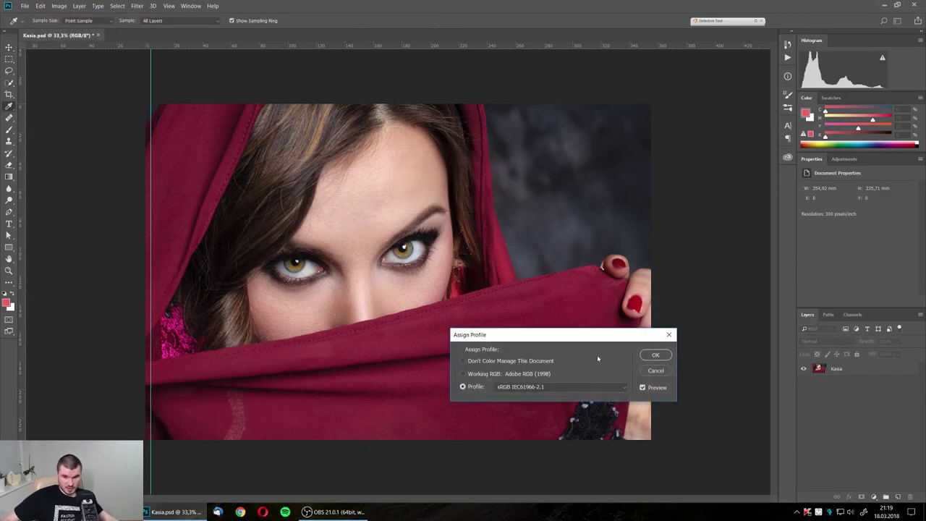
click(597, 389)
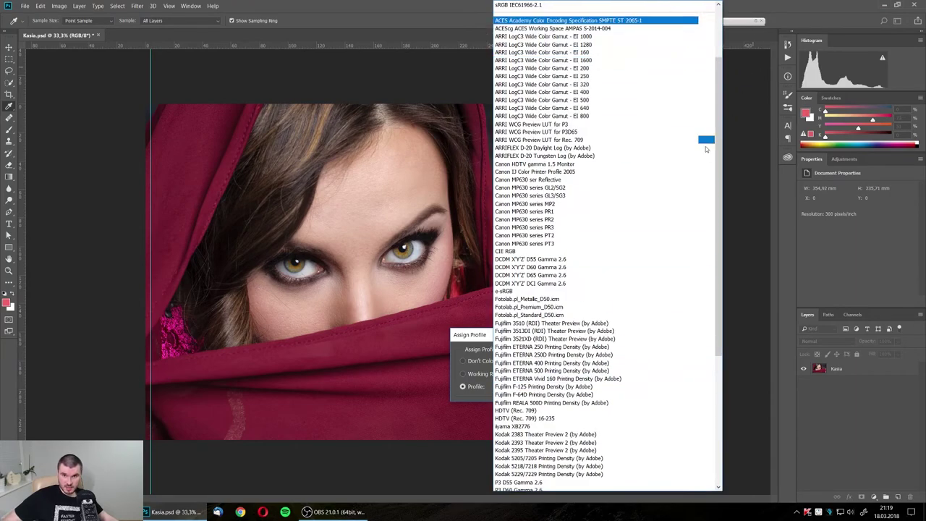
click(727, 168)
key(Return)
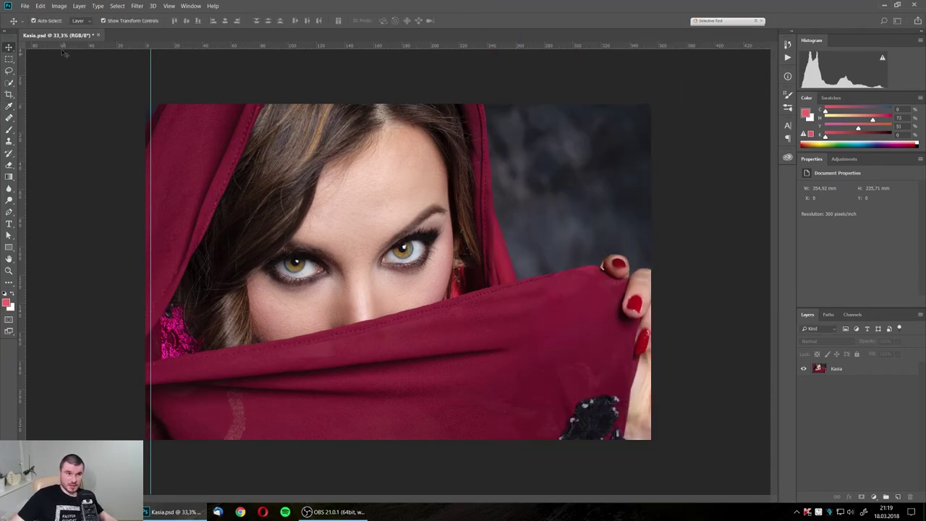
In Image Size, turn resampling off and set the resolution to 300
click(61, 6)
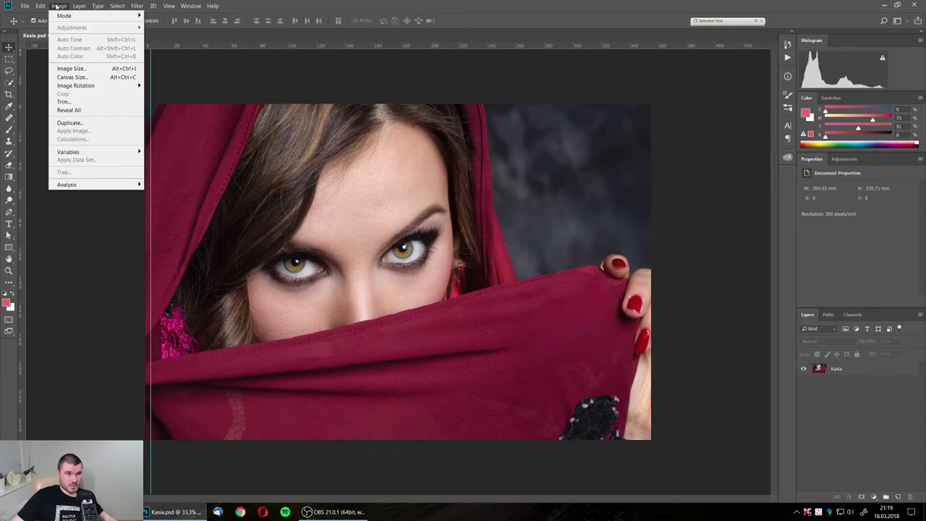
click(94, 68)
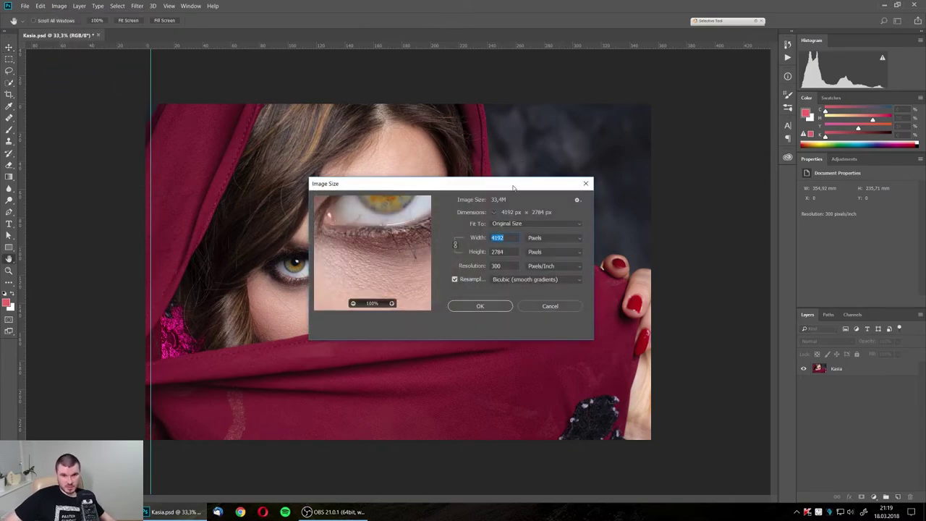
drag(513, 184, 532, 152)
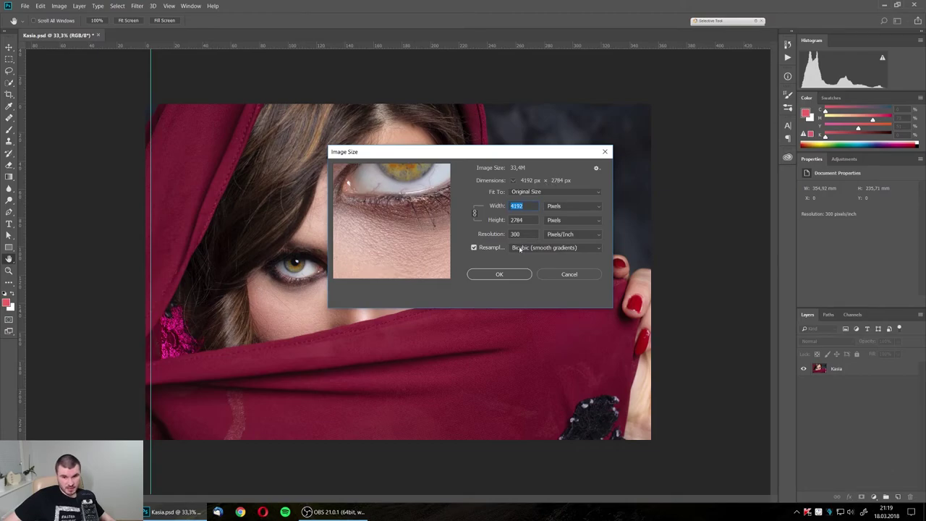
click(486, 249)
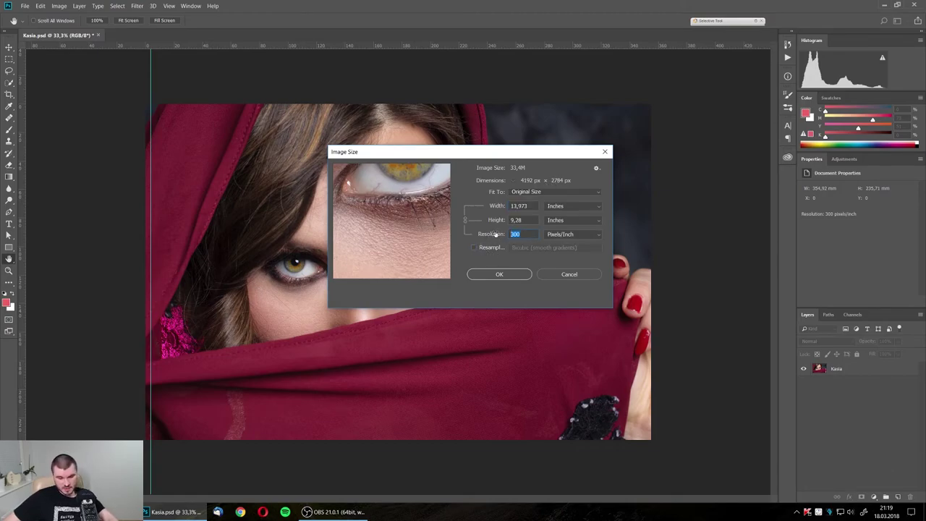
text(1)
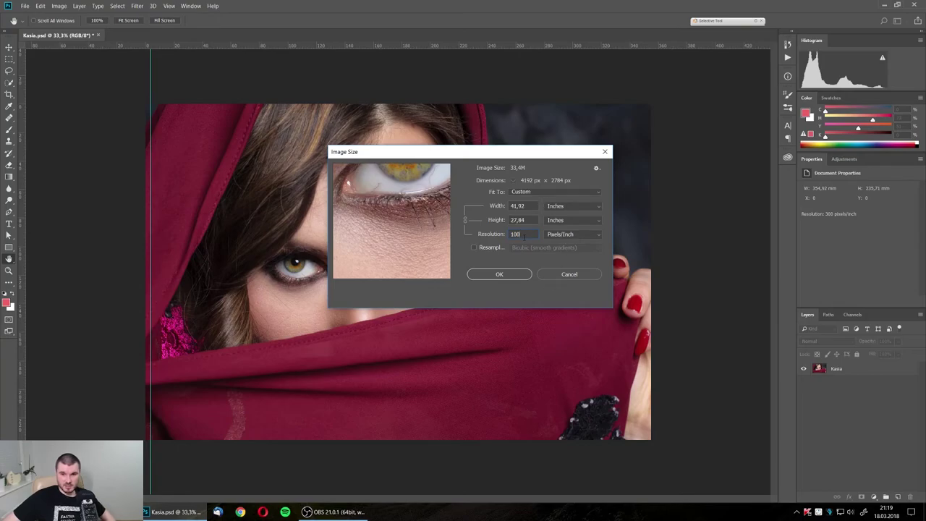
double_click(518, 235)
text(300)
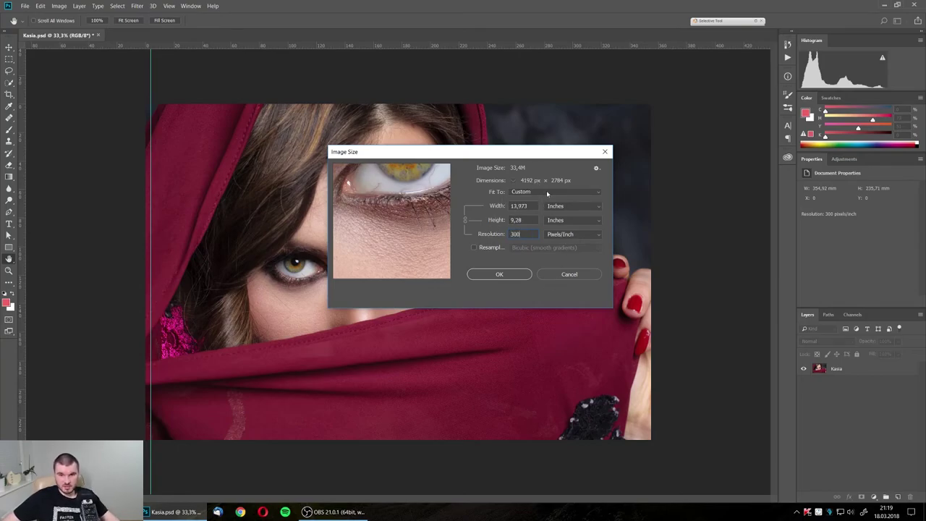
Re-enable resampling and try a 2048-pixel width, then cancel the resize
click(475, 247)
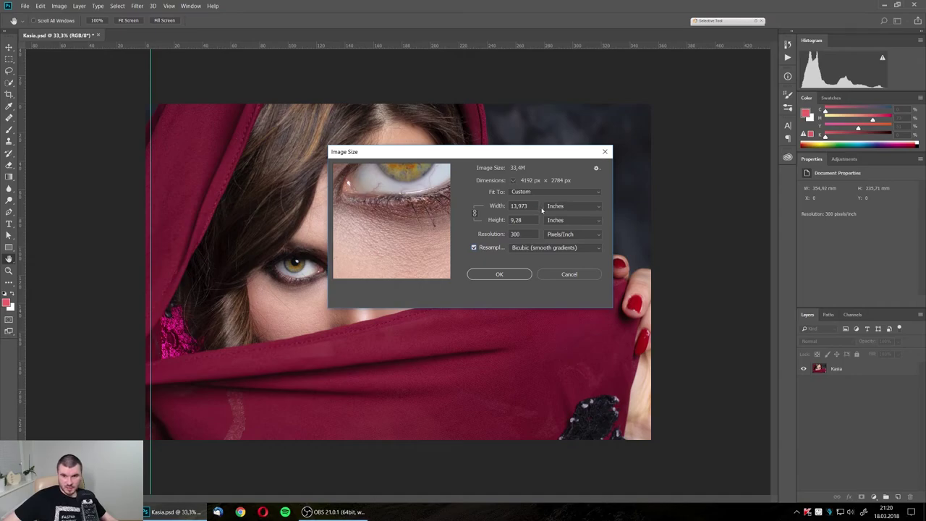
click(572, 205)
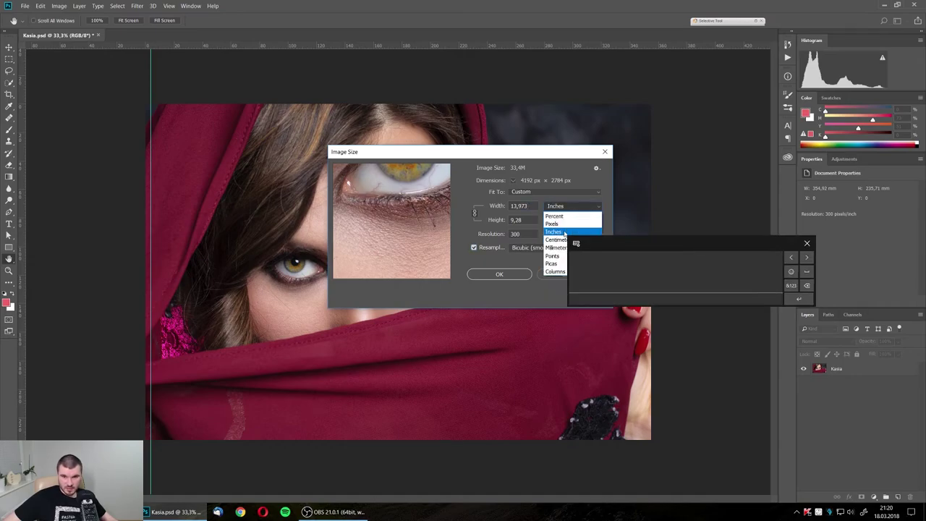
click(561, 220)
click(807, 243)
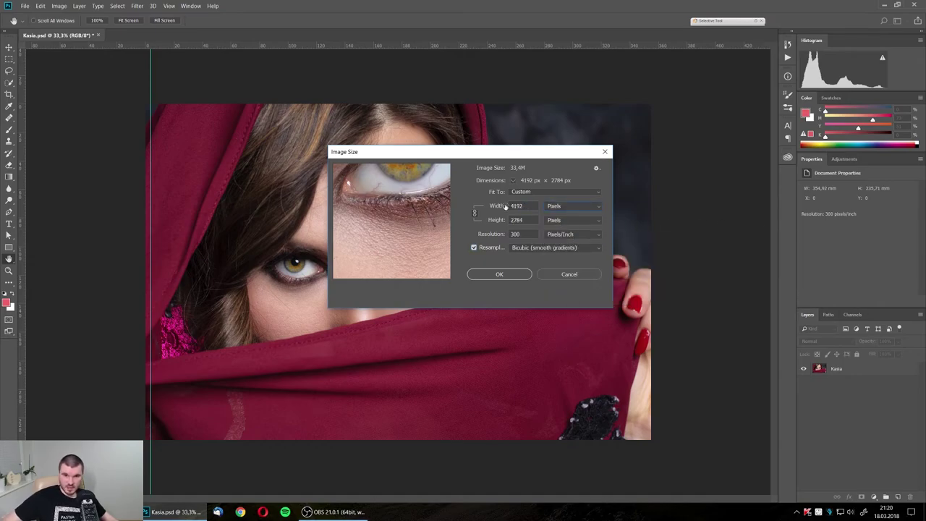
text(2)
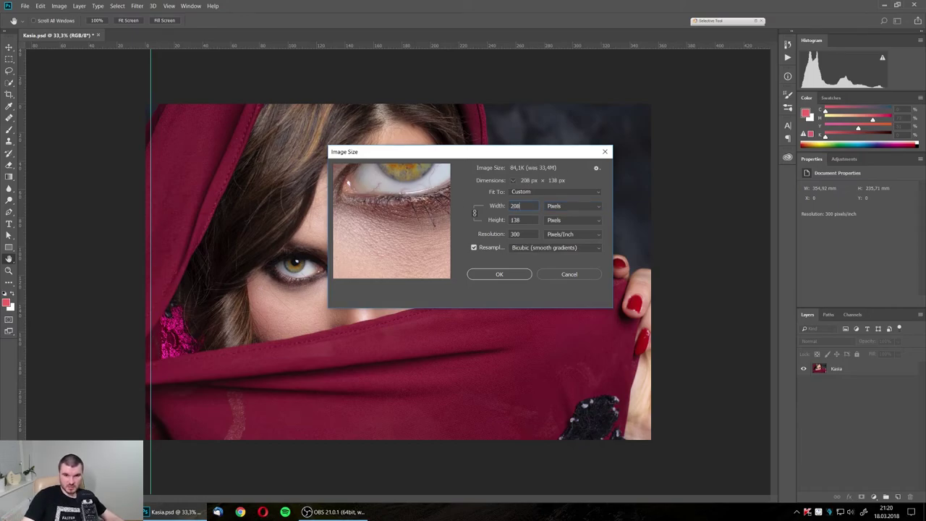
text(048)
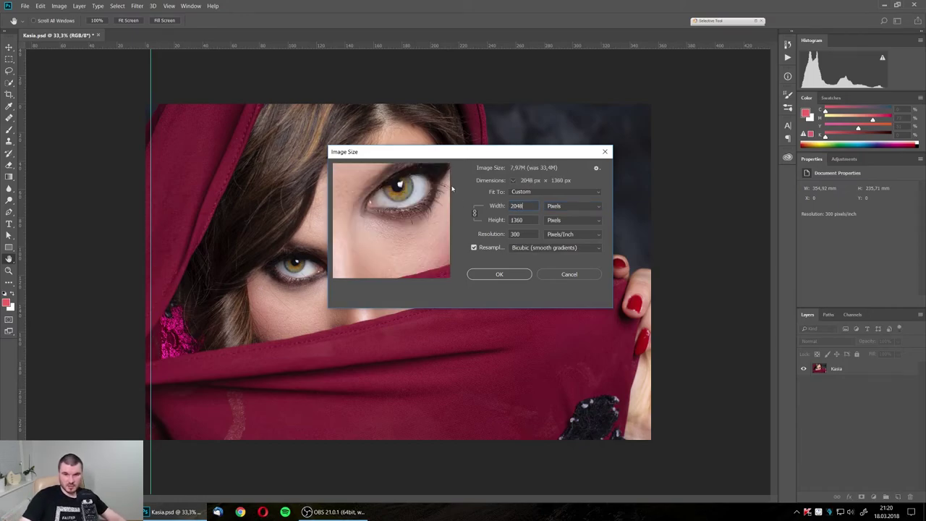
click(575, 275)
Apply a 100 × 100 mm canvas size, then undo it
click(59, 7)
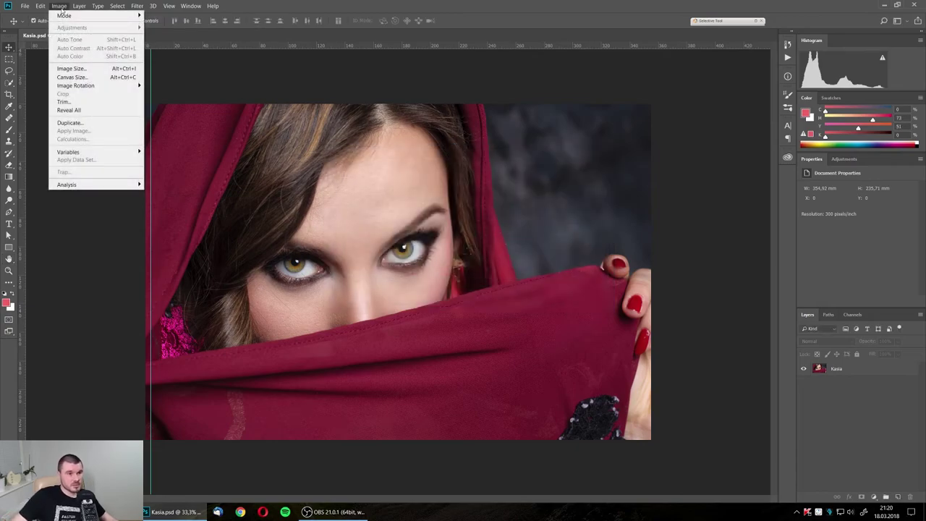
click(94, 78)
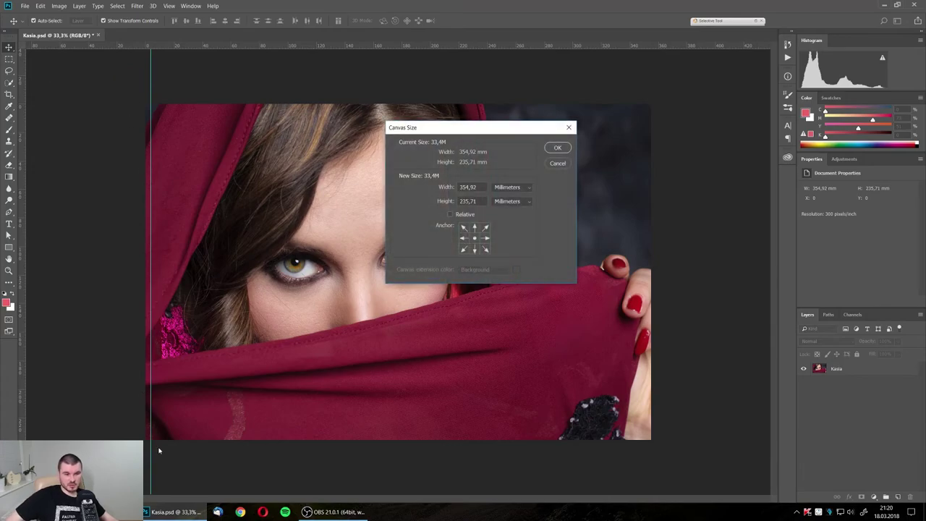
double_click(474, 187)
text(1)
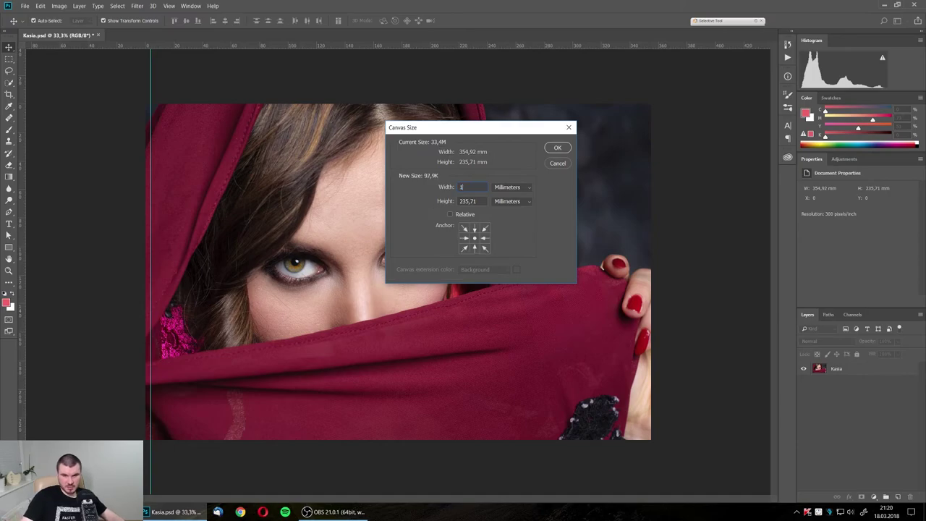
text(00)
key(Tab)
text(100)
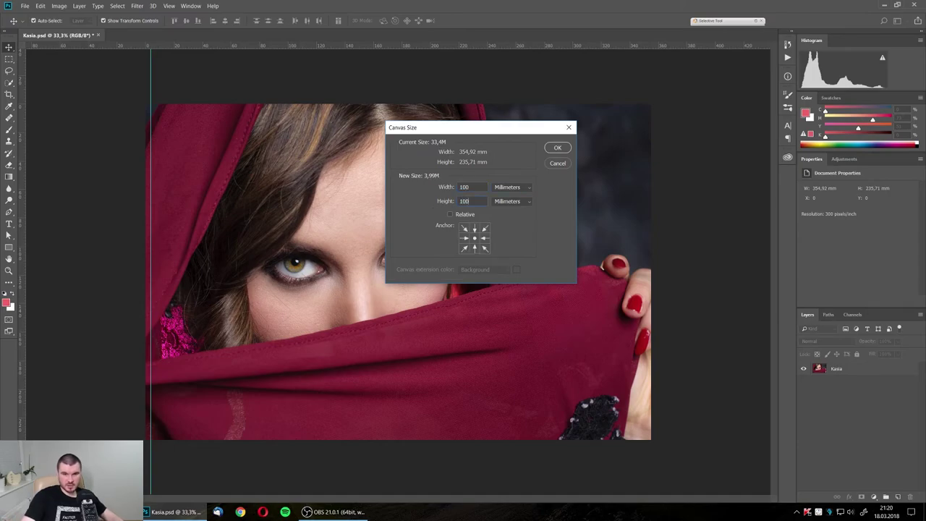
key(Return)
key(Return)
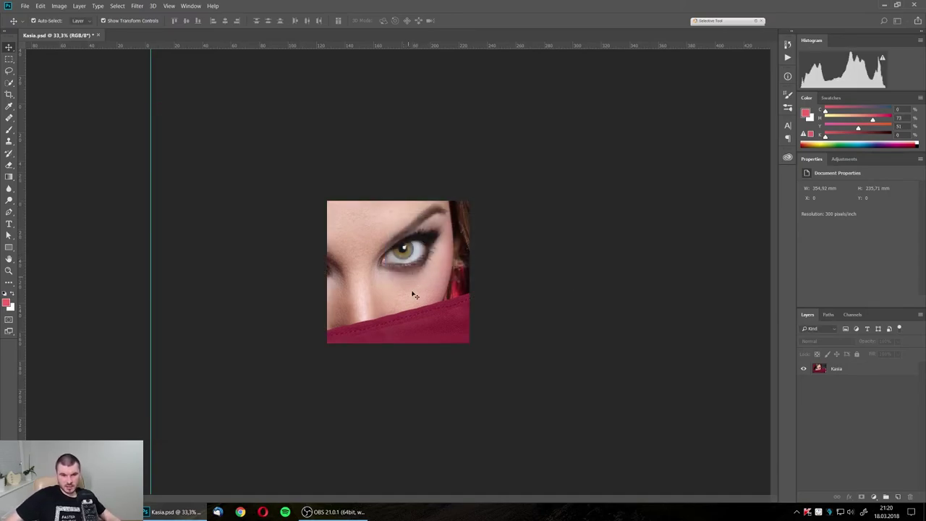
key(ctrl+z)
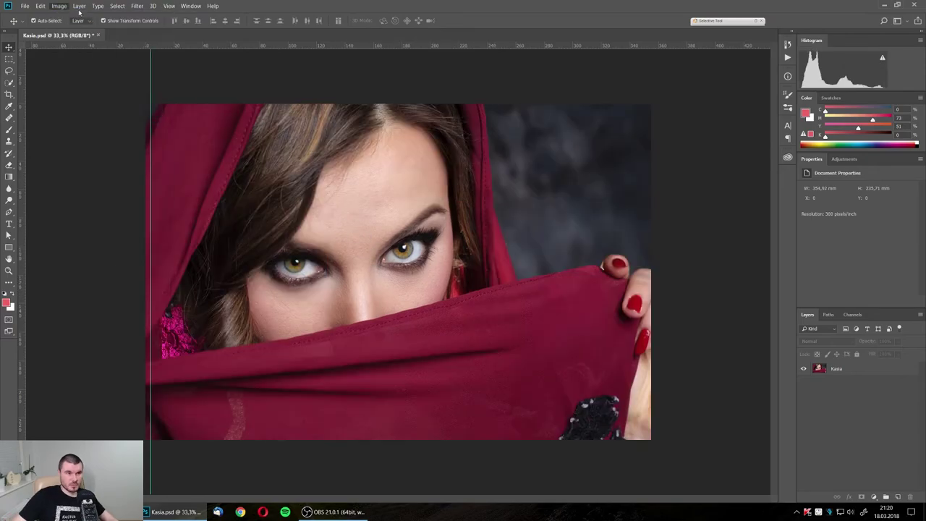
Duplicate the Kasia layer as Kasia copy
click(79, 6)
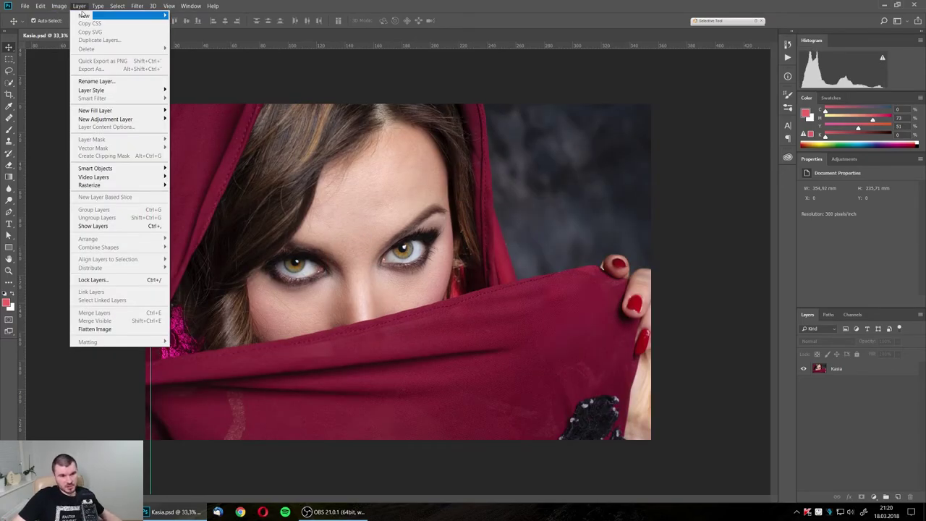
mouse_move(84, 16)
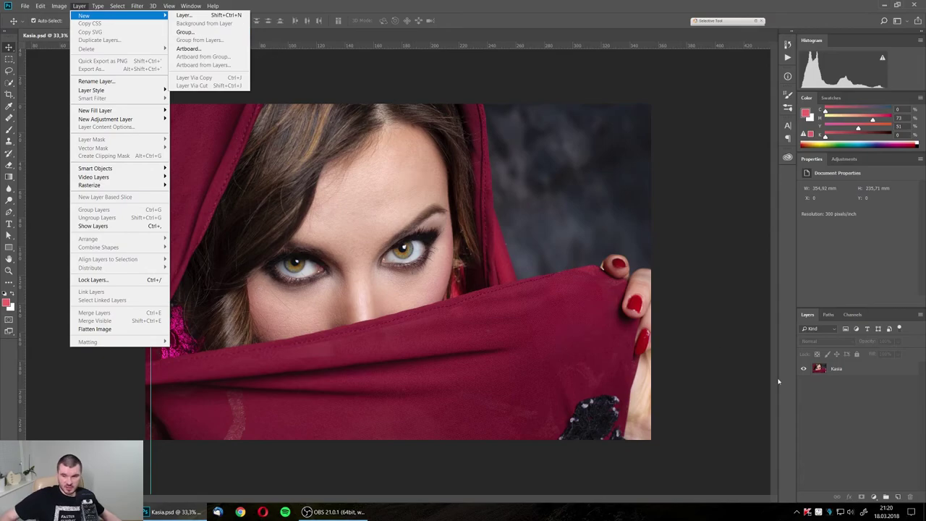
click(854, 382)
click(877, 393)
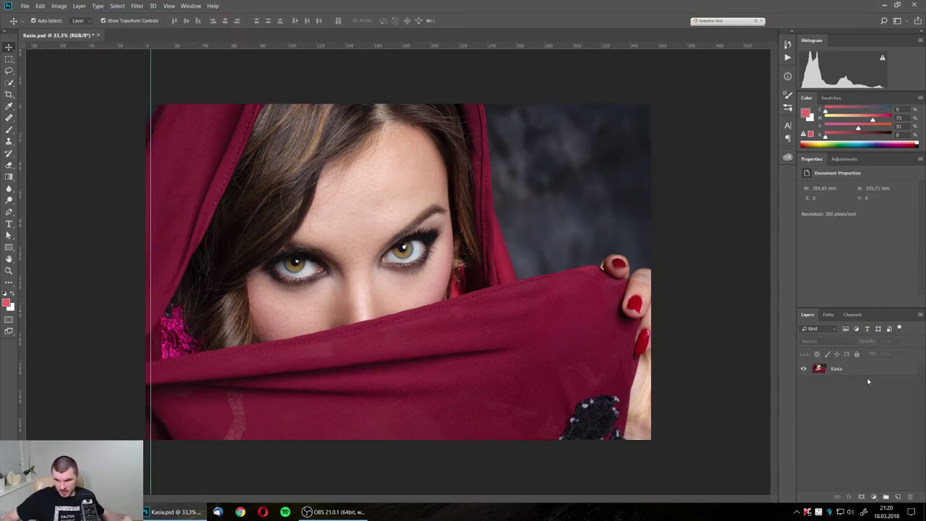
drag(880, 373, 897, 495)
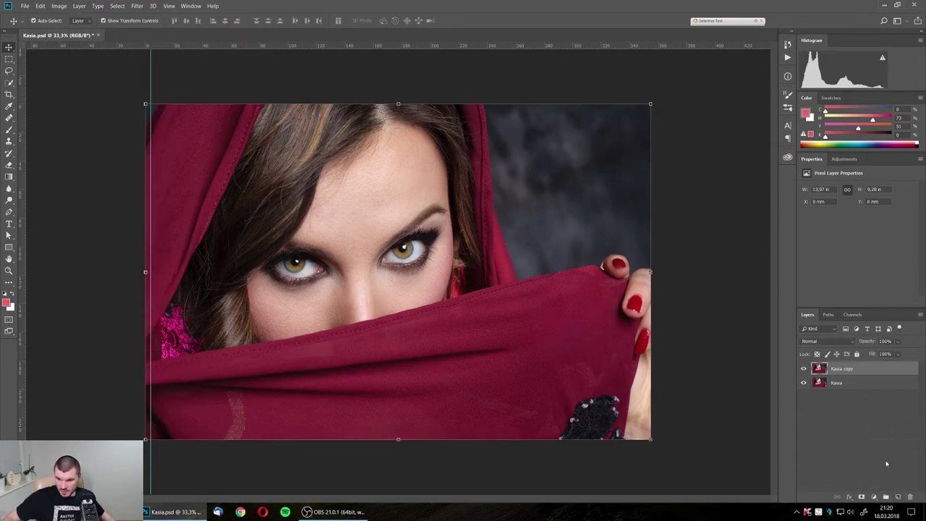
Select Kasia and Kasia copy together and group them into Group 1
click(856, 401)
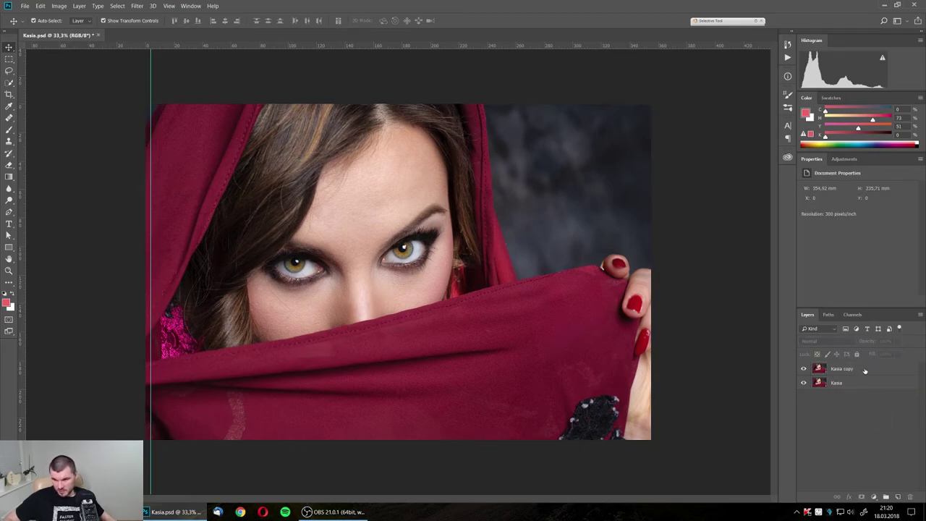
click(861, 369)
shift+click(861, 382)
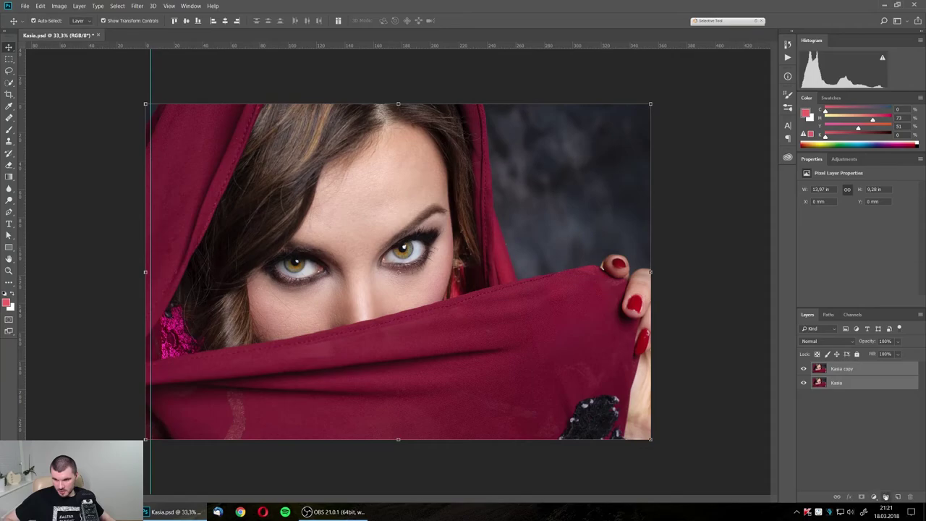
click(885, 497)
Expand Group 1, move the Kasia layer out, then back into the group
click(815, 367)
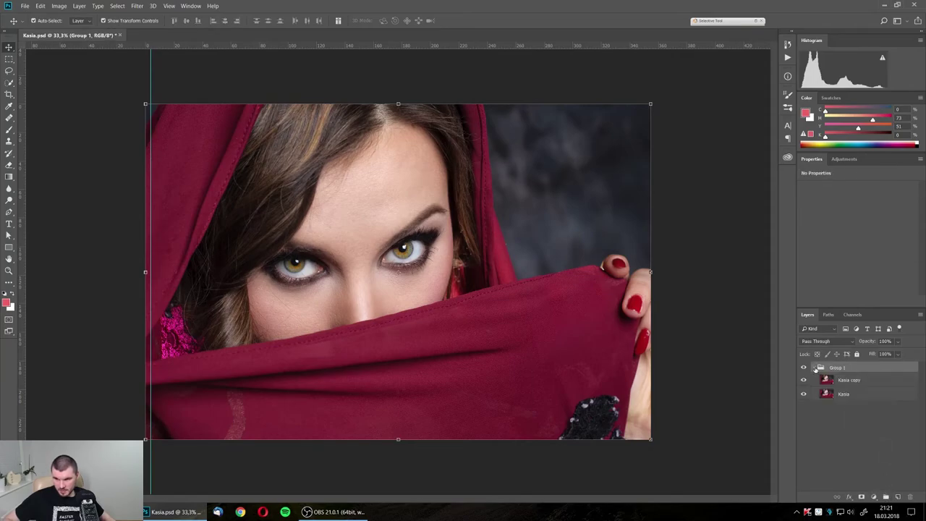
click(849, 413)
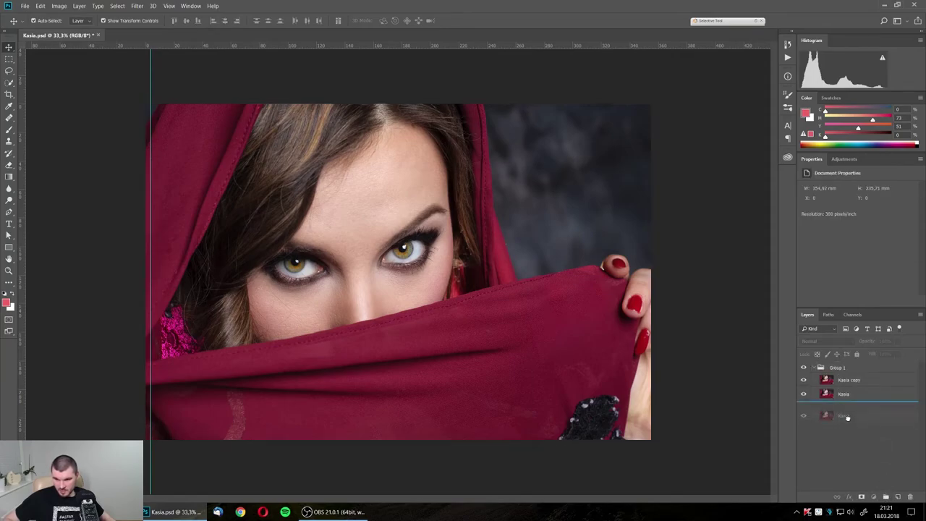
drag(847, 394, 821, 387)
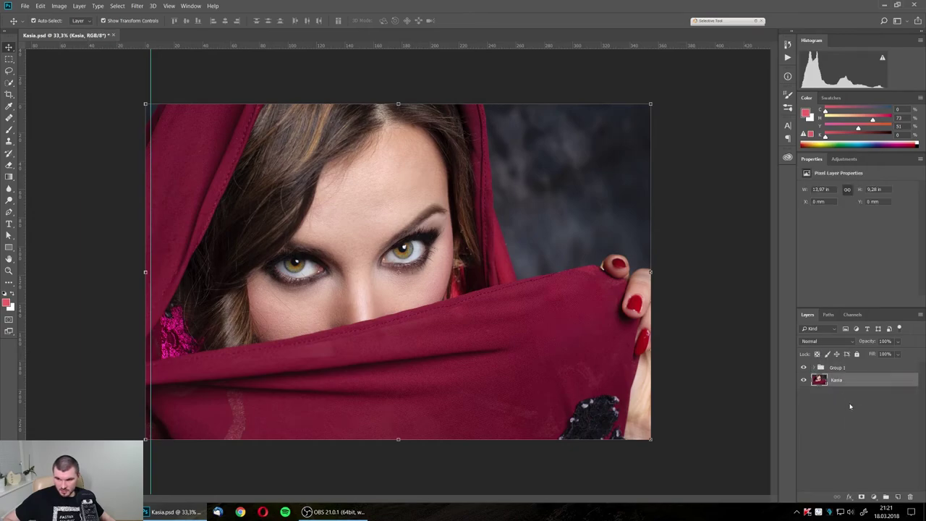
drag(844, 382, 838, 367)
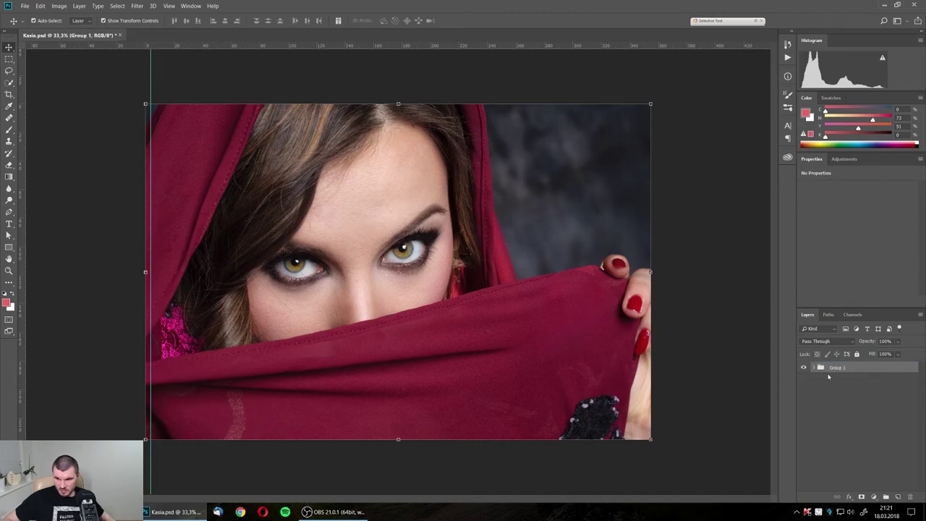
Browse the Layer and Select menus and close them without choosing a command
click(83, 6)
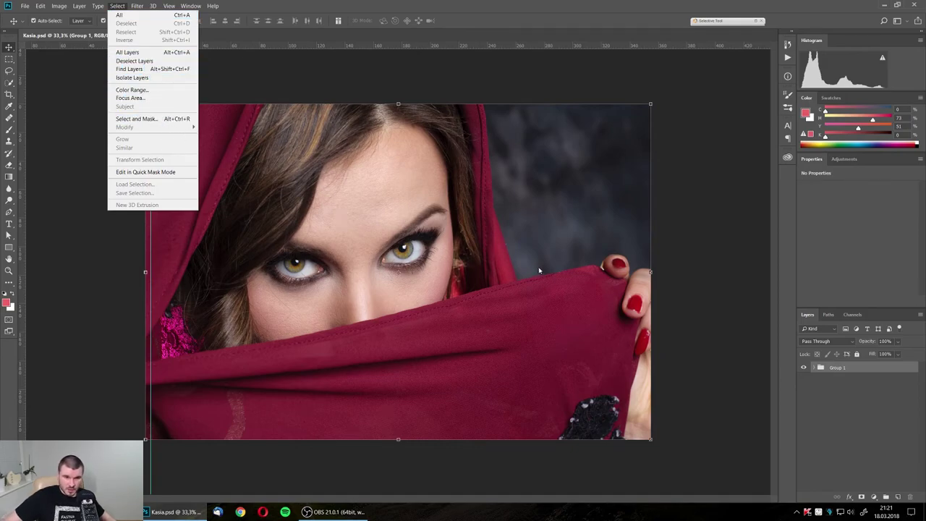
click(842, 407)
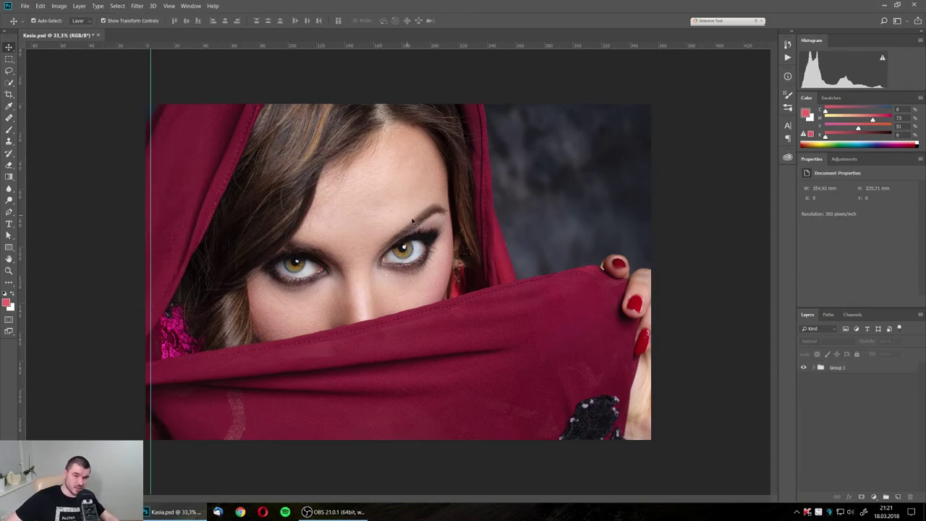
With Quick Selection active on the Kasia layer, expand the selection by 1 pixel
key(w)
click(814, 367)
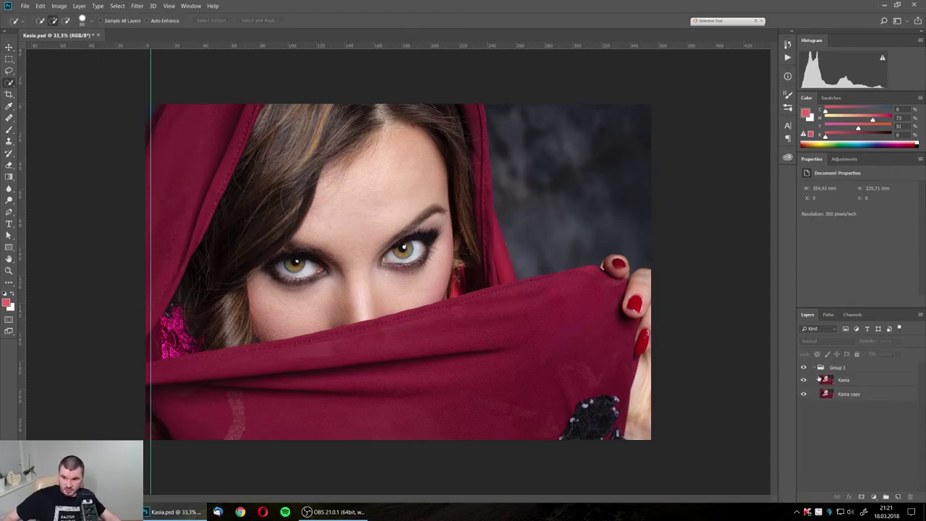
click(843, 380)
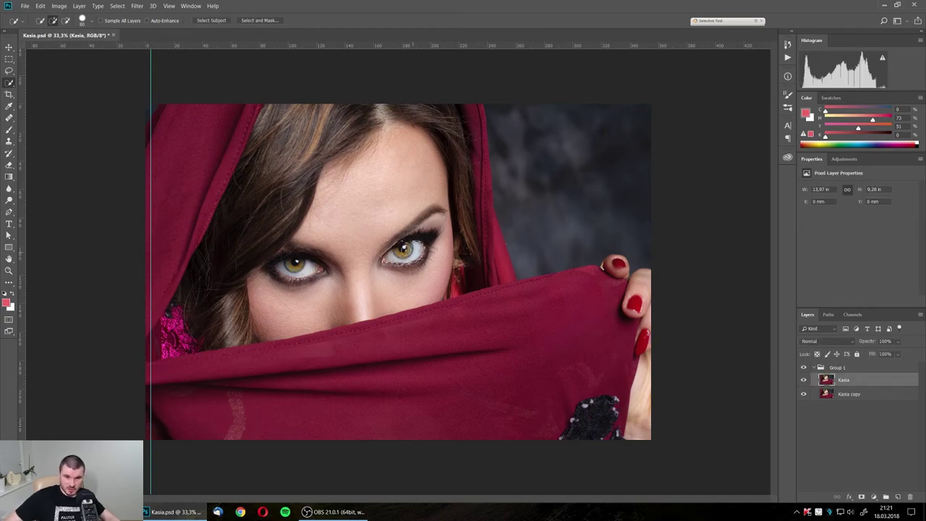
click(116, 6)
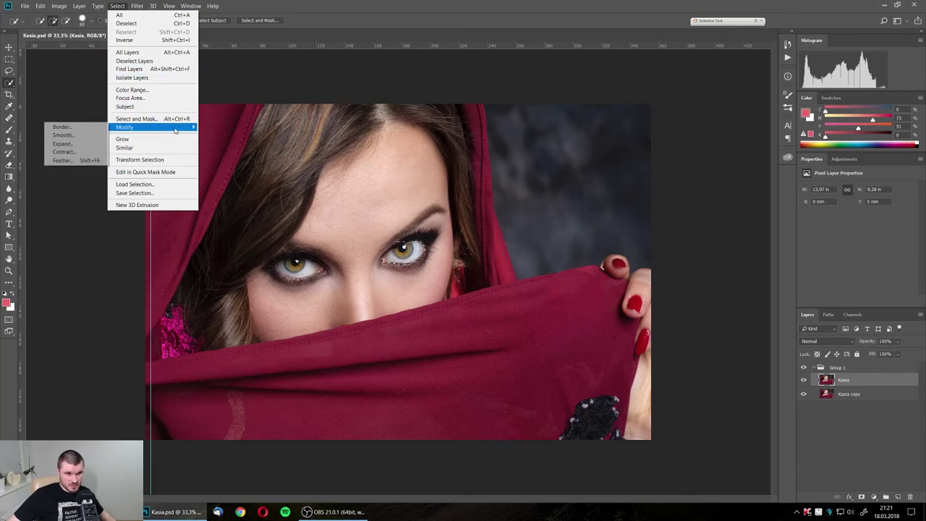
mouse_move(130, 126)
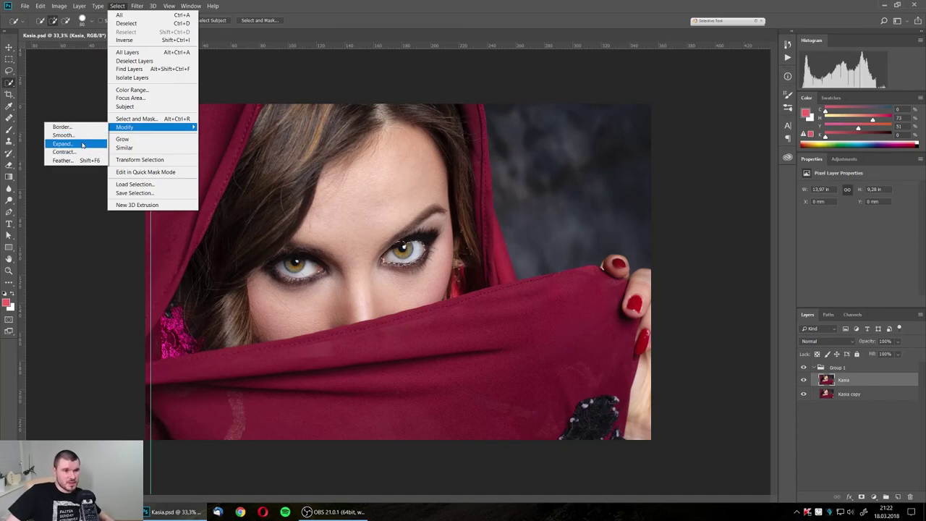
click(85, 146)
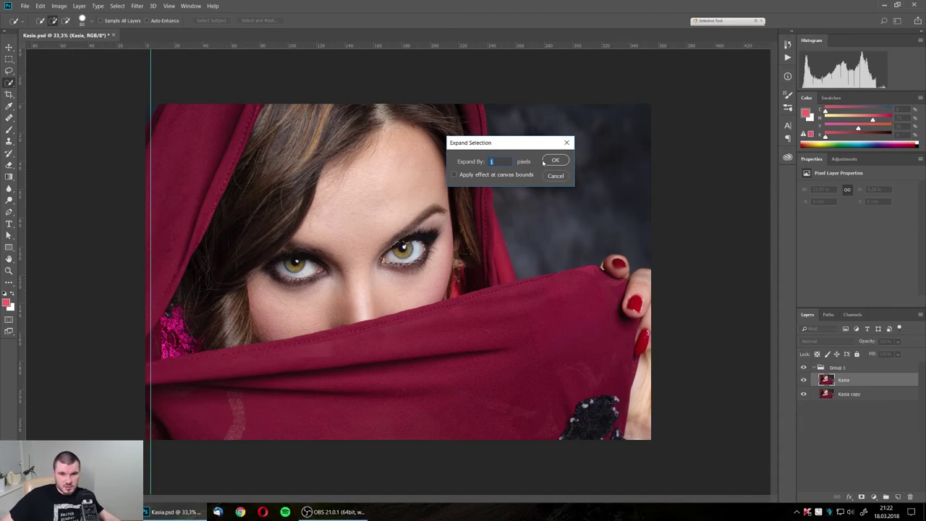
click(556, 160)
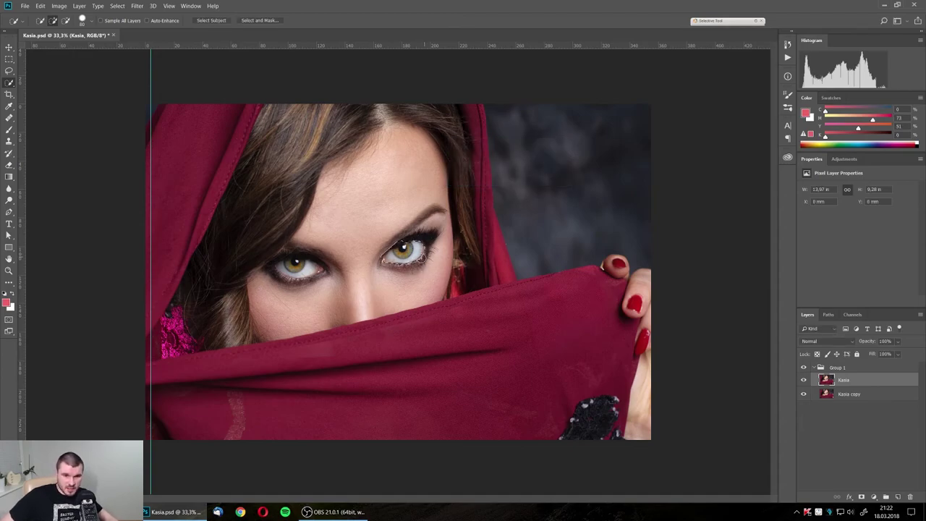
click(136, 6)
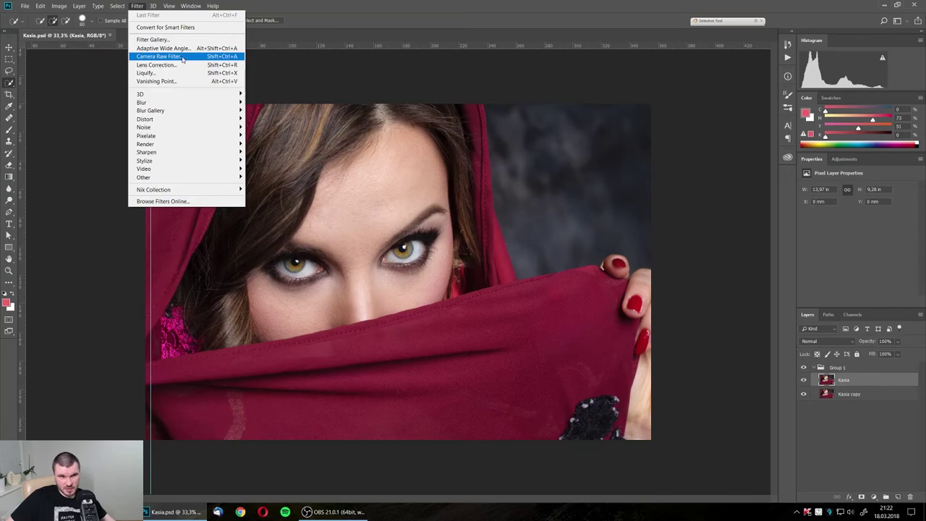
click(181, 58)
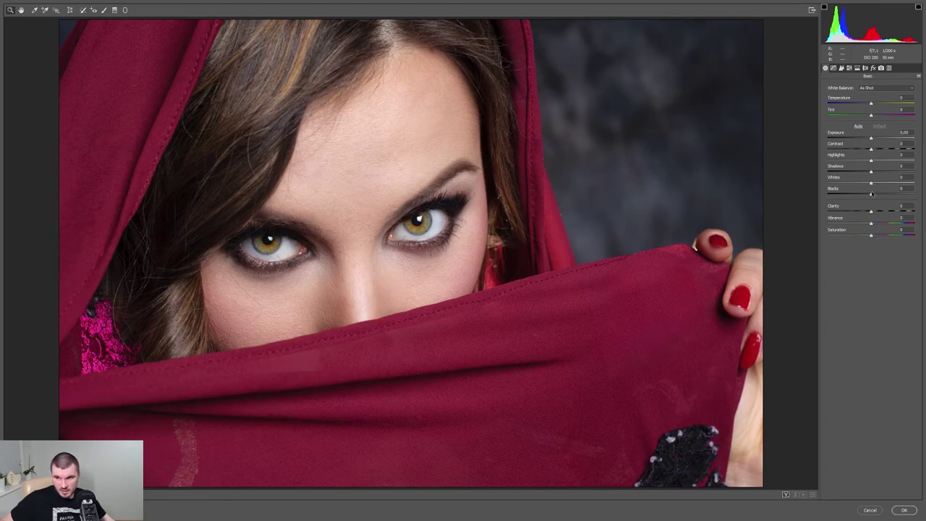
drag(871, 194, 859, 194)
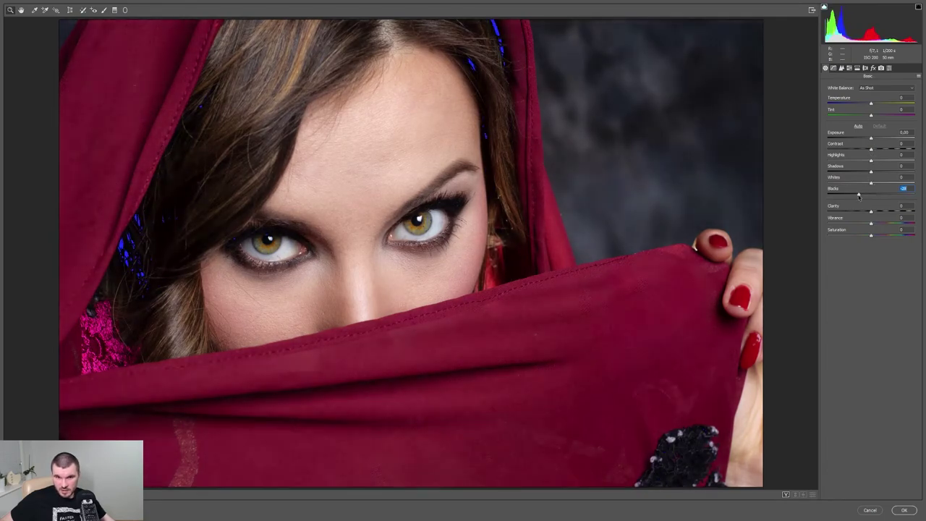
mouse_move(872, 160)
mouse_down()
mouse_move(884, 160)
mouse_move(866, 139)
mouse_up()
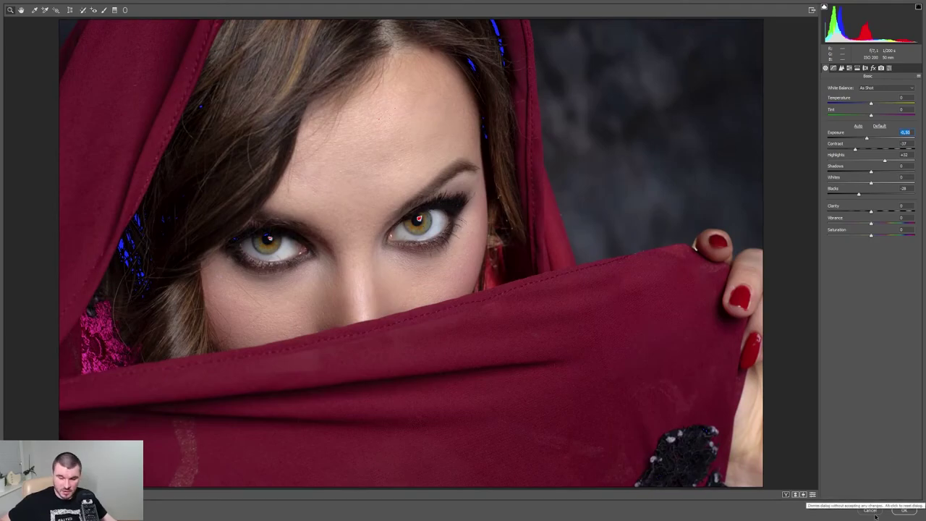
click(874, 513)
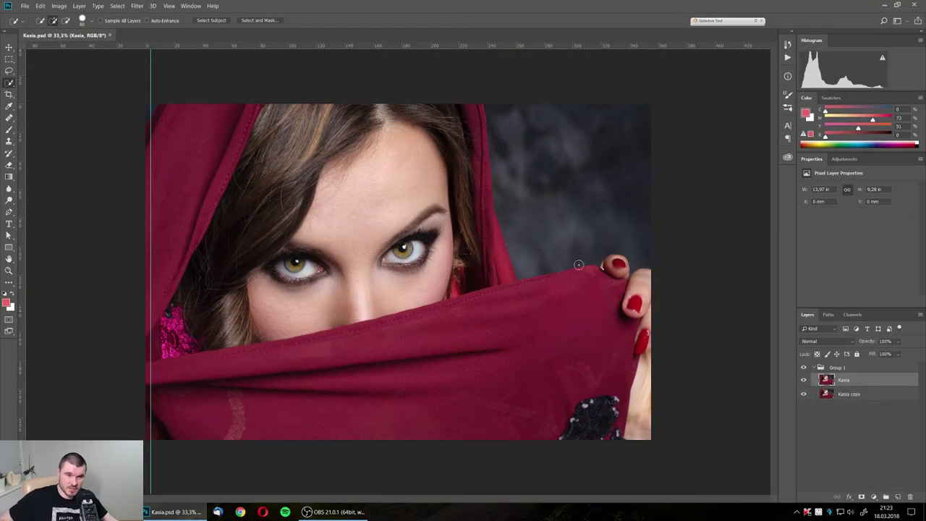
click(139, 6)
mouse_move(142, 102)
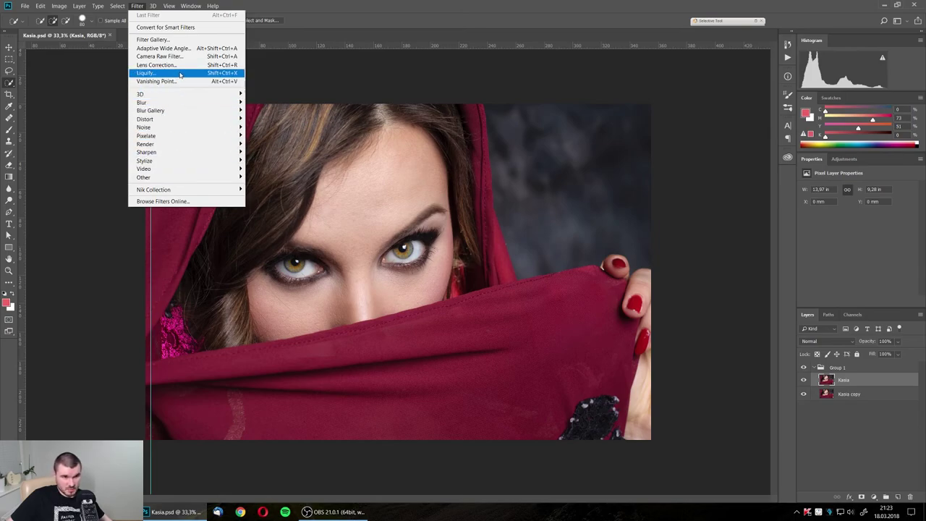
In Liquify, set the face's eye size to 1
click(180, 74)
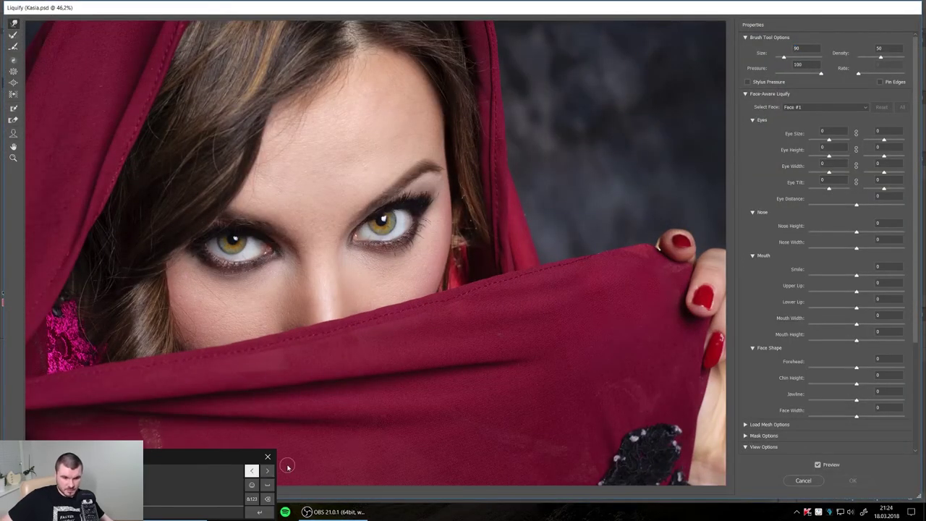
click(267, 457)
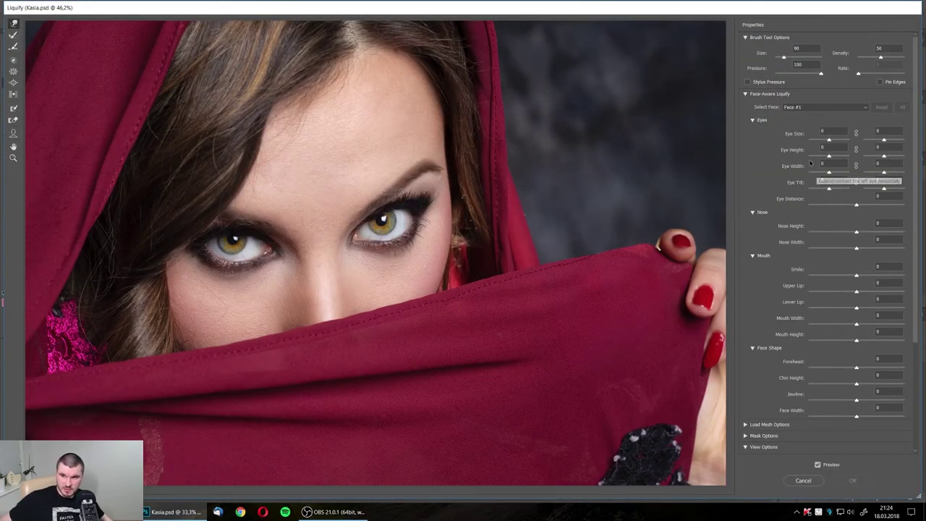
drag(829, 139, 831, 146)
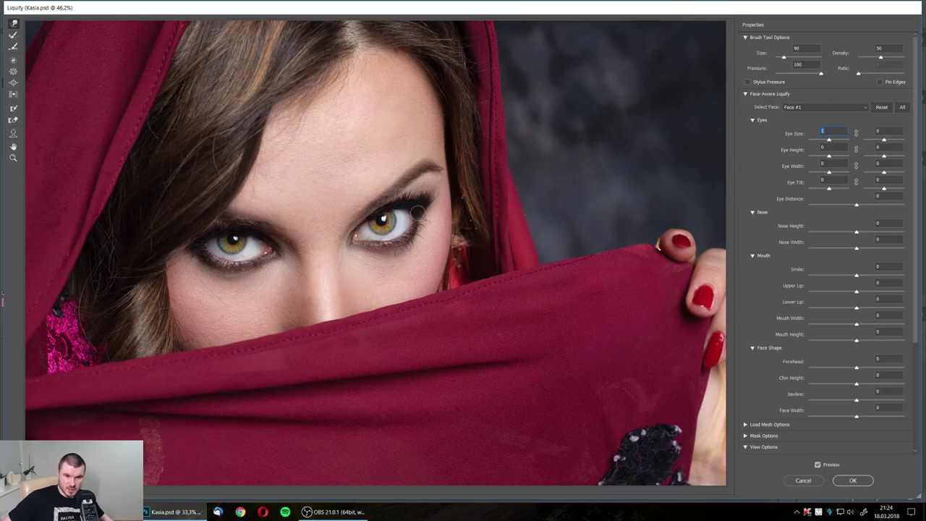
key(Return)
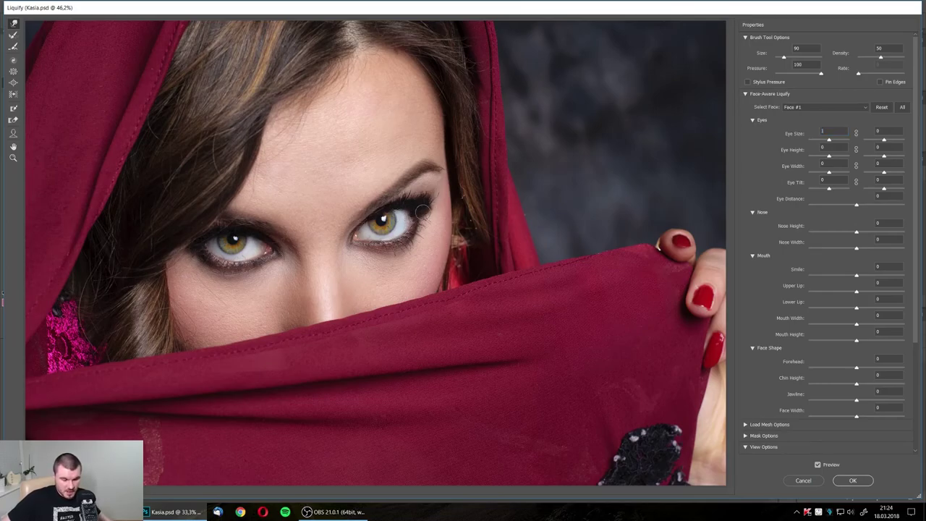
Enlarge the Liquify brush to about 1200 and zoom the preview
key(alt)
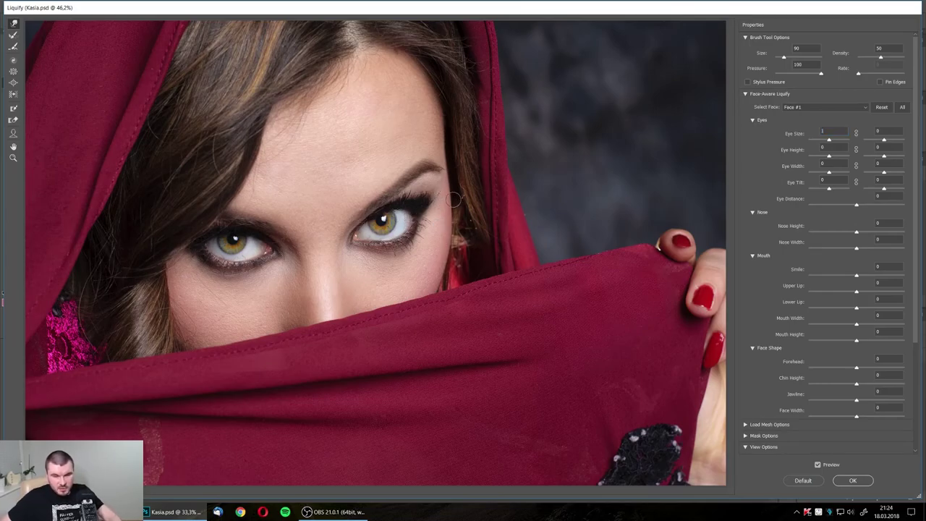
mouse_move(454, 199)
mouse_down()
mouse_move(483, 210)
mouse_move(463, 225)
mouse_up()
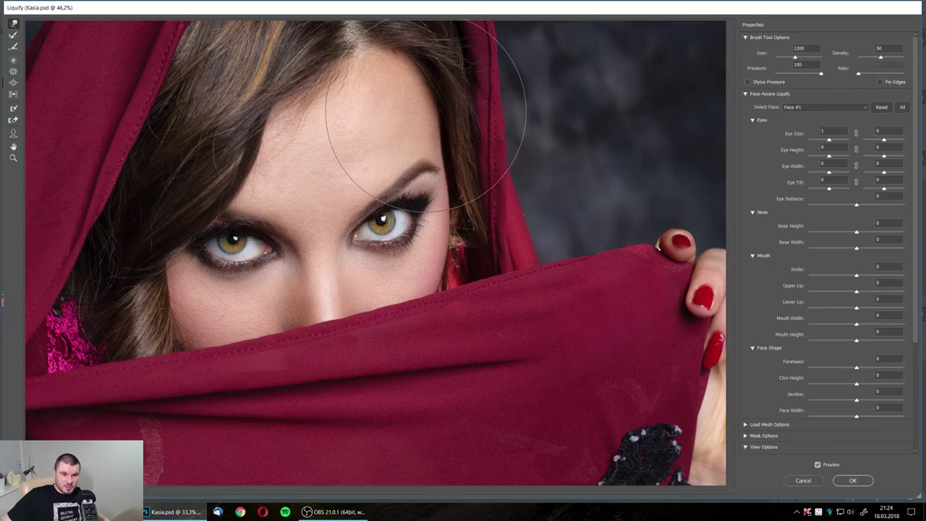
key(alt)
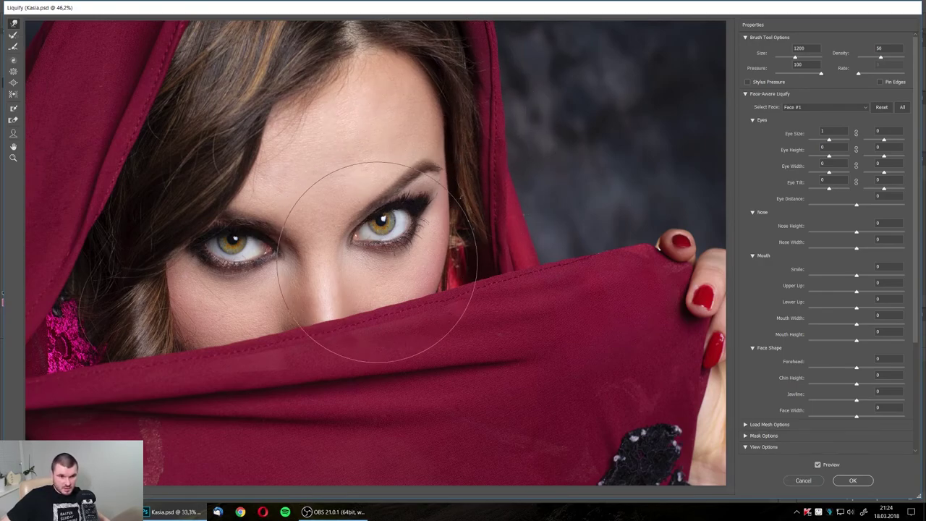
scroll(343, 296, down, 2)
scroll(351, 311, down, 2)
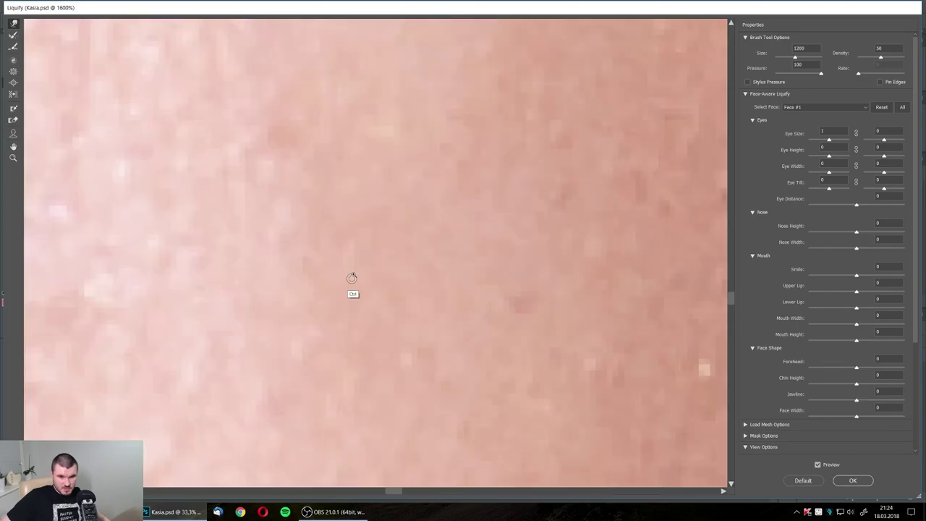
scroll(354, 282, up, 10)
scroll(356, 274, down, 3)
scroll(358, 275, down, 2)
scroll(359, 275, down, 3)
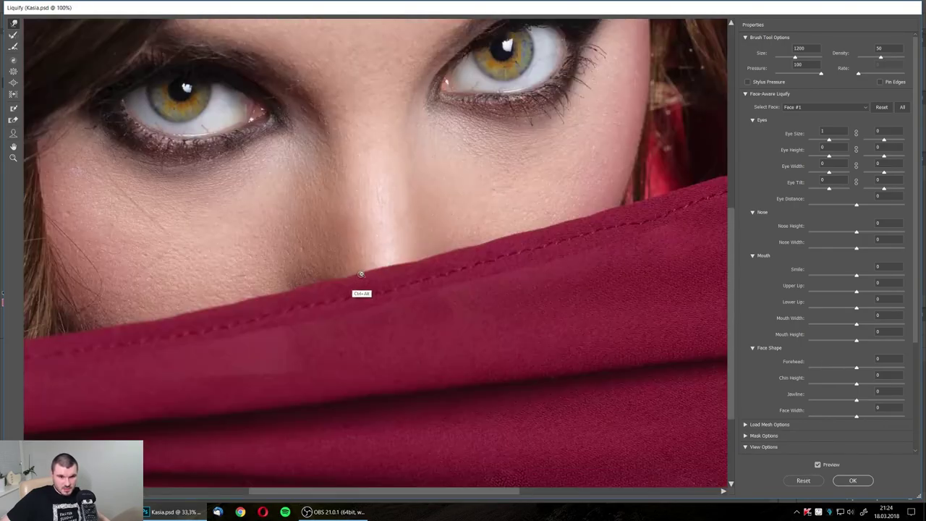
scroll(361, 275, down, 2)
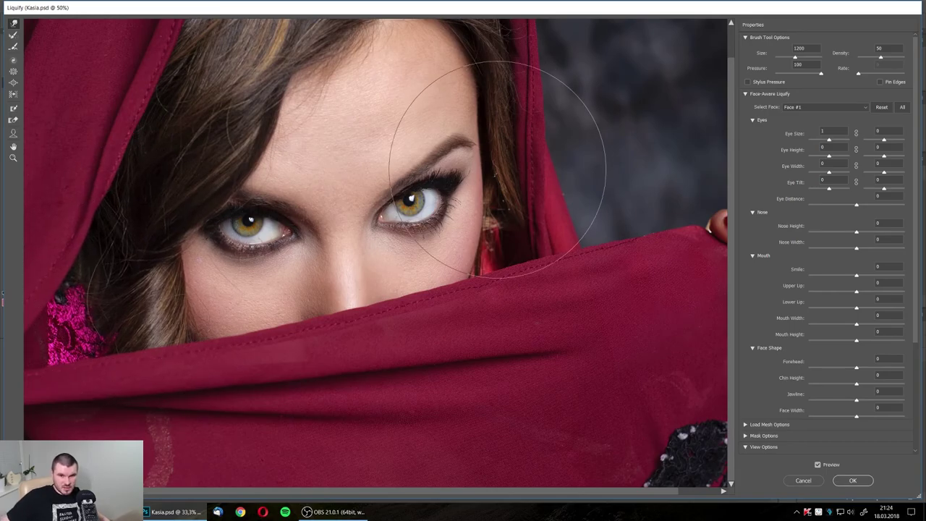
Push the hair and hood beside the right eye leftward and apply Liquify
drag(512, 210, 496, 207)
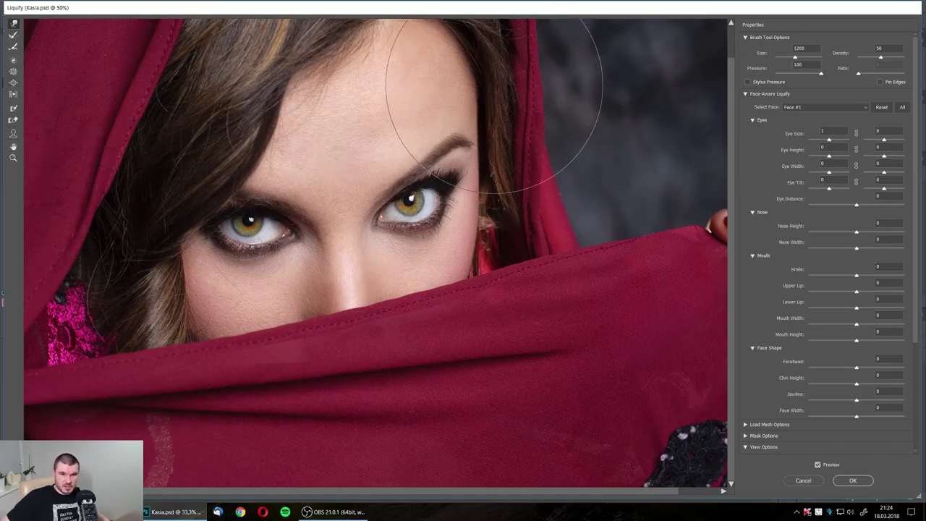
drag(496, 85, 475, 72)
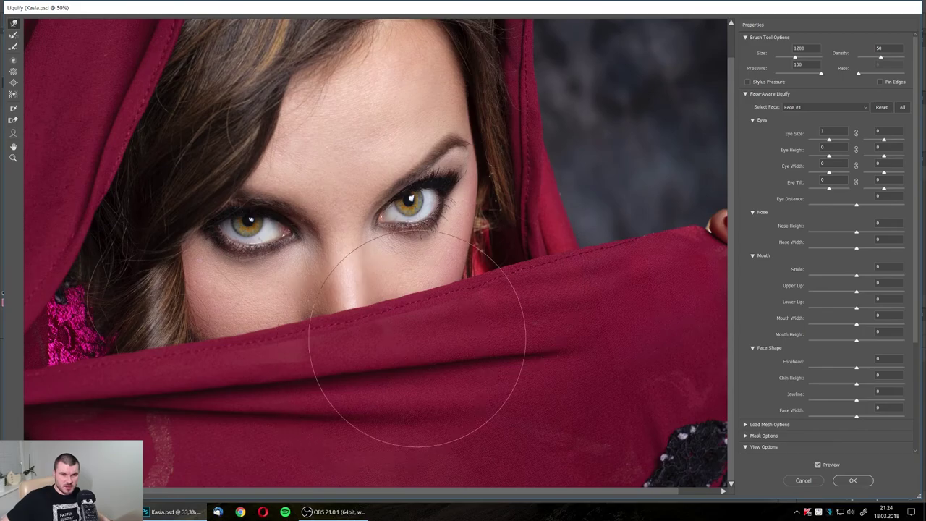
click(852, 480)
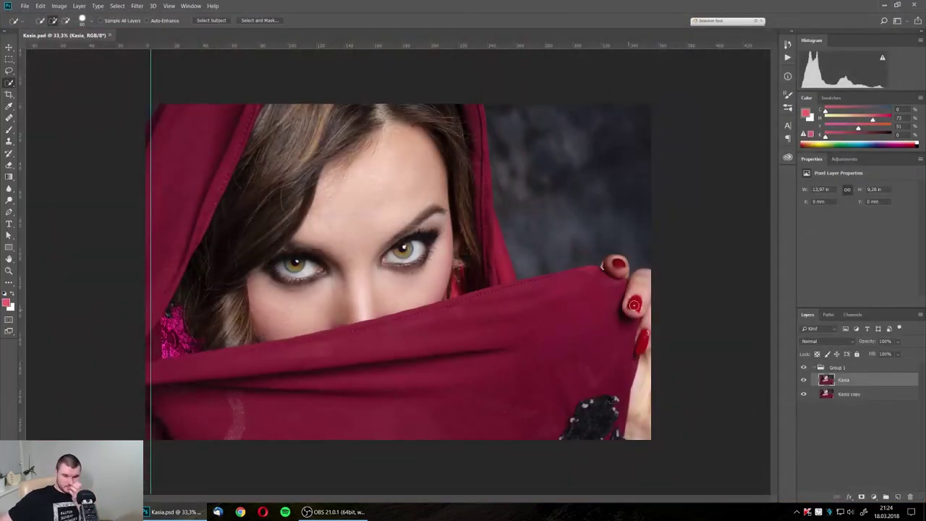
With the Move tool, drag the vertical guide rightward across the image
click(154, 5)
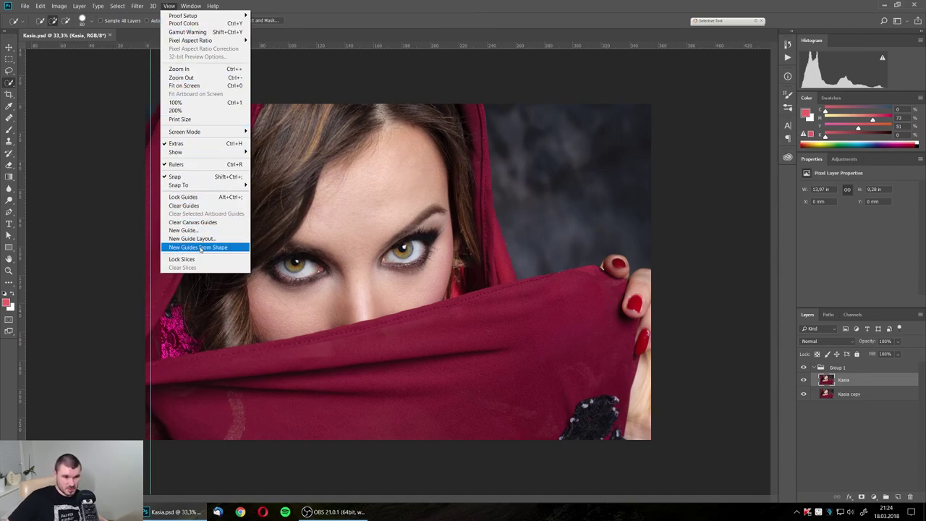
click(150, 229)
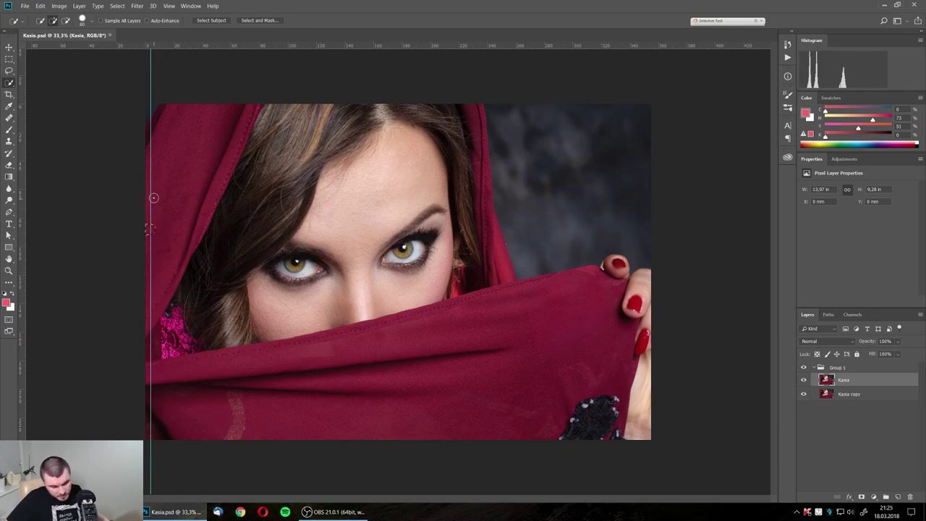
key(v)
drag(151, 186, 250, 163)
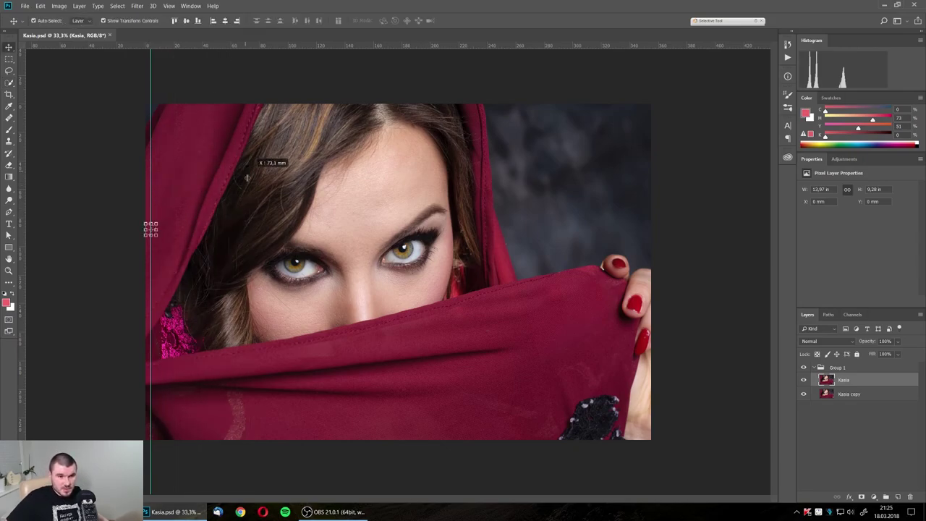
Cancel View > New Guide, then drag the vertical guide back onto the ruler
click(168, 6)
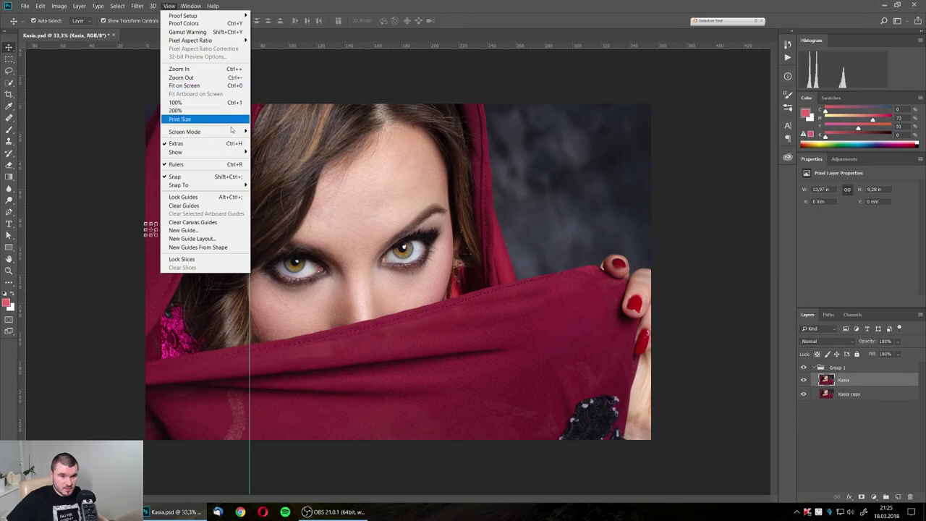
click(241, 232)
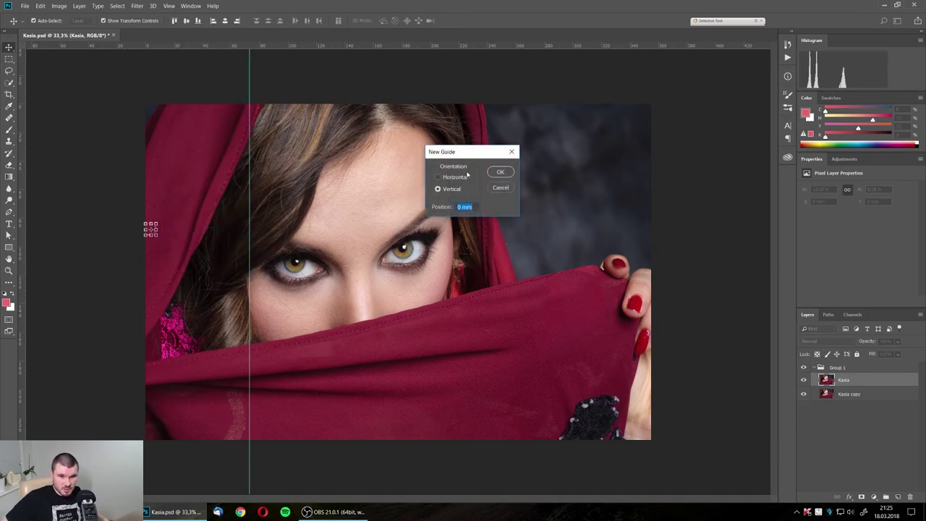
click(501, 188)
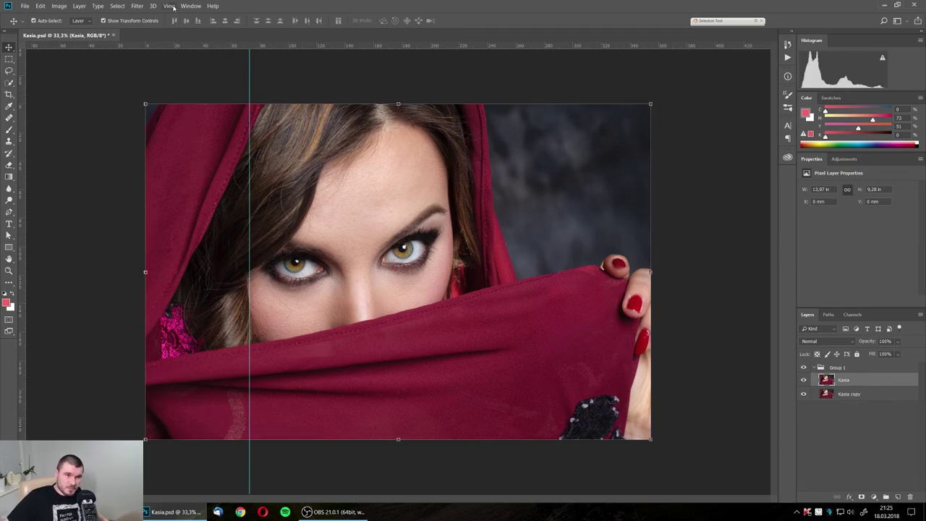
click(210, 65)
drag(249, 101, 22, 101)
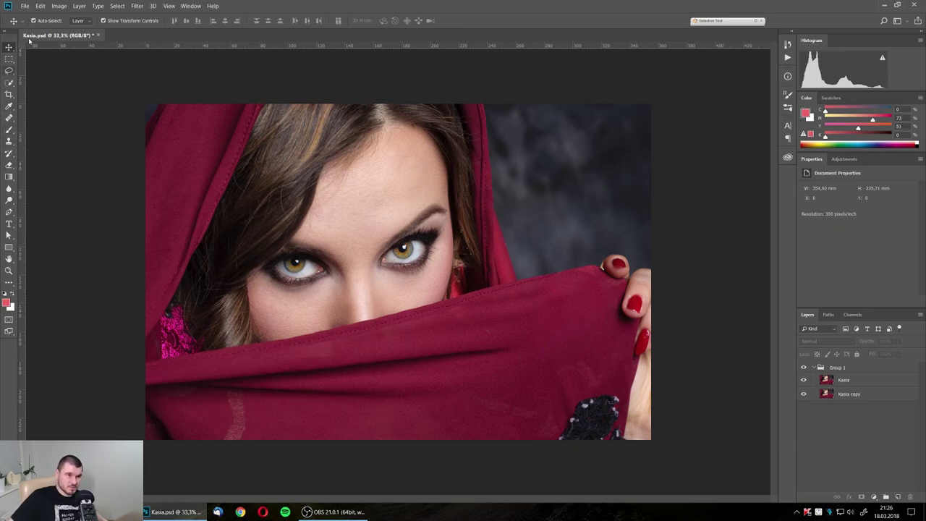
click(58, 7)
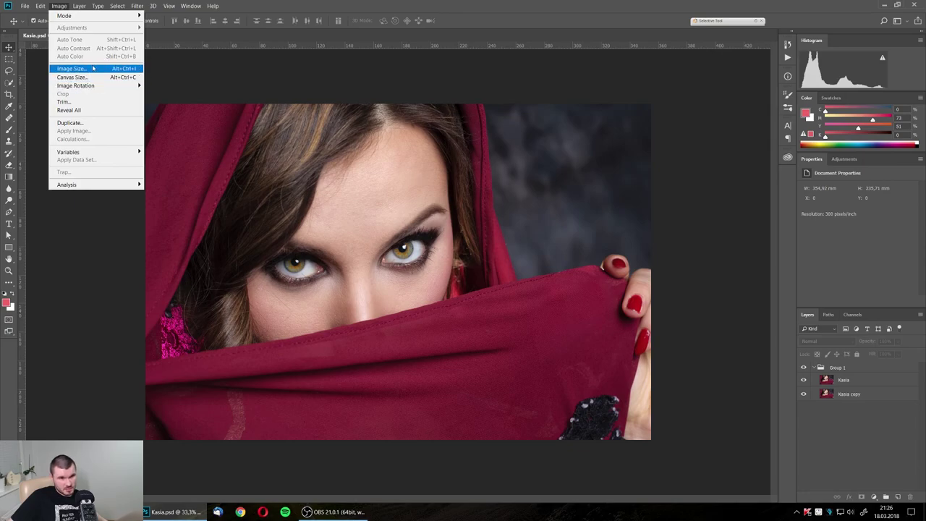
click(93, 68)
key(Escape)
click(59, 6)
mouse_move(117, 6)
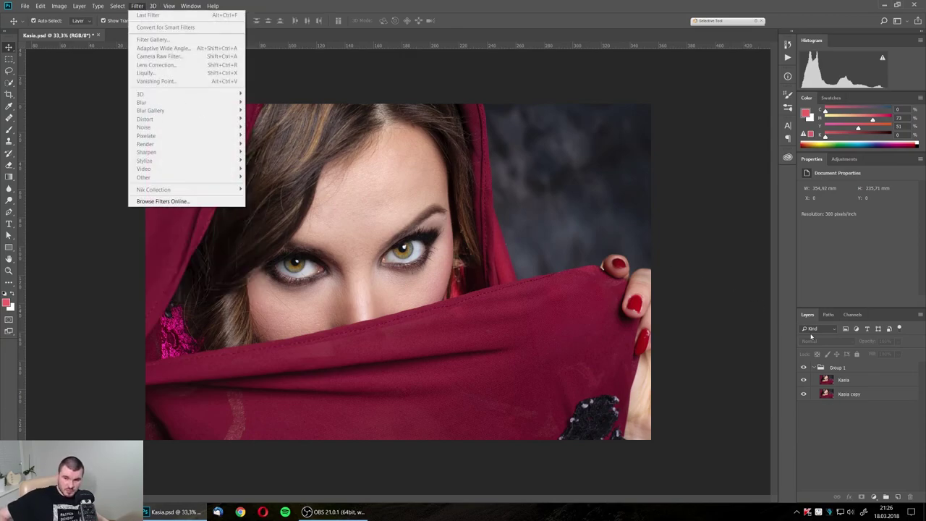
click(163, 116)
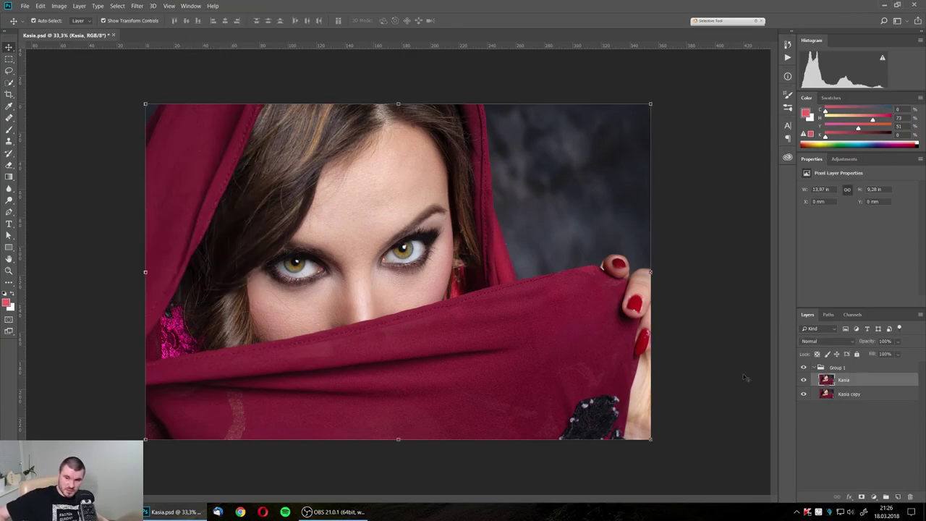
click(137, 5)
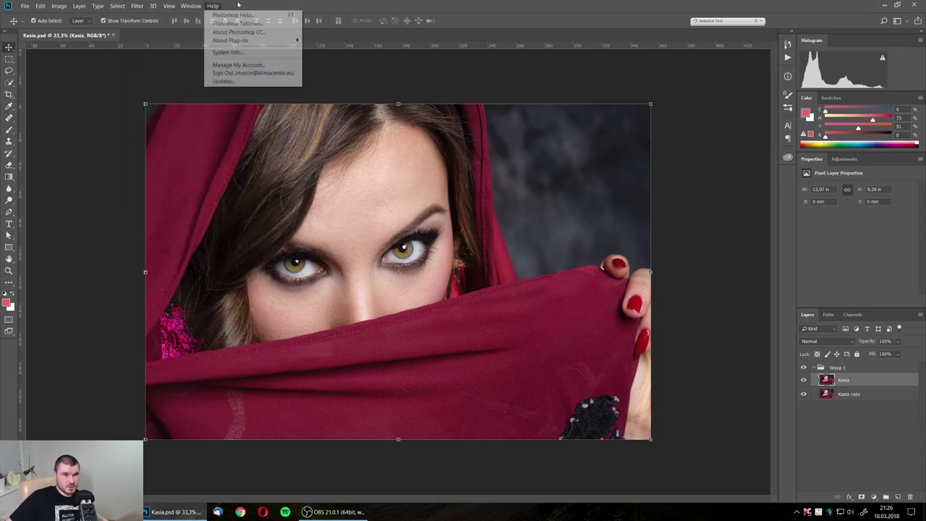
click(853, 388)
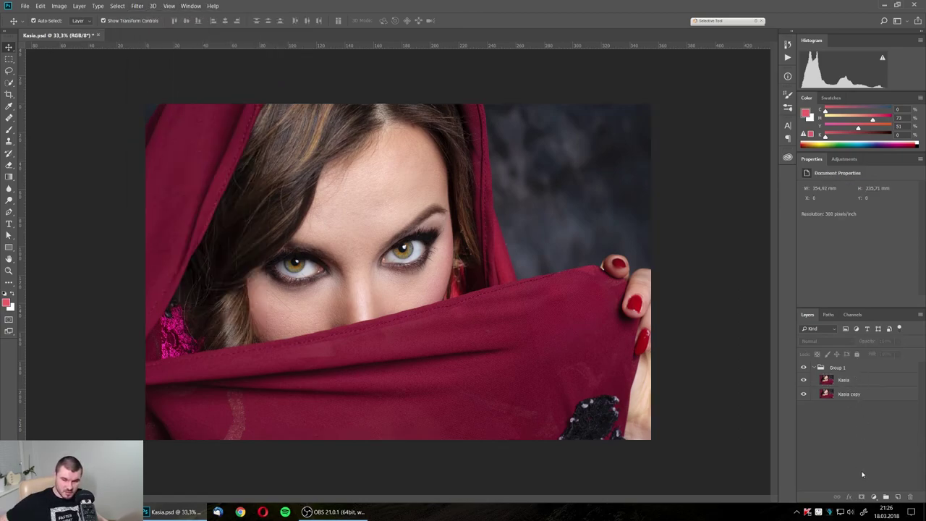
Add Layer 1 and Layer 2 in Group 1 and give Layer 2 a layer mask
click(898, 496)
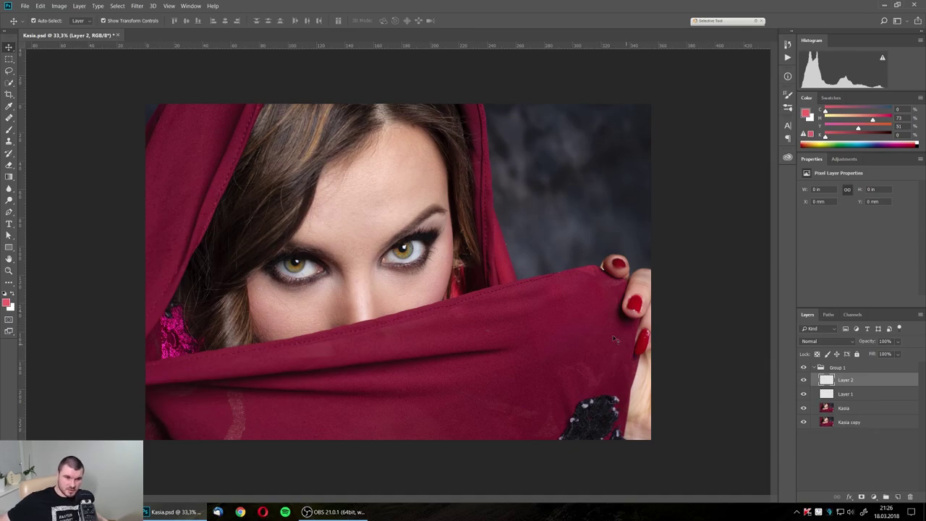
click(855, 471)
click(843, 380)
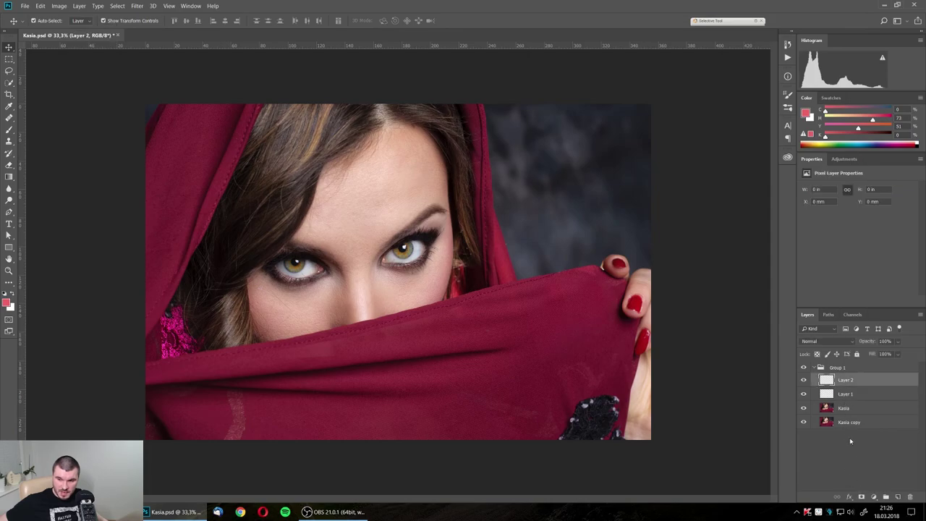
click(861, 496)
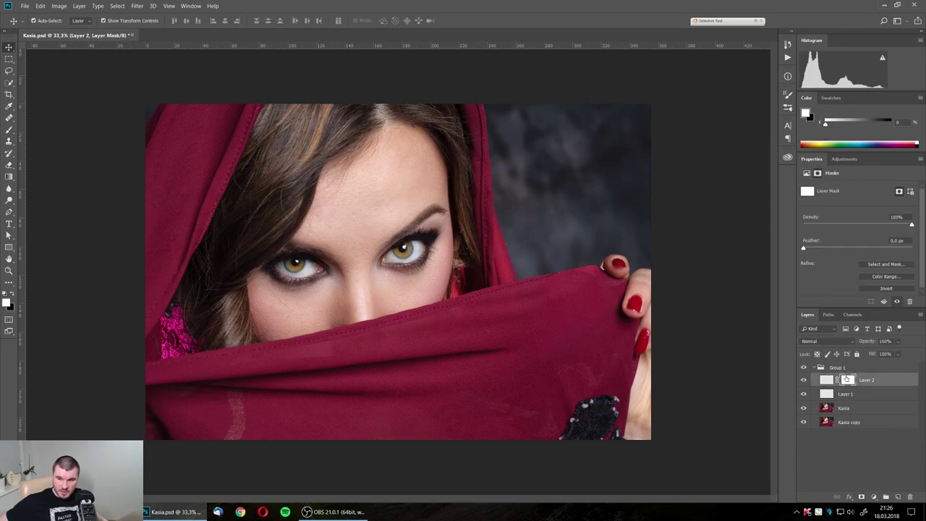
click(873, 497)
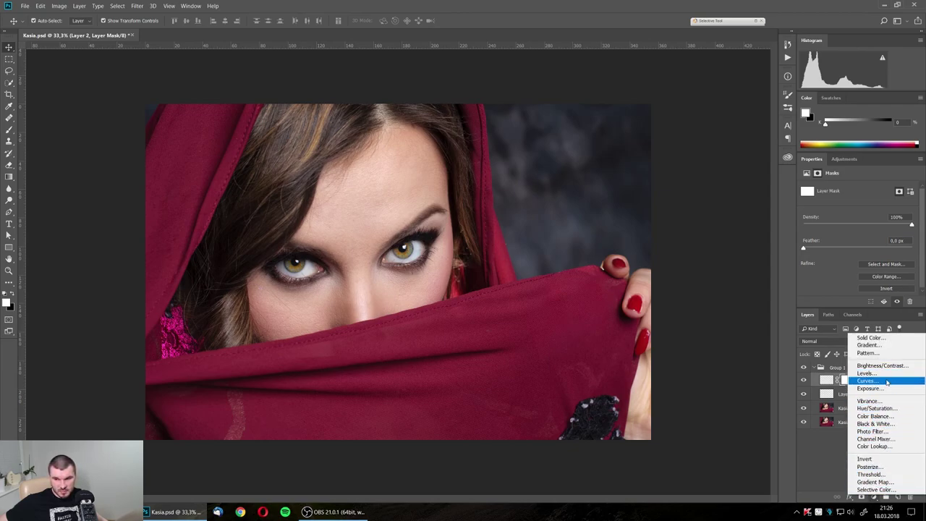
click(828, 464)
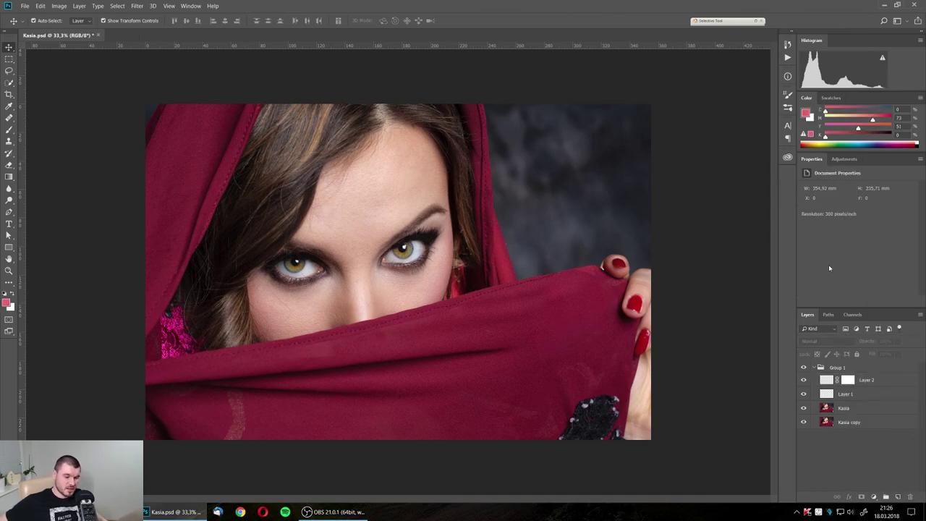